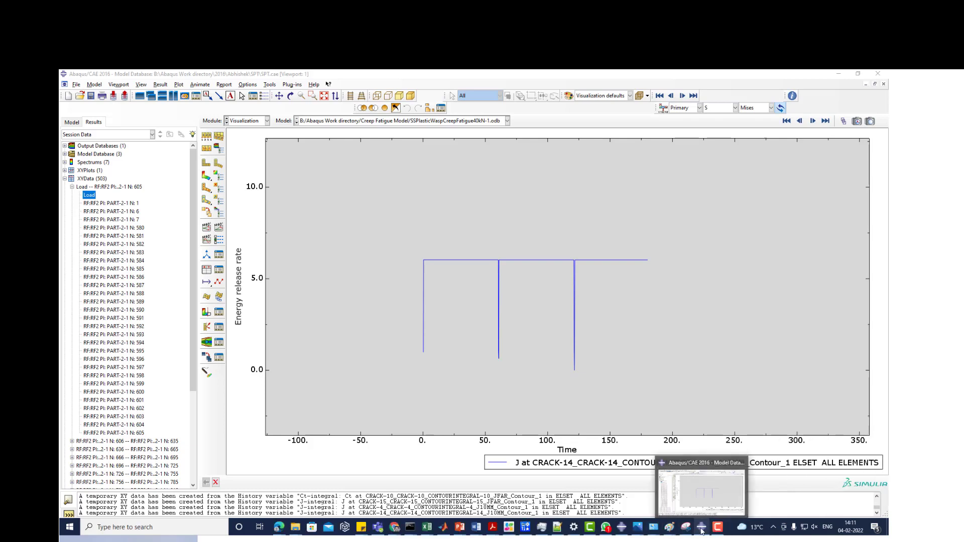
- Switch to the Abaqus session with the Trial1 job and locate Trial1.inp in the Session 3 folder
click(621, 527)
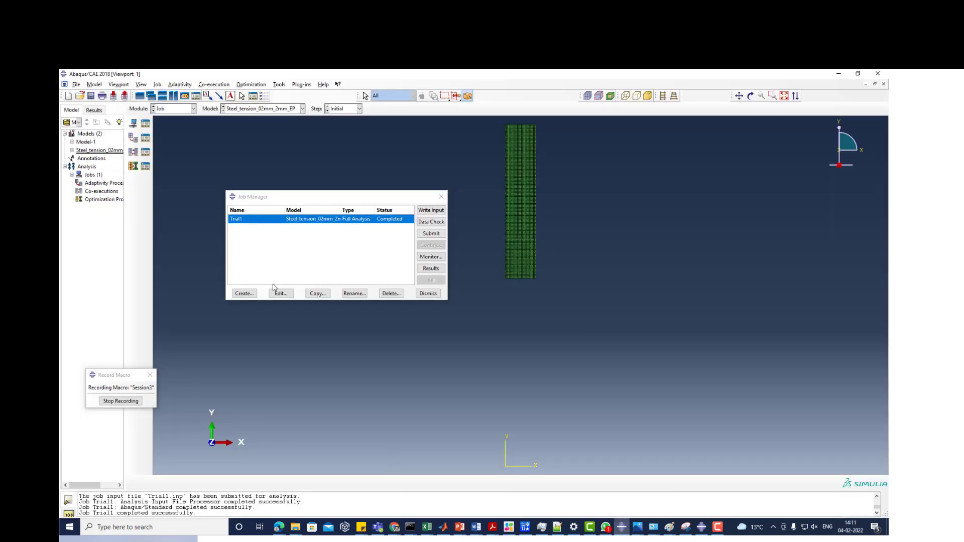
click(294, 528)
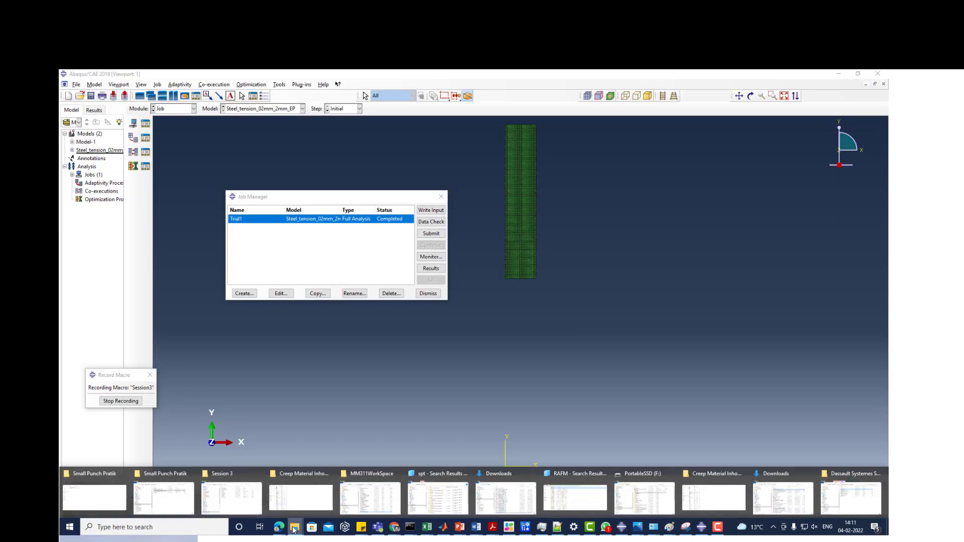
click(227, 500)
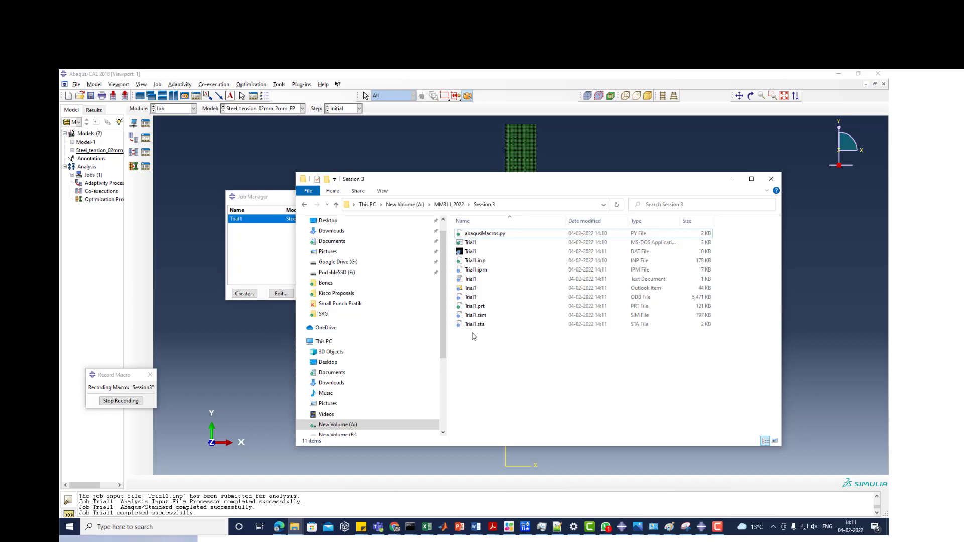
click(475, 263)
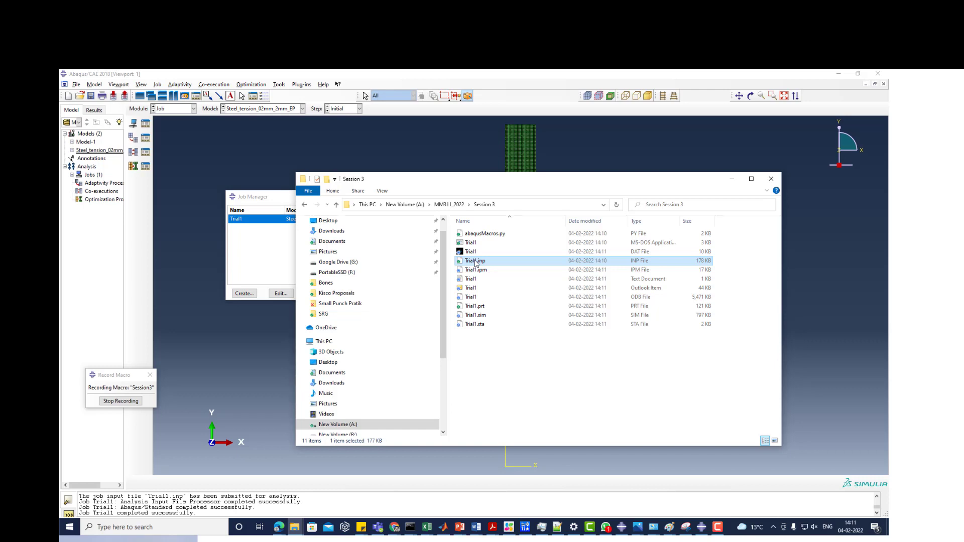
click(732, 178)
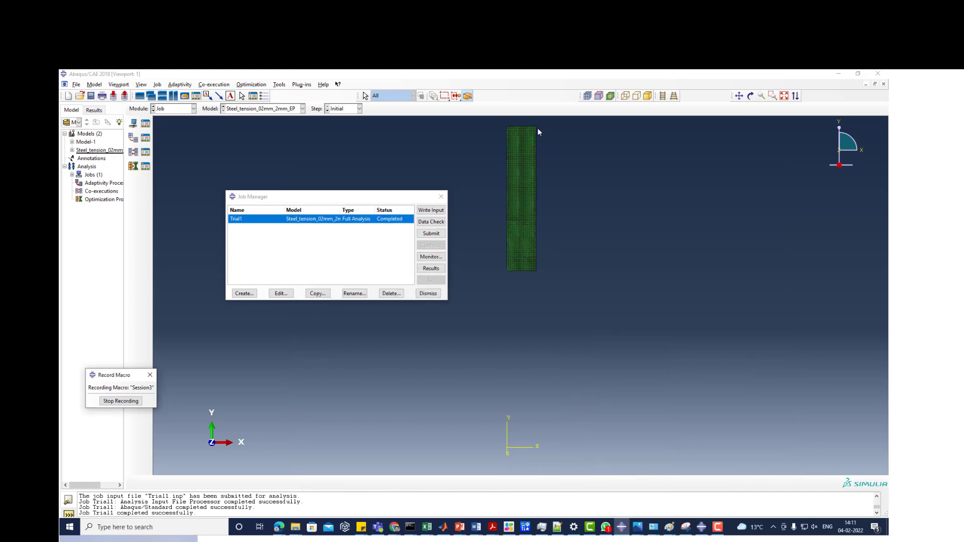
scroll(537, 126, up, 5)
scroll(513, 404, down, 1)
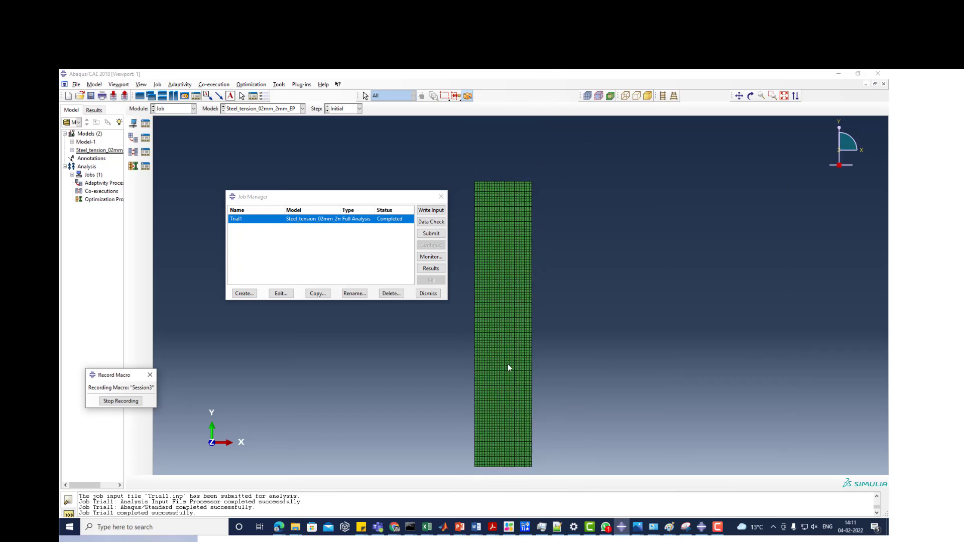
scroll(508, 366, down, 1)
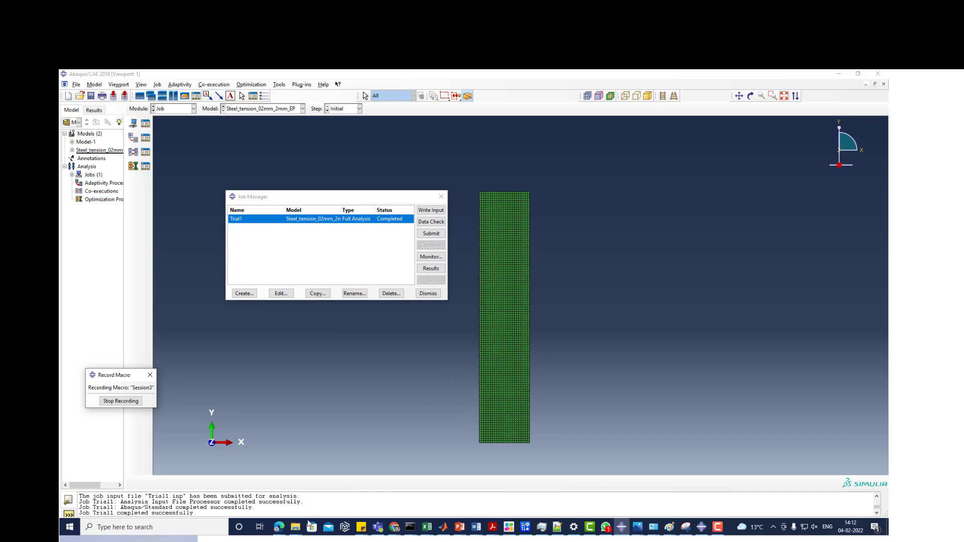
click(296, 535)
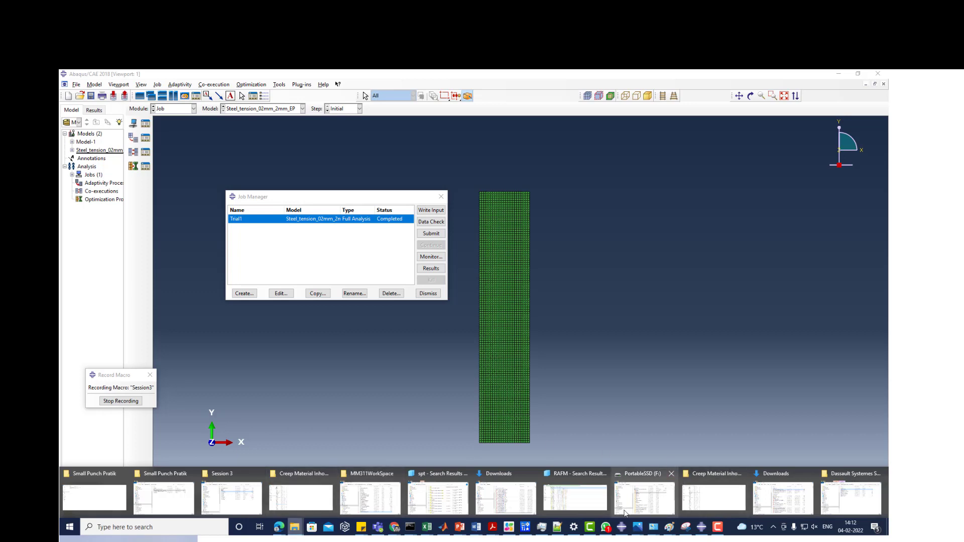
click(621, 528)
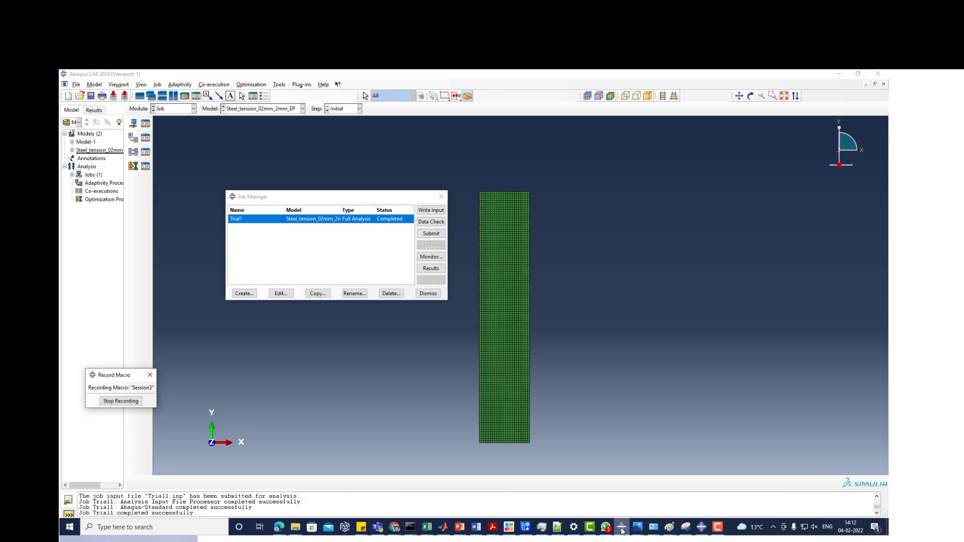
- Switch to the SPT.cae session and display the part of Model-1 in the Part module
click(702, 527)
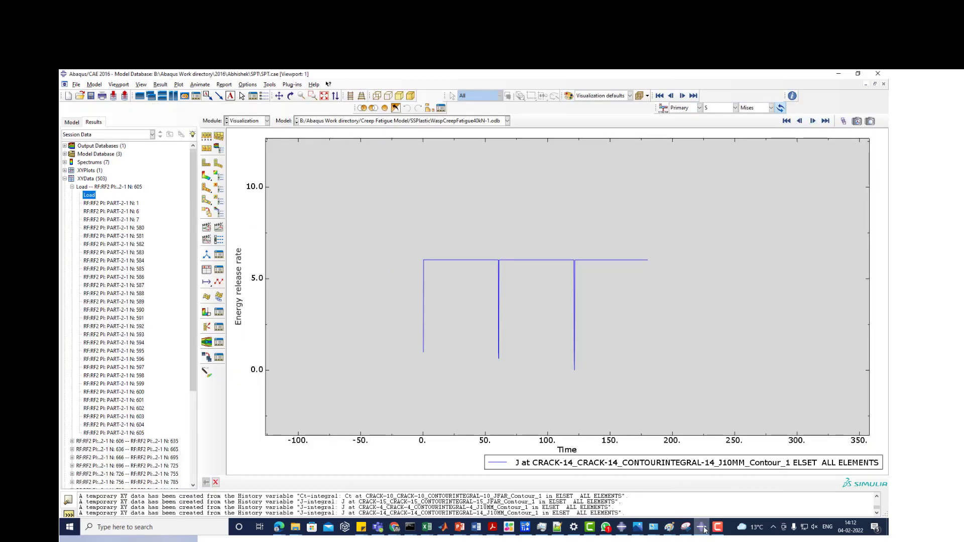
click(248, 120)
click(244, 130)
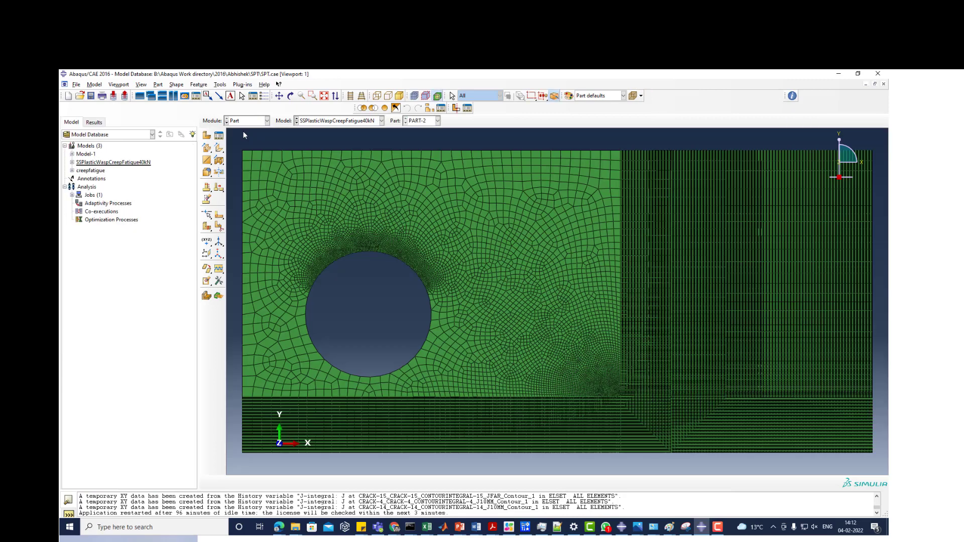
click(83, 155)
double_click(80, 156)
click(234, 128)
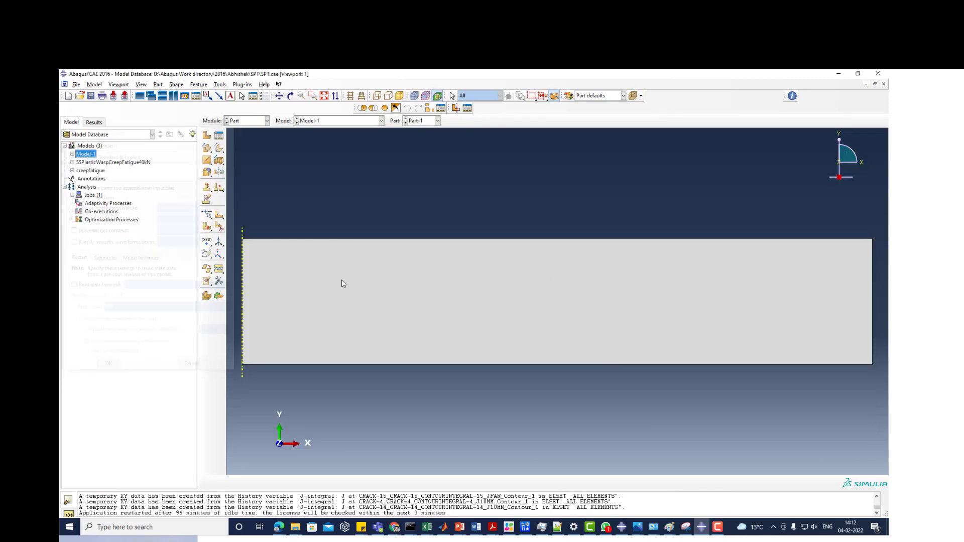
scroll(369, 280, down, 3)
scroll(369, 284, down, 1)
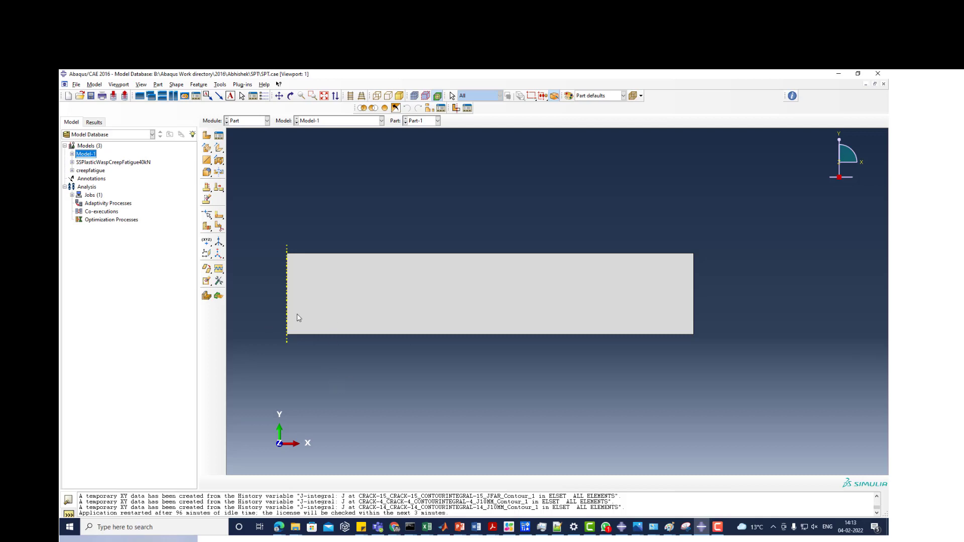
- View the assembly and the mesh of Model-1, and return to the Part module
click(233, 124)
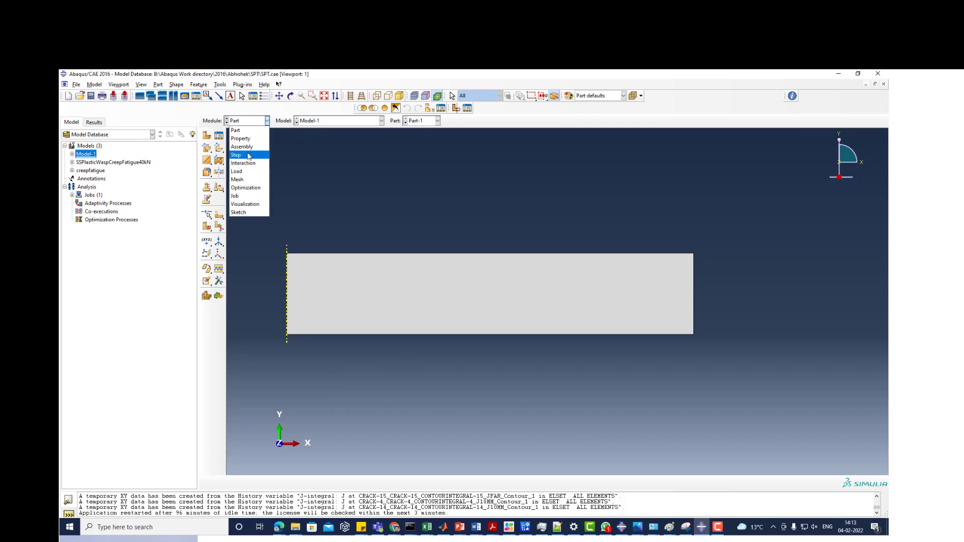
click(245, 148)
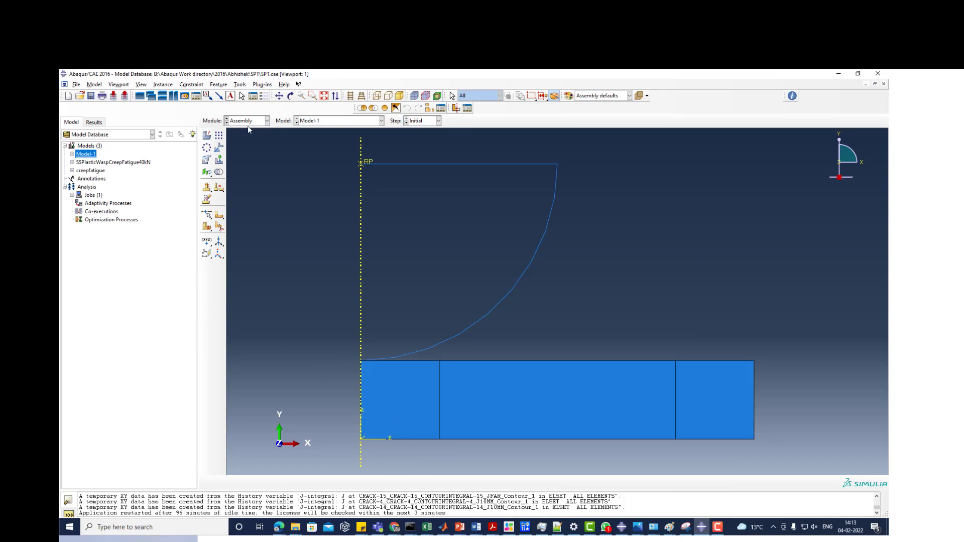
click(245, 126)
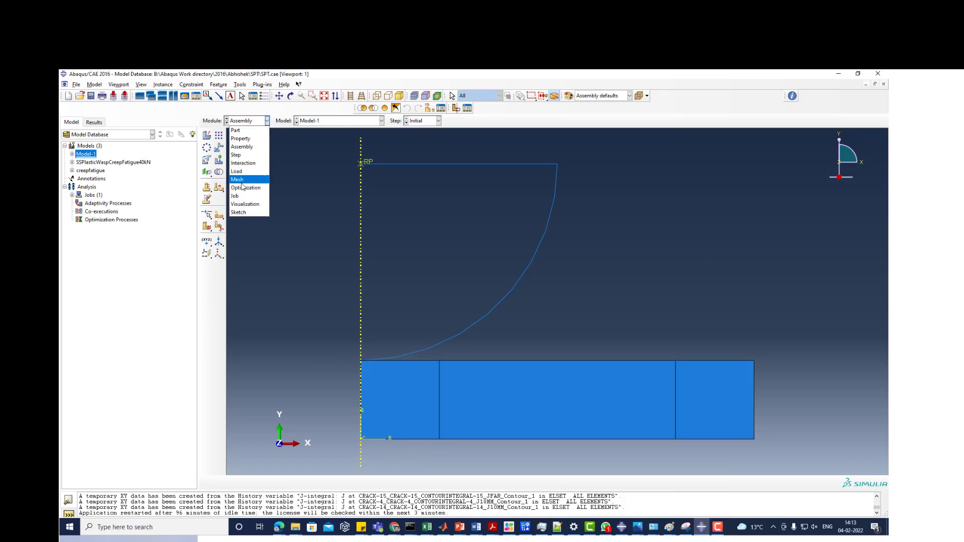
click(241, 183)
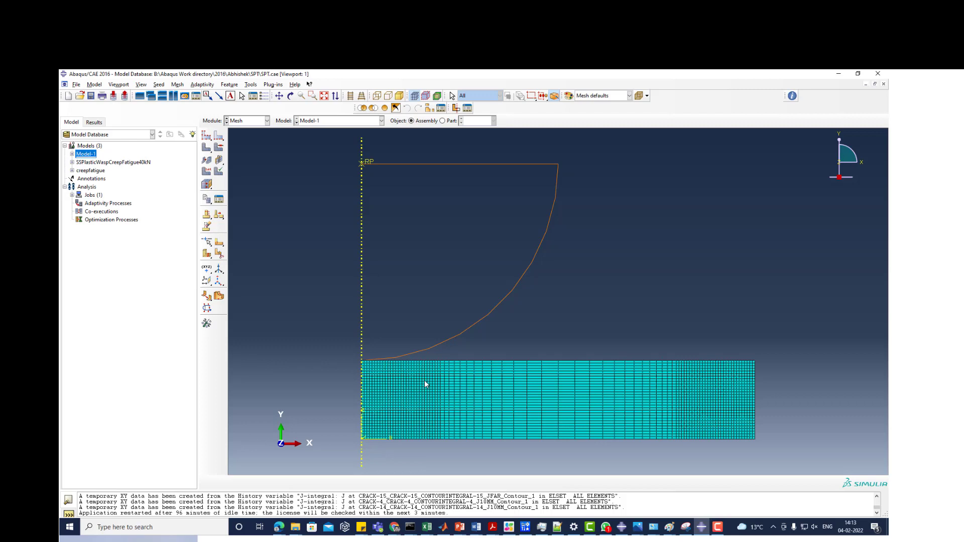
click(248, 124)
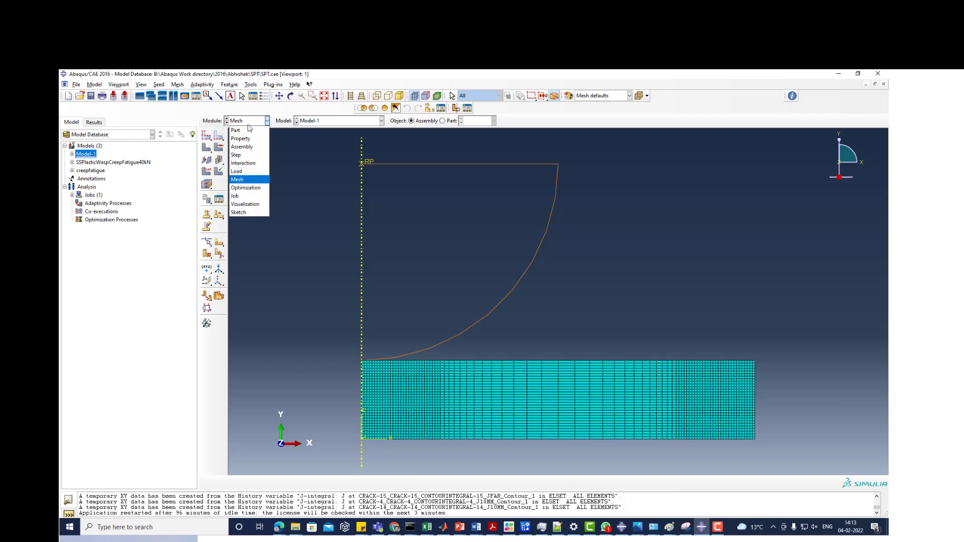
click(235, 130)
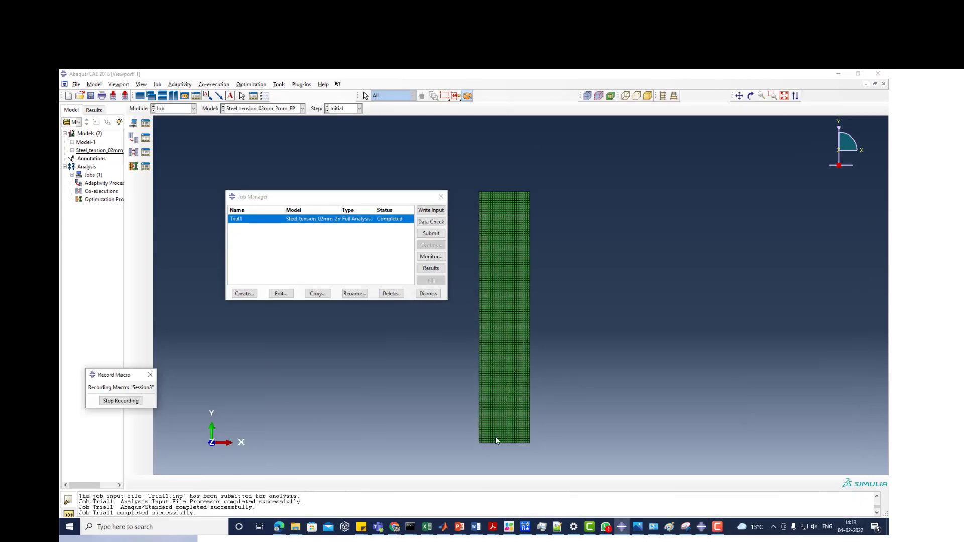
scroll(496, 439, up, 2)
scroll(506, 348, down, 1)
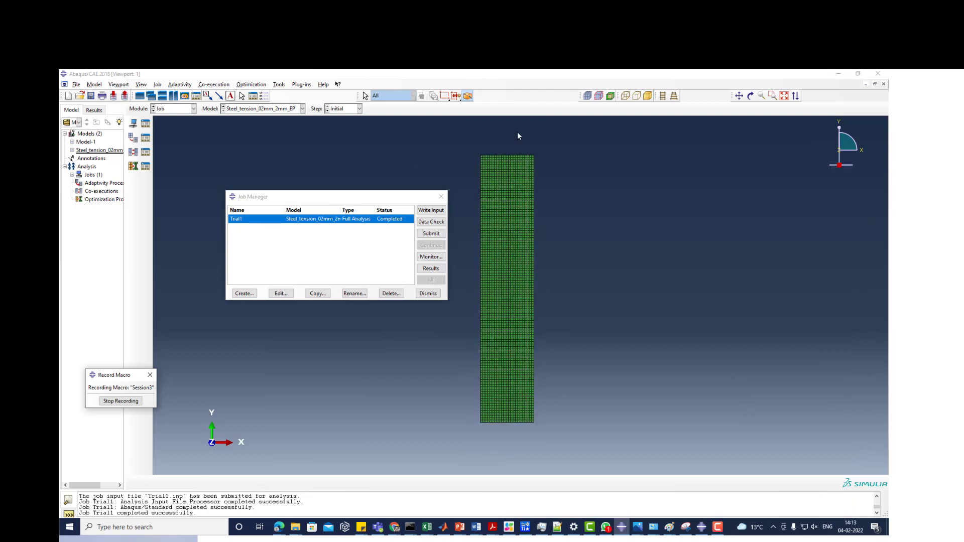
scroll(511, 153, up, 1)
scroll(506, 174, up, 2)
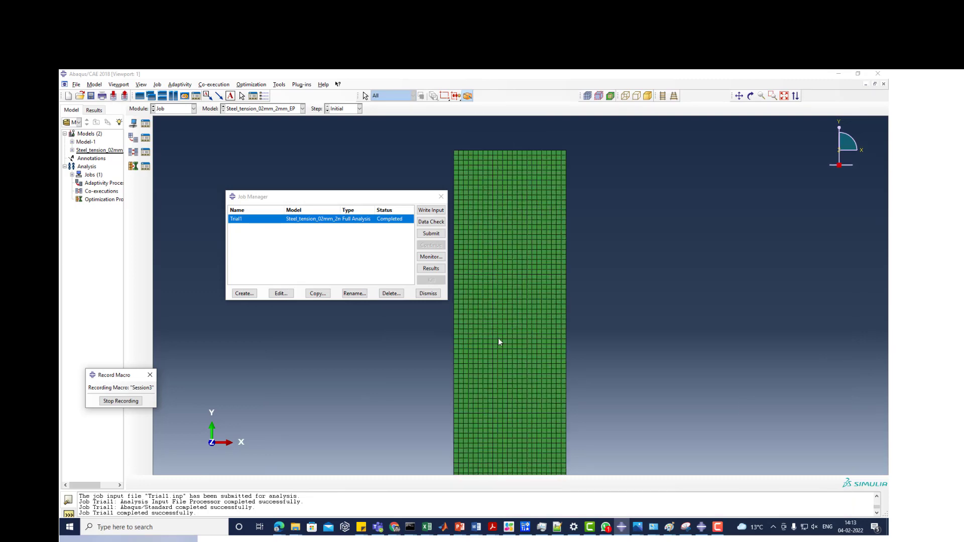
click(701, 527)
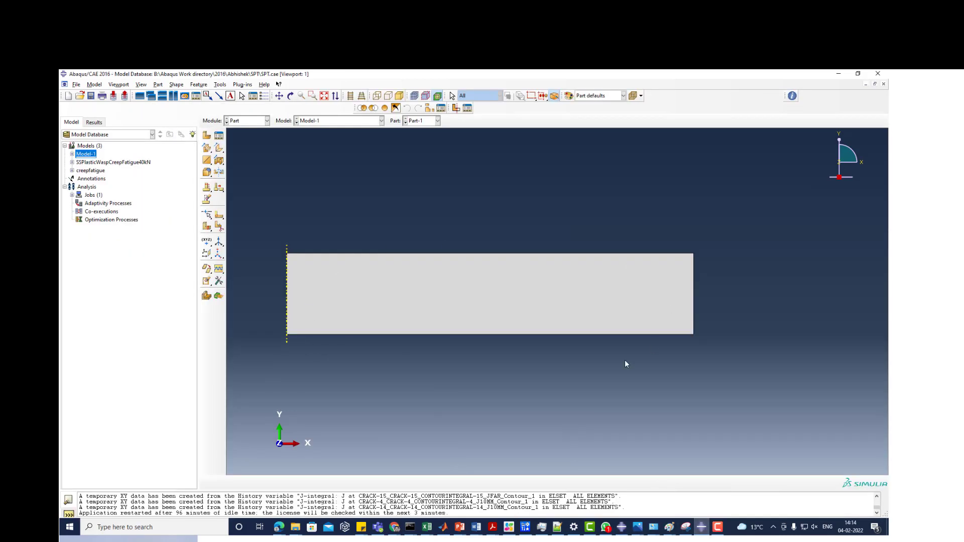
- Return to the Trial1 session, switch to the Part module and make Model-1 the current model
click(840, 73)
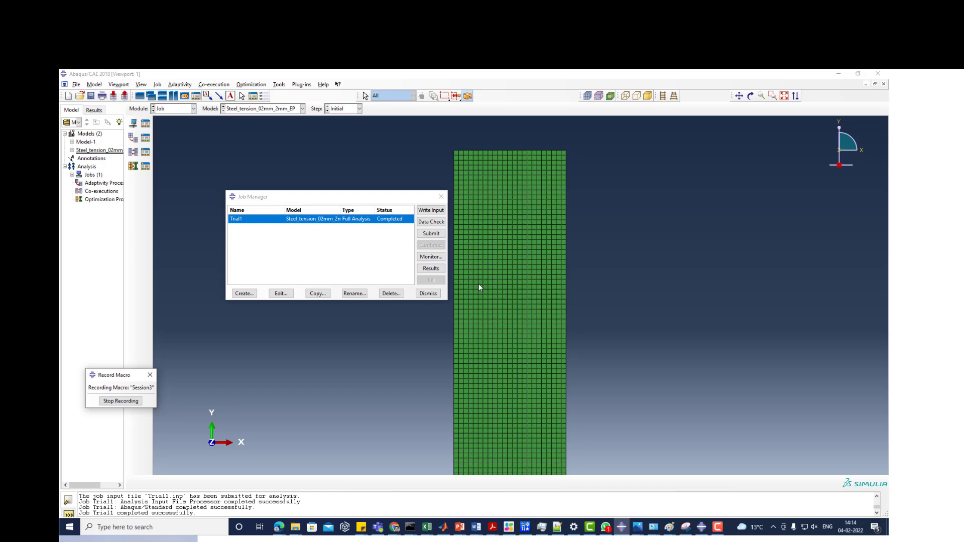
click(166, 109)
click(167, 118)
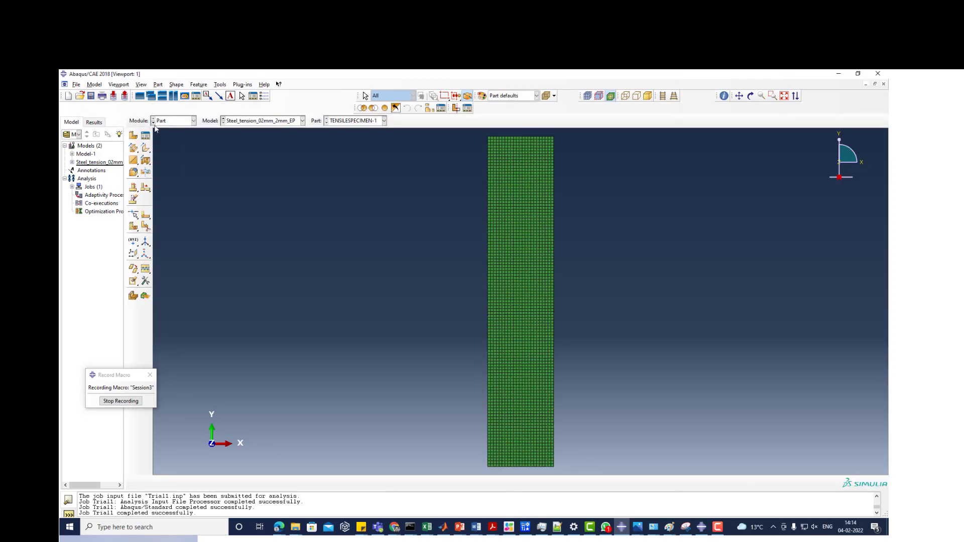
double_click(85, 153)
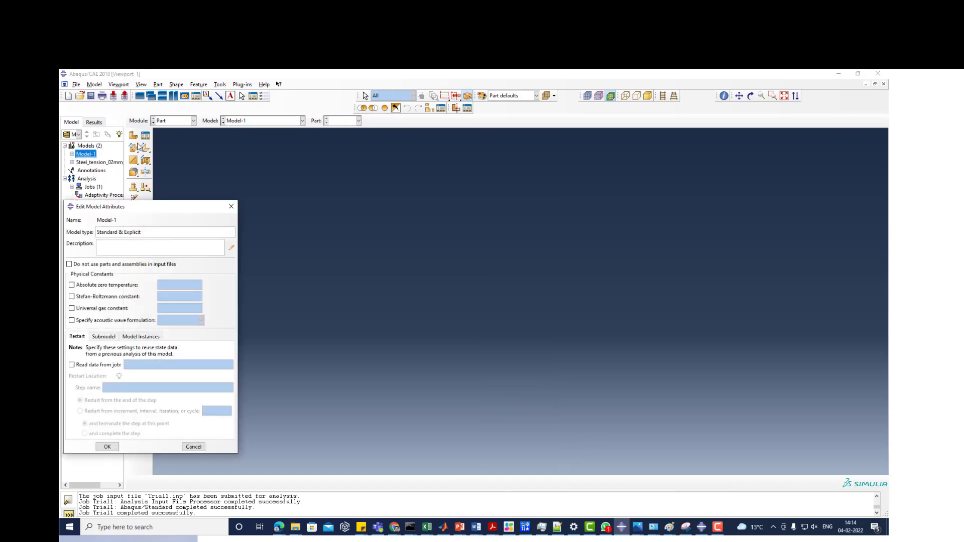
click(231, 206)
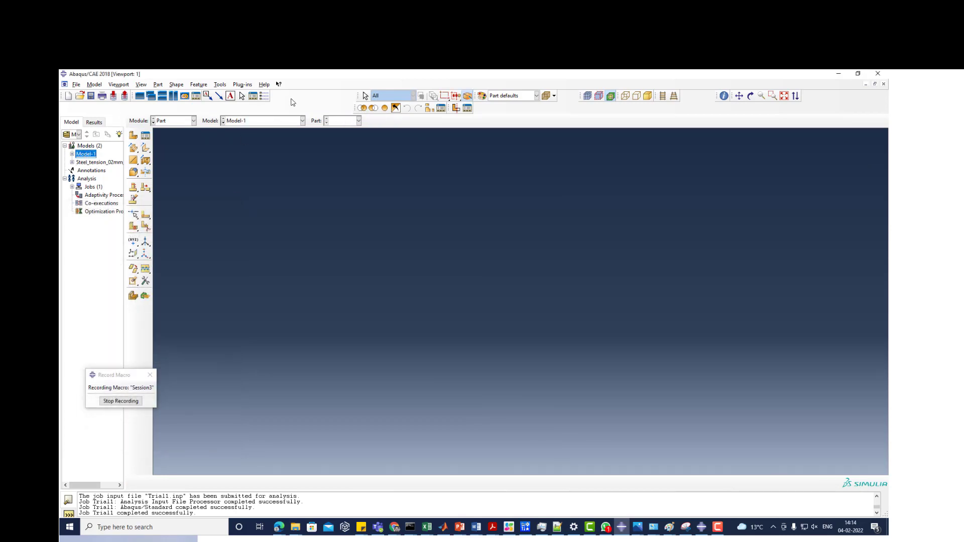
- Start a new 2D planar deformable shell part named Part-1 with an approximate size of 200
click(145, 136)
click(250, 234)
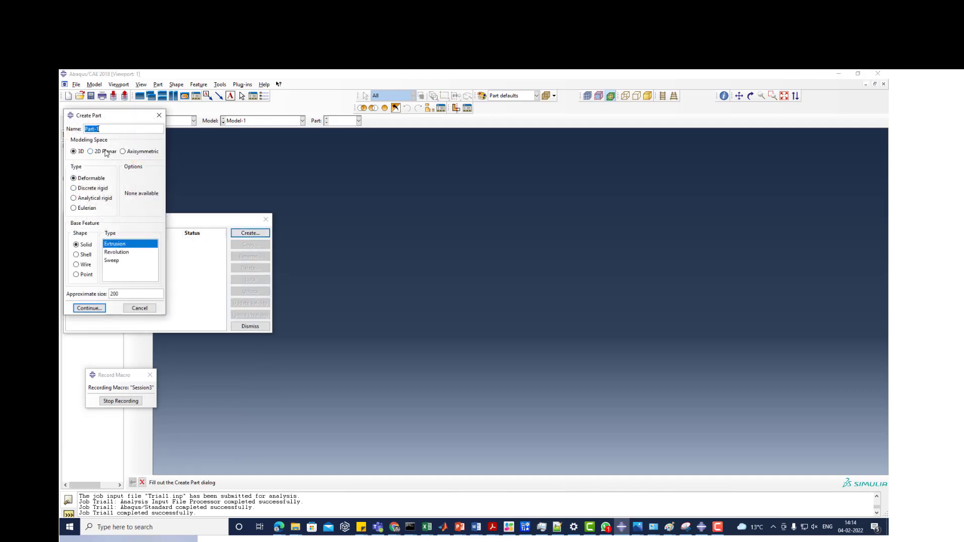
click(106, 152)
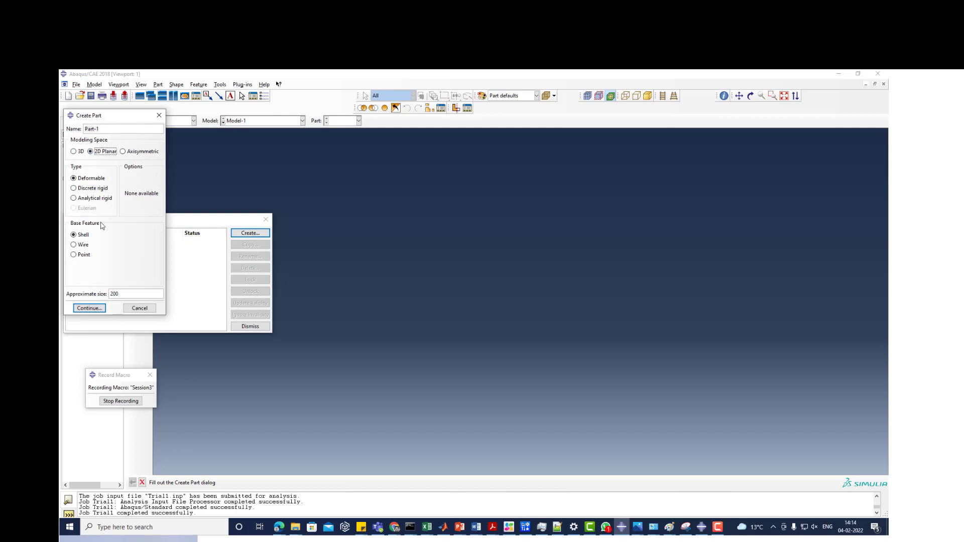
click(89, 309)
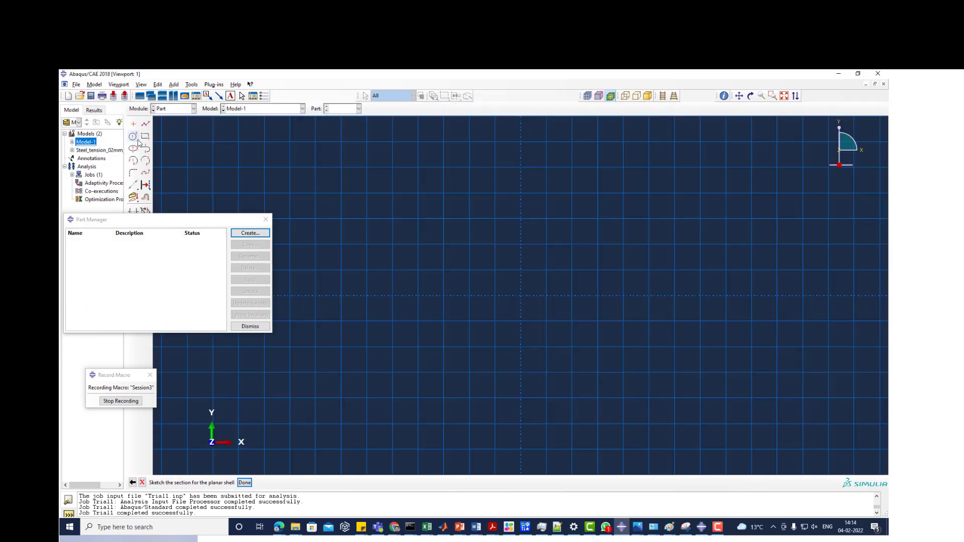
- Sketch a circle centred at the origin and finish the sketch to create the planar shell part
click(132, 137)
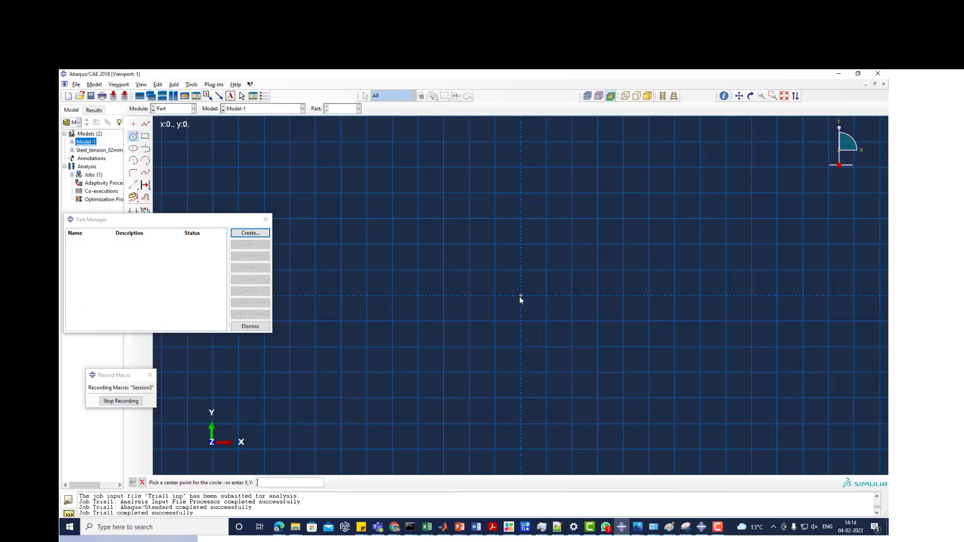
click(520, 296)
click(630, 195)
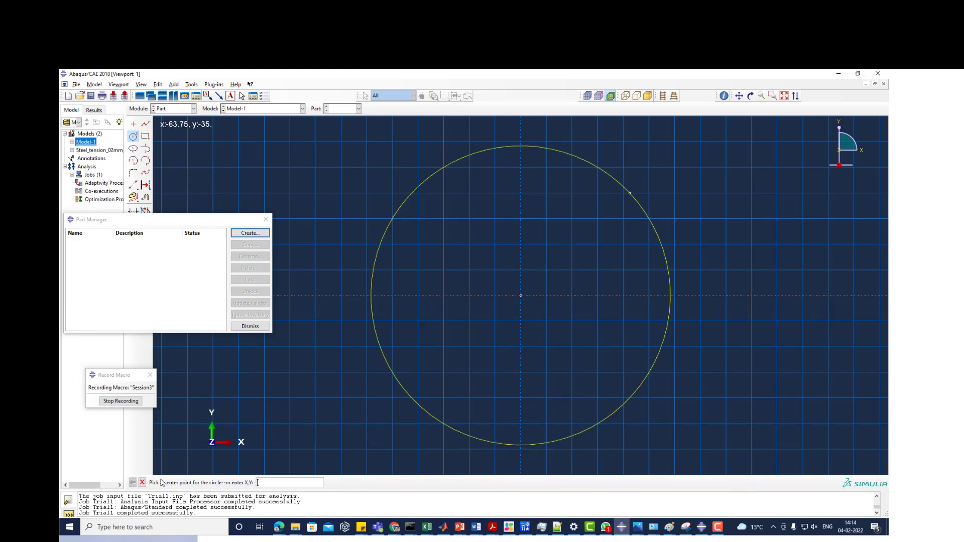
click(142, 483)
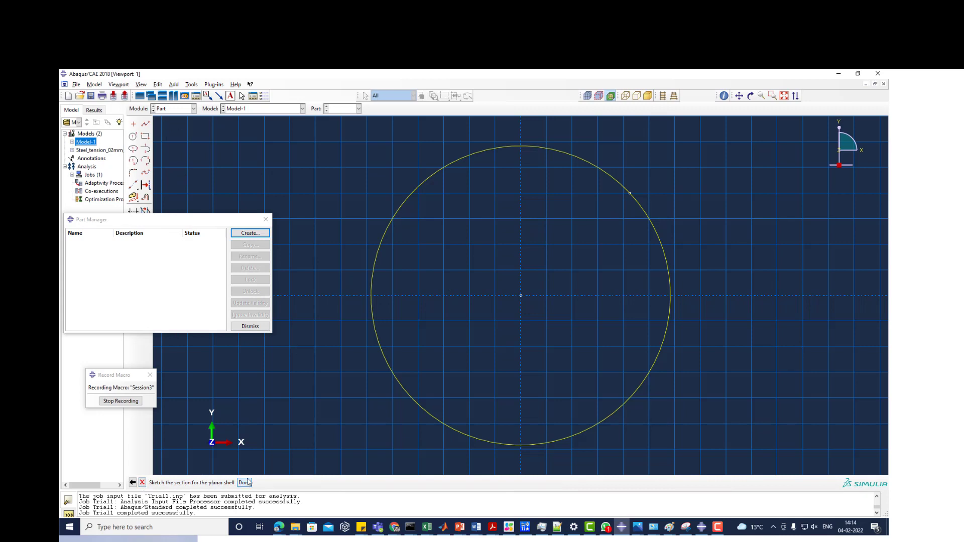
click(244, 482)
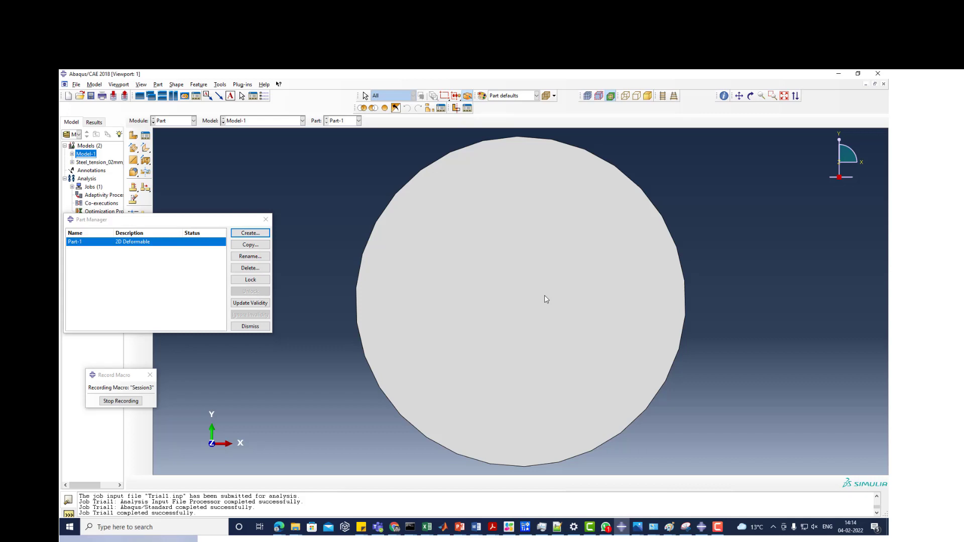
scroll(364, 306, down, 6)
scroll(510, 243, up, 6)
scroll(490, 268, down, 6)
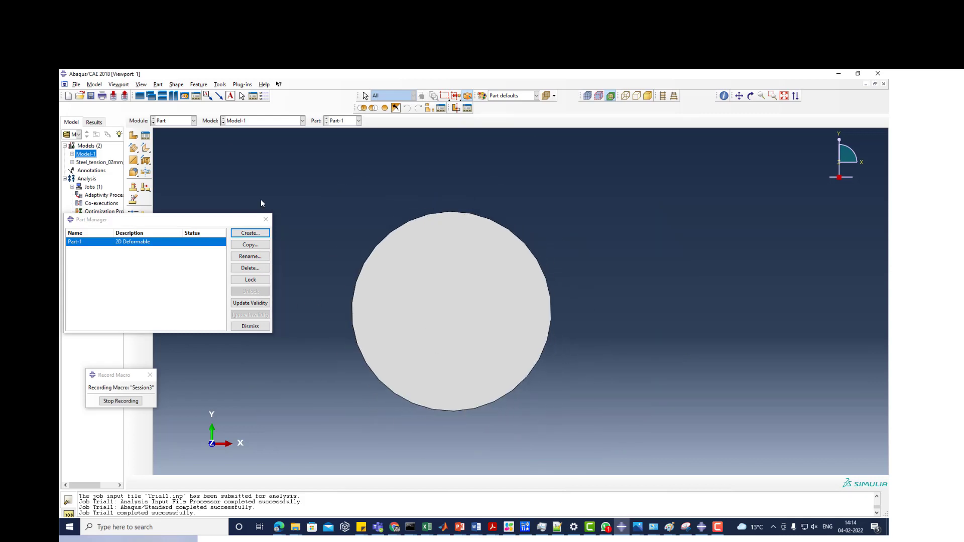
- Switch to the Mesh module and seed Part-1 with an approximate global size of 80
click(167, 123)
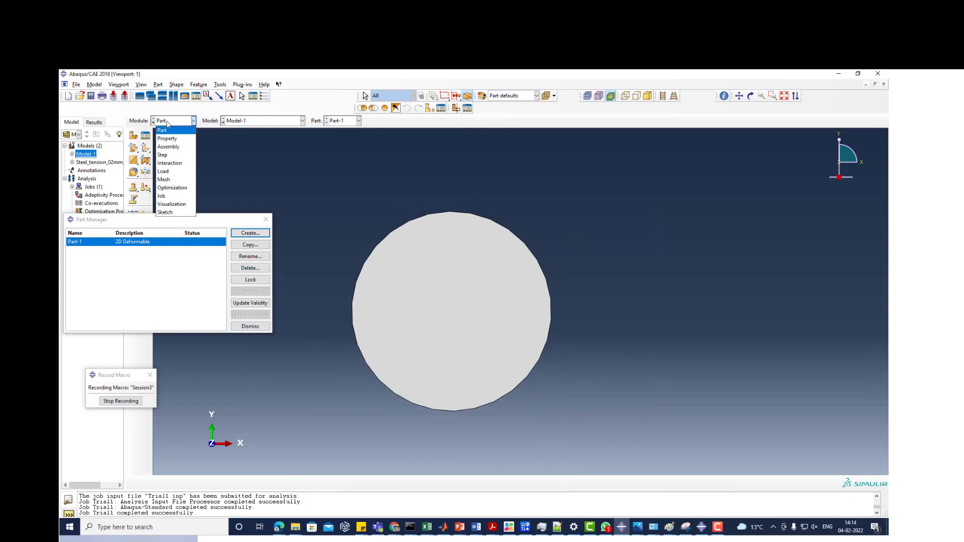
click(166, 179)
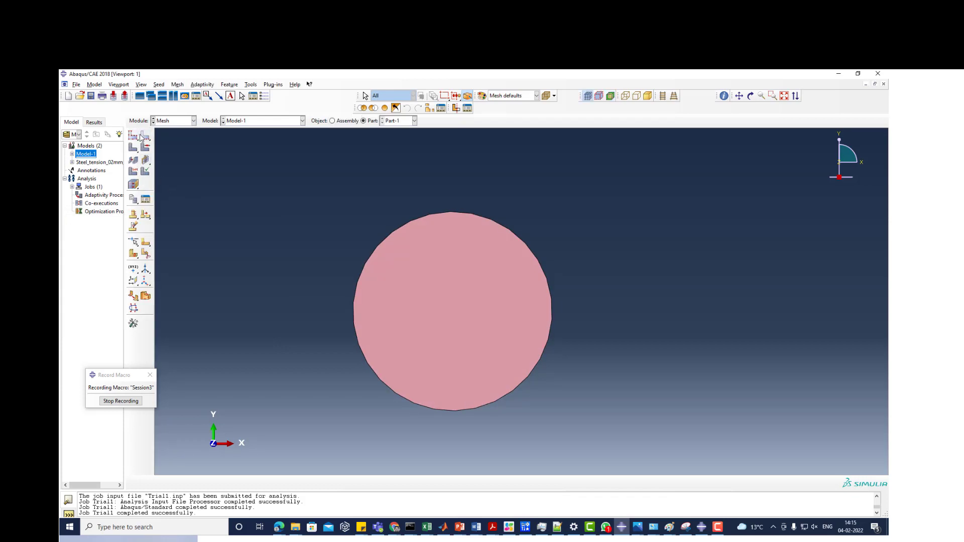
click(133, 136)
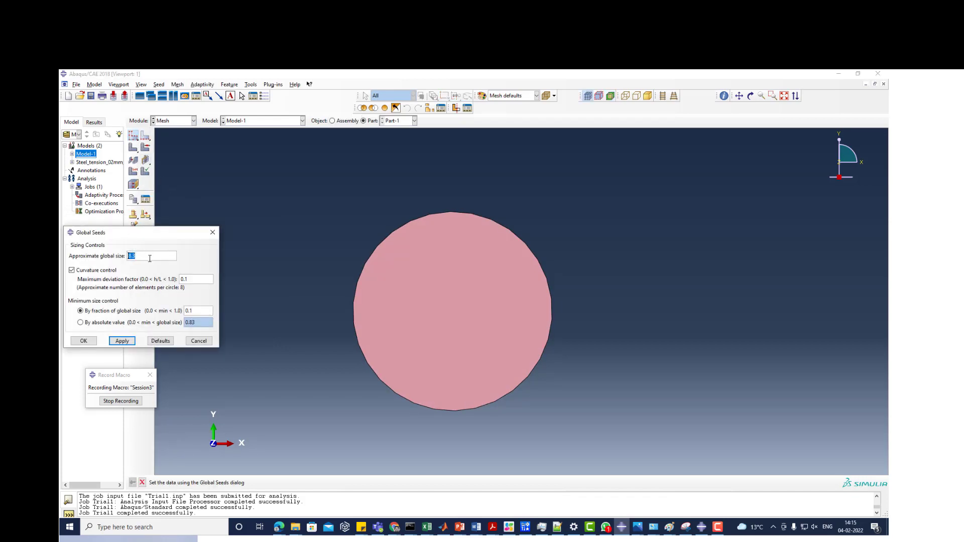
text(80)
key(Return)
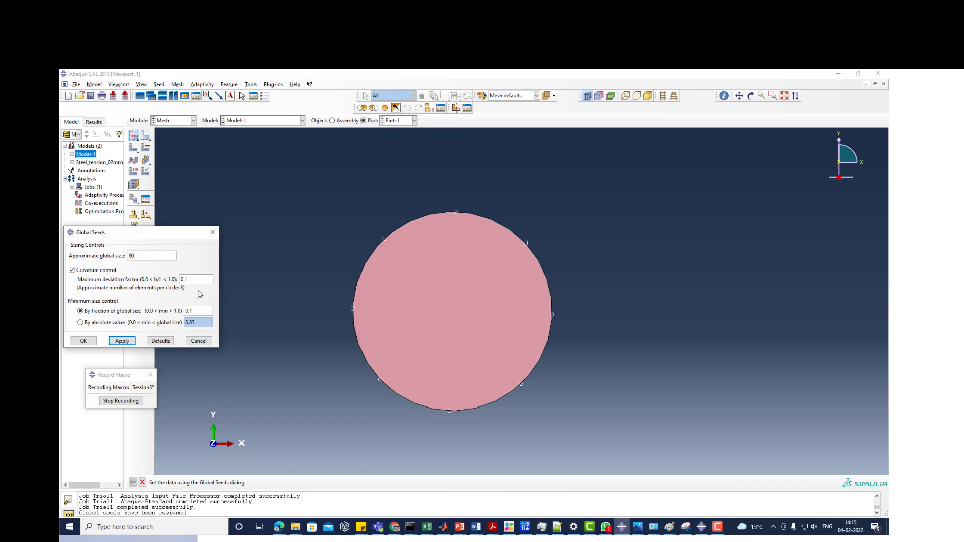
- Apply an approximate global seed size of 100 to the circular part
drag(139, 255, 110, 251)
text(100)
click(123, 341)
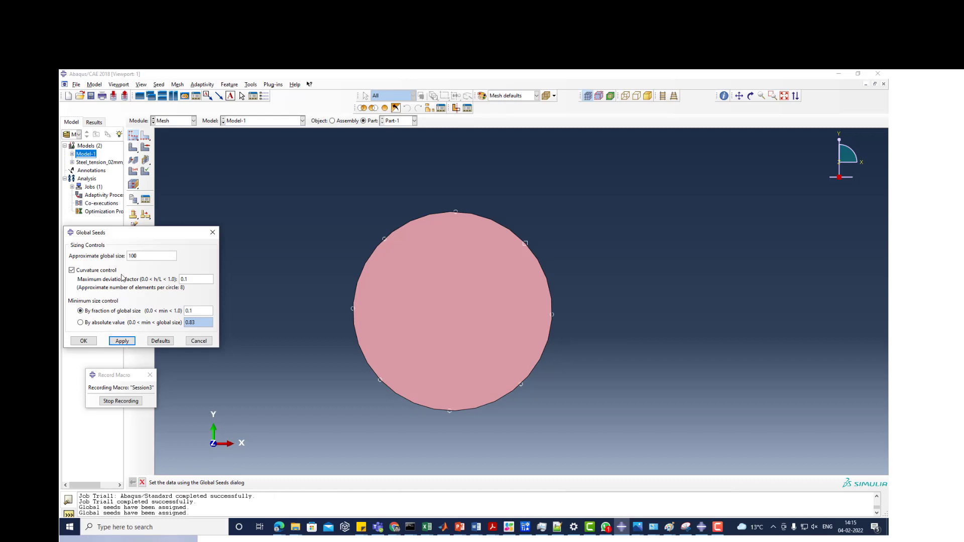
- Set the part's approximate global seed size to 200 and accept the seeding
double_click(135, 255)
text(200)
click(122, 341)
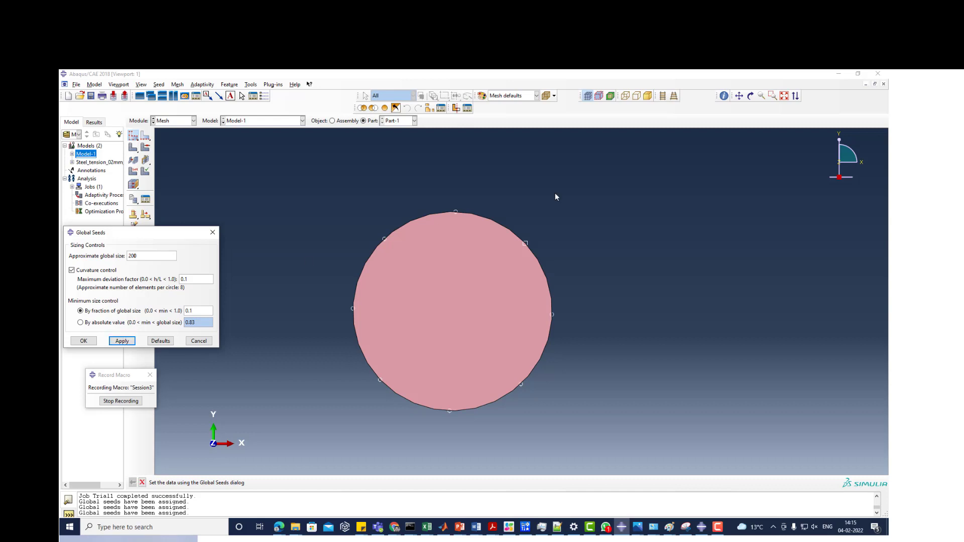
scroll(690, 228, down, 3)
scroll(432, 290, down, 3)
scroll(519, 228, up, 3)
scroll(531, 230, up, 2)
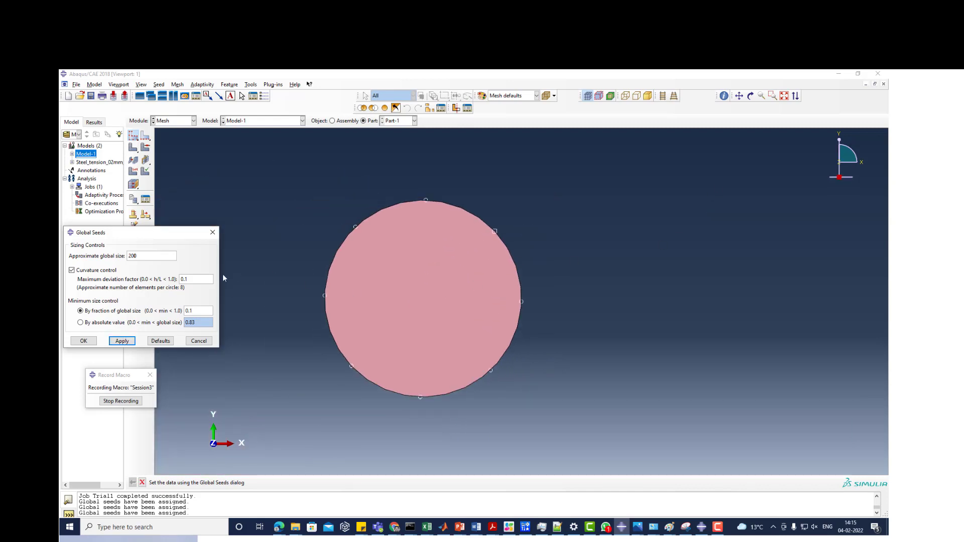
click(83, 341)
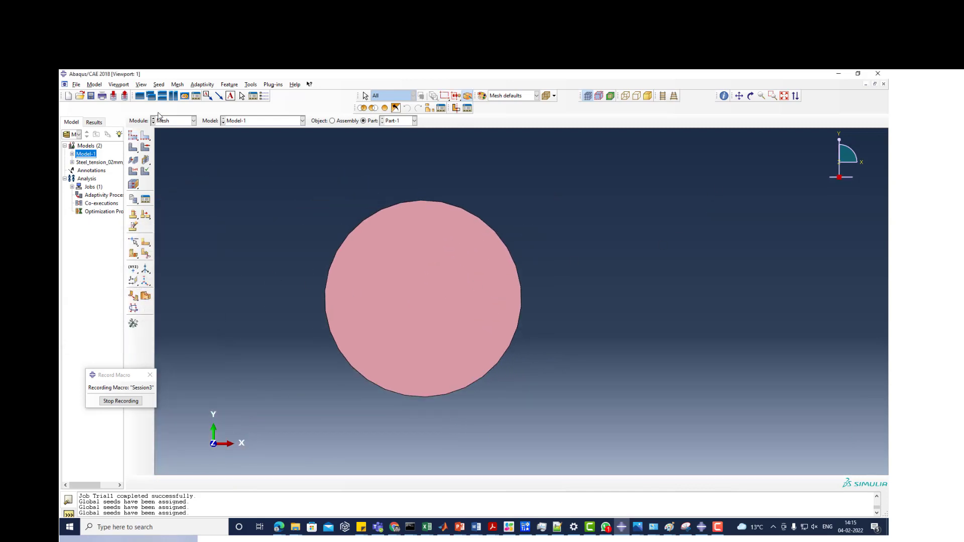
- Set the element shape to Tri in the mesh controls and mesh the circular part
click(146, 147)
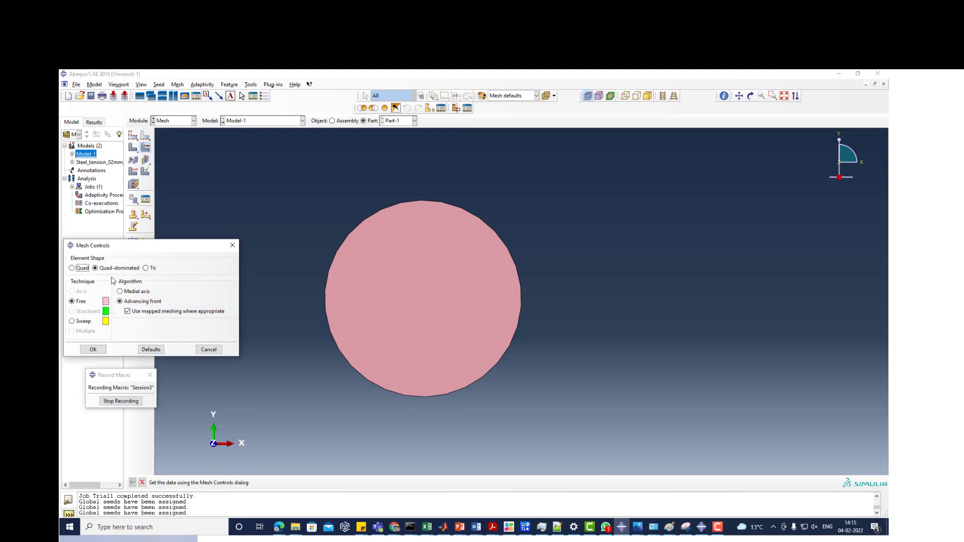
click(145, 268)
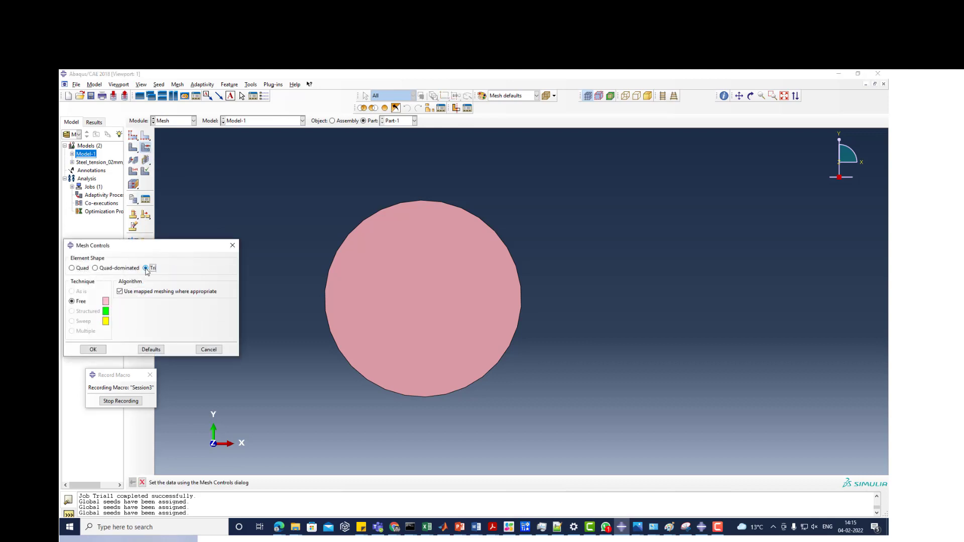
click(94, 349)
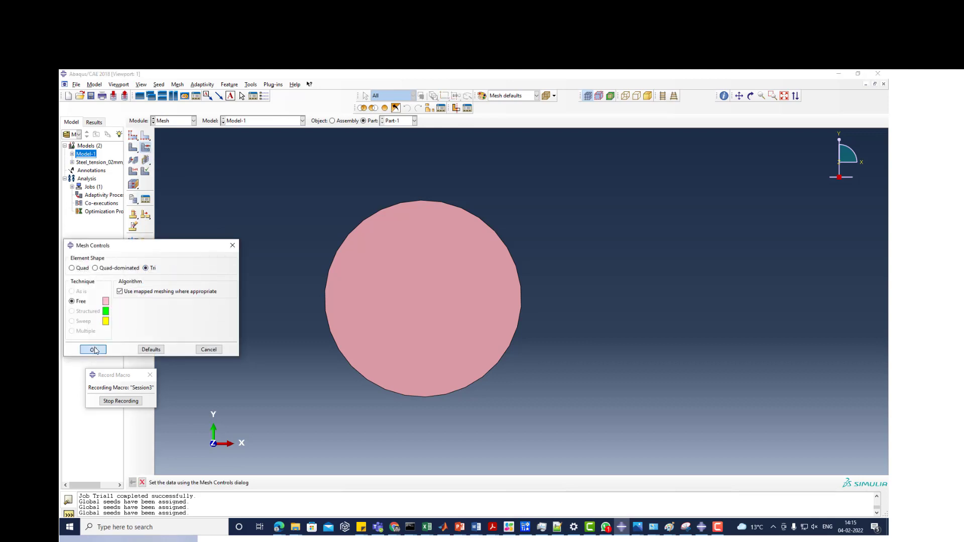
click(138, 151)
click(206, 483)
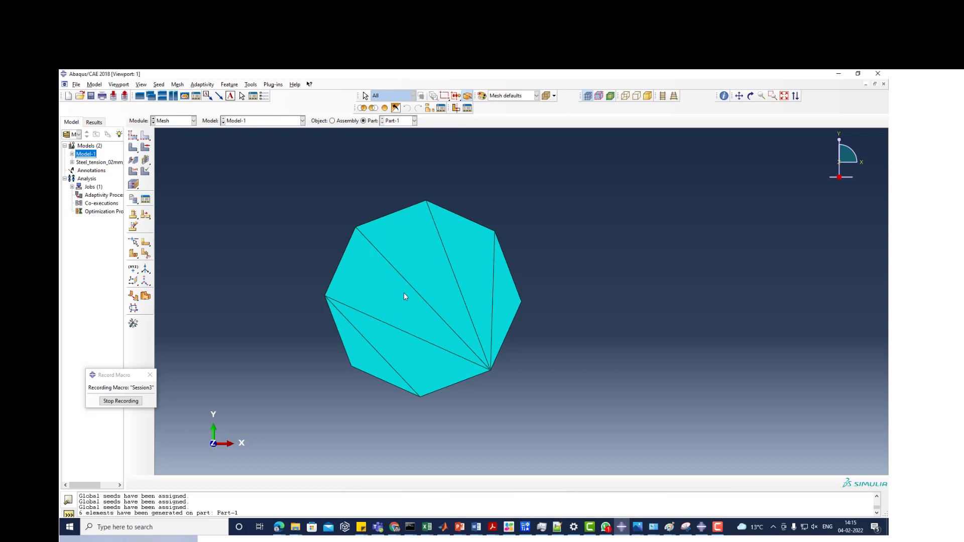
- View the original circle geometry in the Part module, and return to the Mesh module to compare its mesh
click(162, 125)
click(165, 129)
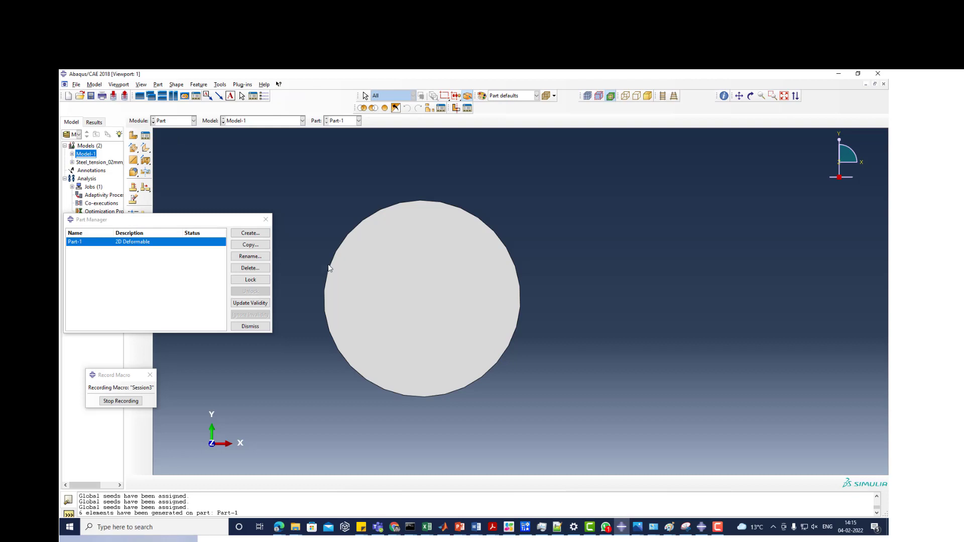
click(171, 121)
click(165, 178)
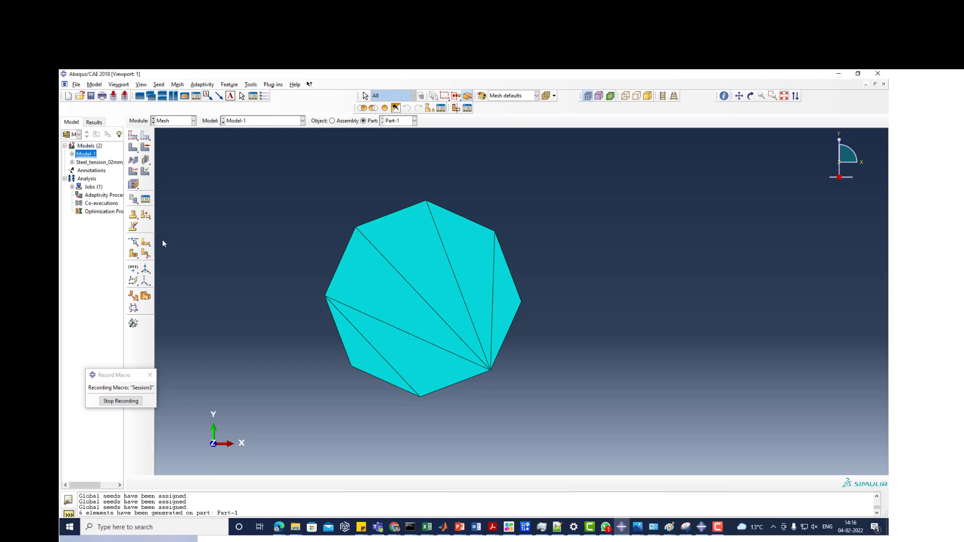
- Make the Steel_tension_02mm_2mm_EP model current and close its attributes without editing them
click(109, 163)
double_click(110, 162)
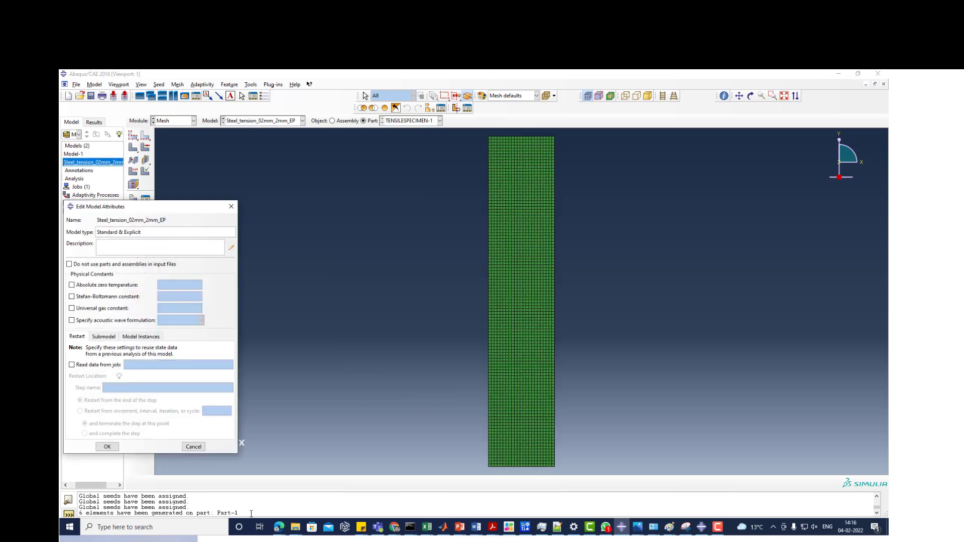
click(235, 208)
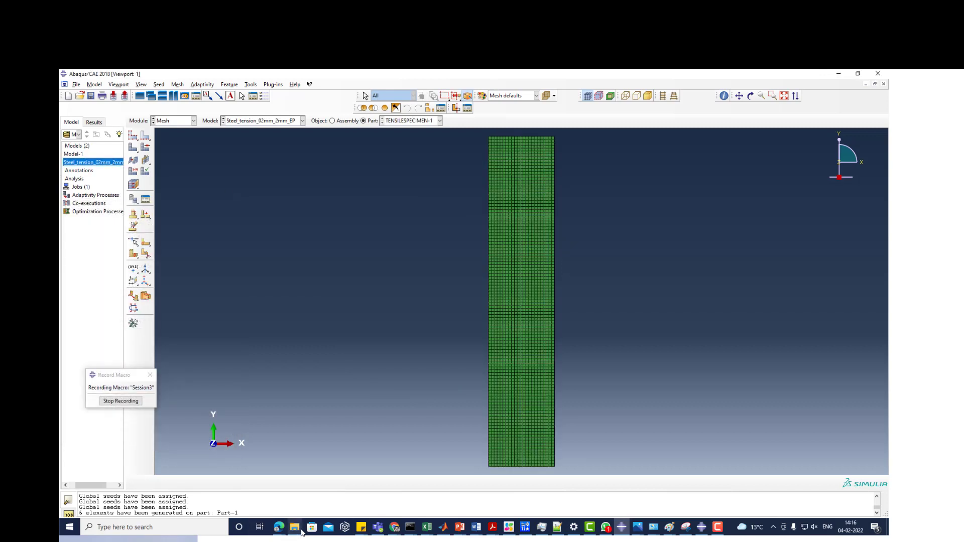
- Open Trial1.inp from the Session 3 folder in Notepad++
click(296, 529)
click(164, 507)
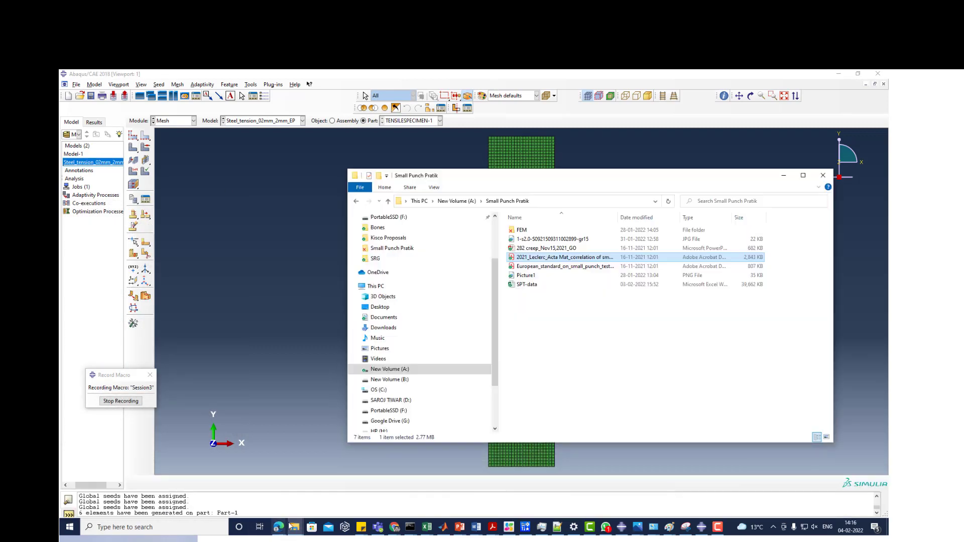
click(296, 528)
click(230, 505)
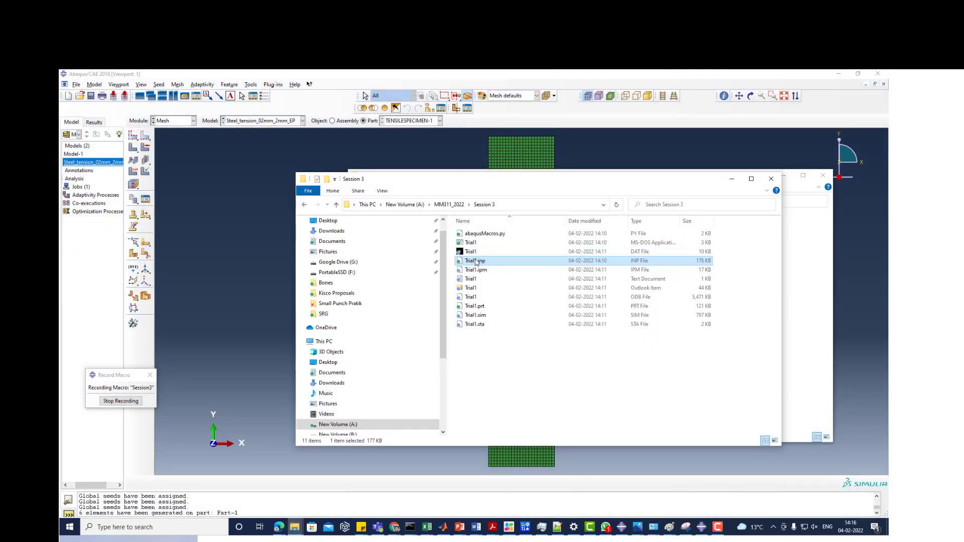
right_click(476, 262)
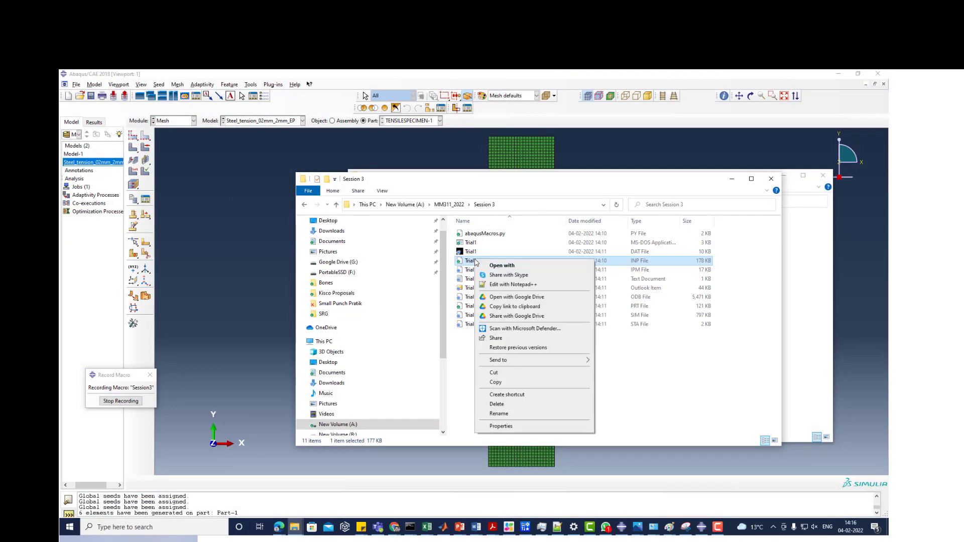
click(501, 286)
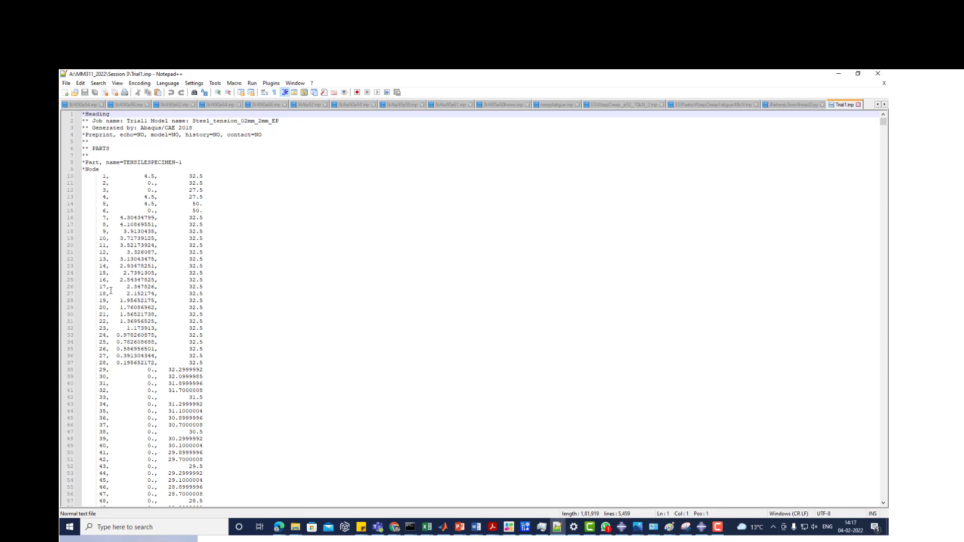
- Examine the node numbers and their coordinates in the *Node block of Trial1.inp
double_click(104, 176)
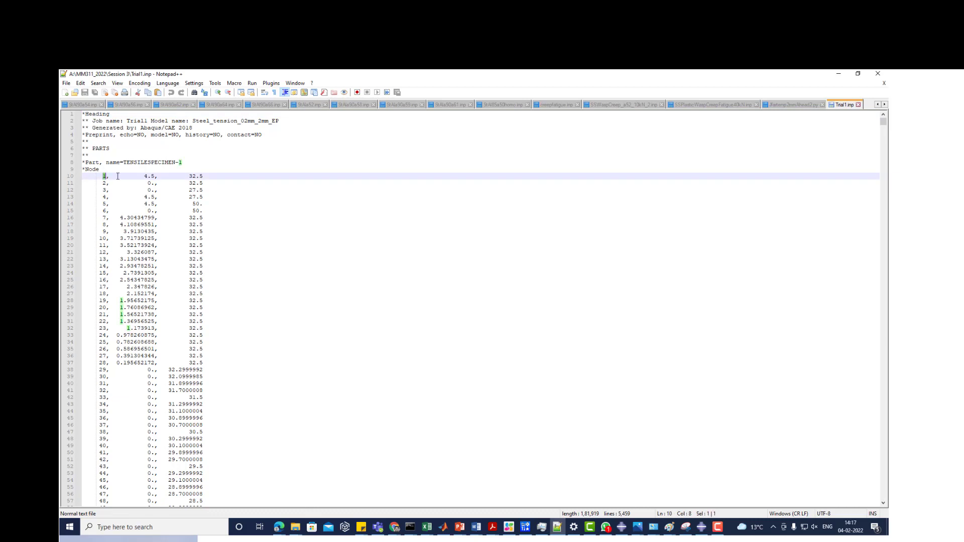
mouse_move(145, 177)
mouse_down()
mouse_move(203, 178)
mouse_move(155, 185)
mouse_up()
click(106, 183)
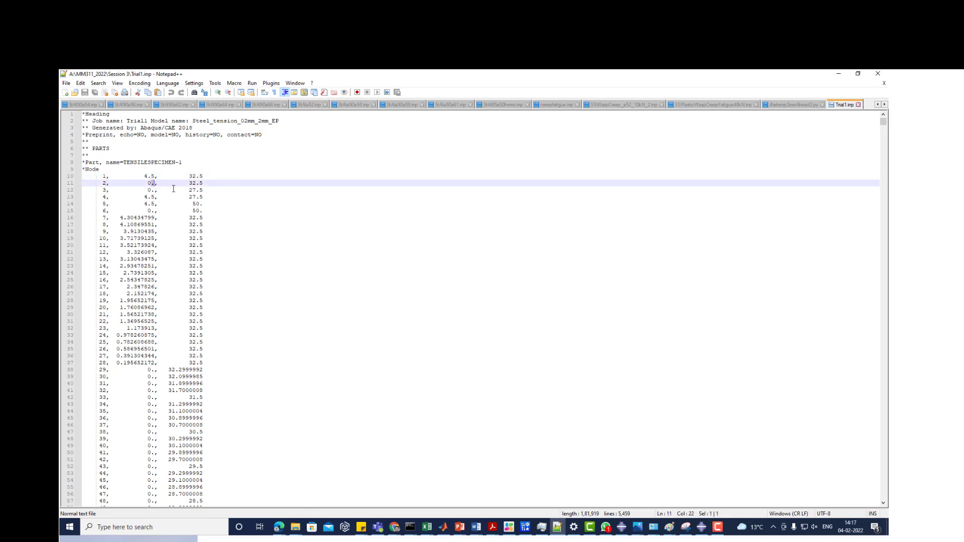
click(203, 190)
scroll(272, 256, down, 17)
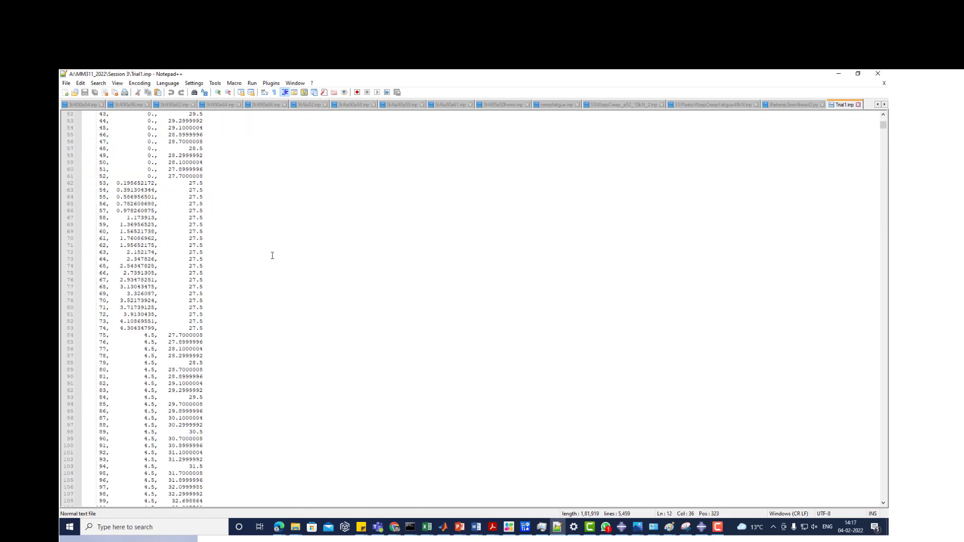
scroll(272, 255, down, 20)
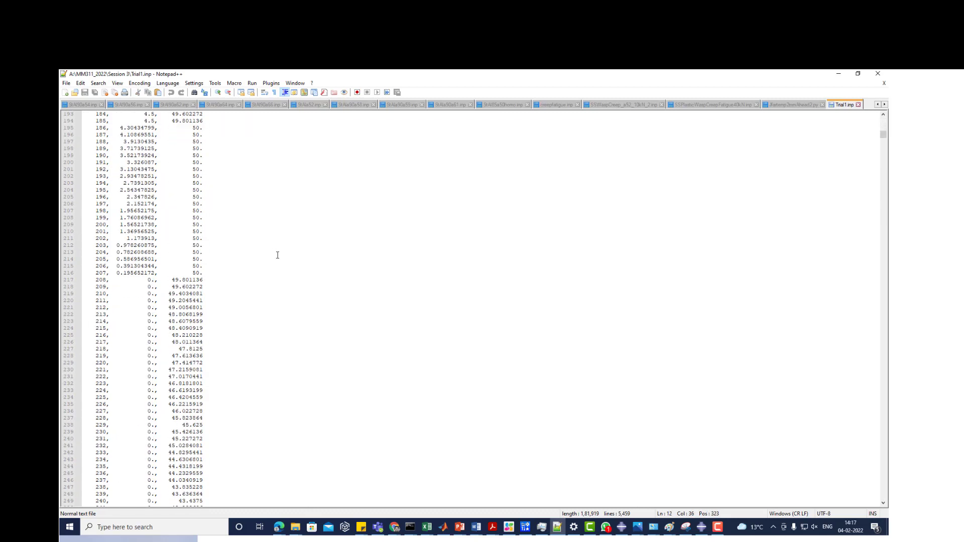
- Examine the final element connectivity lines and the SET-1 node set definition that follows them
drag(883, 137, 879, 474)
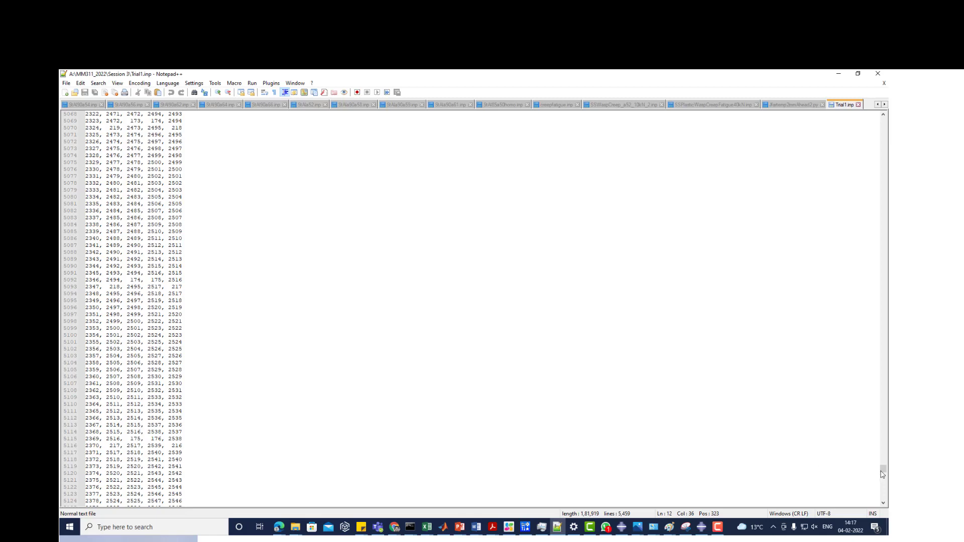
drag(884, 470, 880, 490)
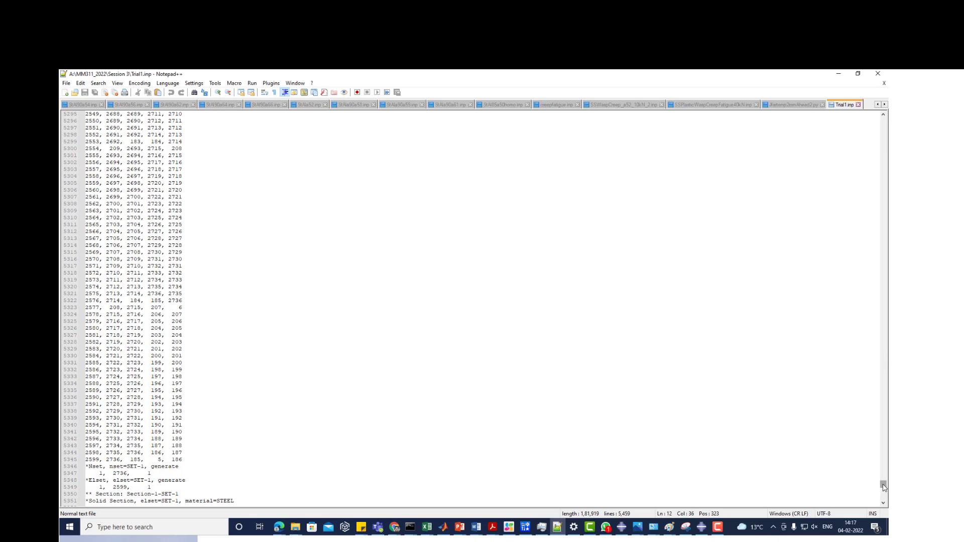
drag(884, 485, 882, 487)
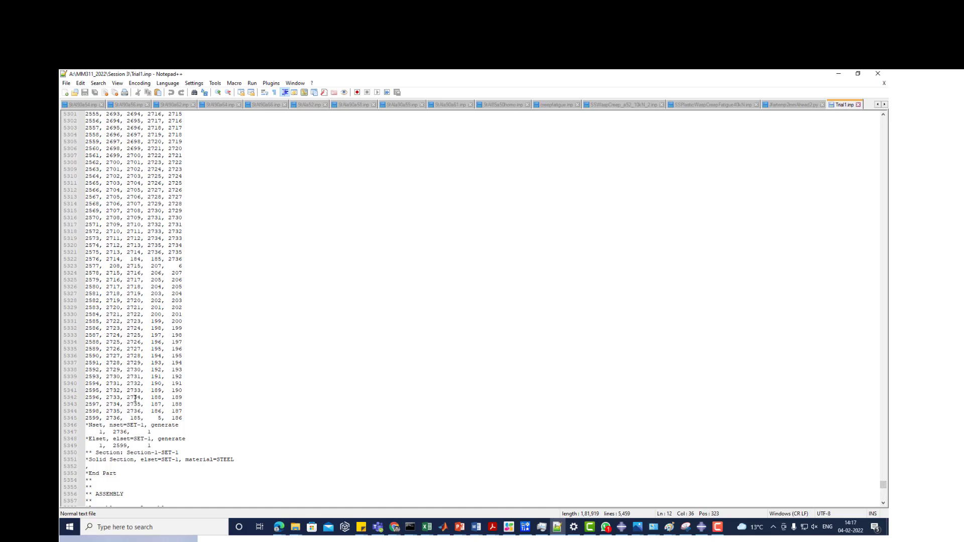
drag(86, 426, 131, 433)
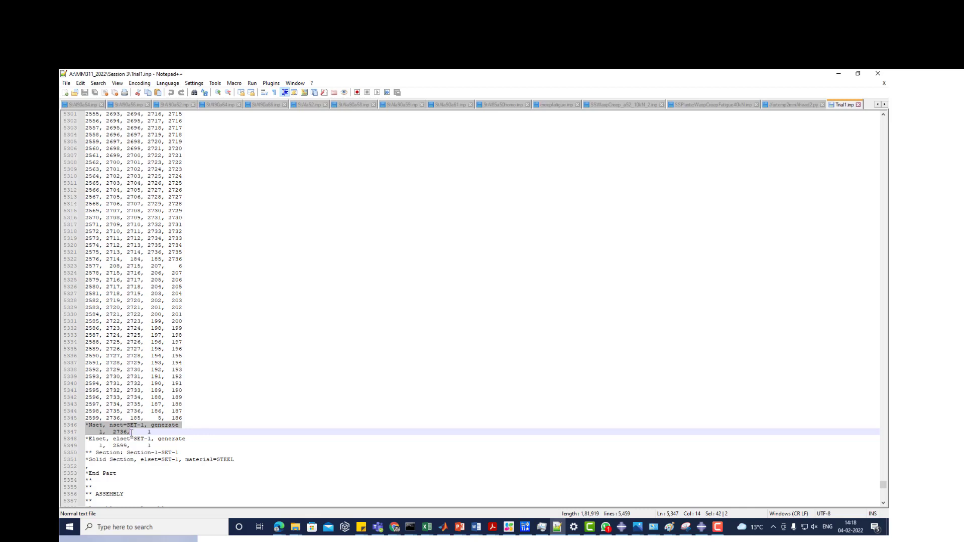
- Examine the solid section definition that assigns the STEEL material to SET-1, down to the end of the part
scroll(122, 442, down, 2)
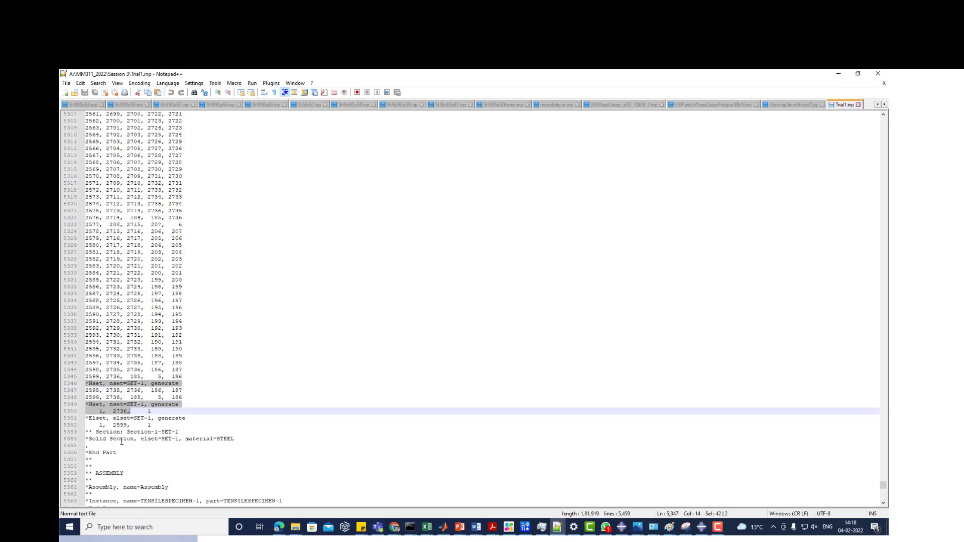
scroll(116, 426, down, 4)
drag(86, 330, 118, 432)
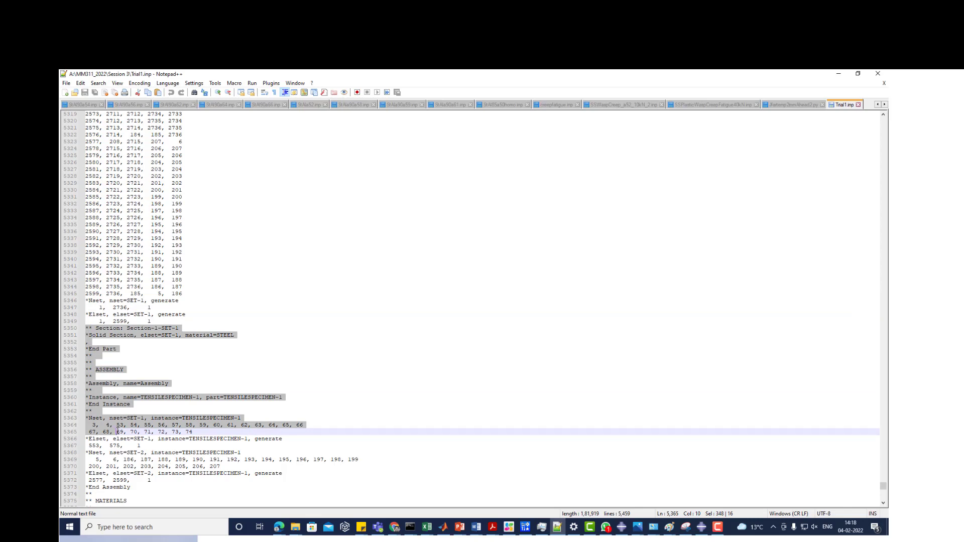
drag(118, 432, 238, 333)
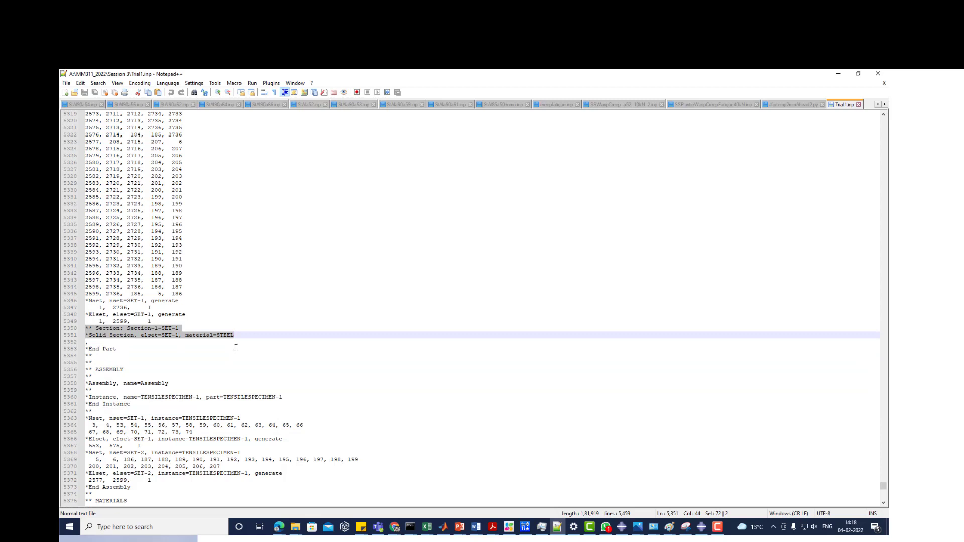
click(166, 347)
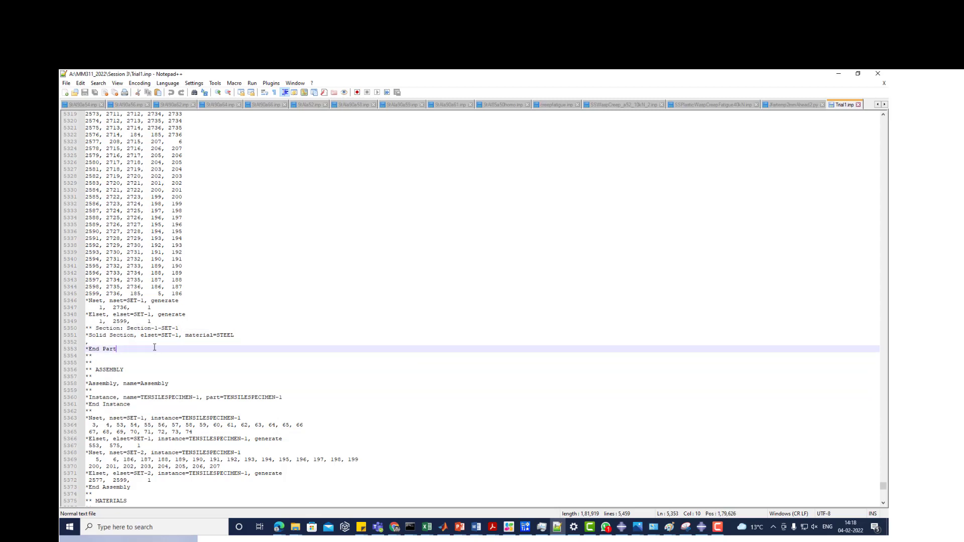
click(239, 336)
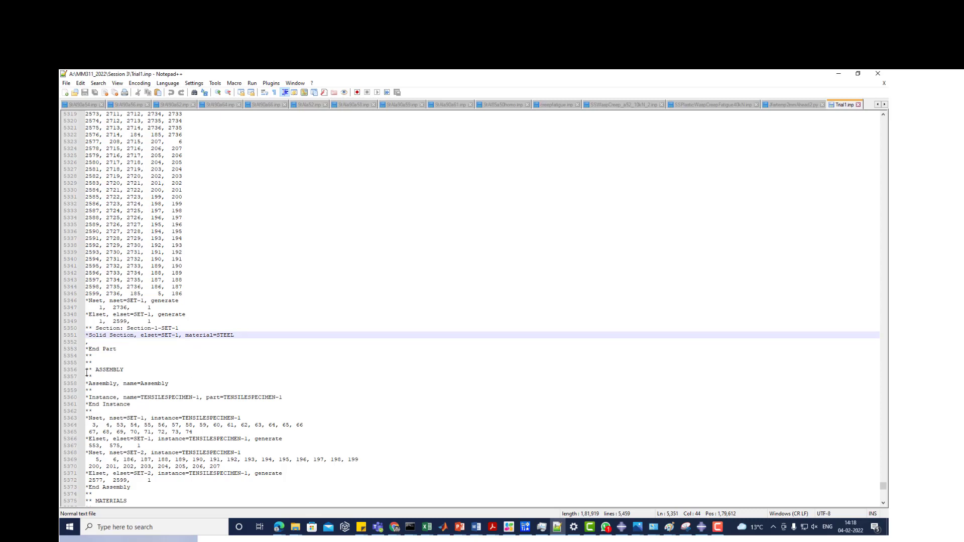
- Examine the assembly block and its TENSILESPECIMEN-1 instance definition
drag(86, 370, 170, 408)
click(170, 406)
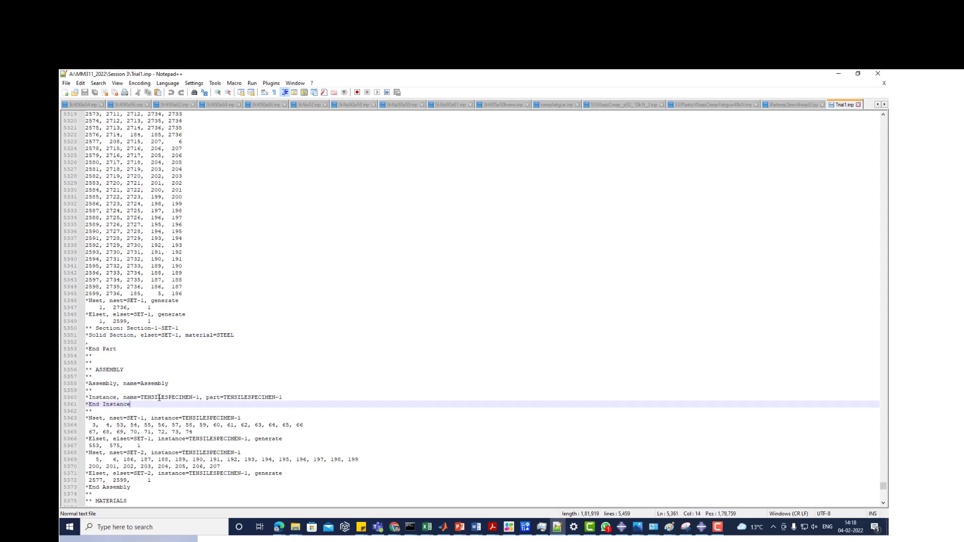
click(159, 398)
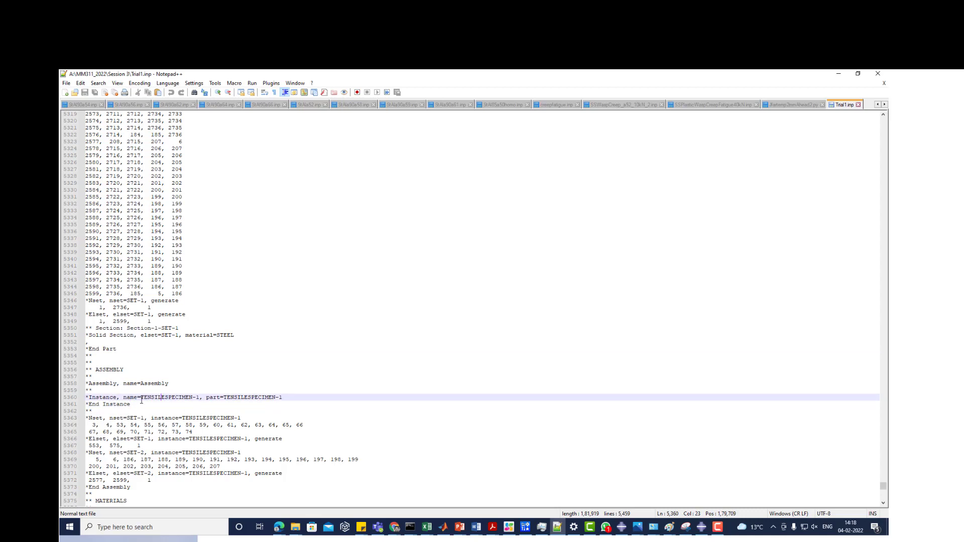
- Highlight the TENSILESPECIMEN-1 name in the instance definition of Trial1.inp and switch to Abaqus/CAE 2016
drag(141, 397, 210, 397)
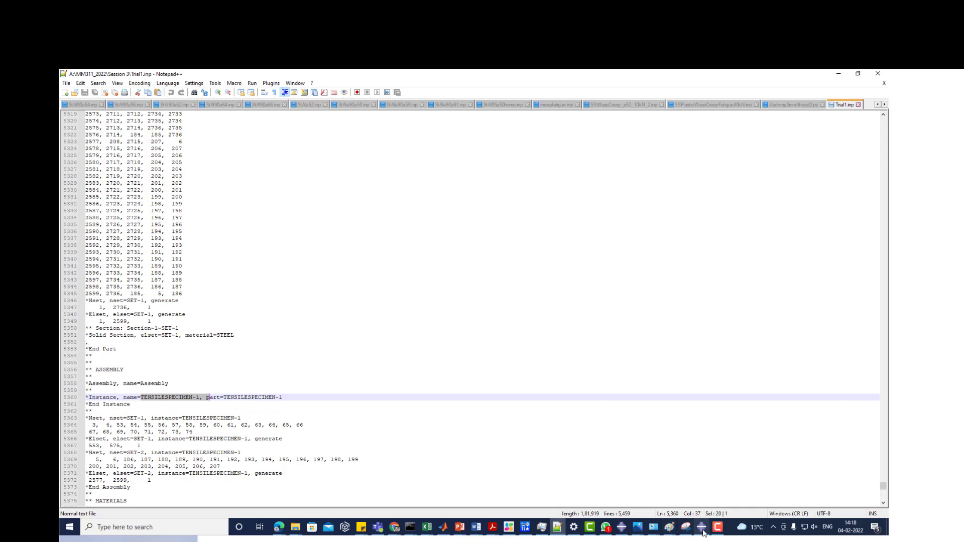
mouse_move(702, 530)
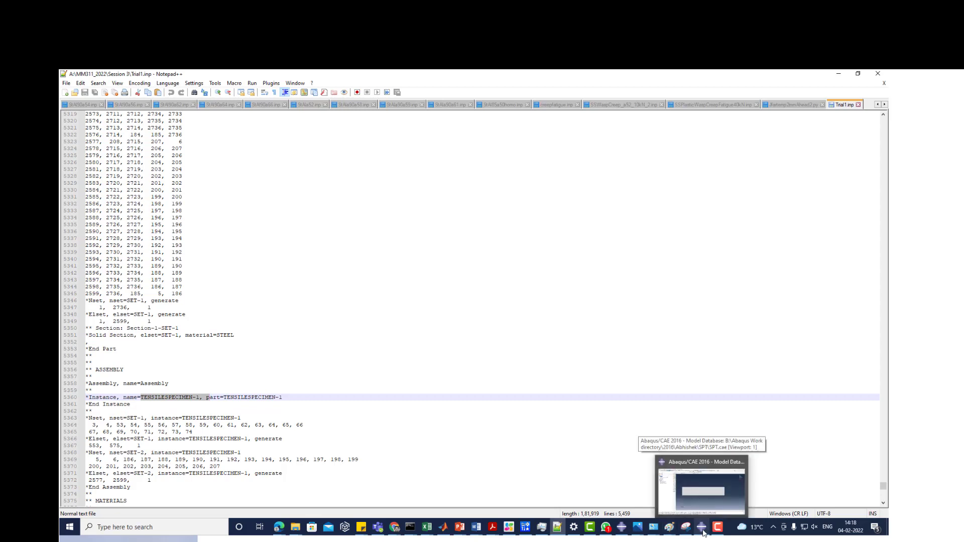
click(702, 531)
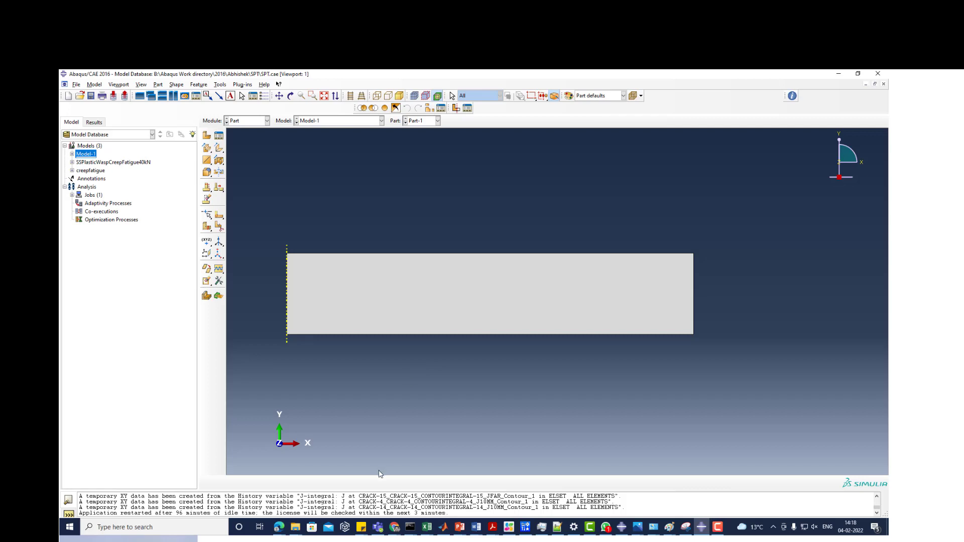
mouse_move(394, 532)
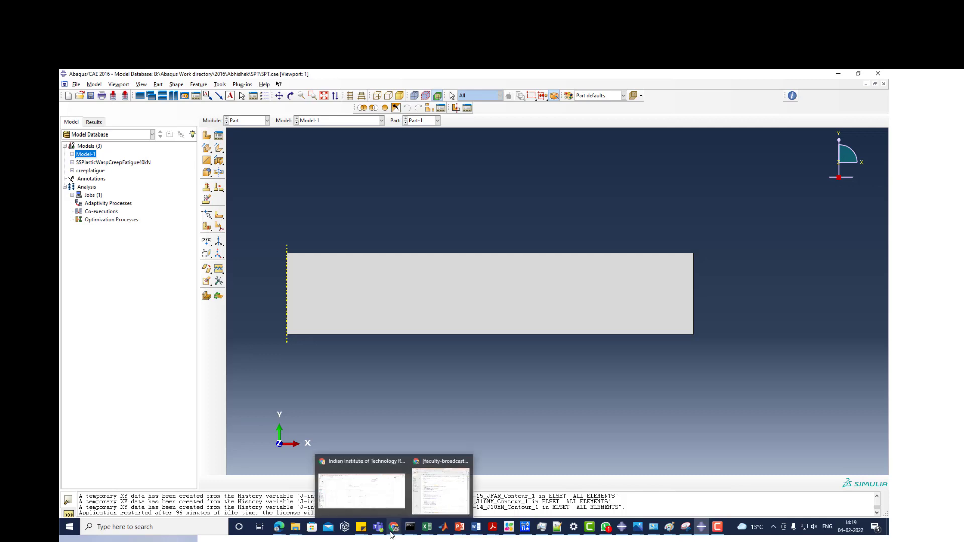
mouse_move(390, 509)
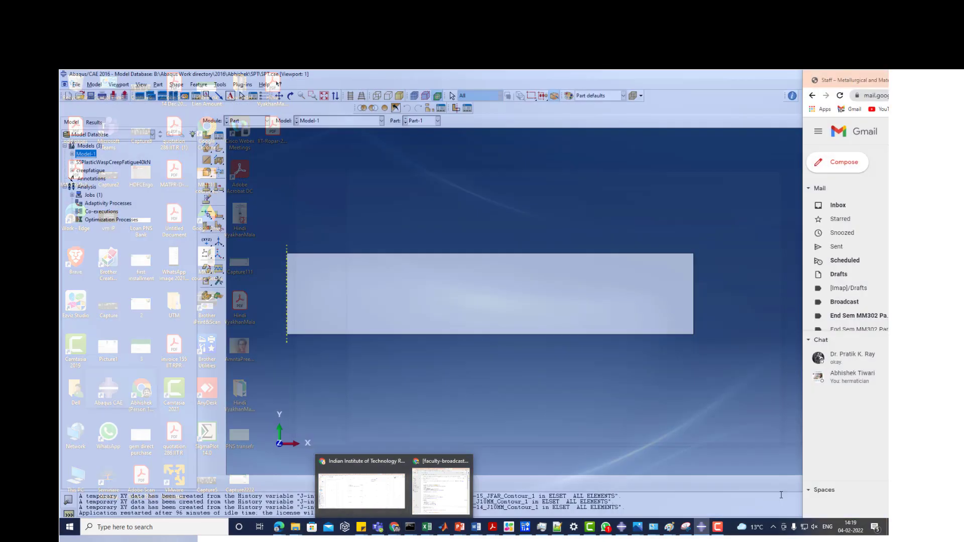
click(384, 482)
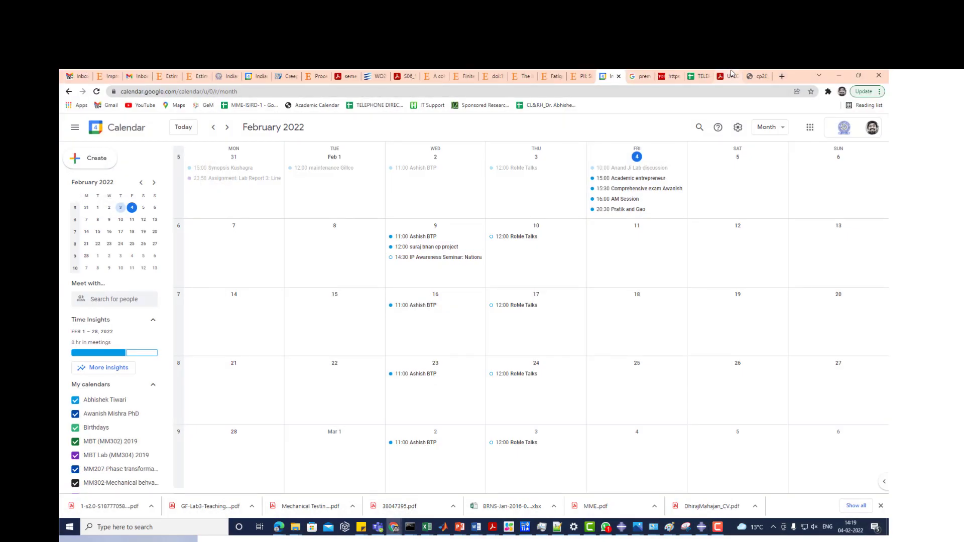
click(838, 75)
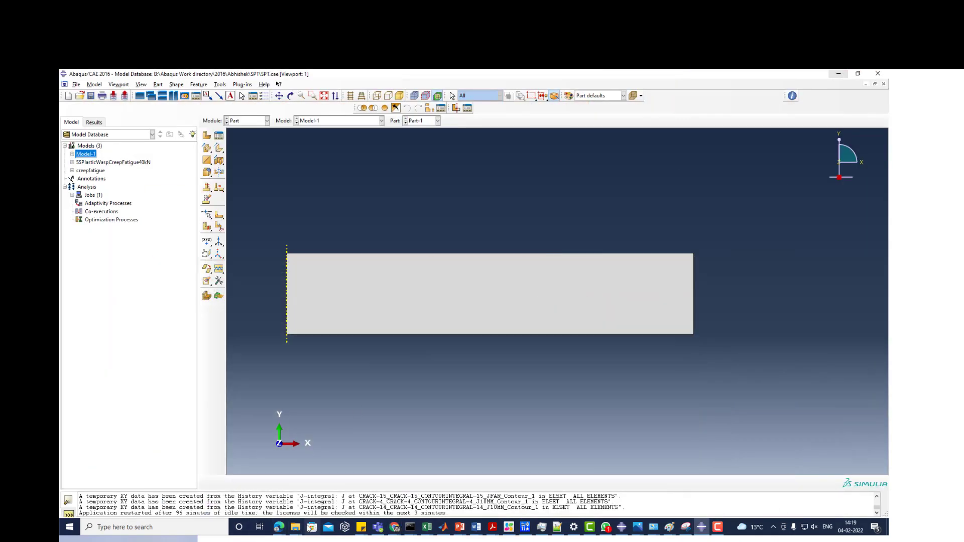
- Switch to the Google Meet call, present the entire screen and hide the sharing notice
mouse_move(279, 527)
click(234, 496)
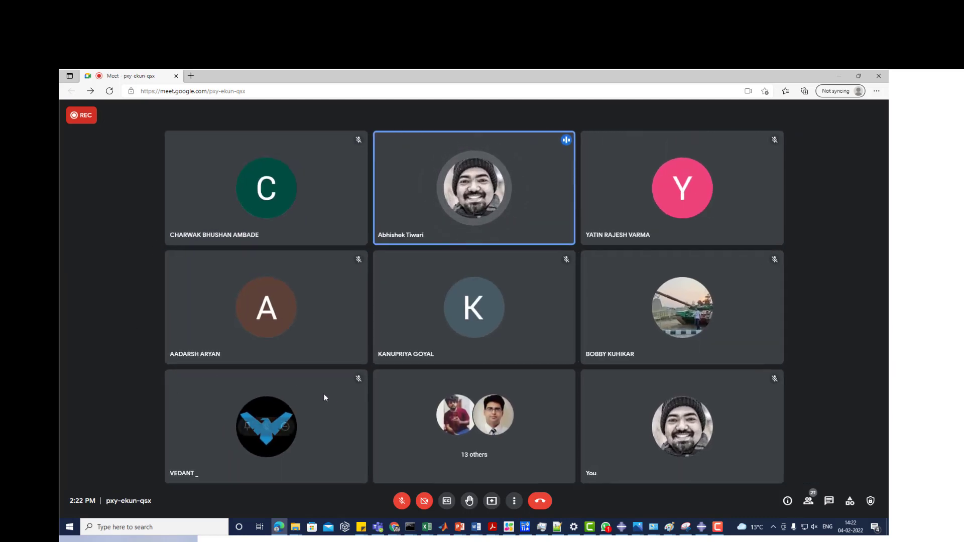
click(492, 500)
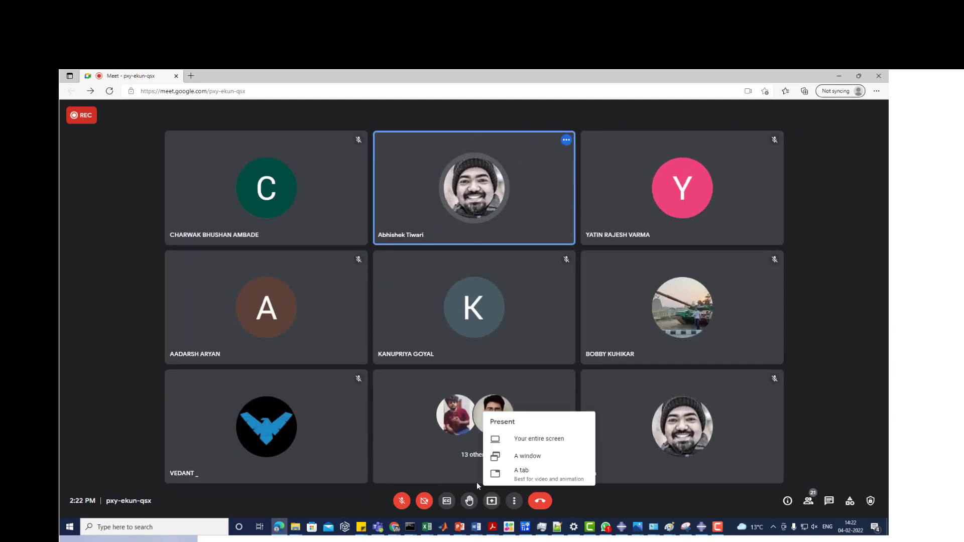
click(518, 439)
click(402, 171)
click(547, 264)
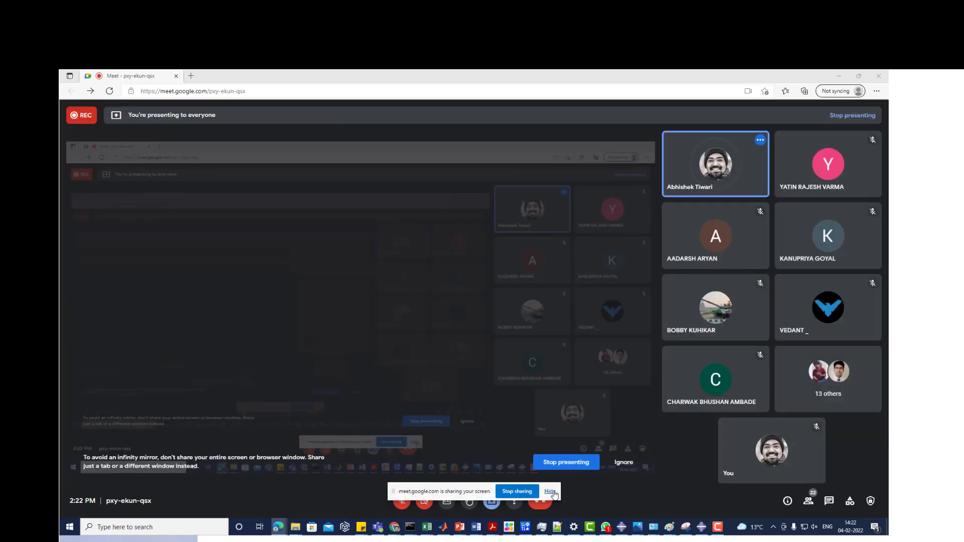
click(551, 492)
- Switch to Abaqus/CAE 2016 and display Part-2 of Model-1 to examine its quarter-circle profile
key(alt+Tab)
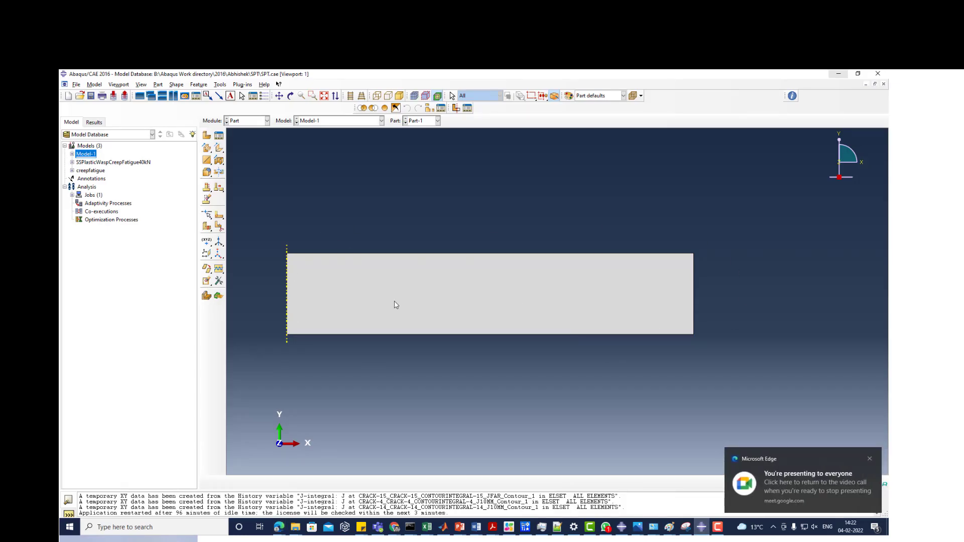
click(245, 122)
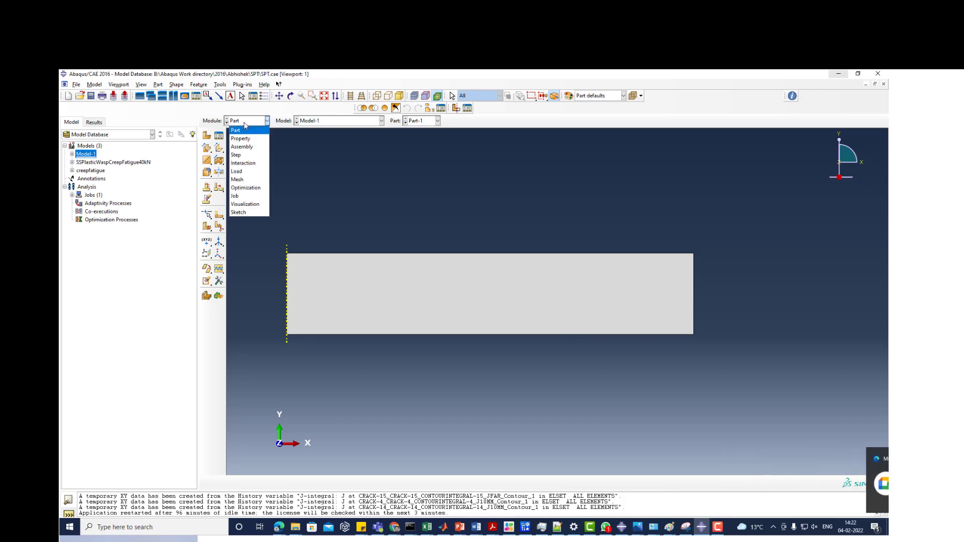
click(424, 122)
click(422, 137)
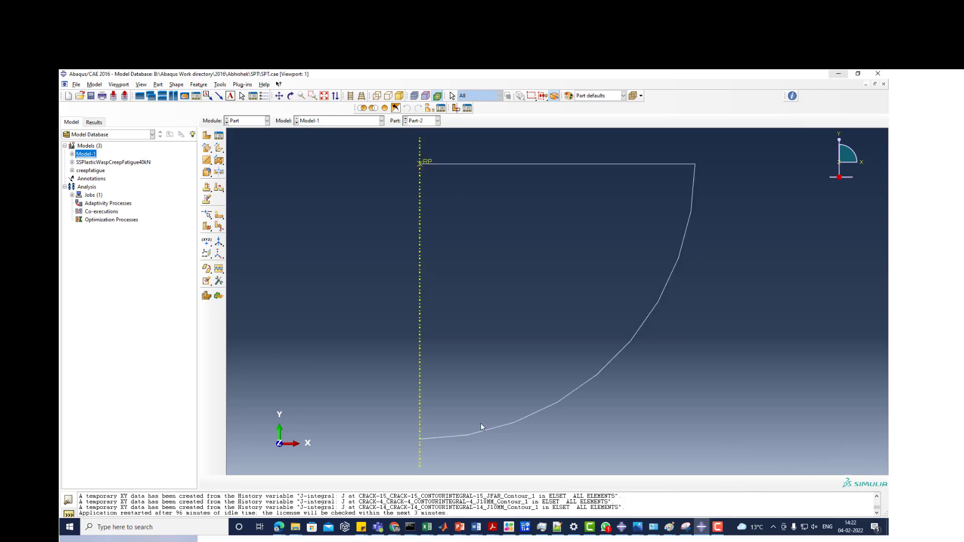
scroll(470, 336, down, 4)
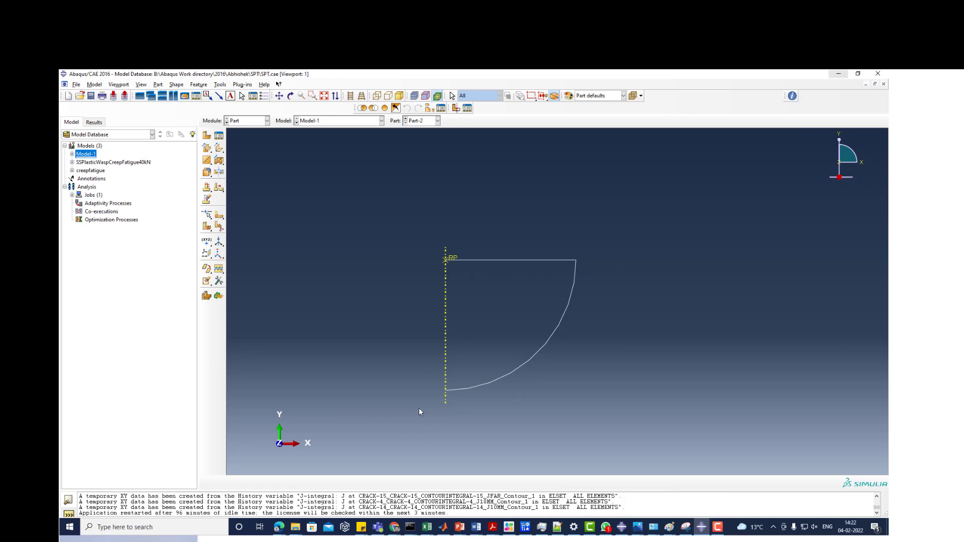
scroll(445, 275, down, 1)
scroll(445, 274, up, 3)
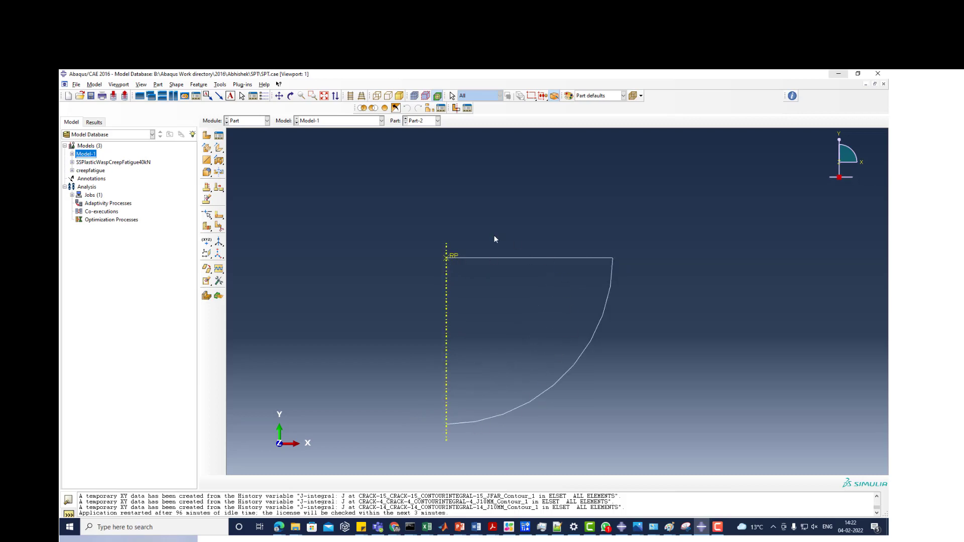
- Display the assembly of Model-1 and examine how the curved part rests on the rectangular specimen along the axis
click(249, 120)
click(247, 146)
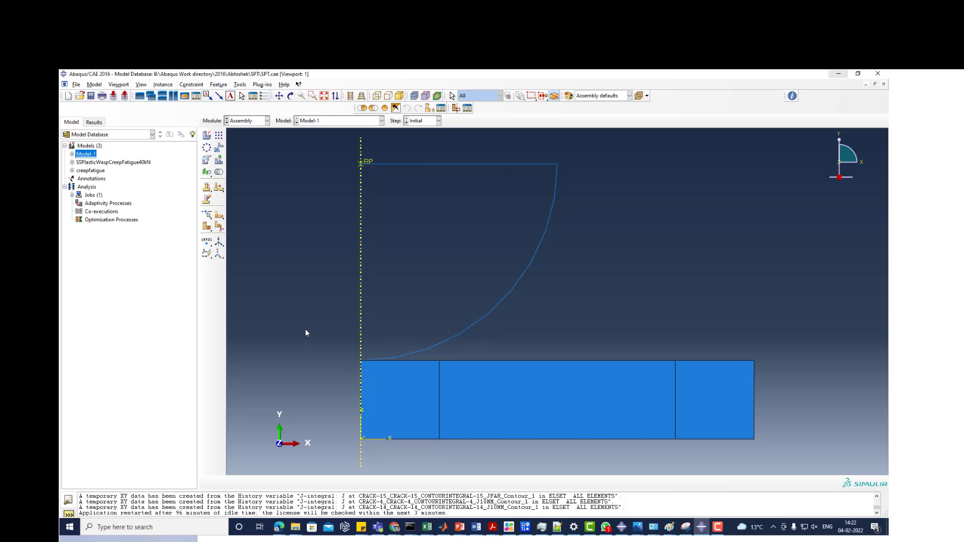
scroll(316, 325, up, 2)
scroll(336, 400, down, 1)
scroll(344, 393, up, 1)
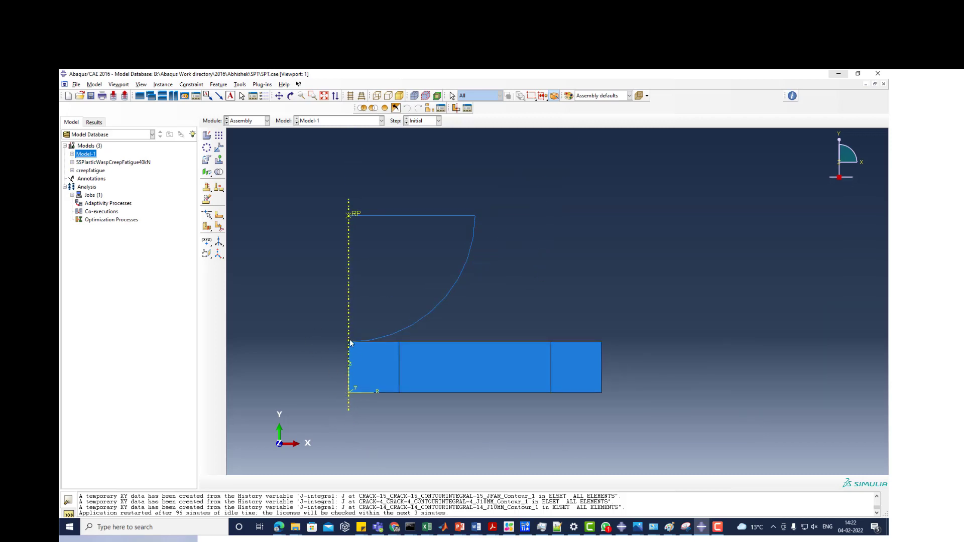
scroll(364, 341, down, 2)
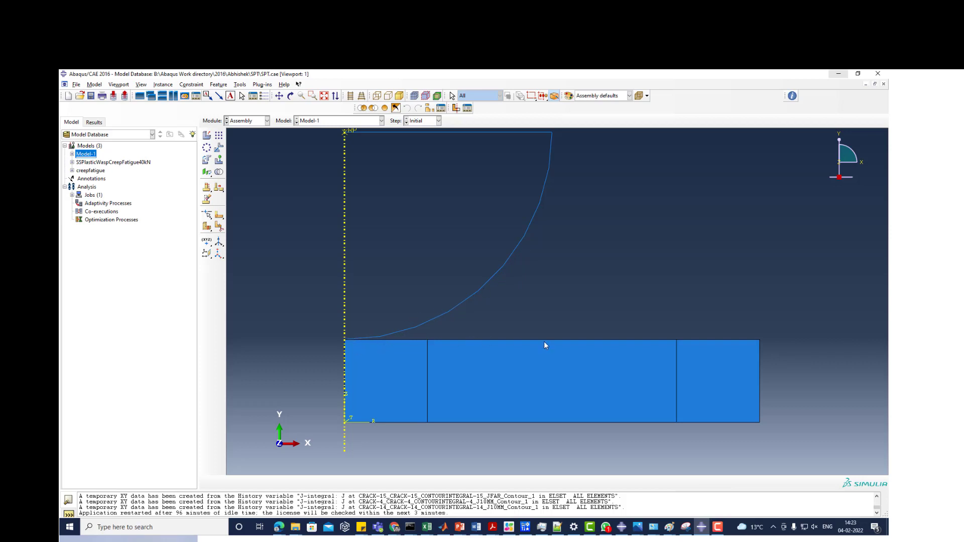
scroll(321, 364, up, 2)
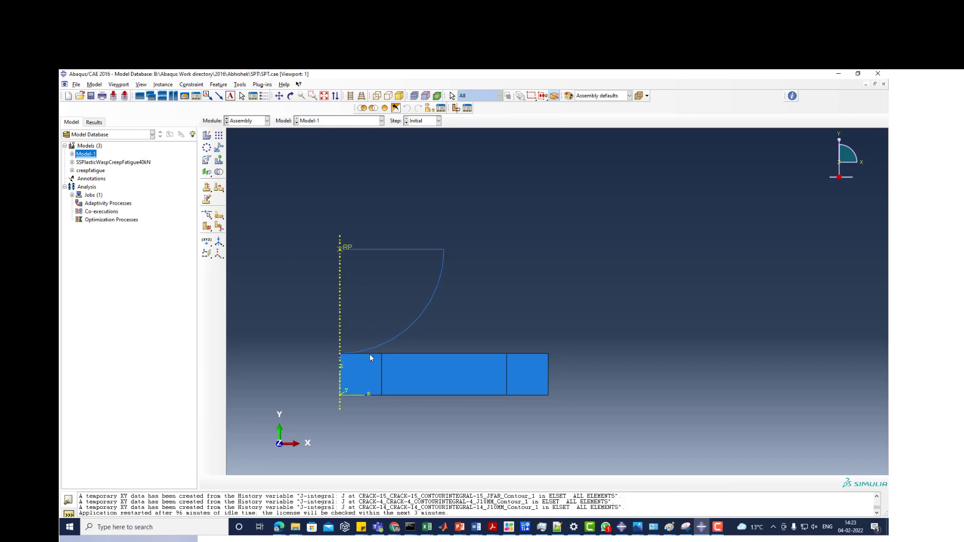
- Try to open the output database H282.odb from the SPT folder in Abaqus/CAE 2016
click(77, 85)
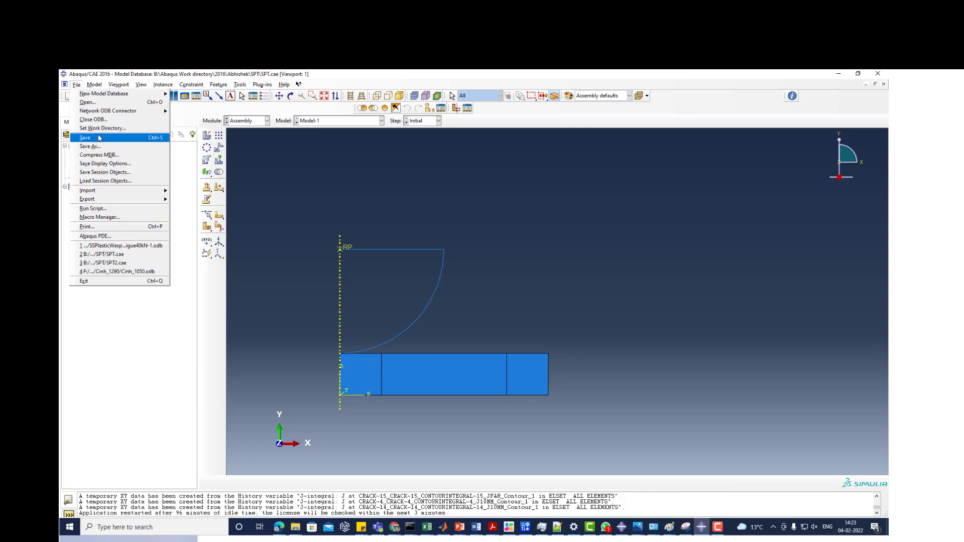
click(87, 103)
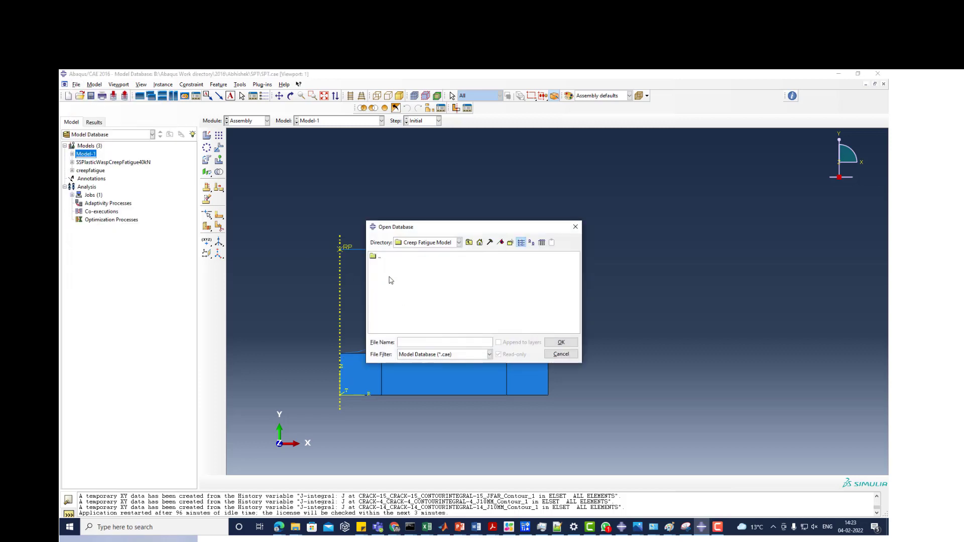
click(469, 243)
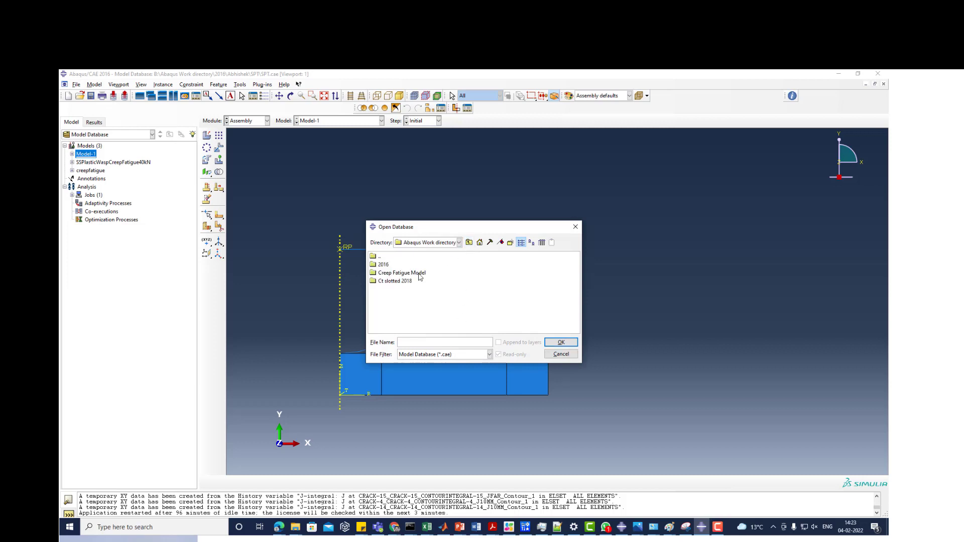
double_click(384, 264)
double_click(385, 265)
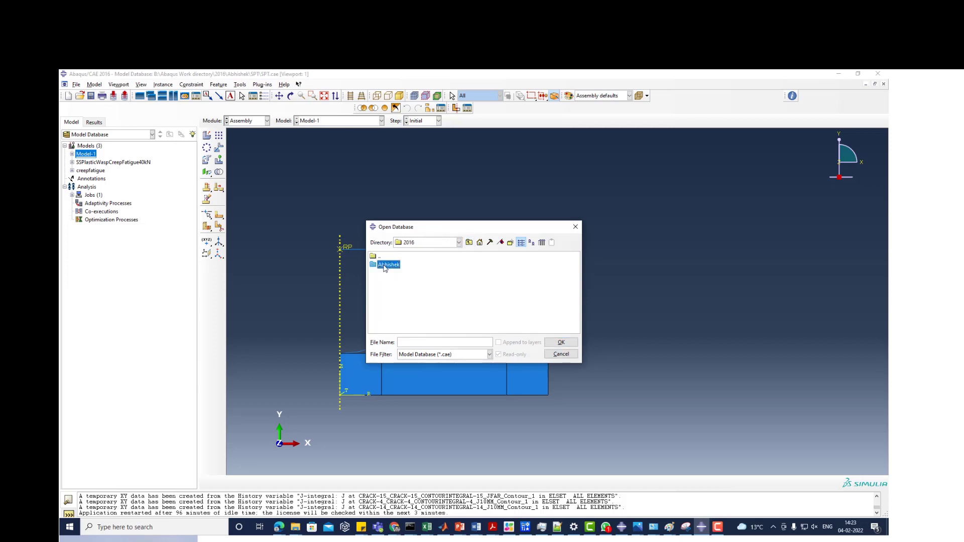
click(419, 354)
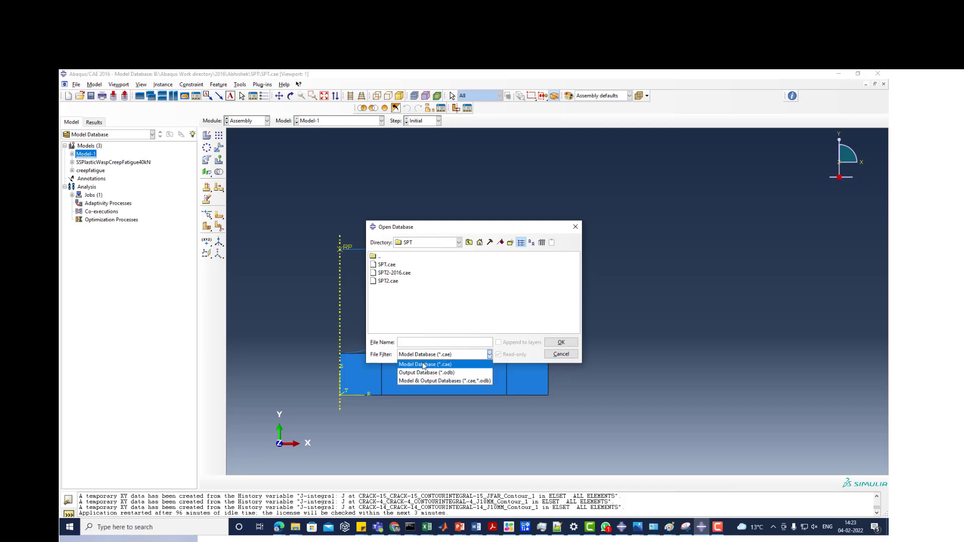
click(422, 369)
click(388, 267)
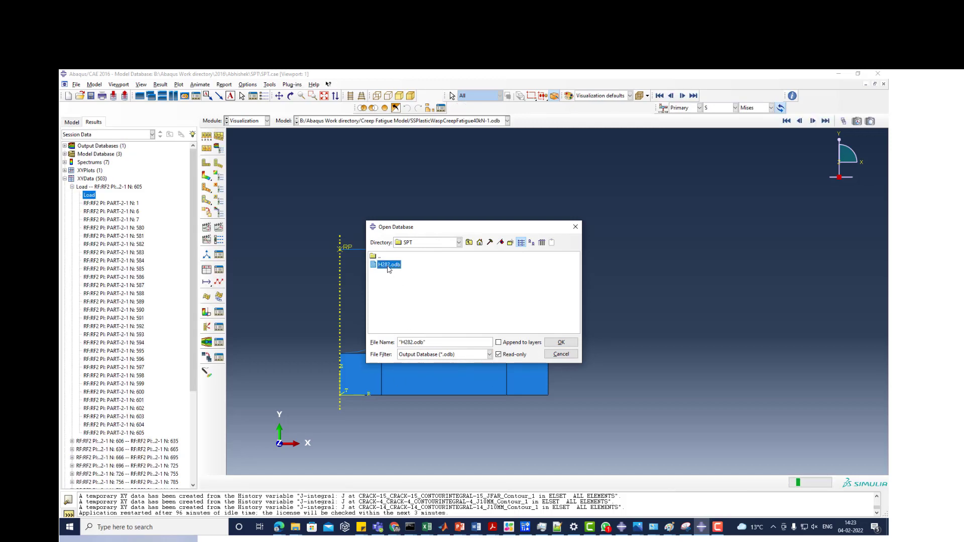
double_click(388, 266)
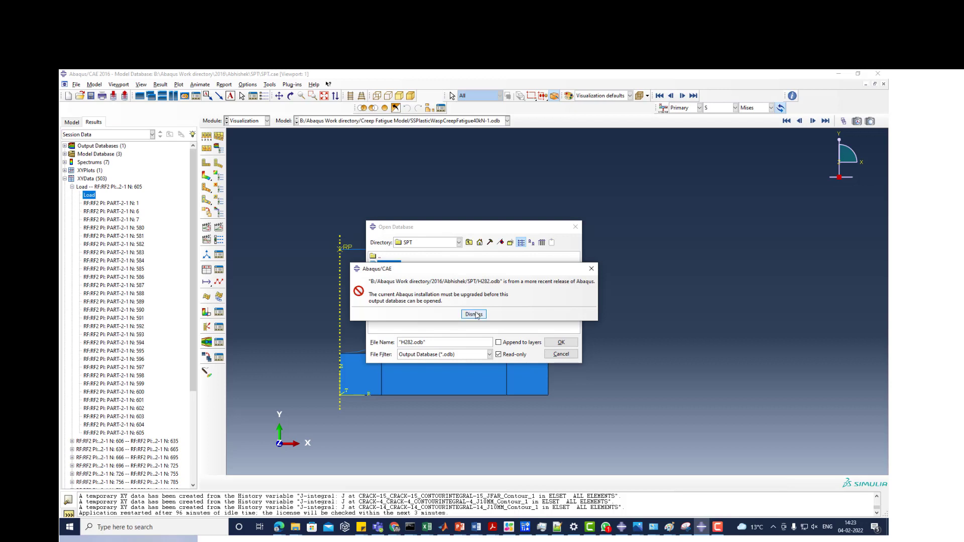
click(591, 269)
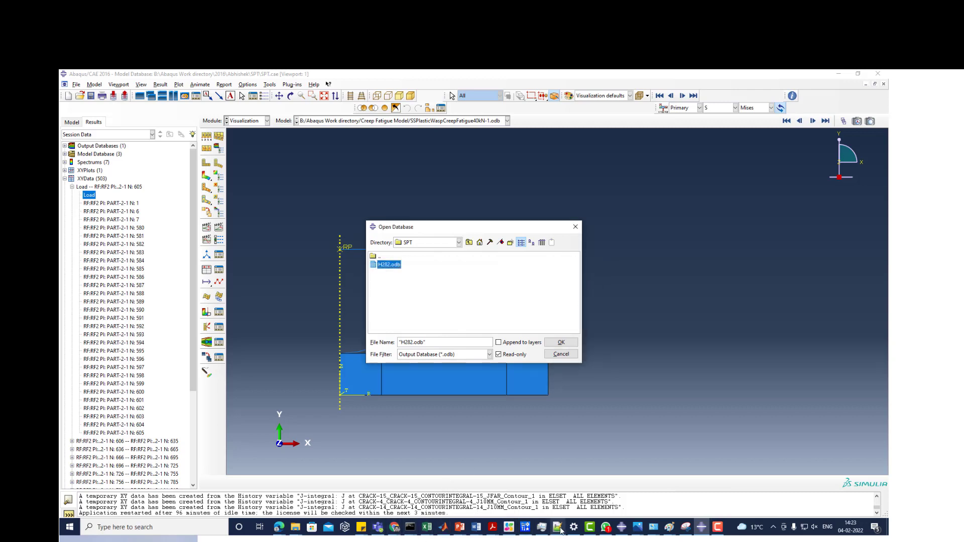
- Switch to Abaqus/CAE 2018 and open the output database H282.odb from the SPT folder
mouse_move(624, 528)
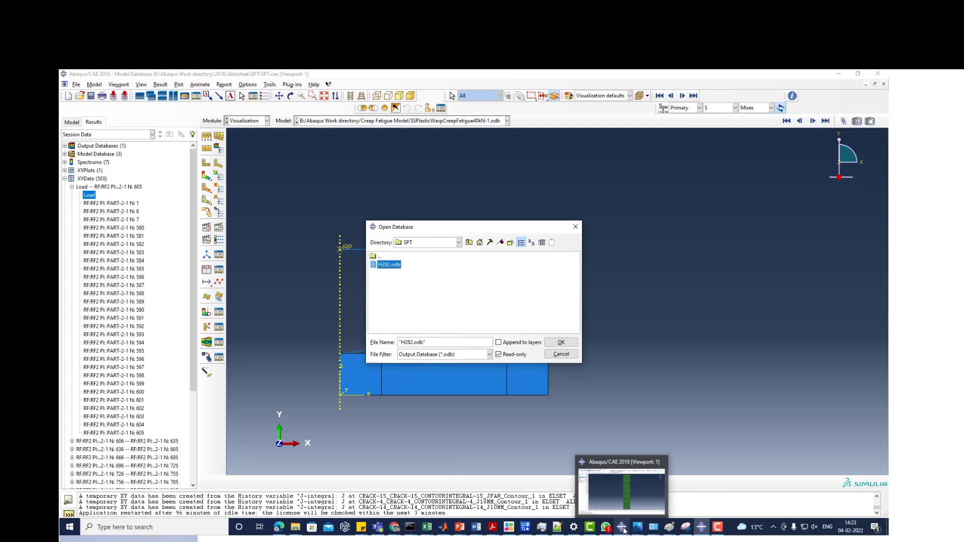
click(622, 490)
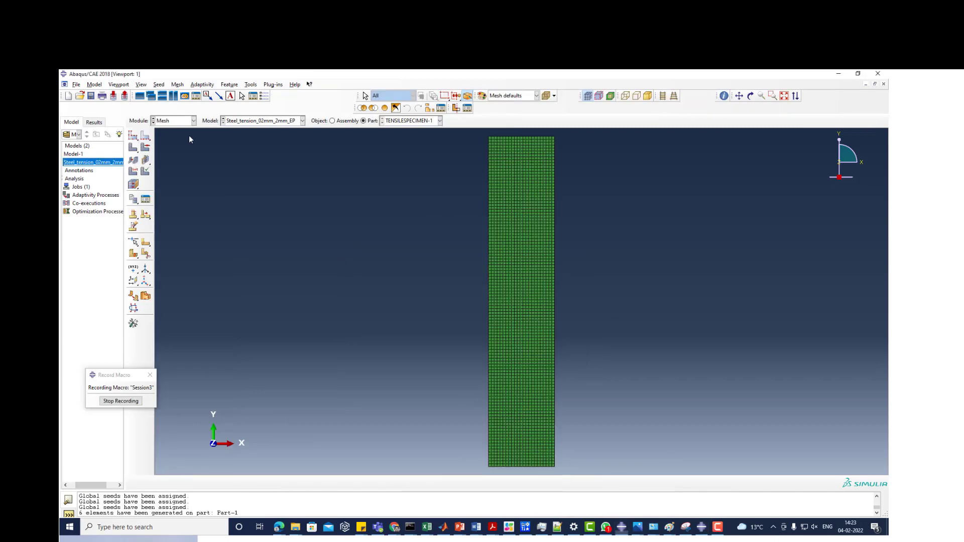
click(75, 85)
click(85, 104)
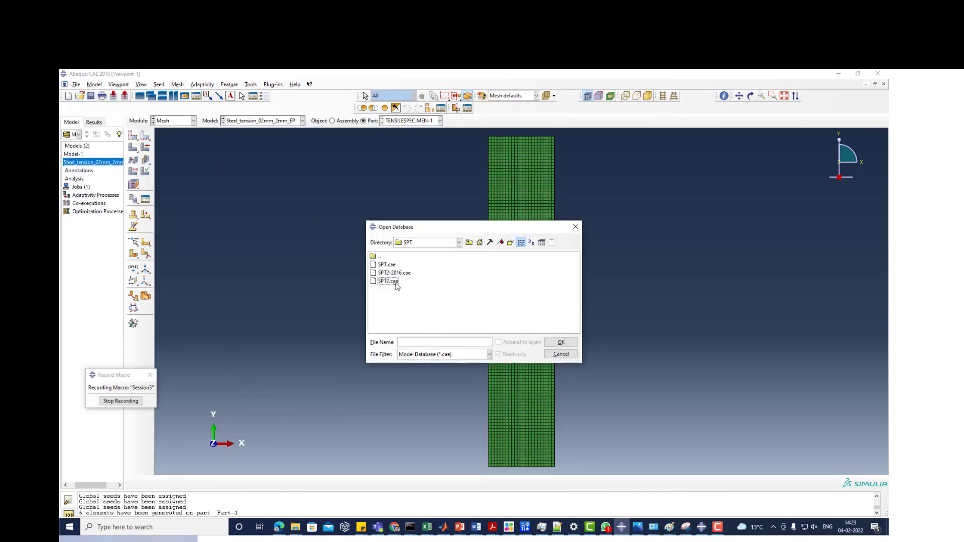
click(446, 354)
click(425, 372)
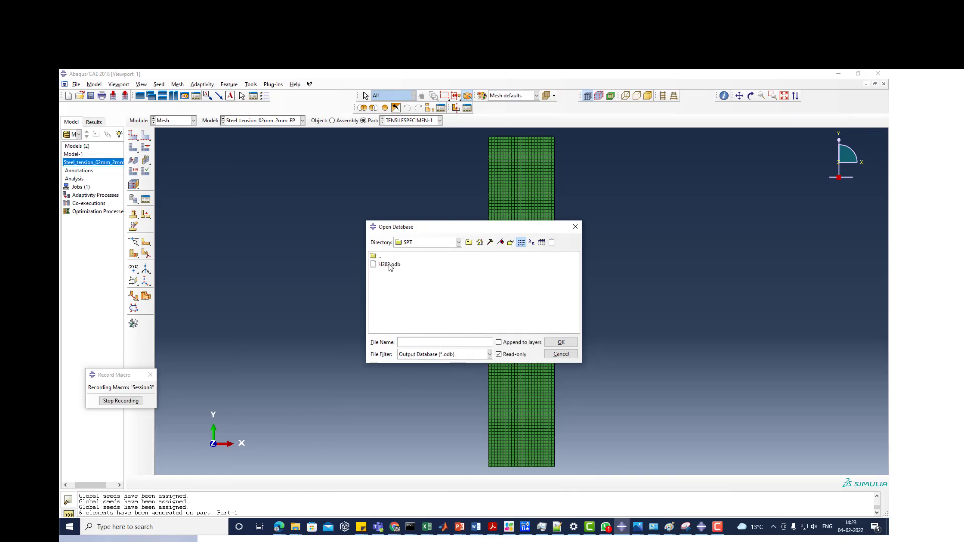
click(389, 265)
double_click(390, 265)
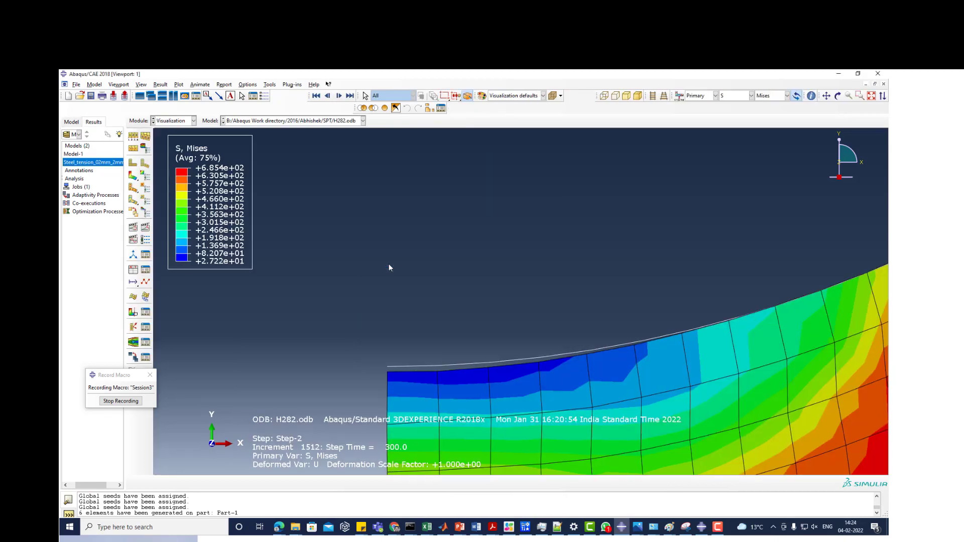
- Fit the deformed specimen and curved part in view and animate the time history of the Mises stress contours
scroll(367, 253, down, 5)
scroll(372, 301, up, 5)
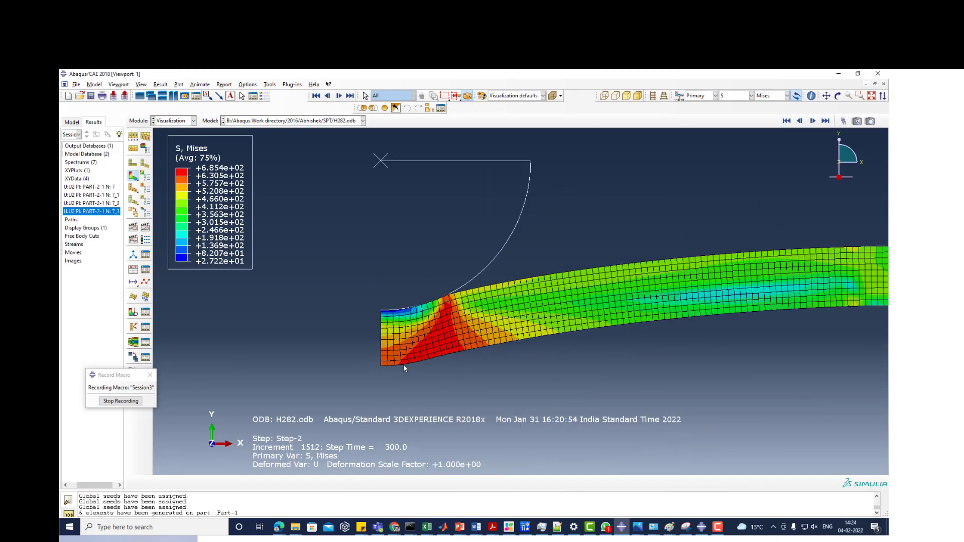
click(145, 229)
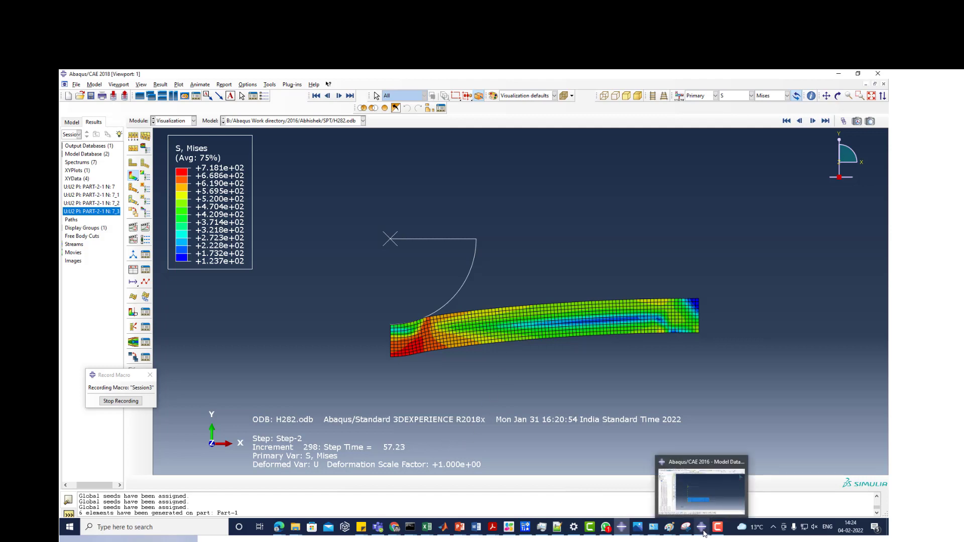
- Display the meshed tensile specimen of Steel_tension_02mm_2mm_EP in the Part module and close the Part Manager
click(171, 120)
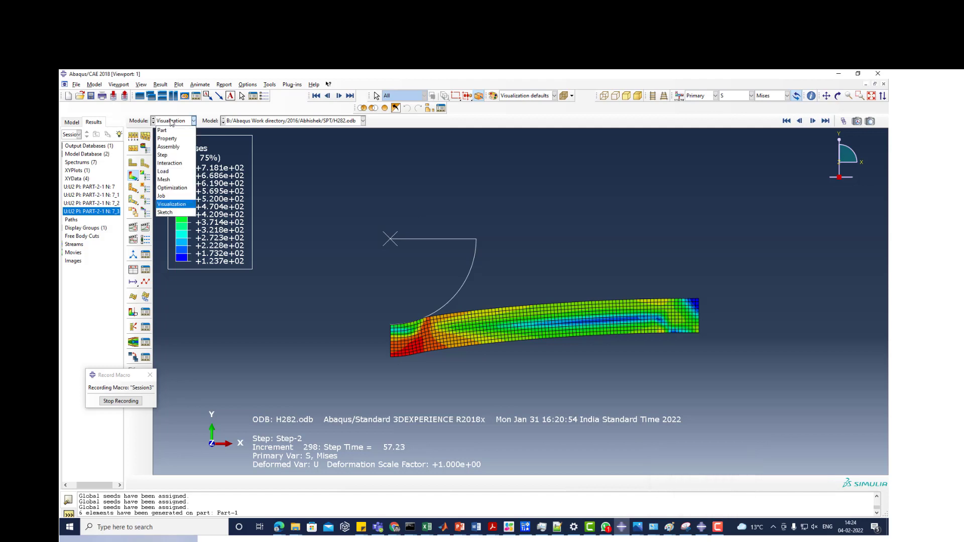
click(169, 131)
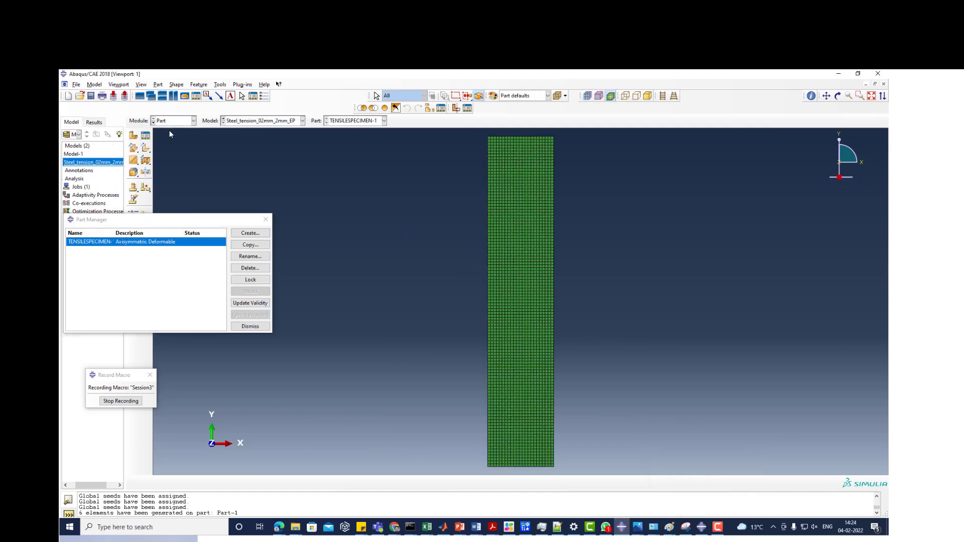
click(266, 220)
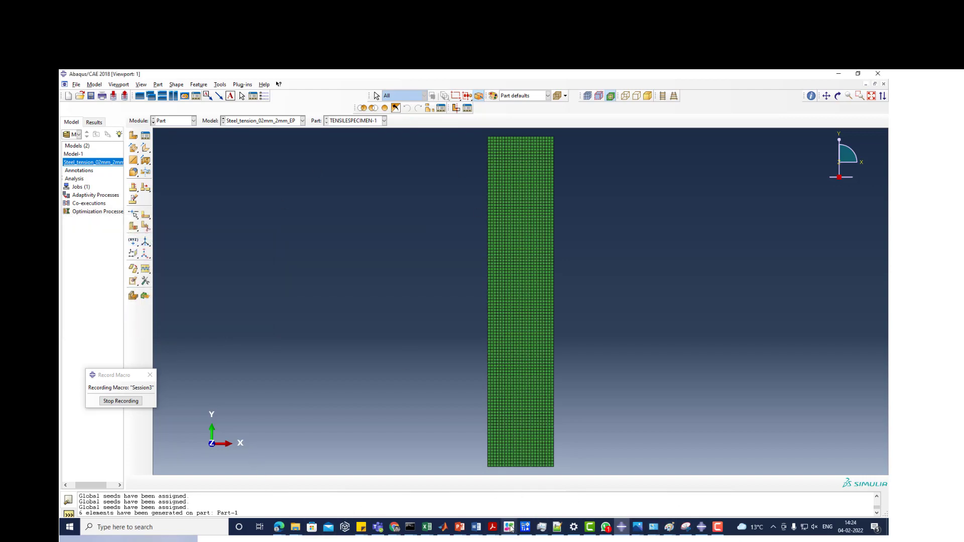
- Switch to Trial1.inp in Notepad++ and examine the assembly sets and the elastic and plastic data of material STEEL
click(557, 527)
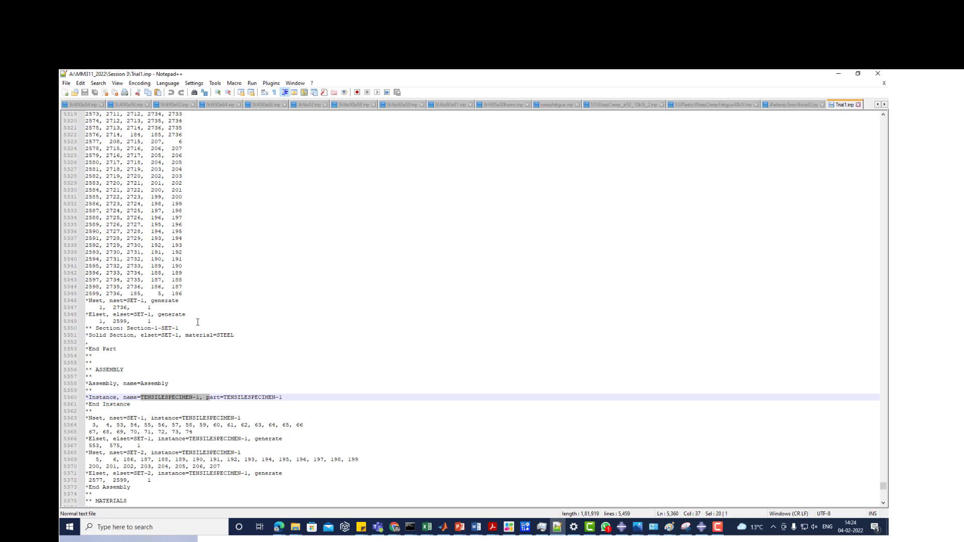
scroll(219, 349, down, 7)
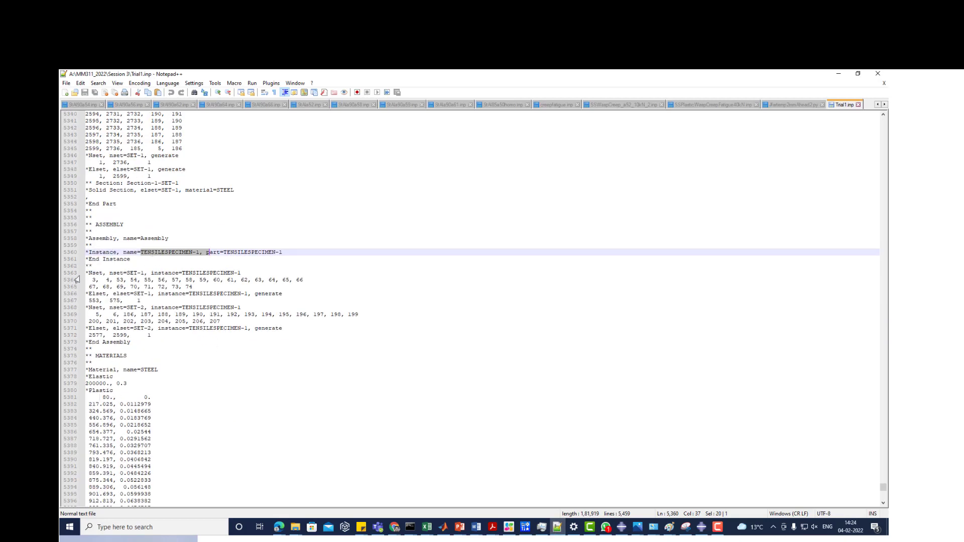
scroll(114, 304, down, 5)
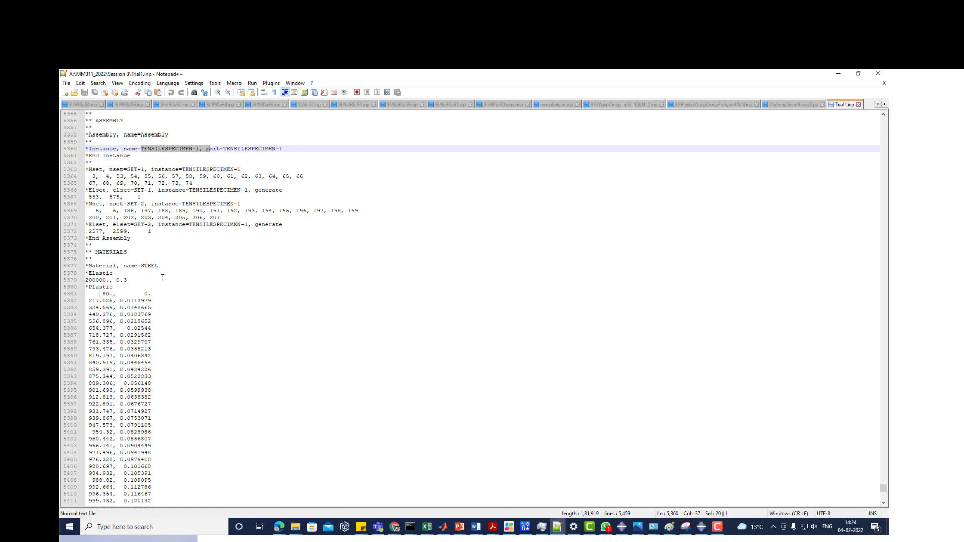
scroll(163, 277, down, 7)
scroll(161, 276, up, 3)
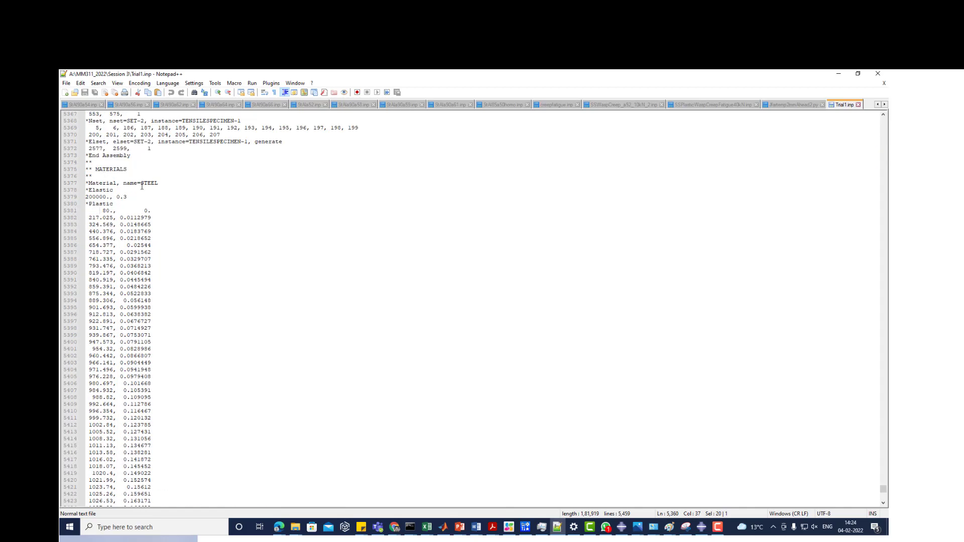
click(95, 198)
click(126, 197)
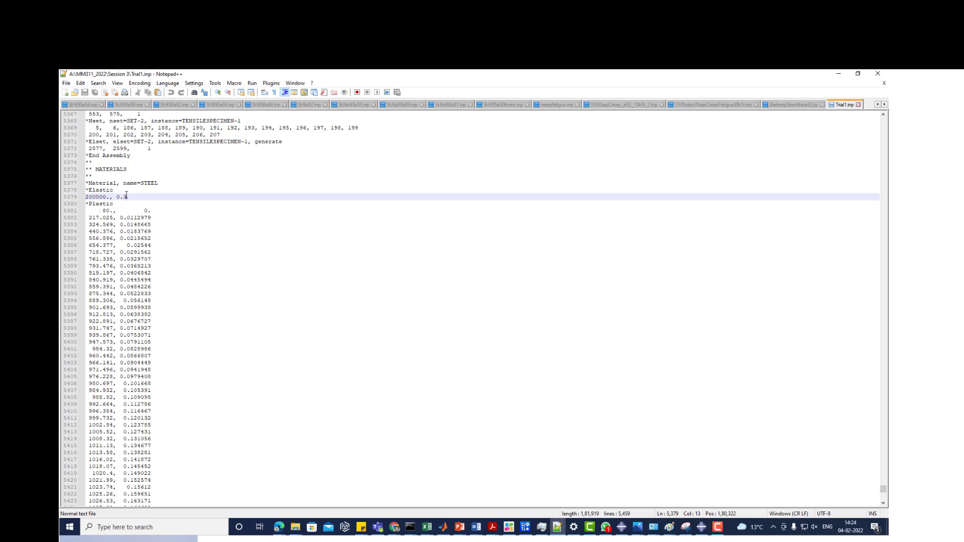
drag(95, 205, 161, 480)
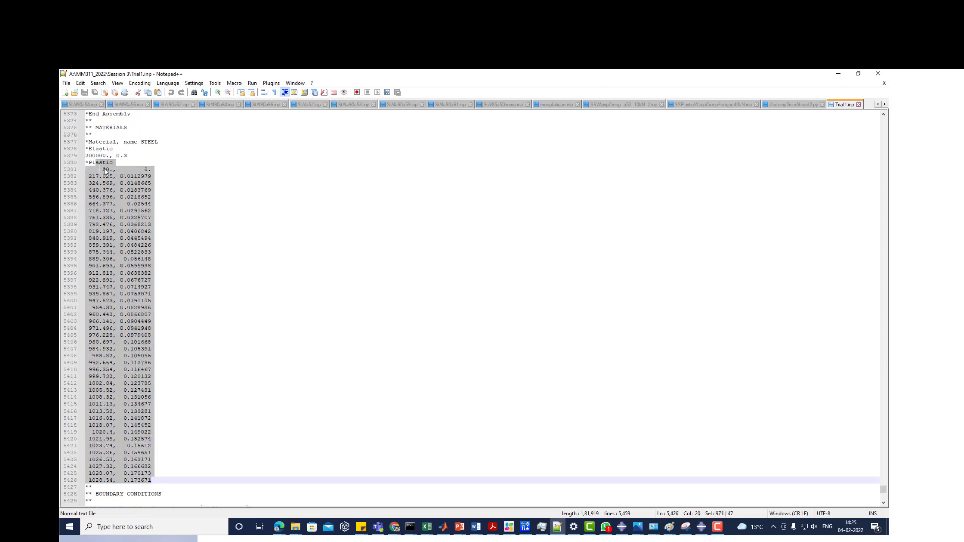
- Examine the Disp-BC-1 symmetry boundary condition on SET-1 in the boundary conditions block after the material data
scroll(222, 322, down, 15)
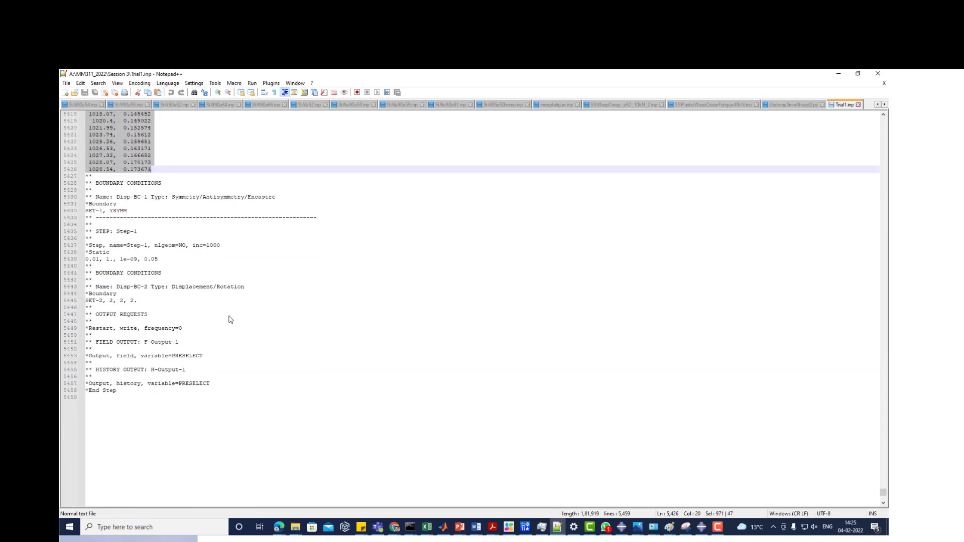
drag(96, 184, 186, 187)
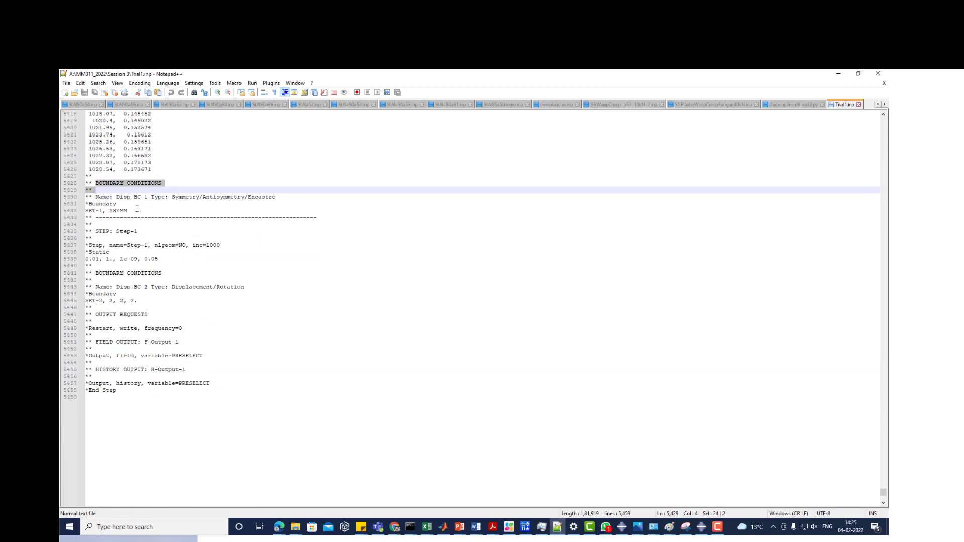
click(198, 197)
- Examine the Step-1 definition, including the nlgeom setting, the maximum increments and the static time increment values
click(129, 237)
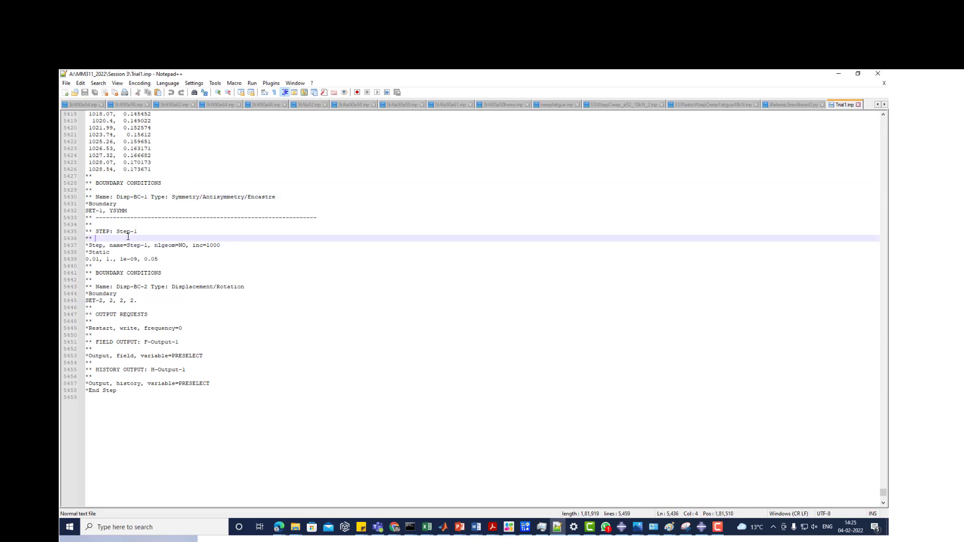
drag(86, 231, 162, 258)
click(162, 259)
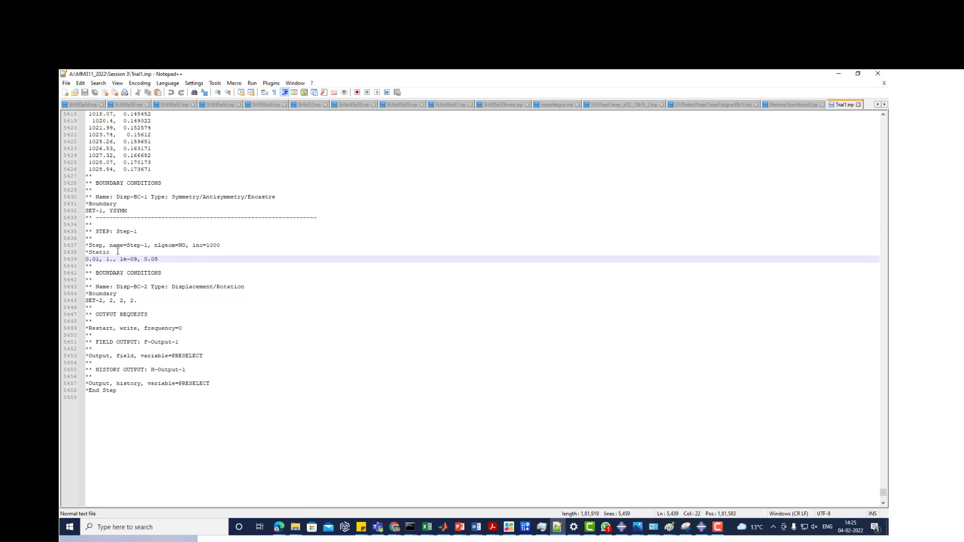
drag(88, 252, 186, 246)
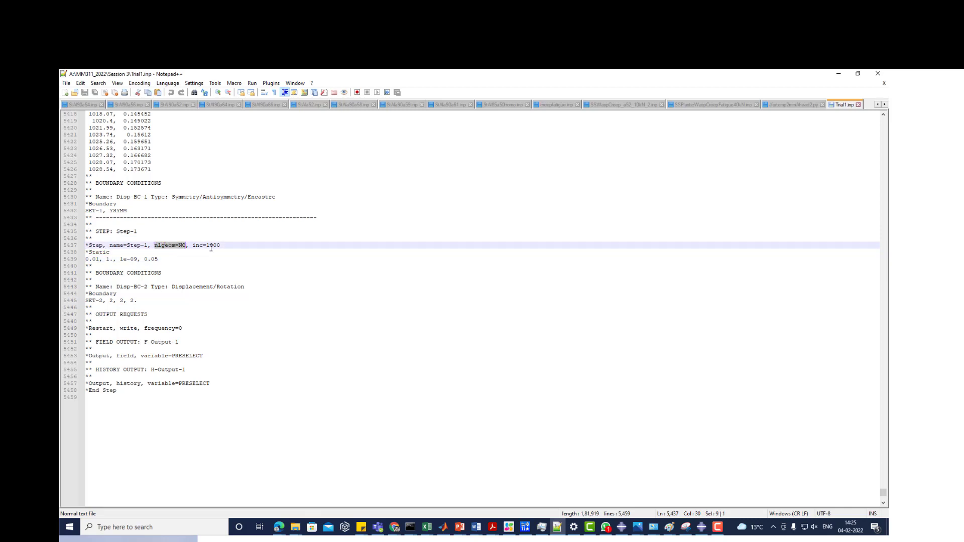
double_click(213, 245)
click(87, 259)
drag(87, 259, 139, 260)
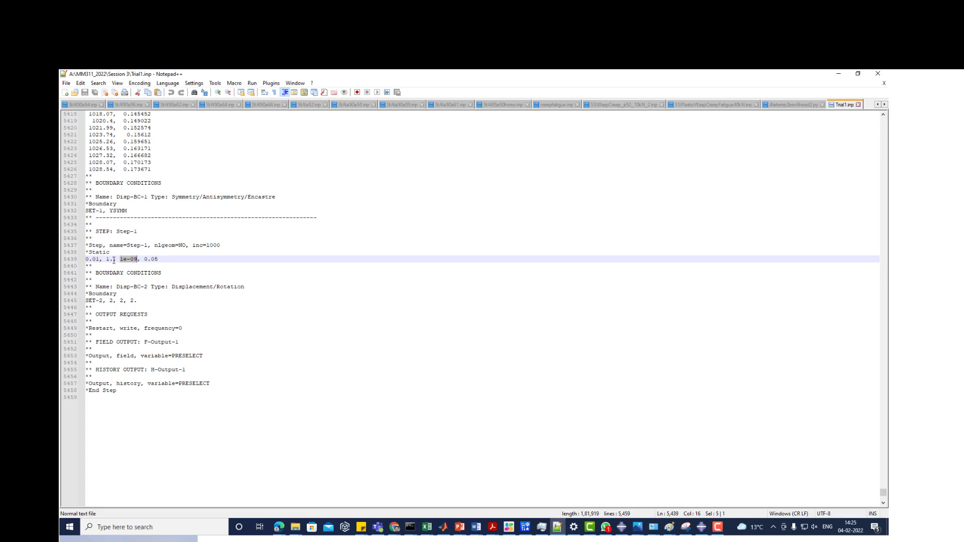
- Review the Disp-BC-2 displacement condition on SET-2 and the restart line under the output requests
drag(95, 273, 146, 305)
click(147, 304)
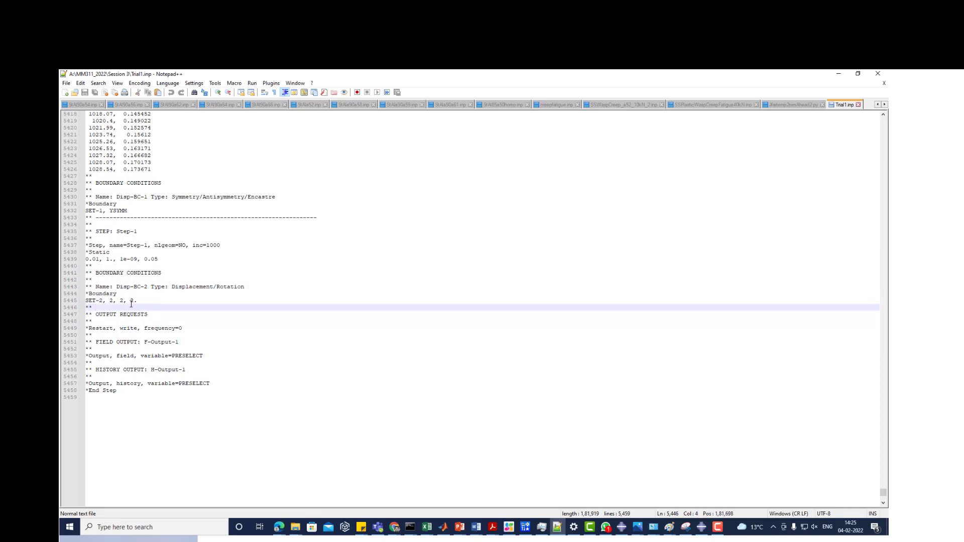
click(89, 315)
drag(95, 317, 198, 333)
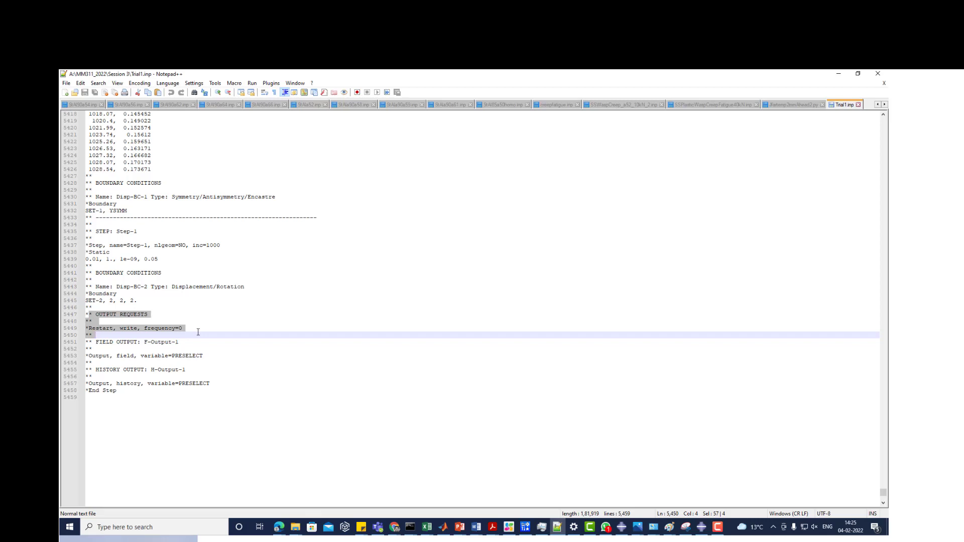
click(110, 335)
click(169, 328)
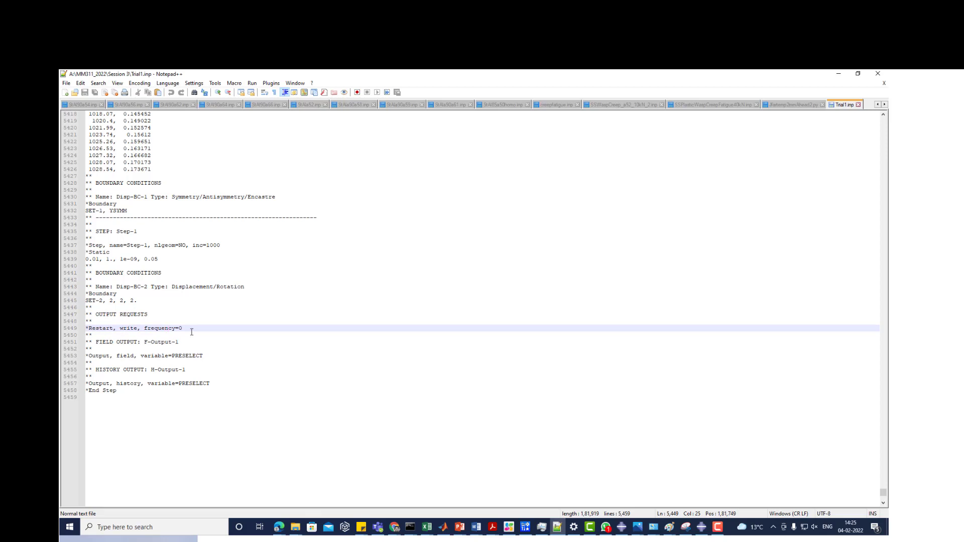
click(183, 329)
- Switch to Abaqus/CAE 2018 and display the H282.odb Mises stress contours in the Visualization module
click(621, 527)
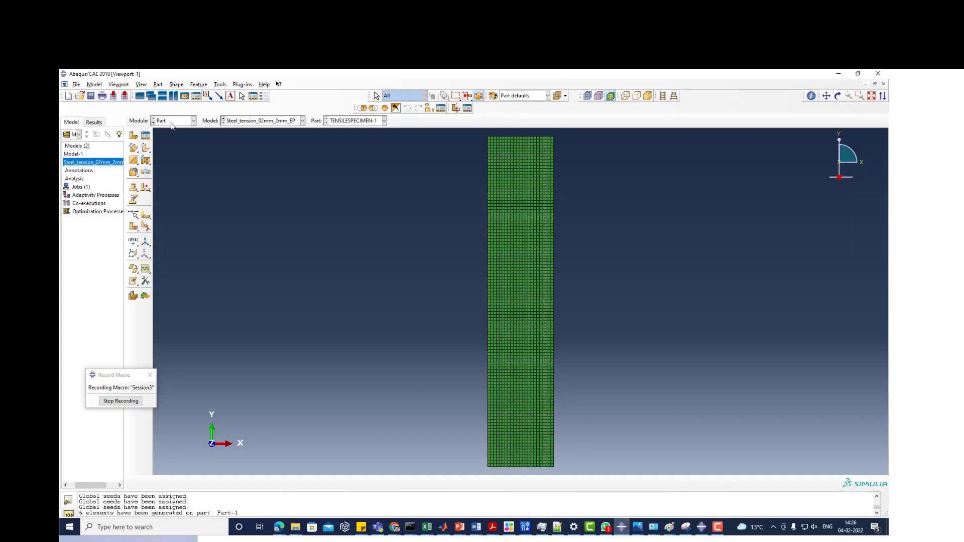
click(172, 122)
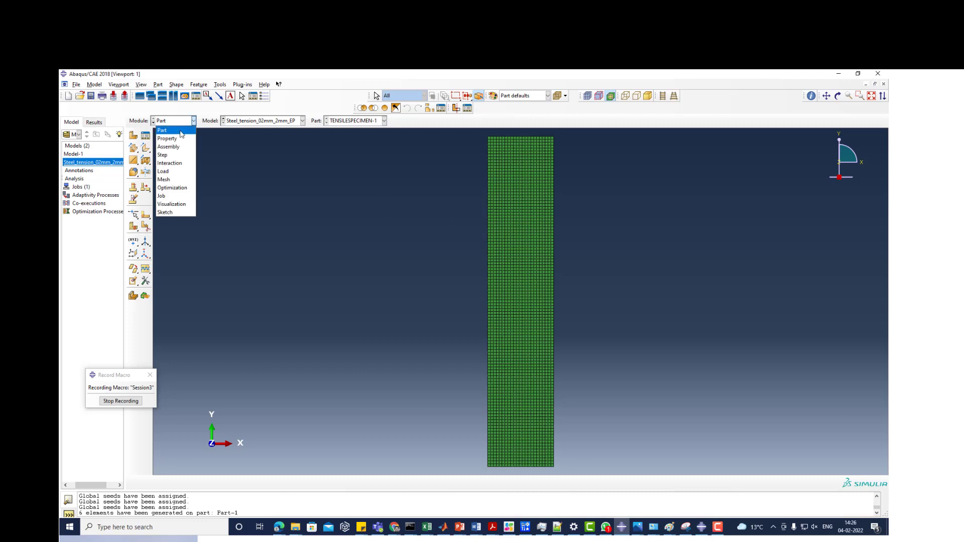
click(171, 204)
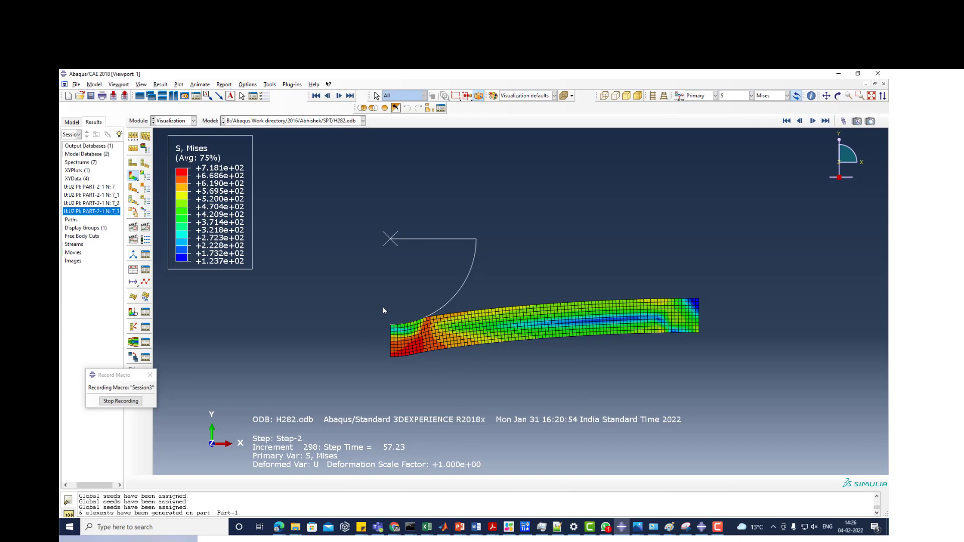
- Return to Trial1.inp in Notepad++ and highlight the PRESELECT variable of the F-Output-1 field output request
click(557, 527)
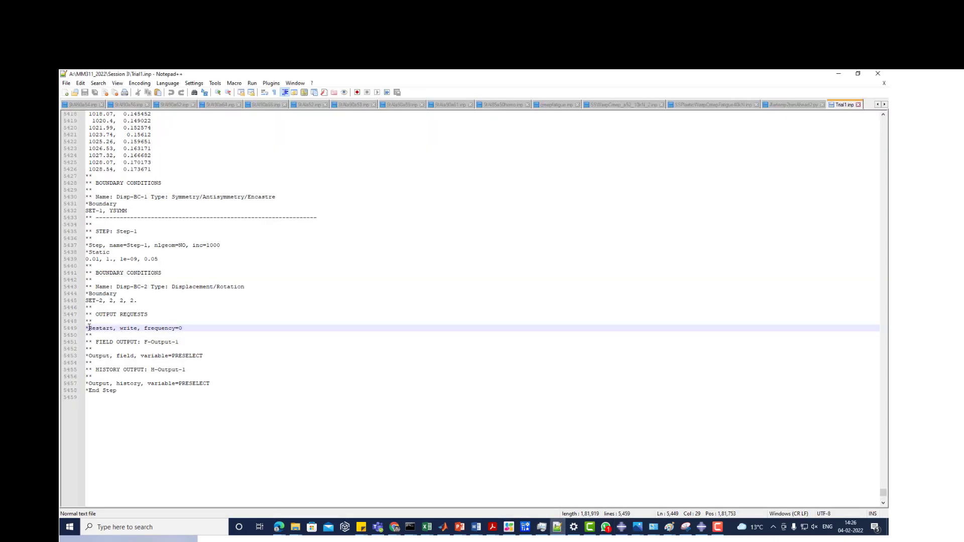
drag(92, 342, 205, 356)
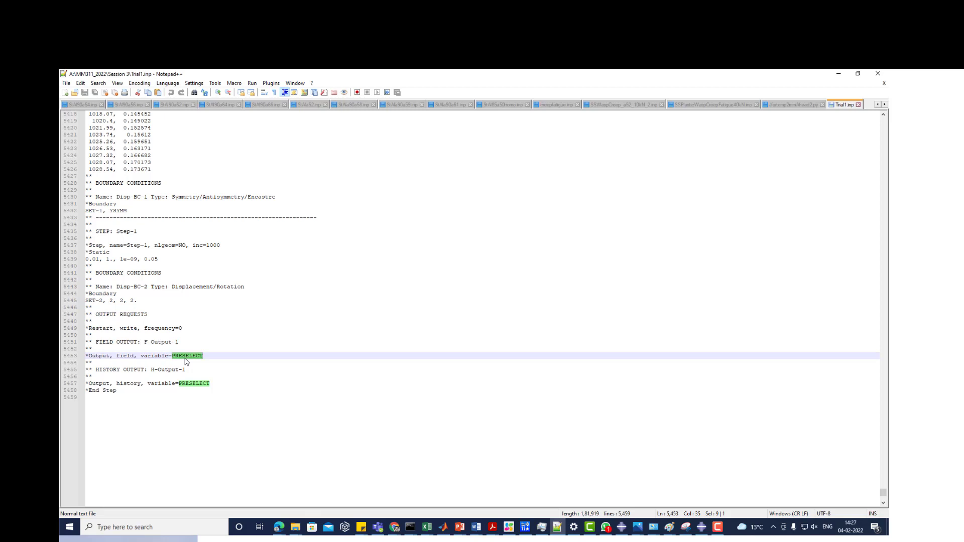
scroll(290, 411, up, 3)
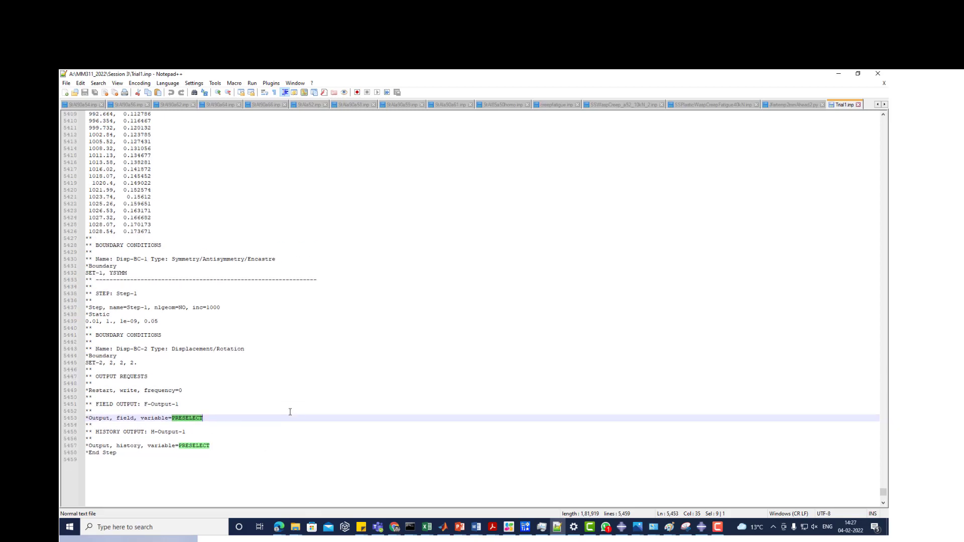
- Open the Trial1 log file from the Session 3 folder in Notepad++ and examine its pre.exe and standard.exe run entries
click(294, 527)
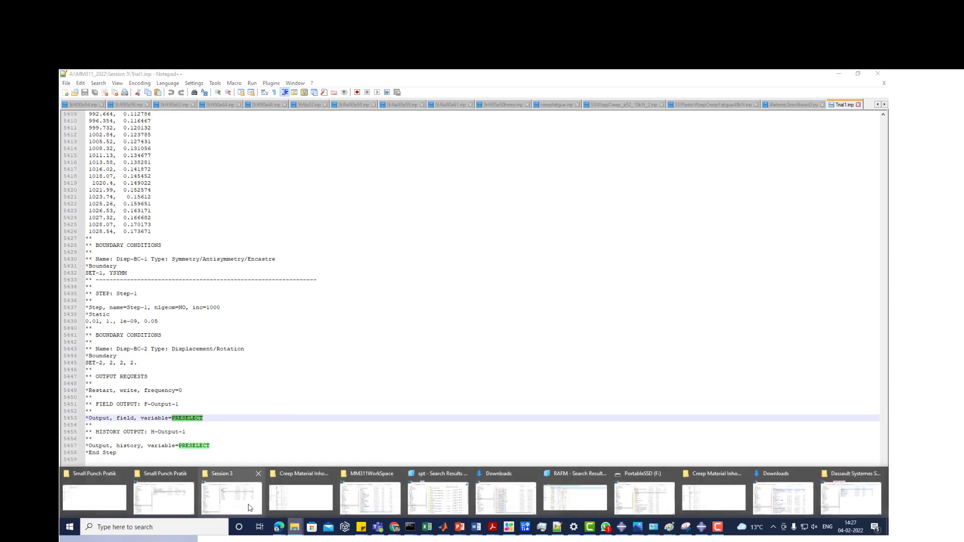
click(231, 497)
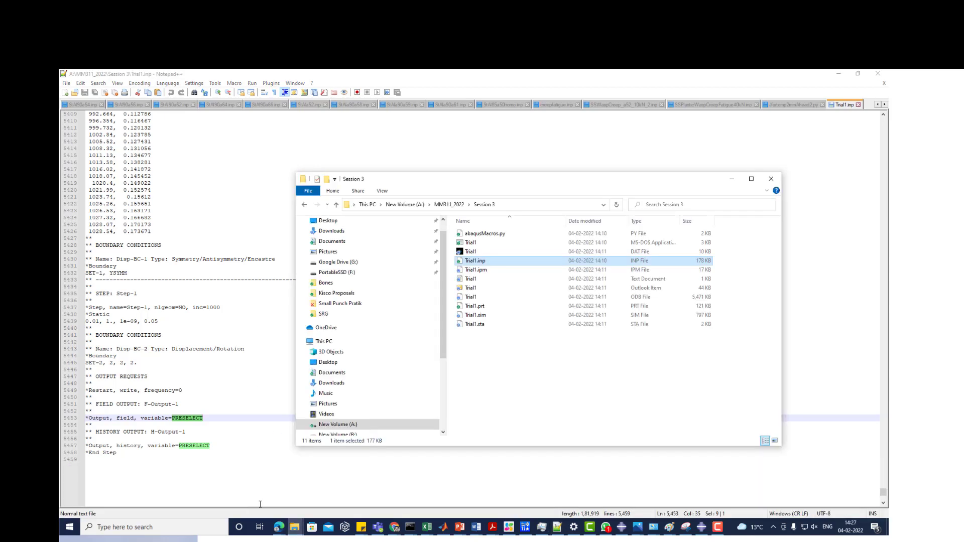
click(472, 279)
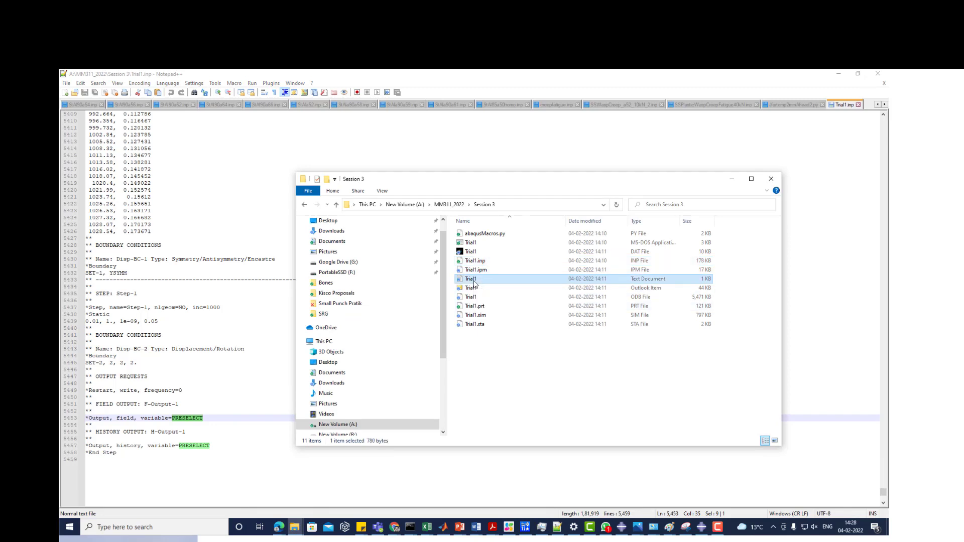
right_click(474, 284)
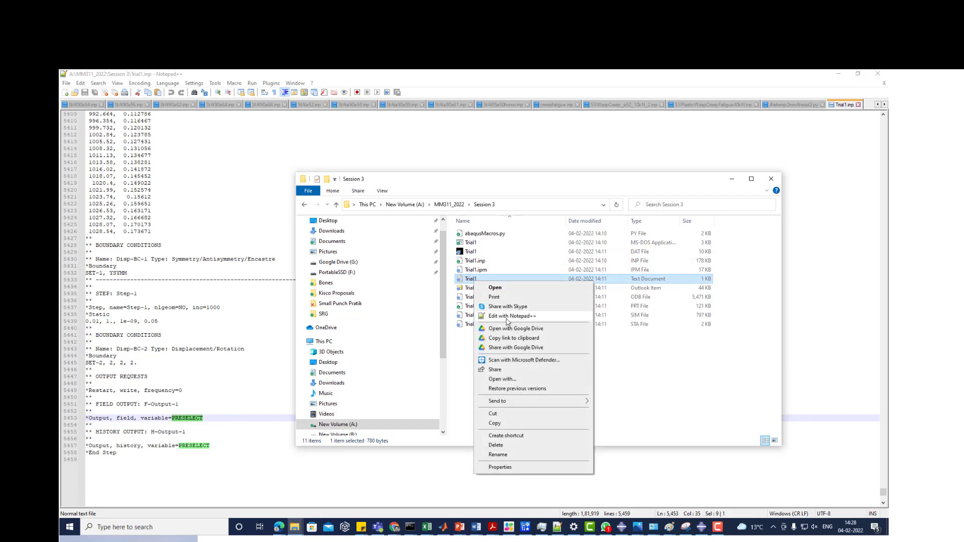
click(506, 322)
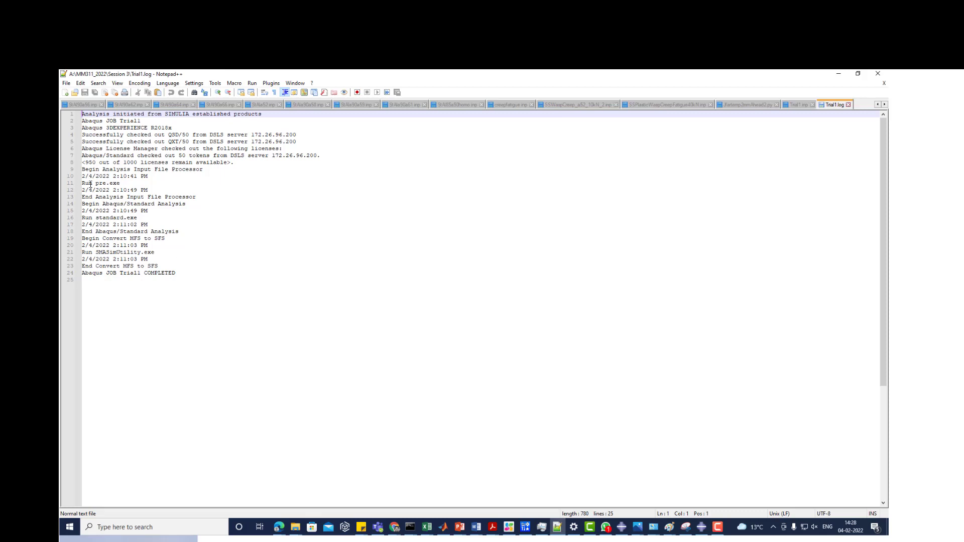
drag(89, 183, 179, 204)
drag(88, 219, 167, 231)
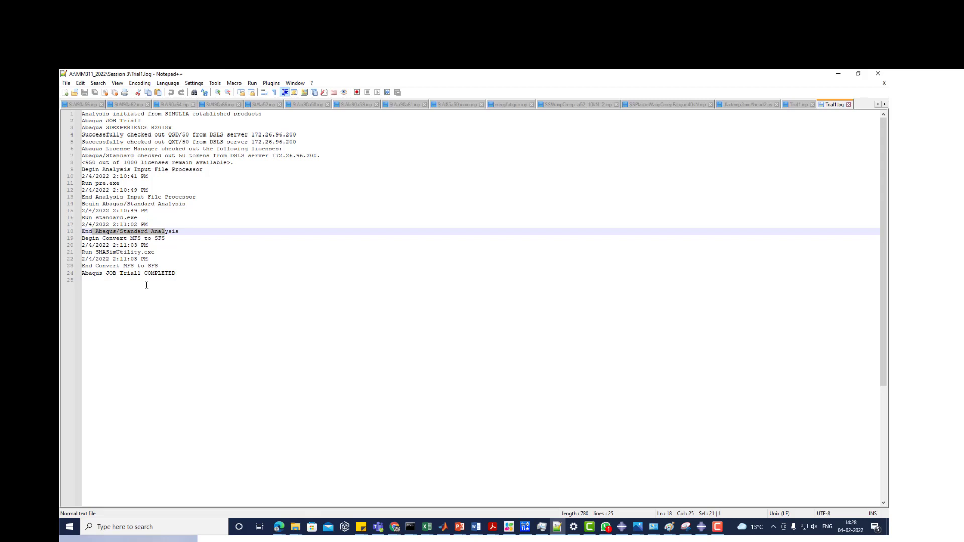
click(839, 73)
click(470, 289)
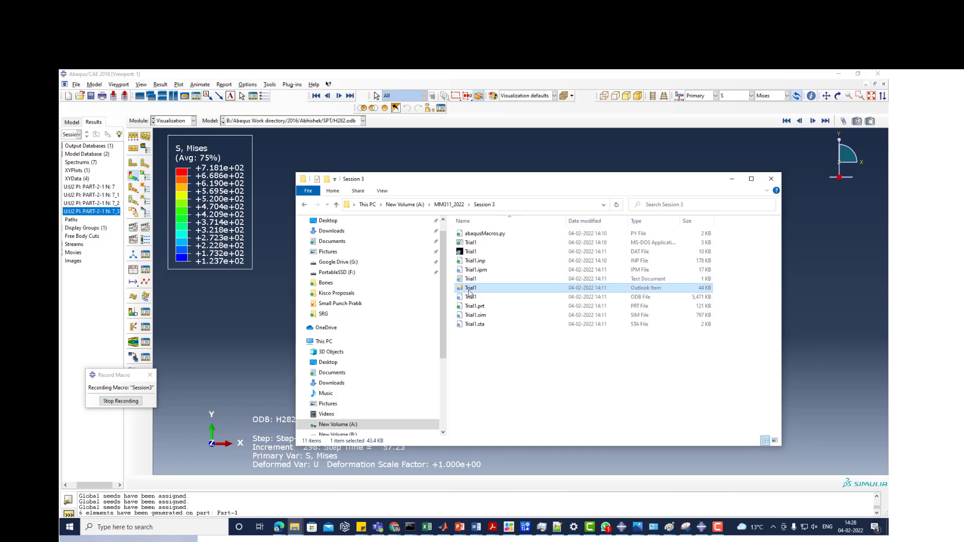
right_click(470, 291)
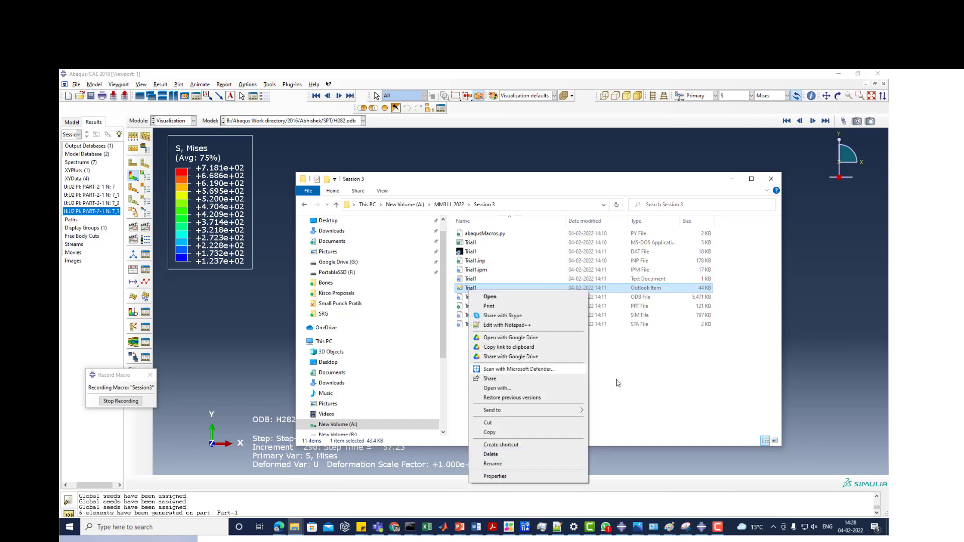
click(400, 310)
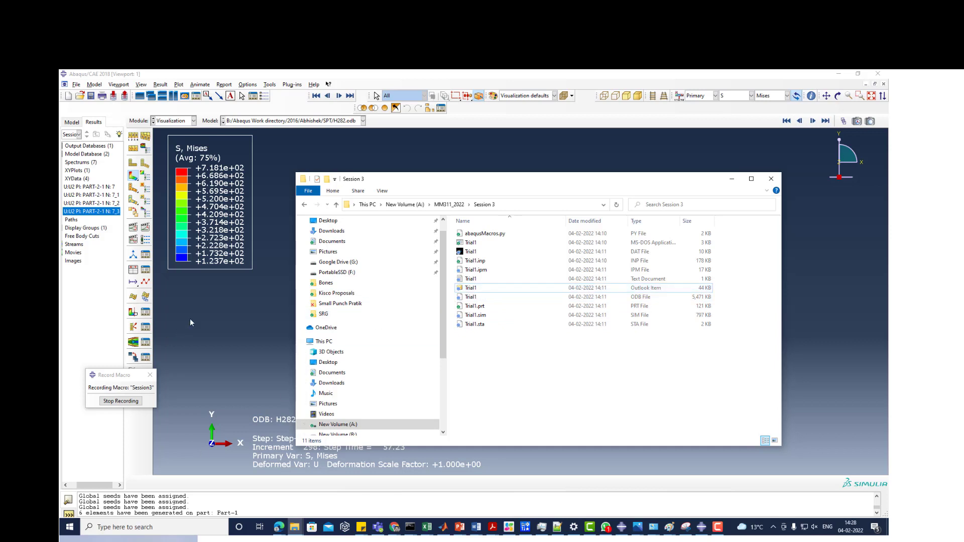
- Switch Abaqus/CAE to the Job module and open the monitor of the Trial1 job
click(170, 121)
click(173, 198)
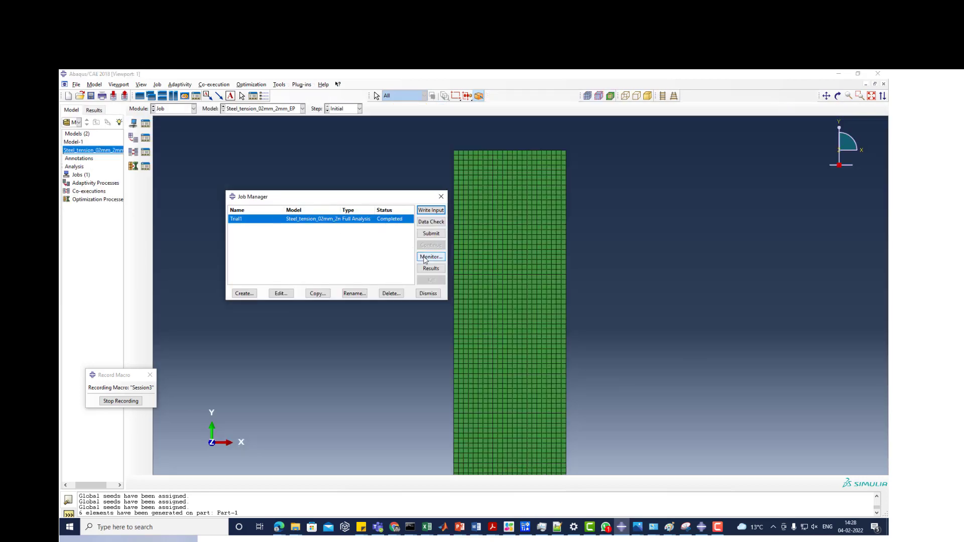
click(424, 258)
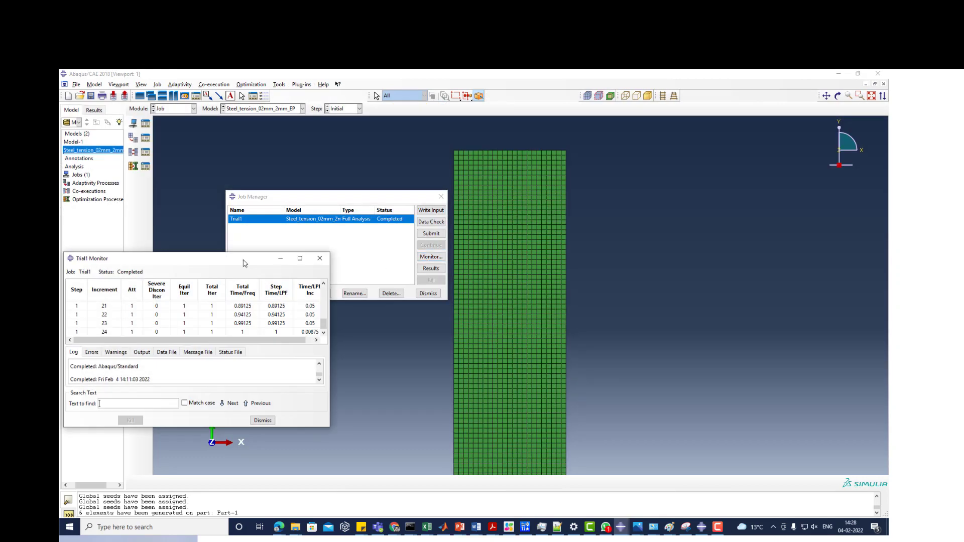
- Examine the Trial1 job's log in the monitor, highlighting the Analysis Input File Processor entries and the final completion time
drag(262, 260, 363, 224)
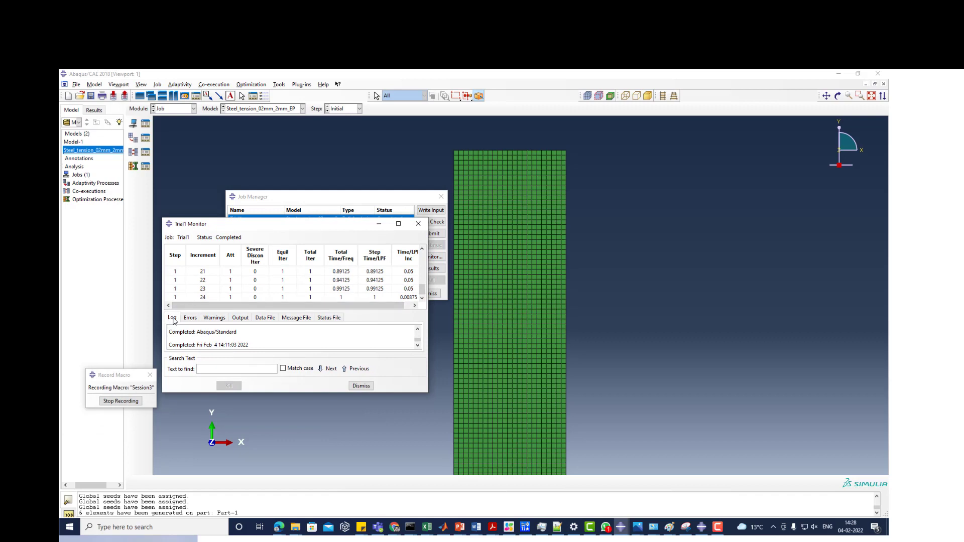
click(173, 318)
scroll(171, 333, up, 5)
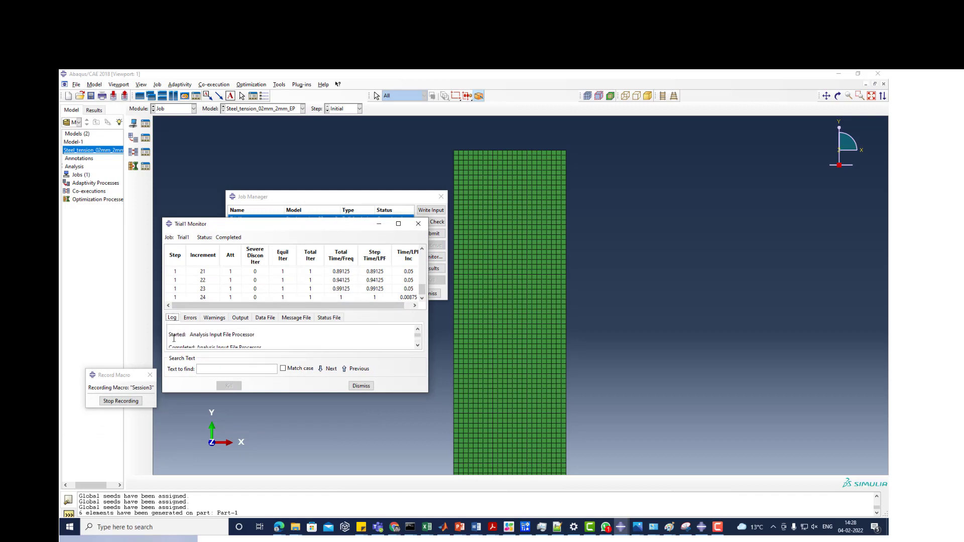
drag(189, 342, 258, 342)
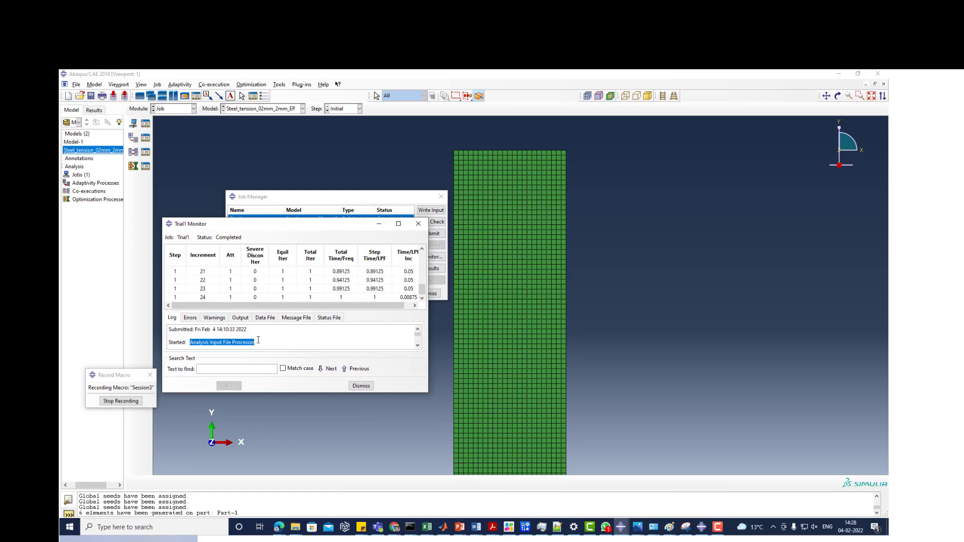
scroll(202, 335, down, 1)
drag(197, 335, 274, 335)
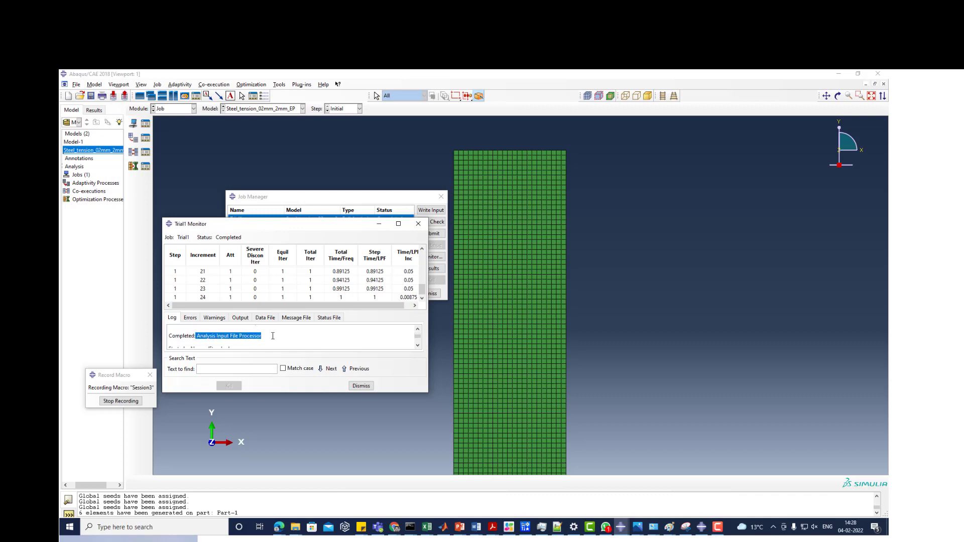
scroll(191, 331, down, 2)
scroll(232, 332, up, 1)
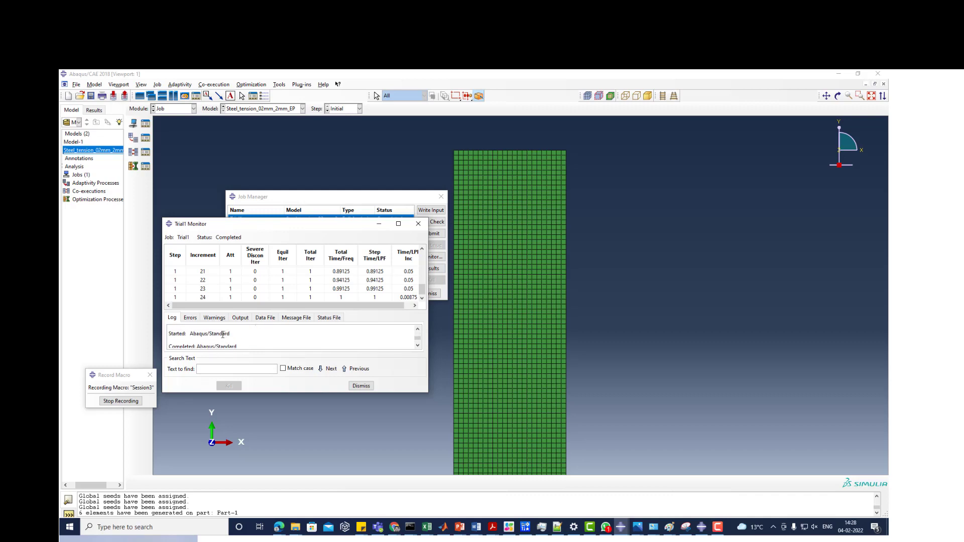
drag(207, 338, 249, 345)
scroll(244, 338, down, 1)
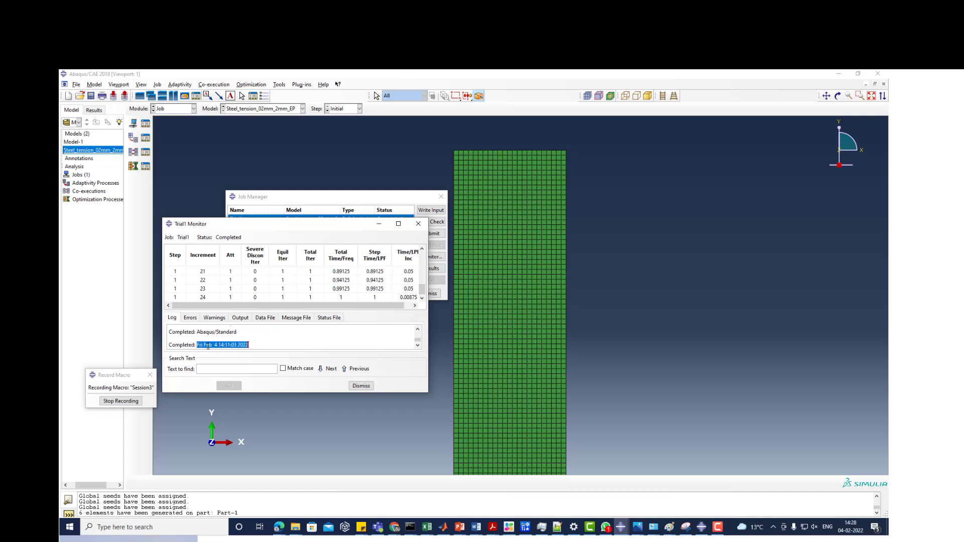
click(173, 321)
- View the Trial1 job's errors and message file, and enlarge the monitor window to show more of the file
click(188, 319)
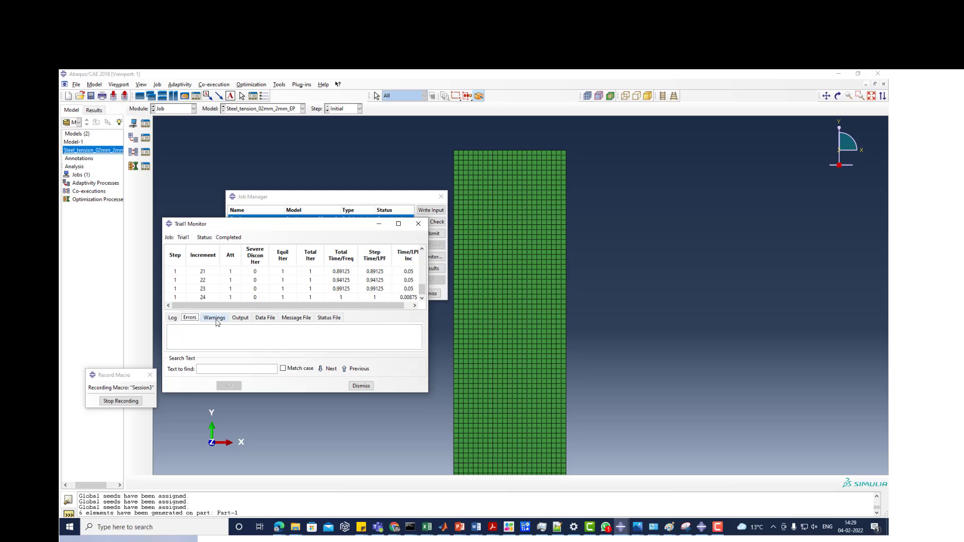
click(296, 317)
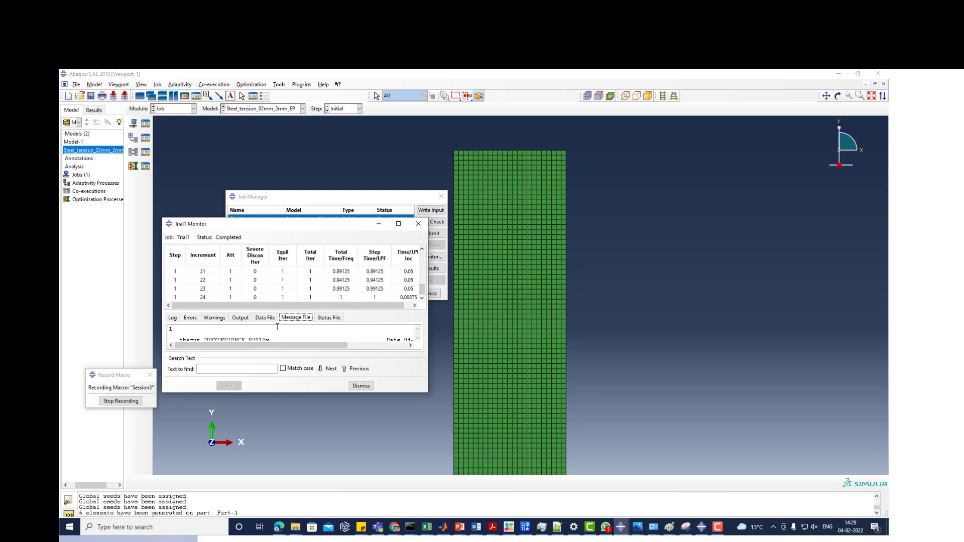
drag(427, 393, 609, 519)
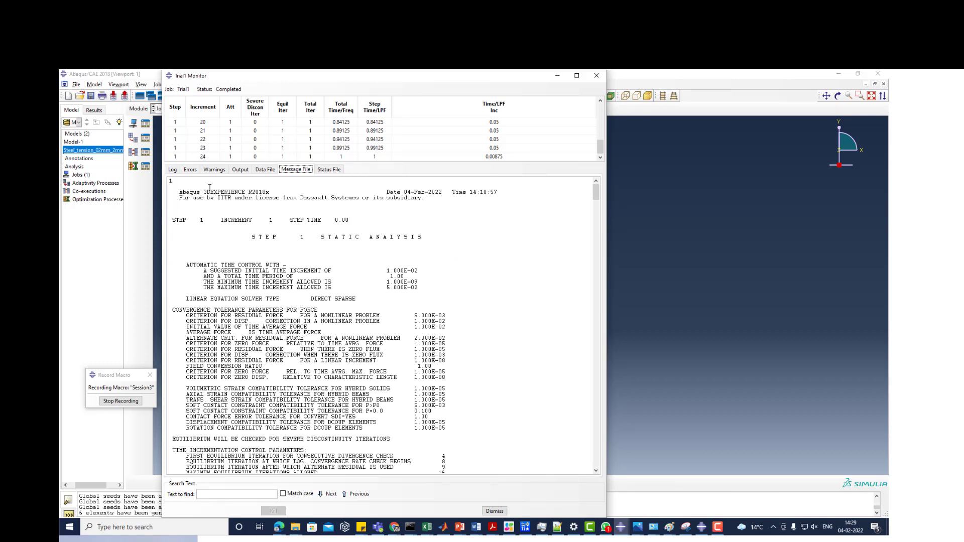
- Review the job's errors, warnings and output listing, highlighting an ODB frame entry in the output
click(190, 171)
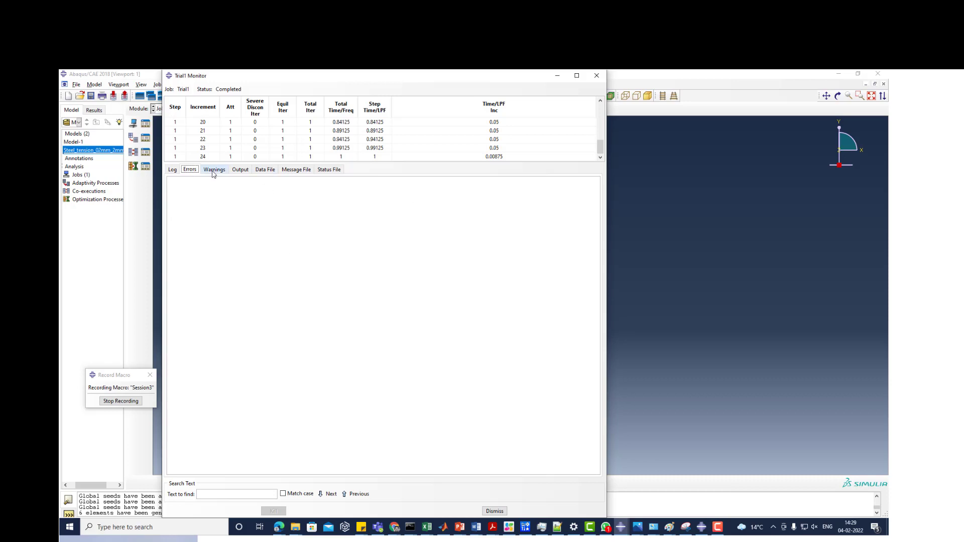
click(212, 171)
click(236, 173)
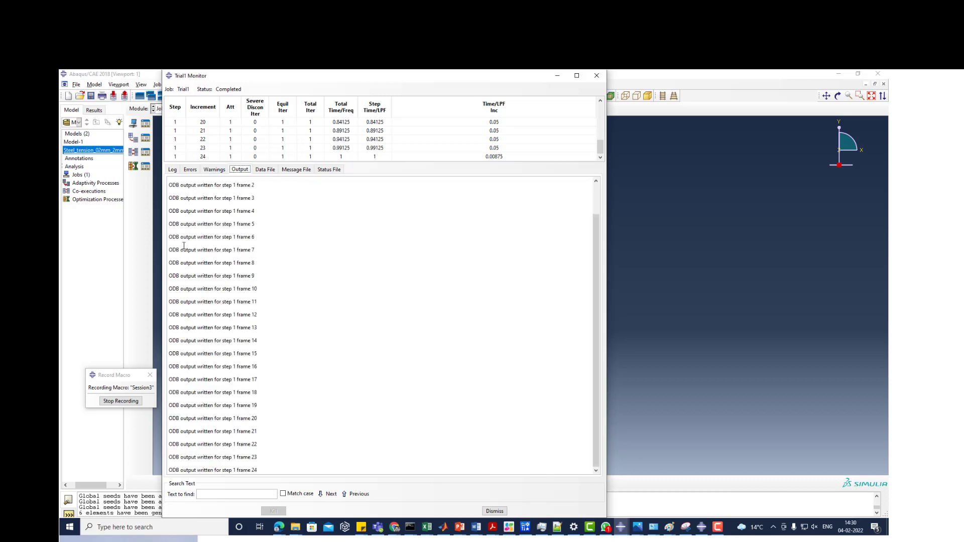
drag(175, 228, 259, 260)
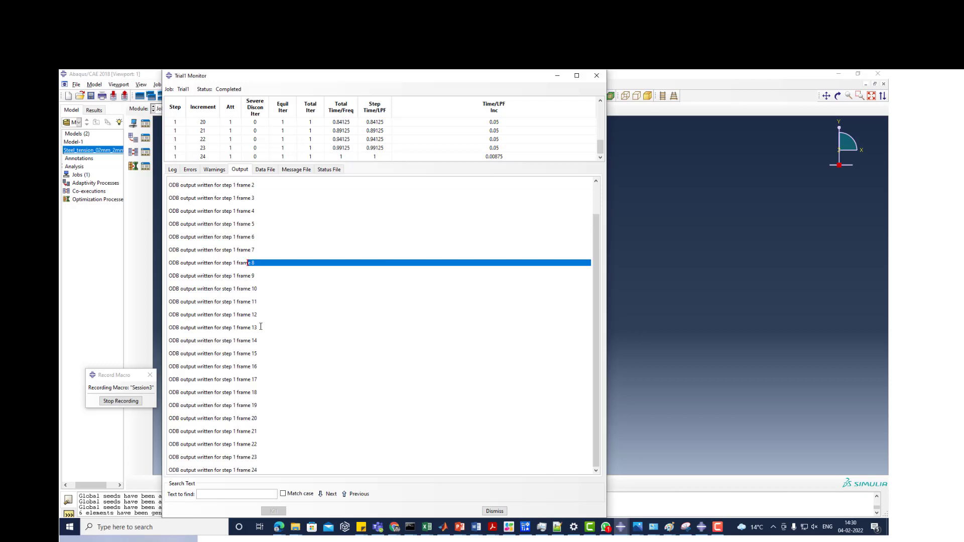
- Examine the job's data file, covering the memory estimate, job time summary, problem size and processed options
click(262, 170)
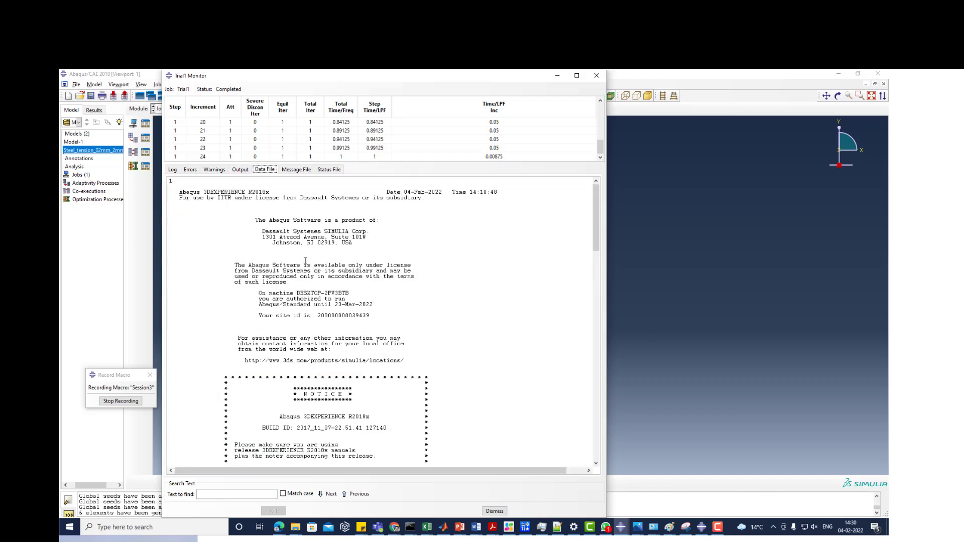
scroll(305, 264, down, 10)
scroll(305, 263, down, 20)
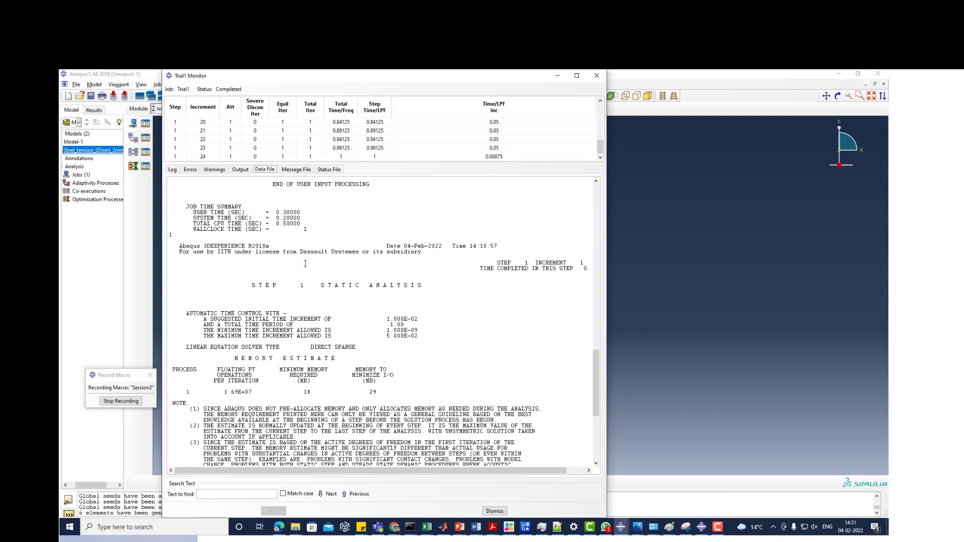
scroll(305, 265, up, 8)
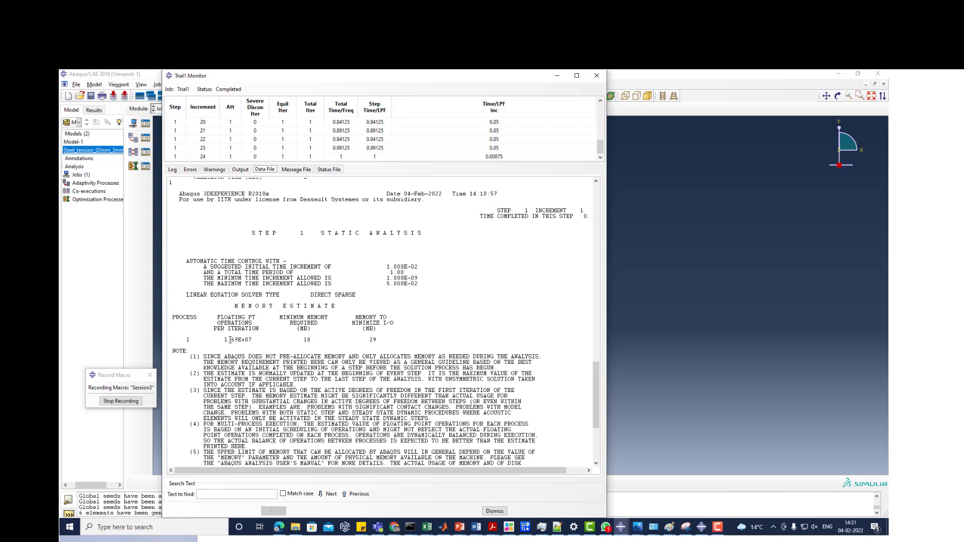
scroll(190, 335, down, 8)
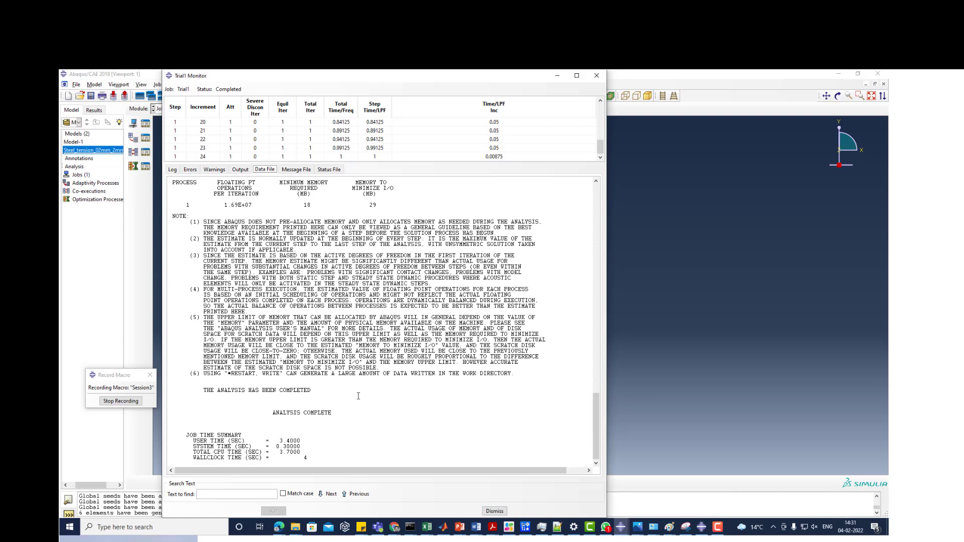
scroll(359, 396, up, 15)
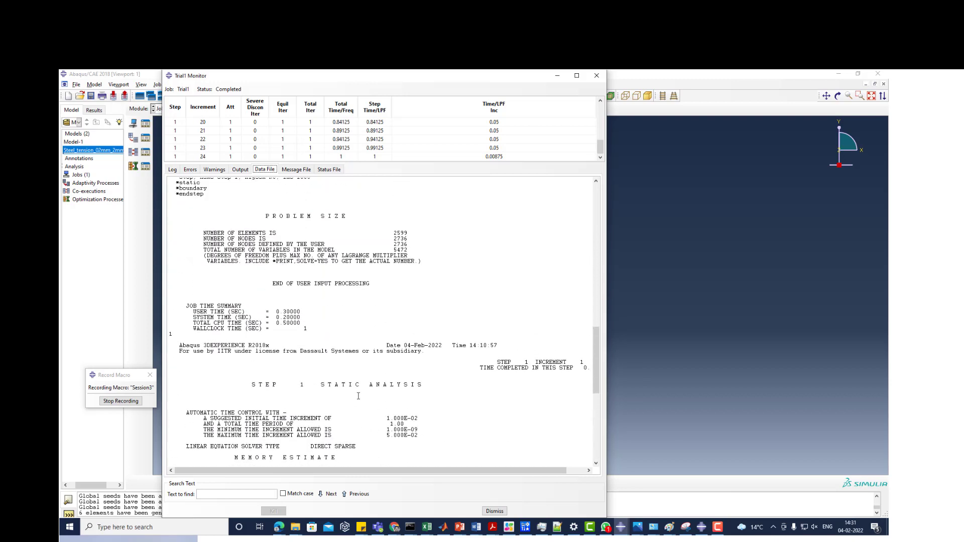
scroll(359, 396, up, 20)
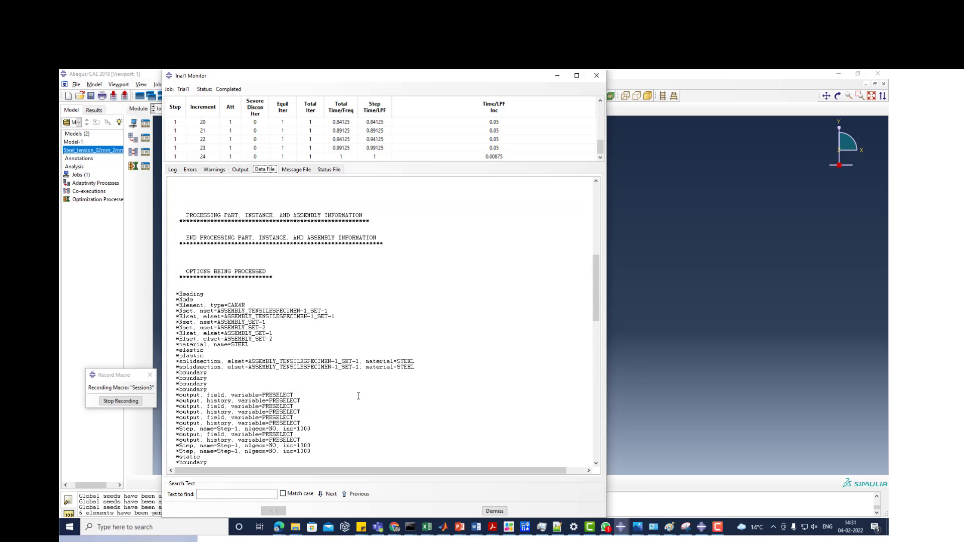
scroll(359, 397, up, 2)
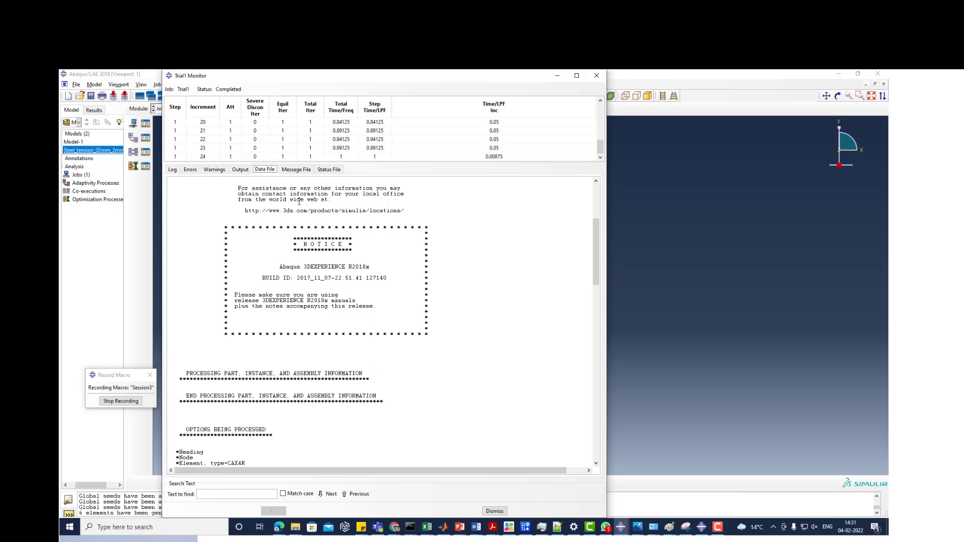
- Read through the job's message file from the time incrementation controls to the first increment's convergence checks
click(296, 169)
scroll(312, 290, down, 15)
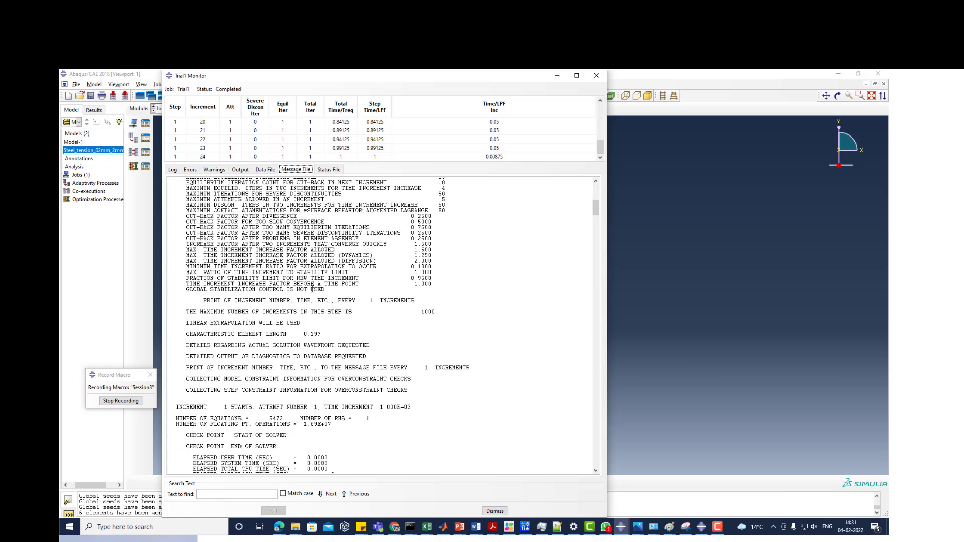
scroll(312, 290, down, 10)
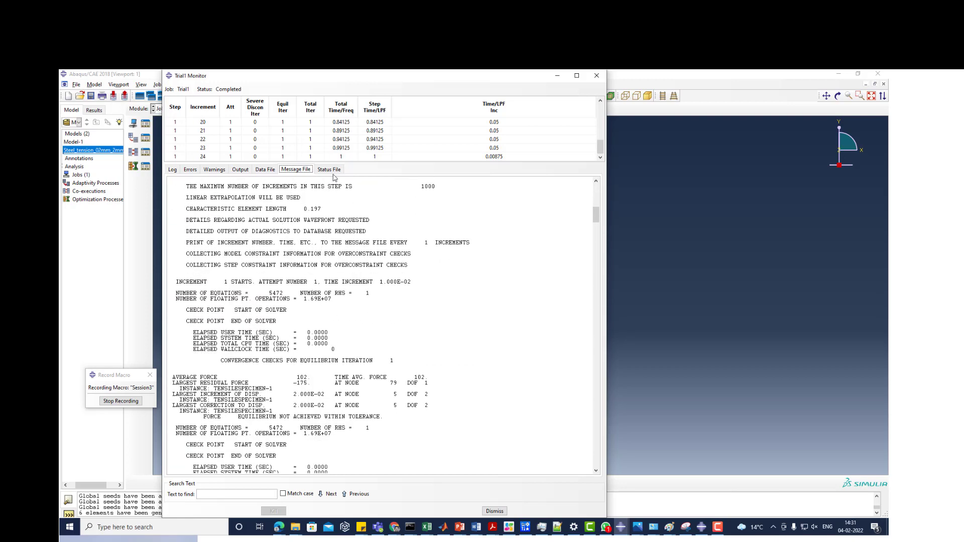
- Compare the job's status file with the monitor's increment table and highlight the status rows for increments 1 to 24
click(329, 169)
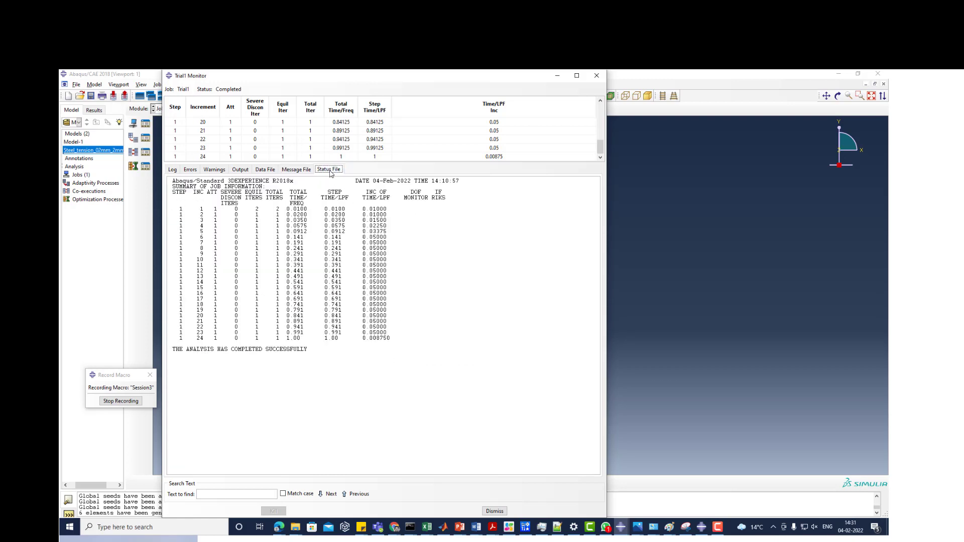
drag(173, 194, 392, 339)
click(187, 209)
scroll(220, 147, up, 6)
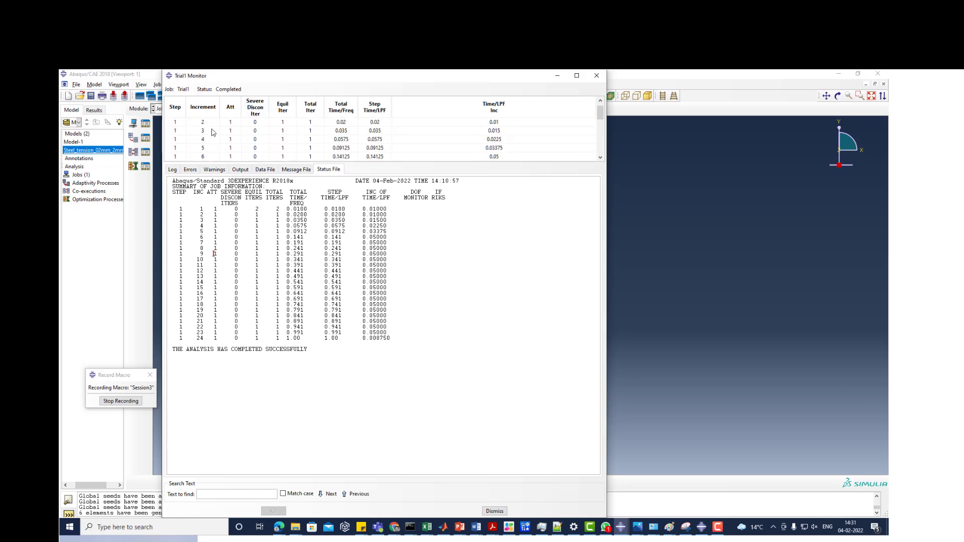
click(258, 125)
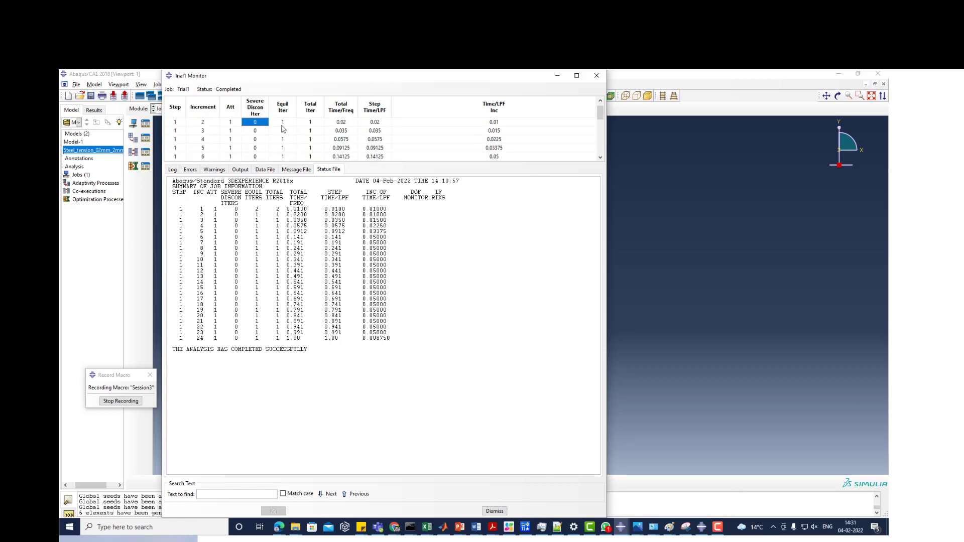
click(346, 124)
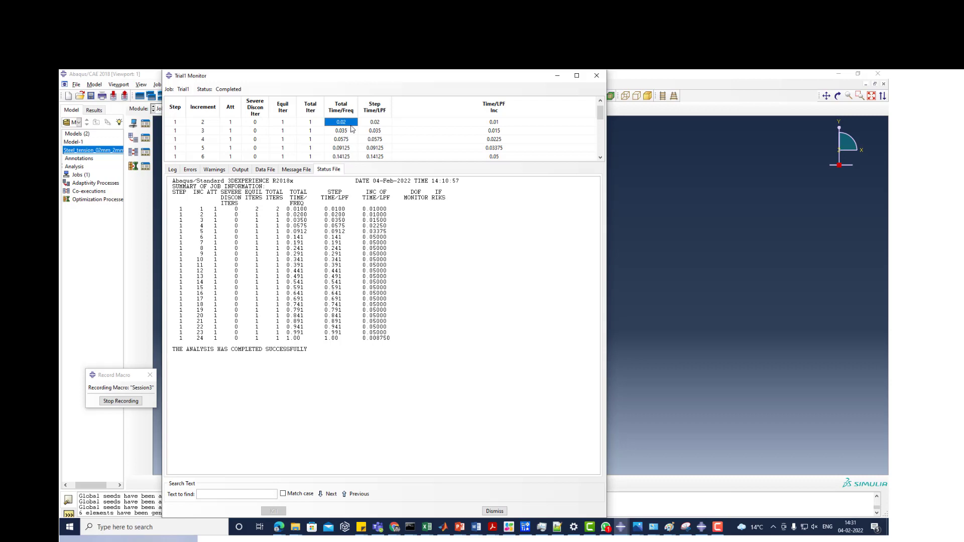
click(493, 124)
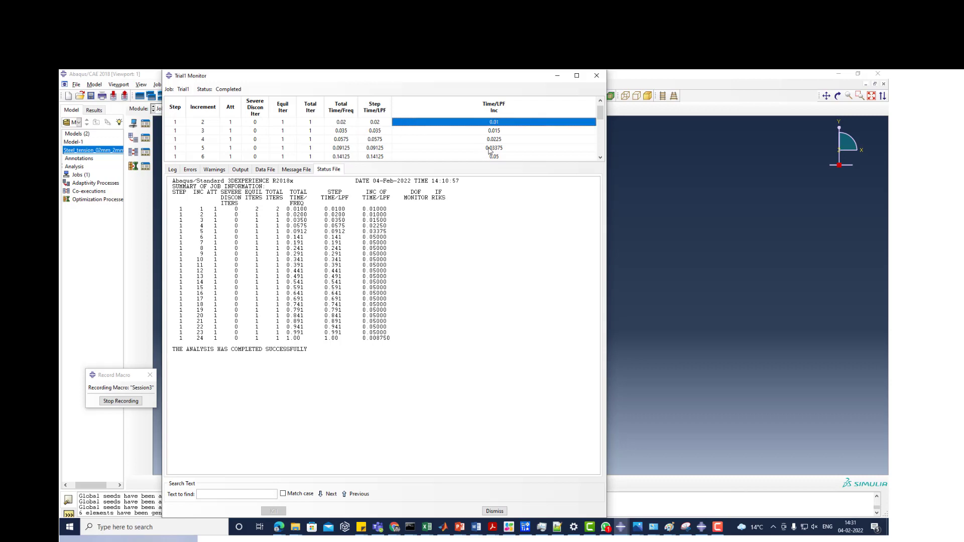
scroll(458, 153, up, 1)
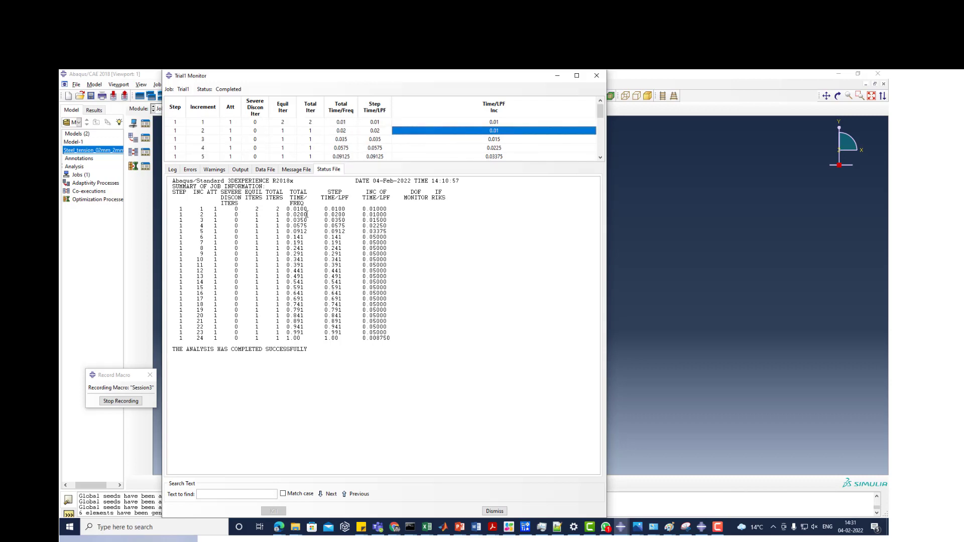
drag(183, 208, 401, 337)
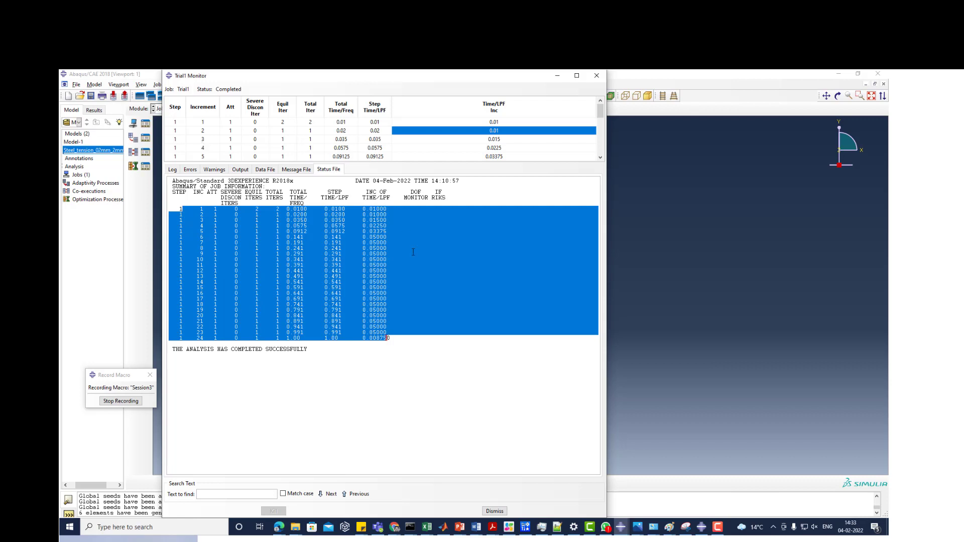
click(773, 527)
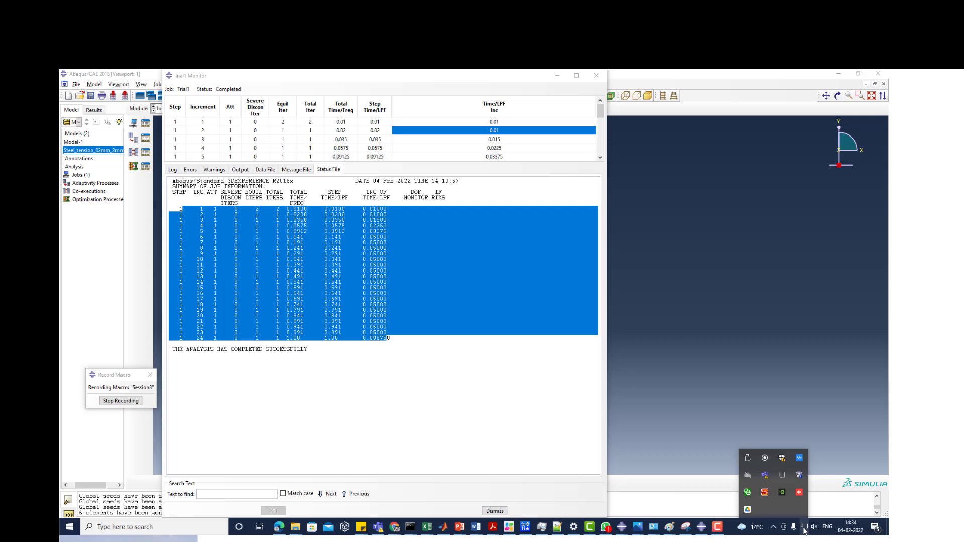
mouse_move(390, 536)
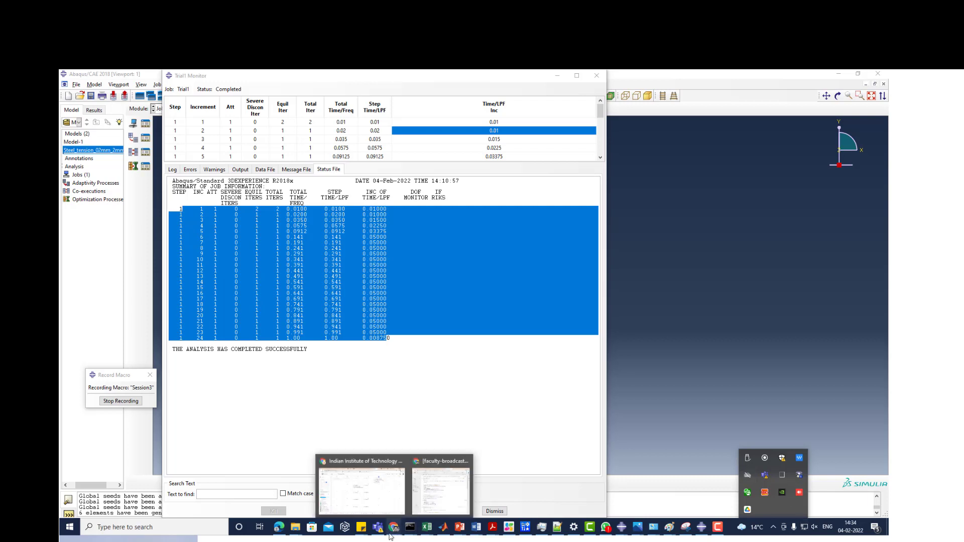
mouse_move(388, 508)
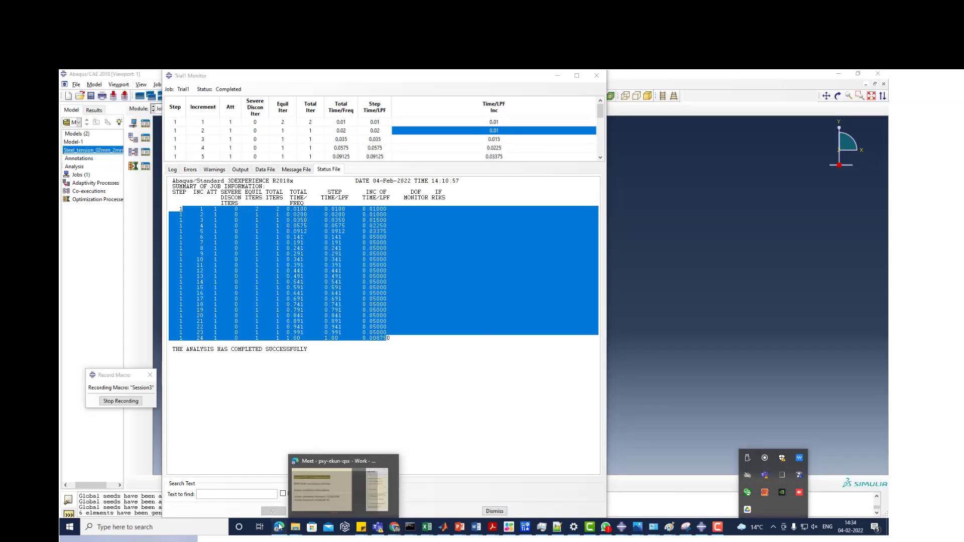
- Switch to Edge and rejoin the dropped Google Meet call with the camera and microphone turned off
click(279, 527)
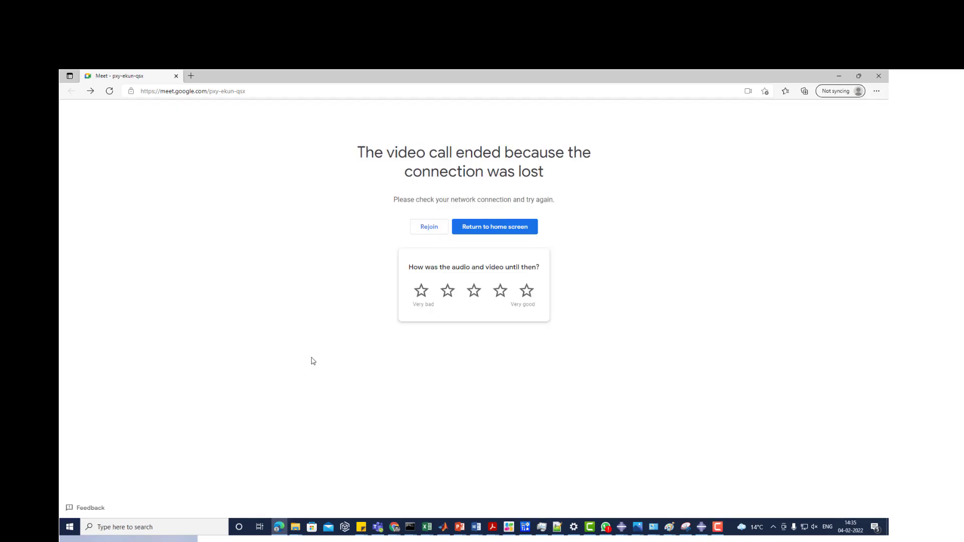
click(438, 234)
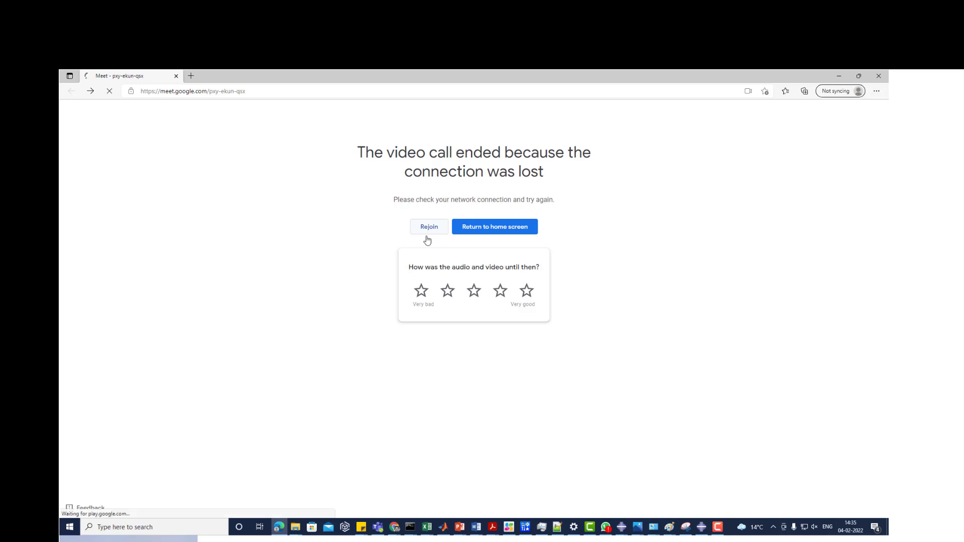
click(427, 235)
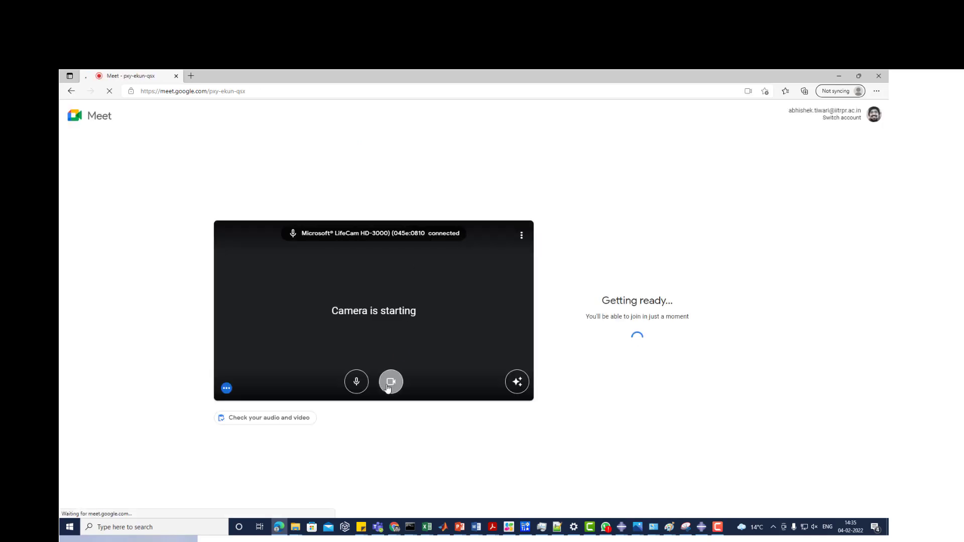
click(390, 383)
click(356, 383)
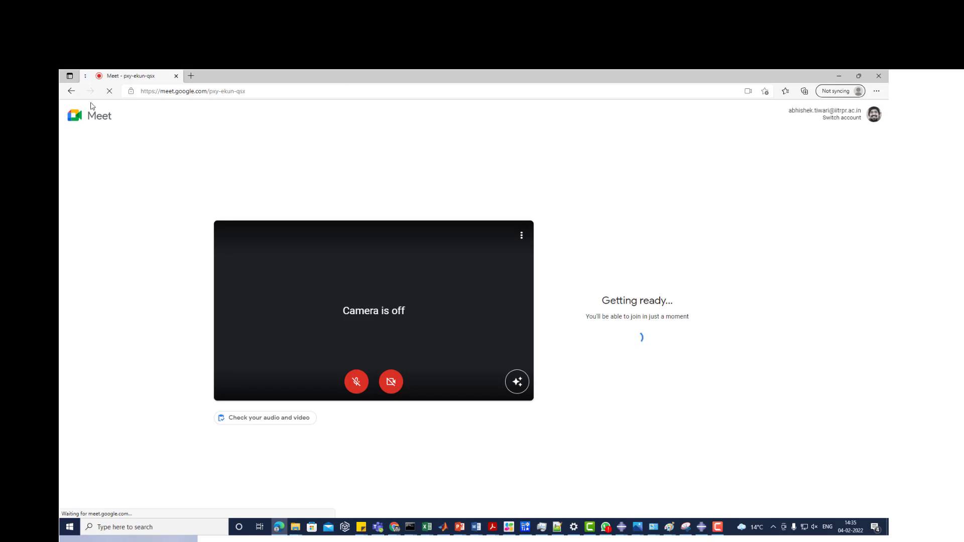
click(110, 91)
click(109, 90)
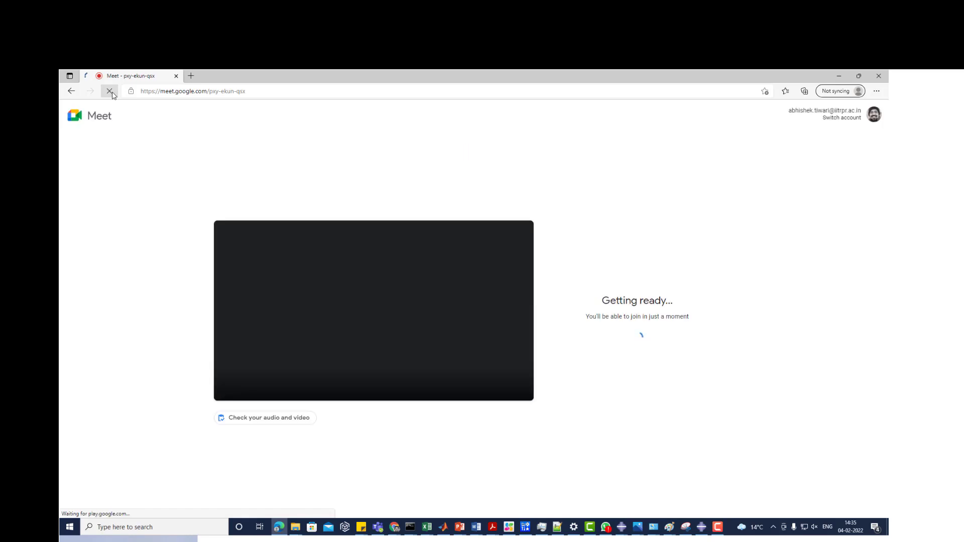
click(391, 382)
click(356, 382)
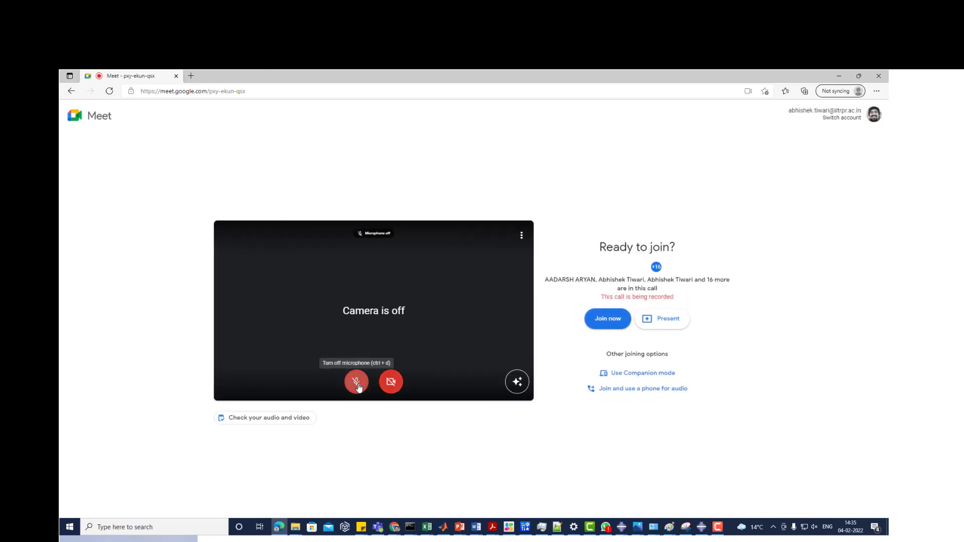
click(593, 328)
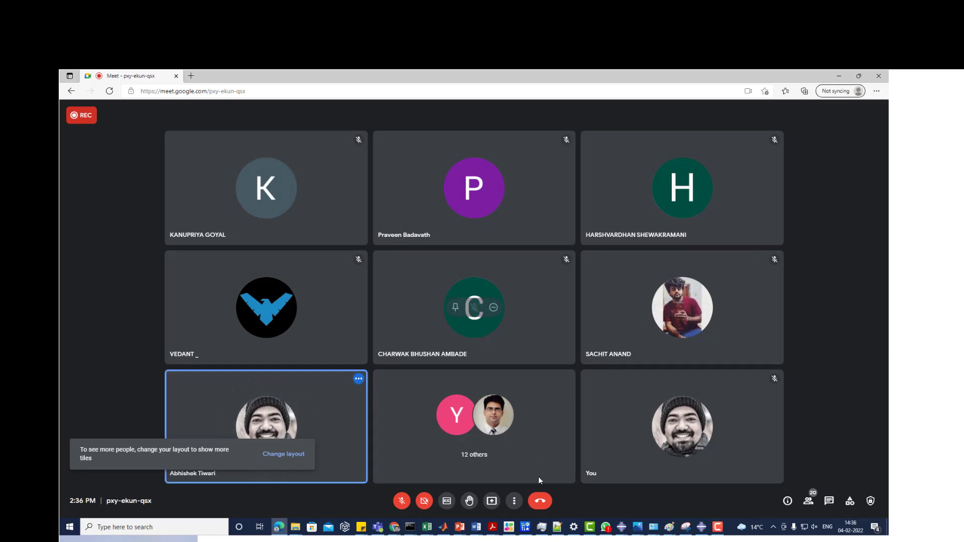
- Present the entire screen to the Meet call
click(492, 500)
click(517, 440)
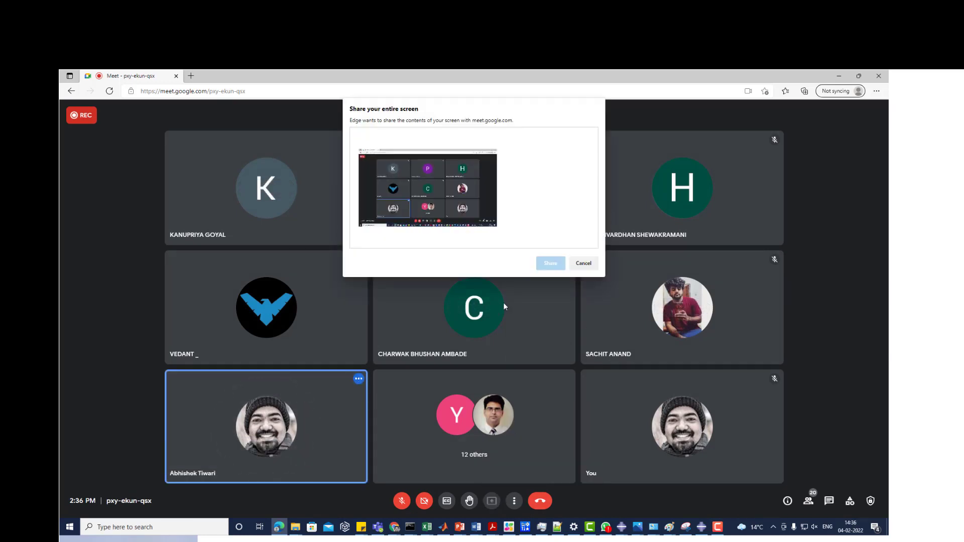
click(461, 178)
click(551, 263)
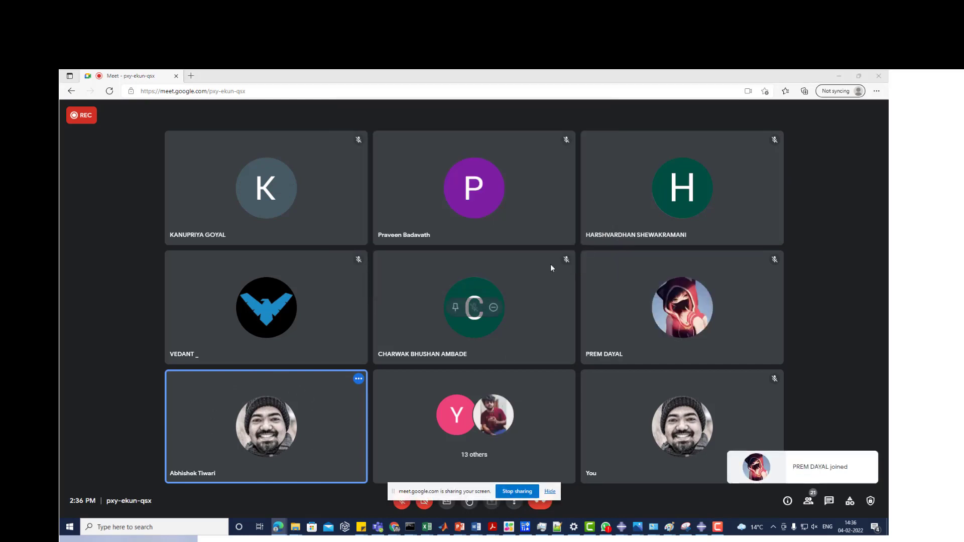
- Bring up the Abaqus/CAE 2018 window, open the Session 3 folder over it and select the Trial1 ODB file
mouse_move(698, 530)
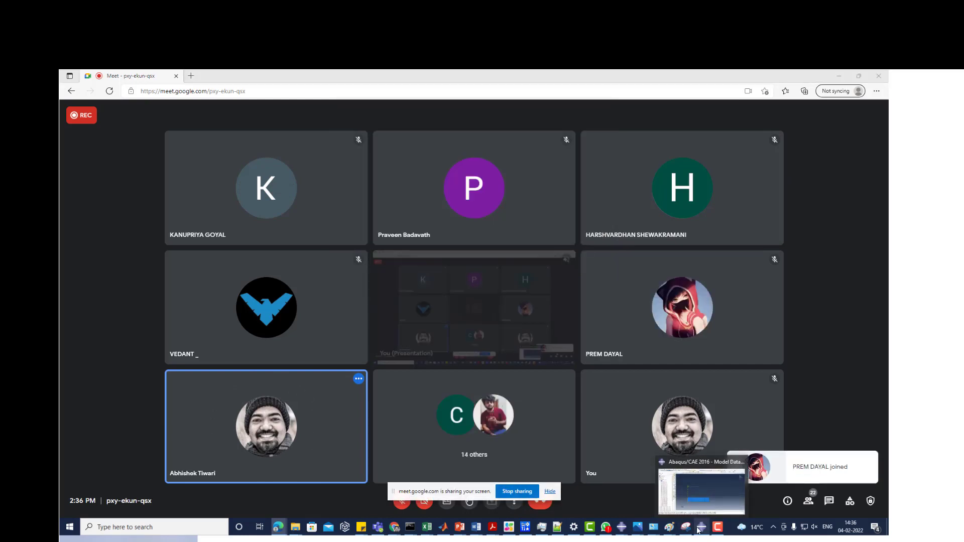
mouse_move(621, 528)
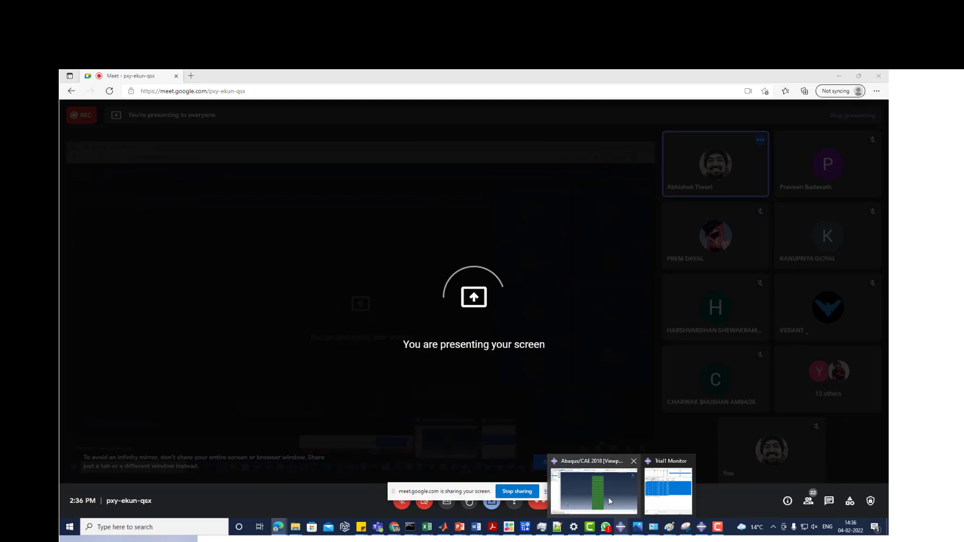
click(611, 502)
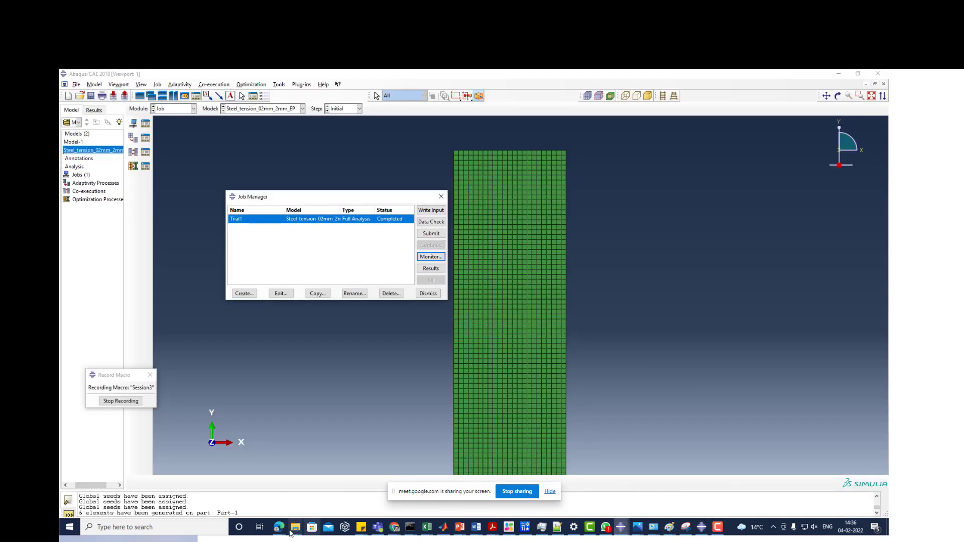
mouse_move(291, 531)
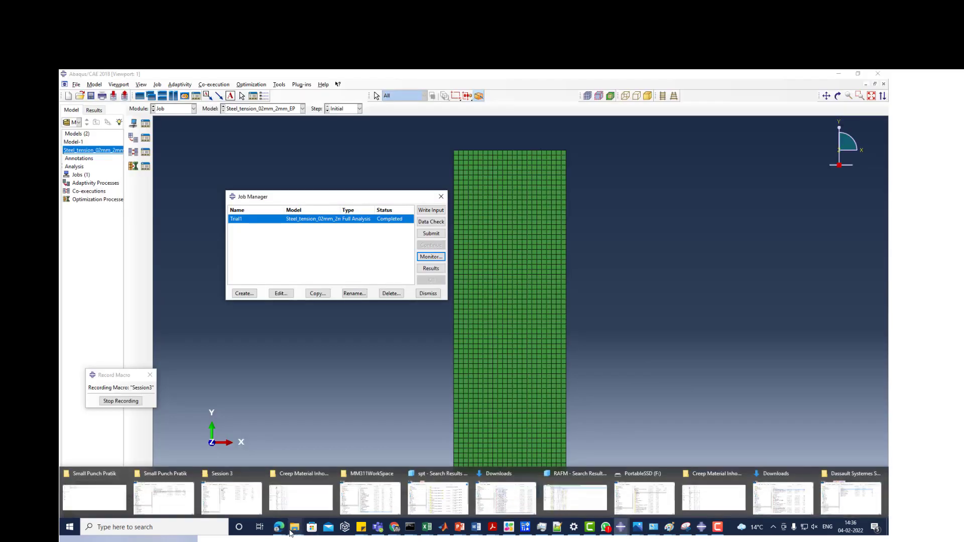
click(231, 507)
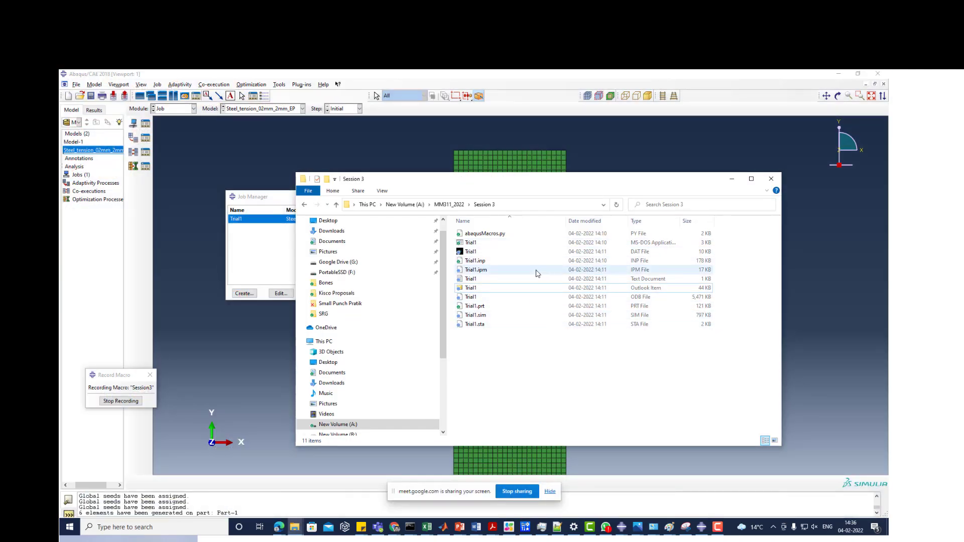
click(500, 298)
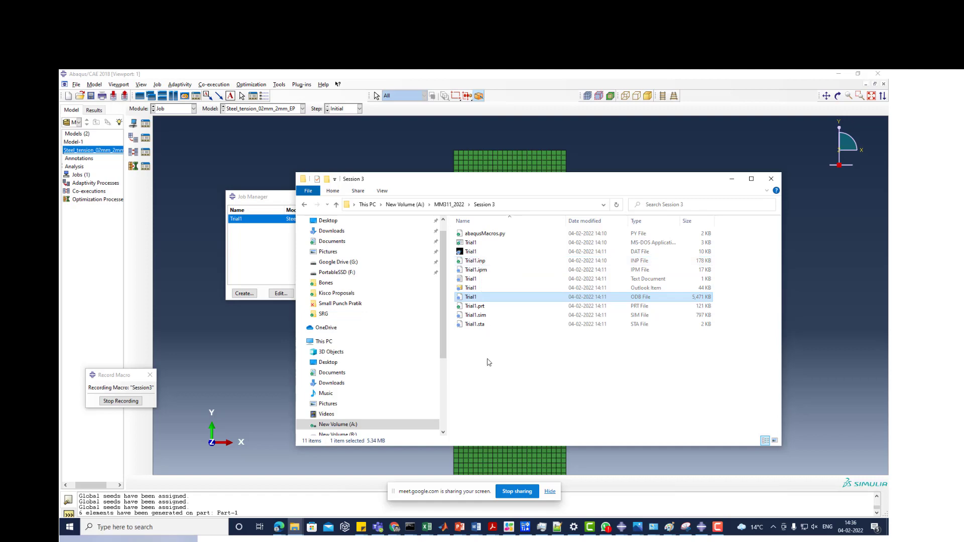
- Open Trial1.sta in Notepad++ and highlight the rows for increments 1 to 24
click(479, 325)
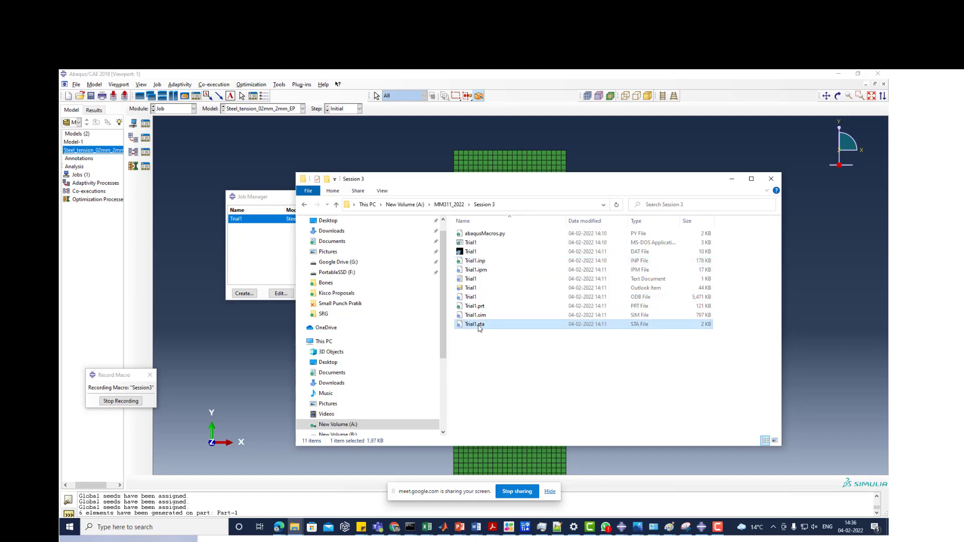
right_click(479, 325)
click(508, 351)
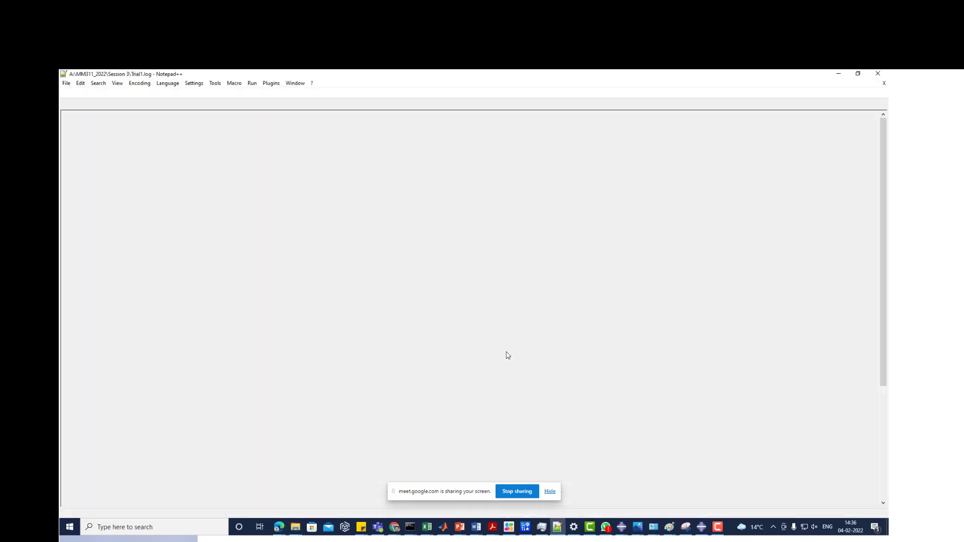
drag(86, 151, 309, 308)
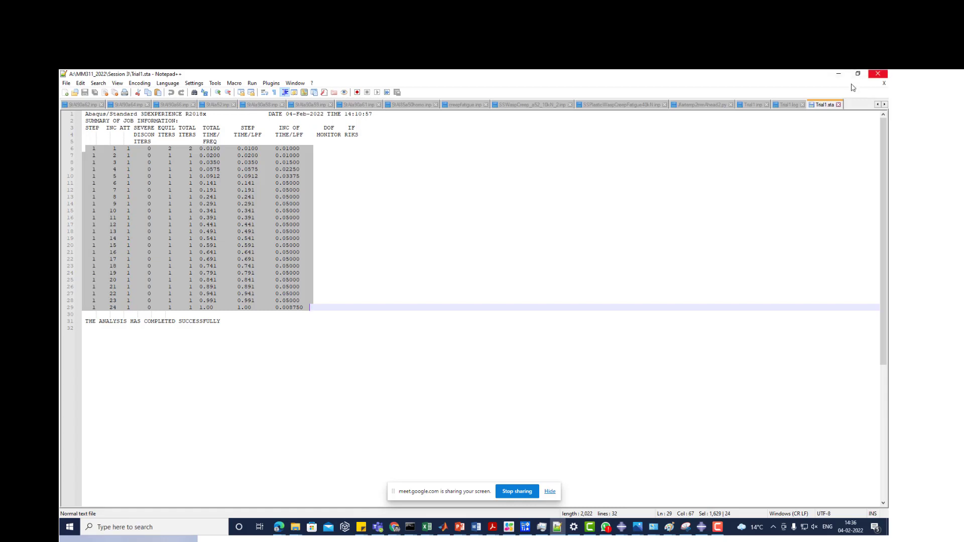
click(839, 73)
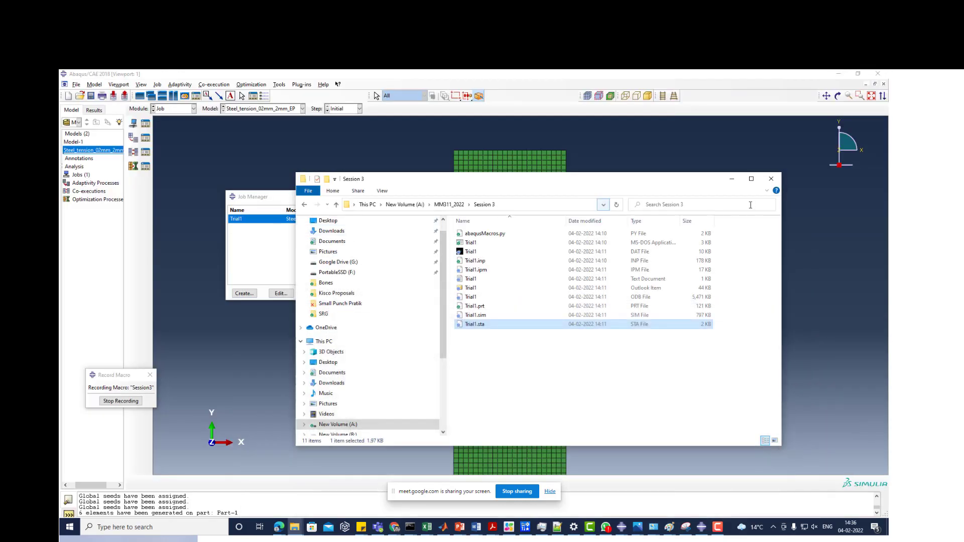
- Return to Abaqus/CAE, view the Trial1 job monitor's status file again and close the monitor
click(732, 179)
click(430, 257)
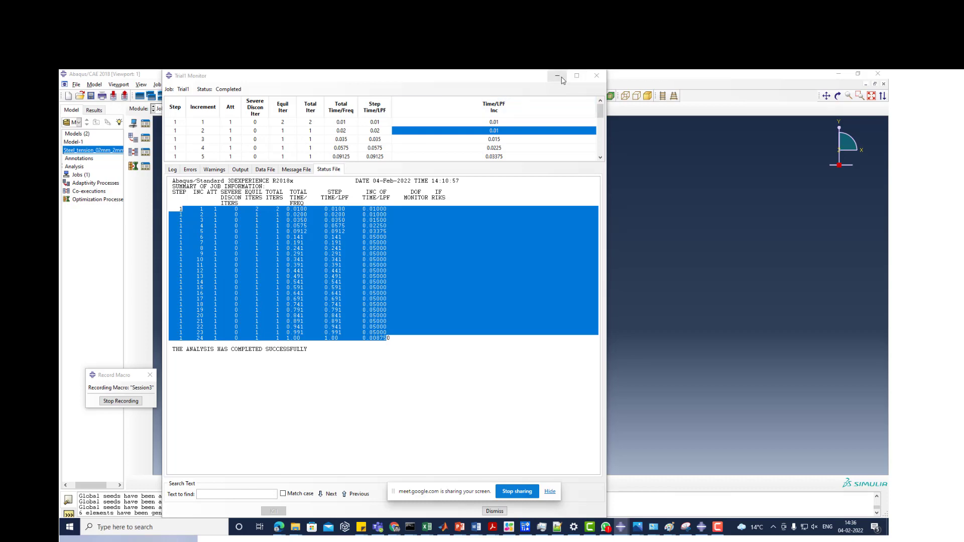
click(597, 76)
- Bring Trial1.sta from the Session 3 folder back up in Notepad++ and review its increment table
click(296, 526)
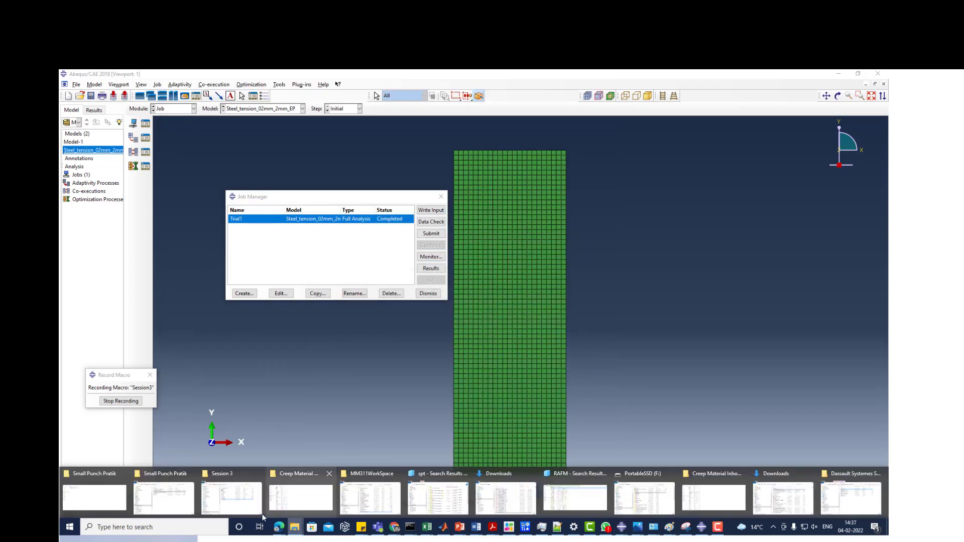
click(239, 503)
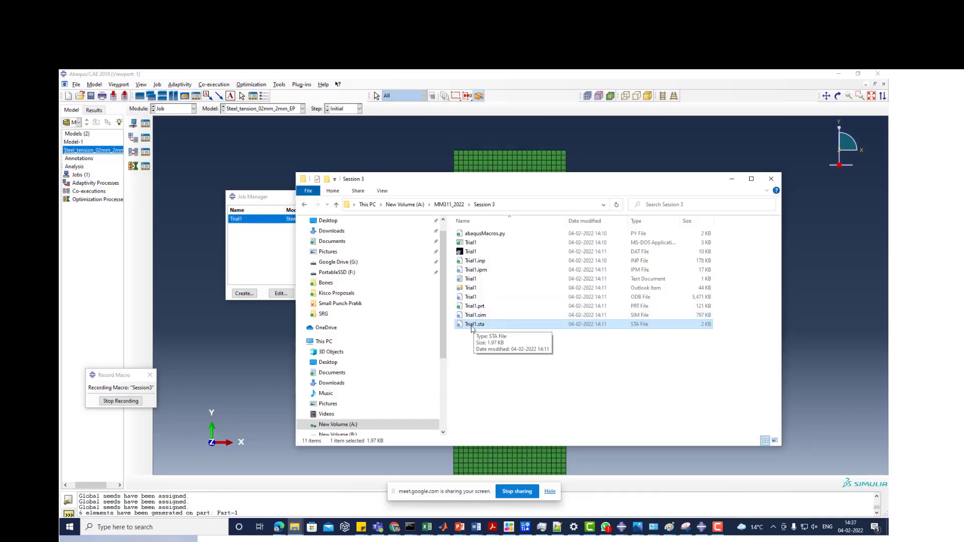
right_click(472, 327)
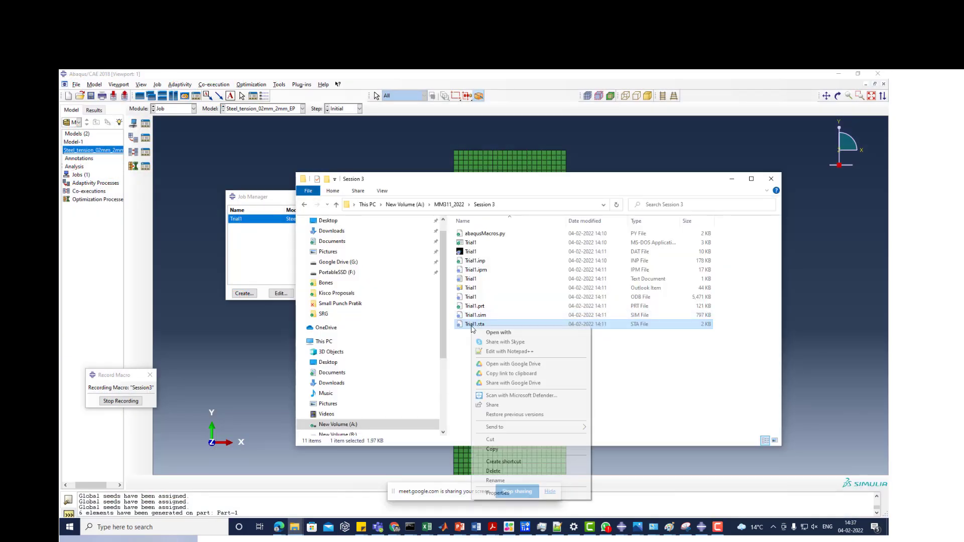
click(497, 352)
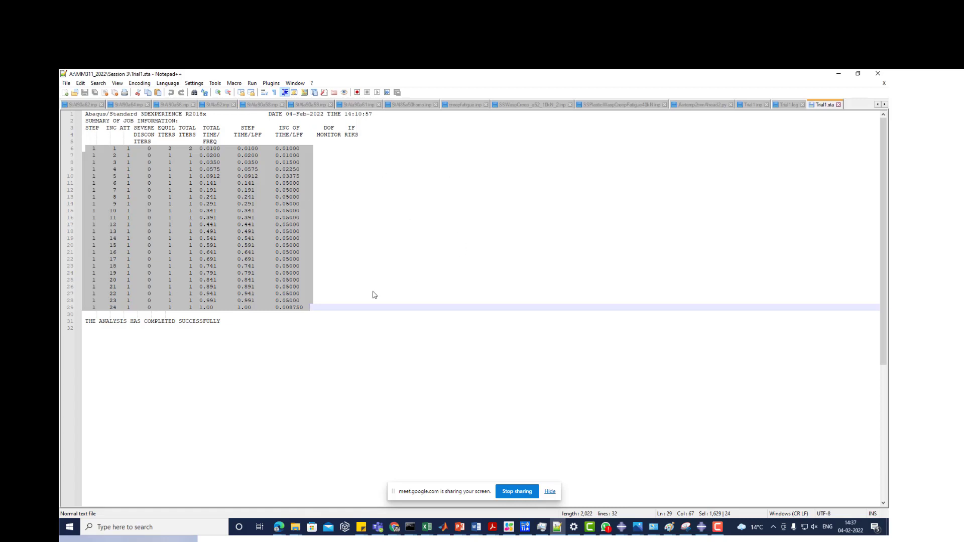
click(839, 75)
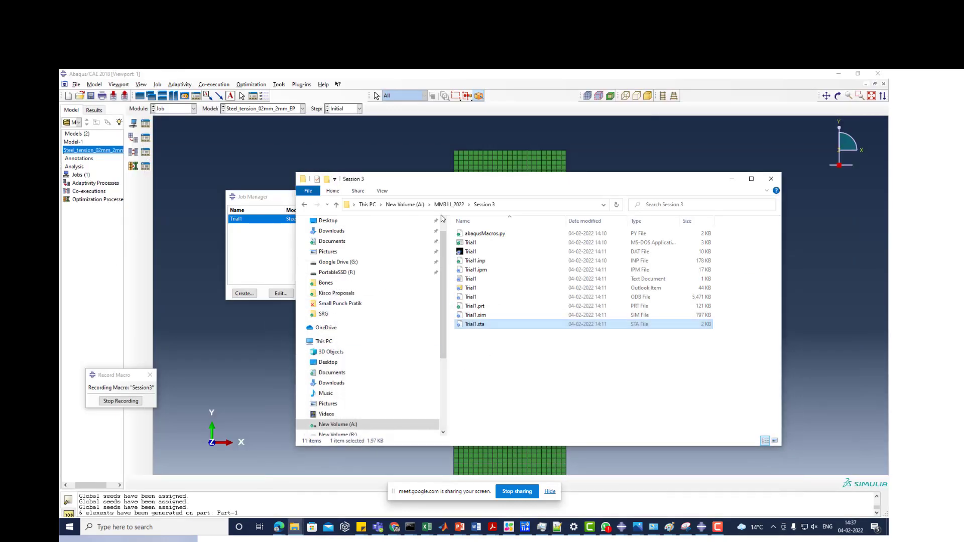
- Point out Trial1.inp and the Trial1 ODB file in the Session 3 folder, and put the folder away
click(475, 261)
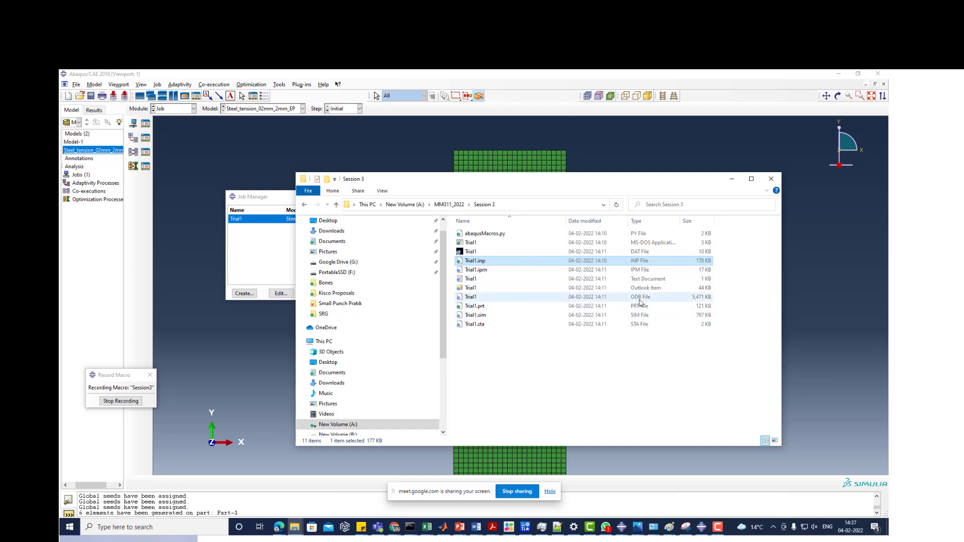
click(640, 299)
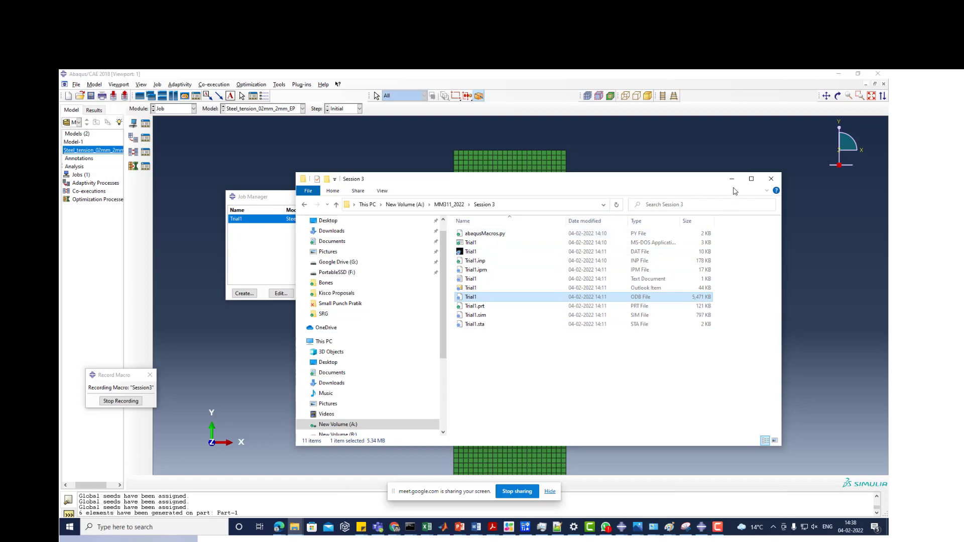
click(732, 180)
- Open the Trial1 job's results and plot the Mises stress contours on the deformed shape, hiding the screen-sharing notice
click(172, 109)
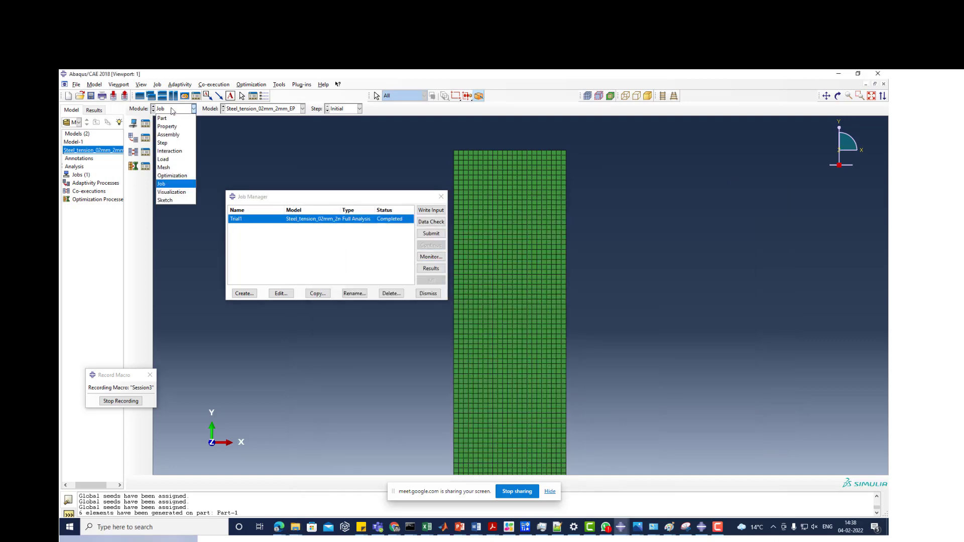
click(435, 270)
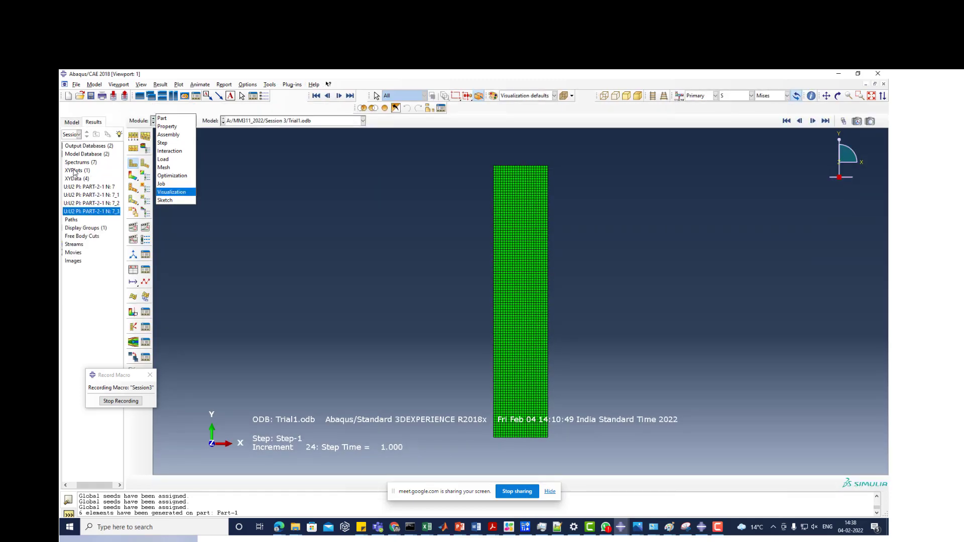
click(136, 179)
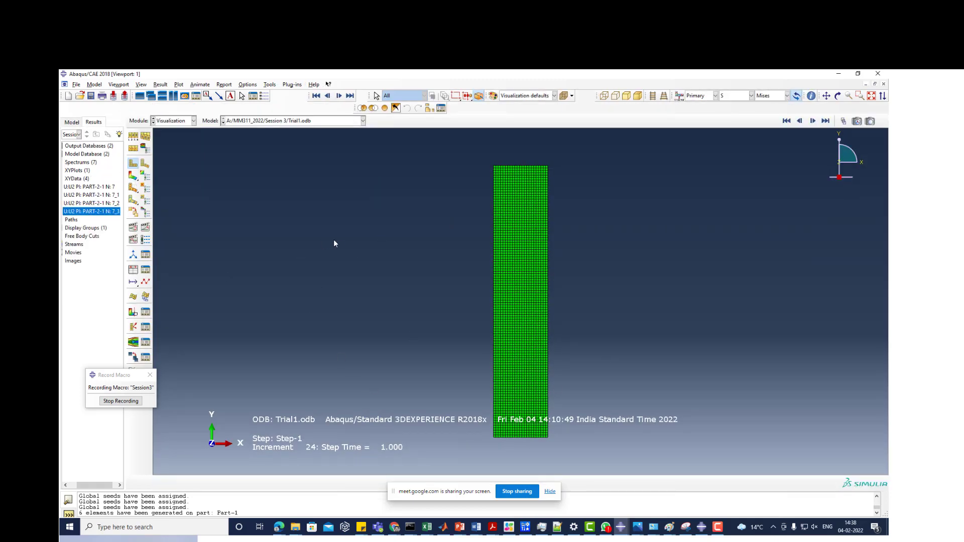
click(133, 176)
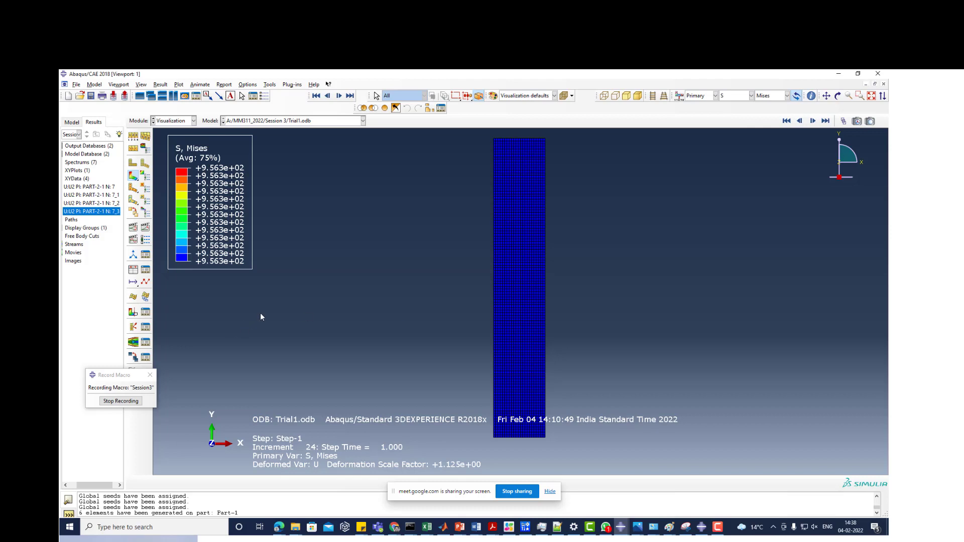
scroll(260, 312, up, 1)
click(552, 494)
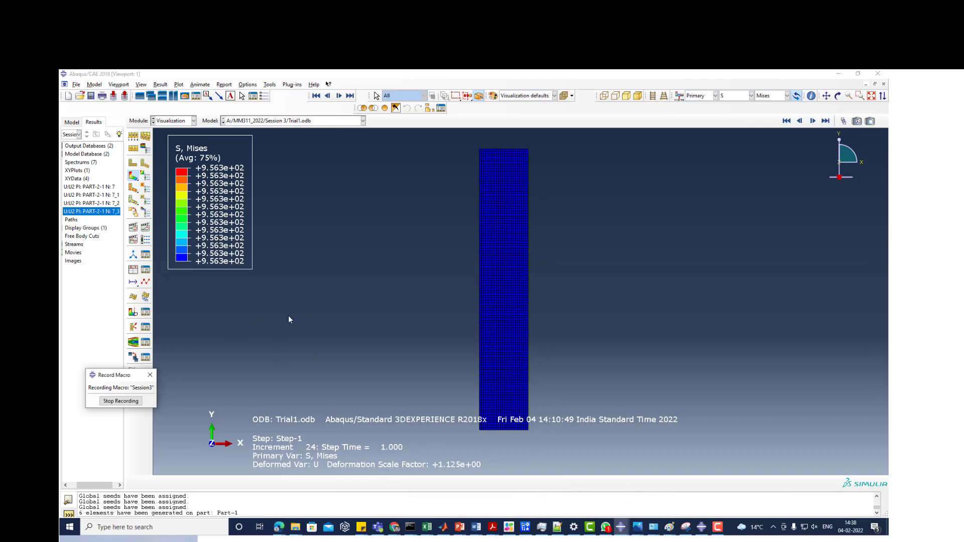
scroll(288, 315, up, 1)
scroll(502, 203, down, 1)
scroll(322, 237, up, 2)
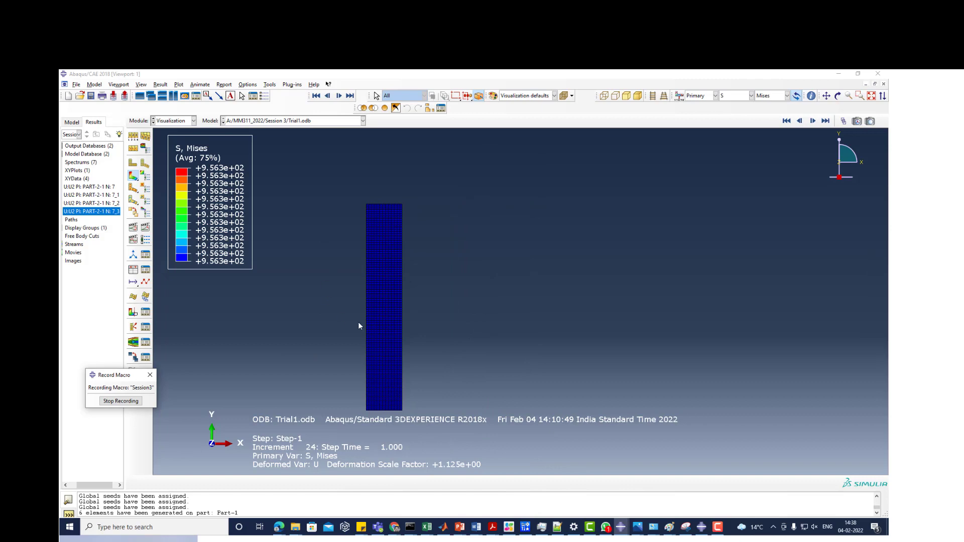
scroll(359, 326, down, 2)
scroll(441, 345, up, 1)
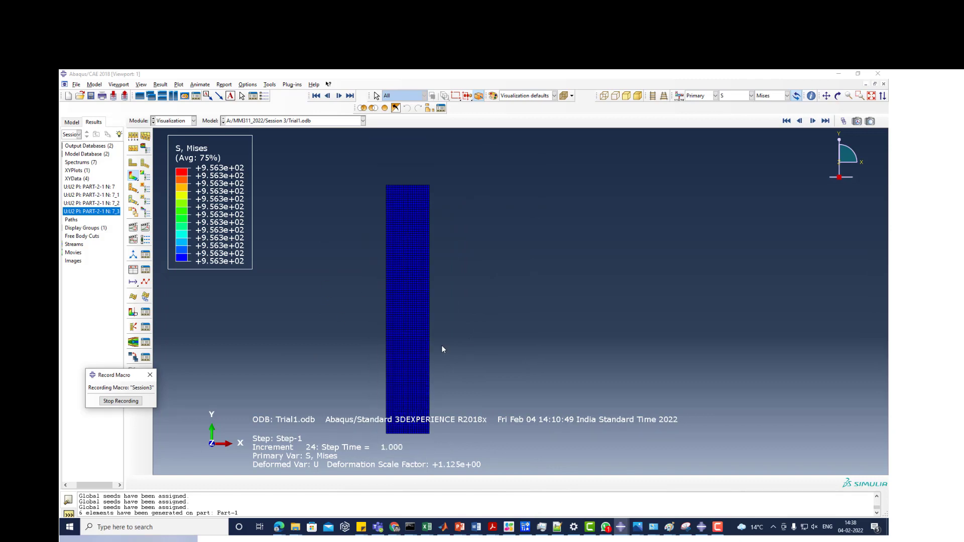
scroll(442, 346, up, 1)
scroll(408, 294, up, 1)
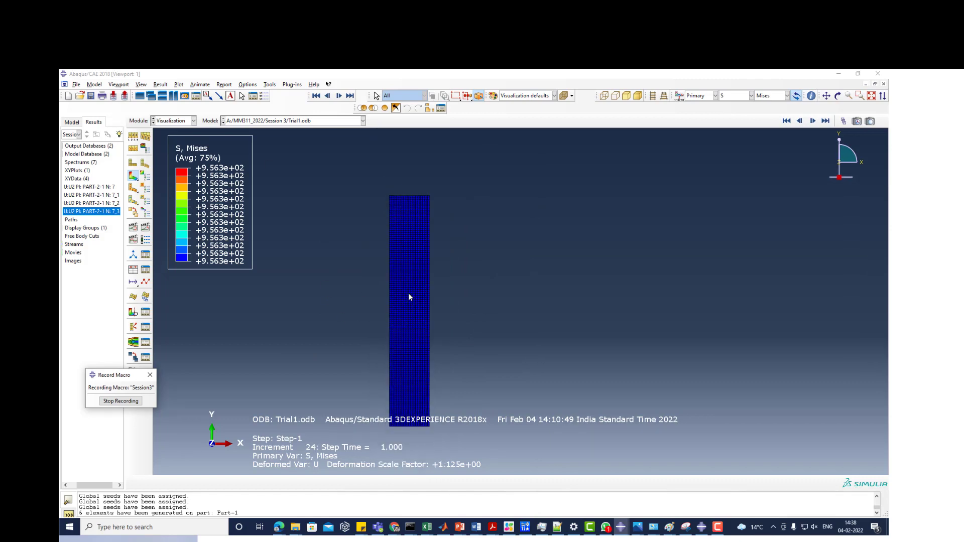
click(77, 84)
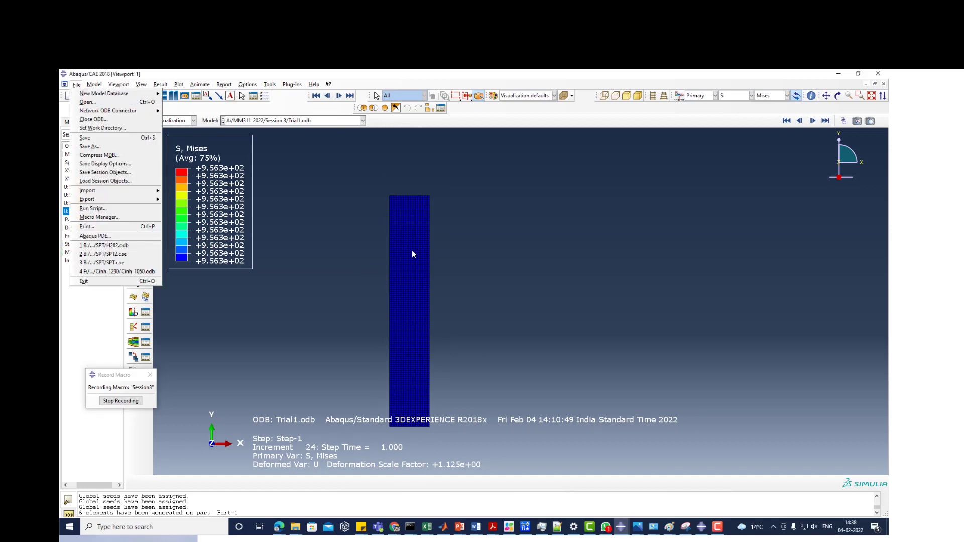
click(312, 264)
- Go back to the Job module and reopen the completed Trial1 job's results
click(182, 121)
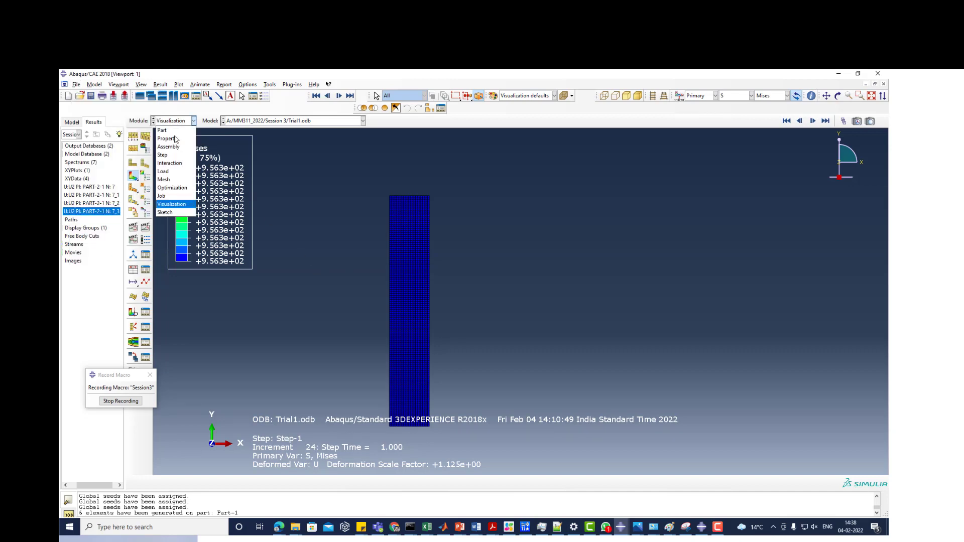
click(167, 199)
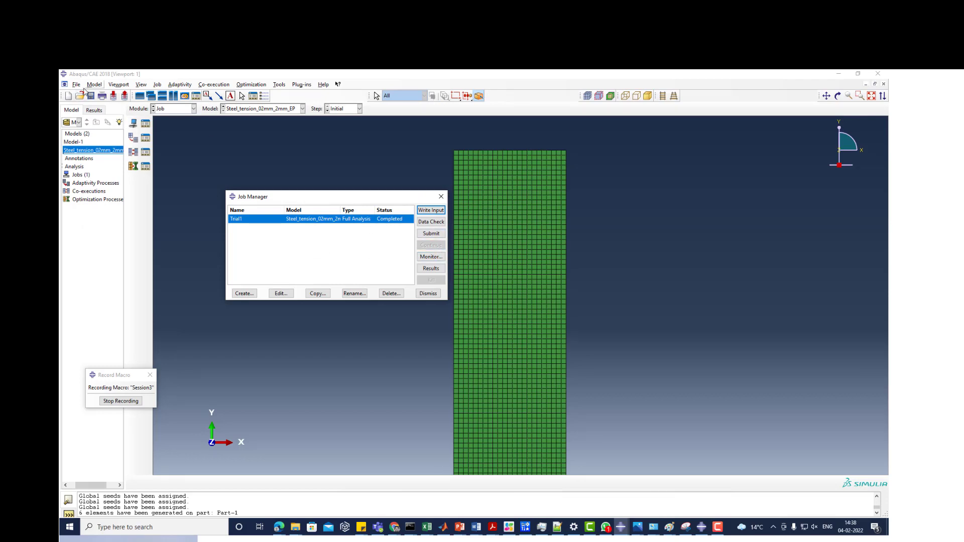
click(433, 269)
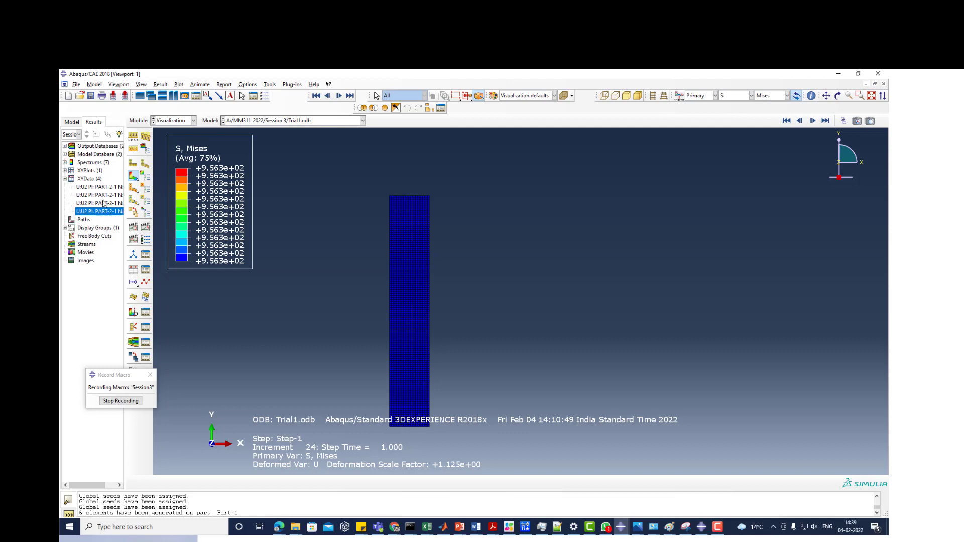
- List the open output databases, delete the four old U2 XY data curves of PART-2-1 node 7, and widen the results tree
click(65, 146)
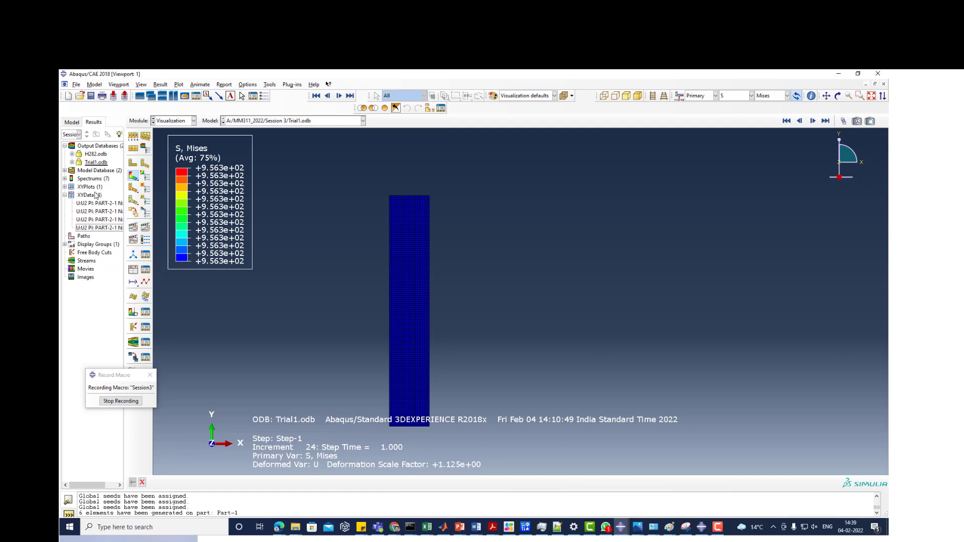
click(93, 204)
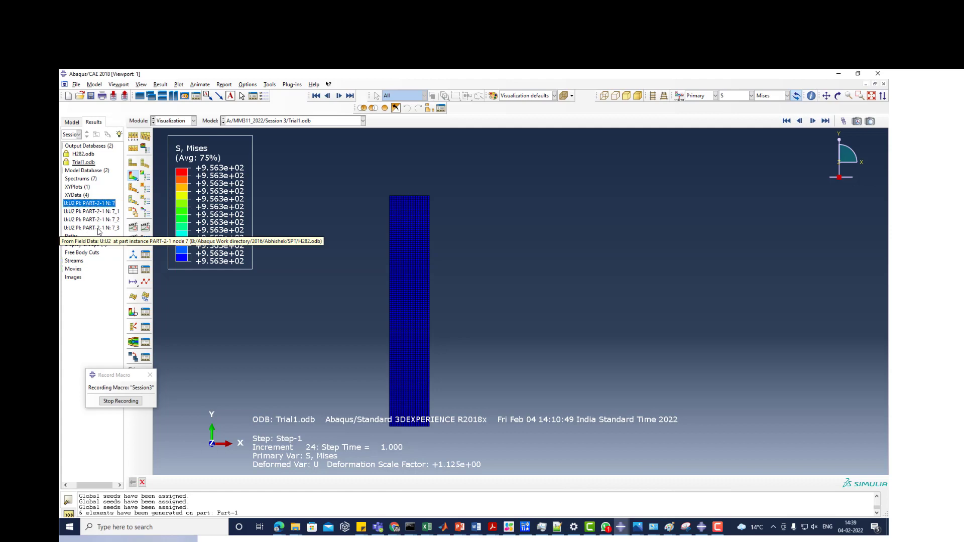
shift+click(99, 228)
right_click(98, 229)
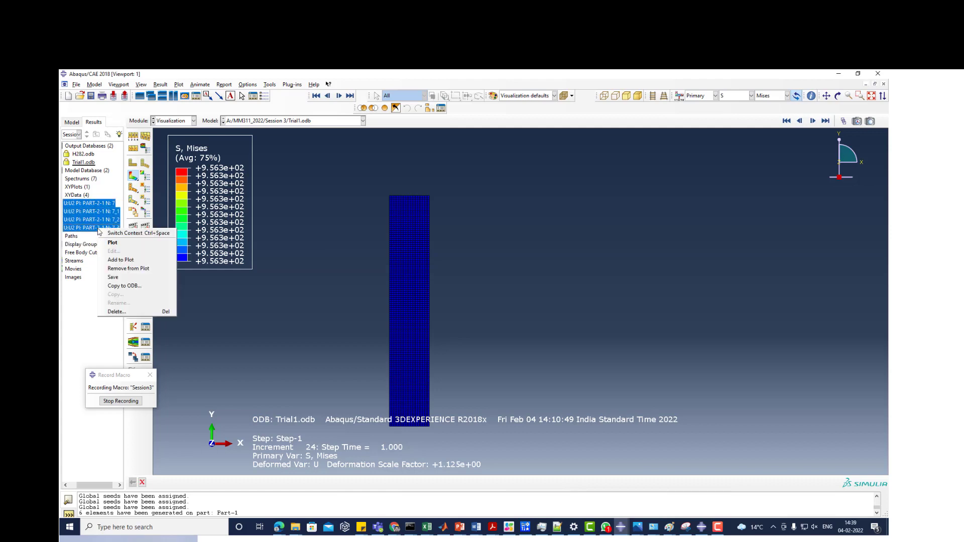
click(115, 310)
click(450, 307)
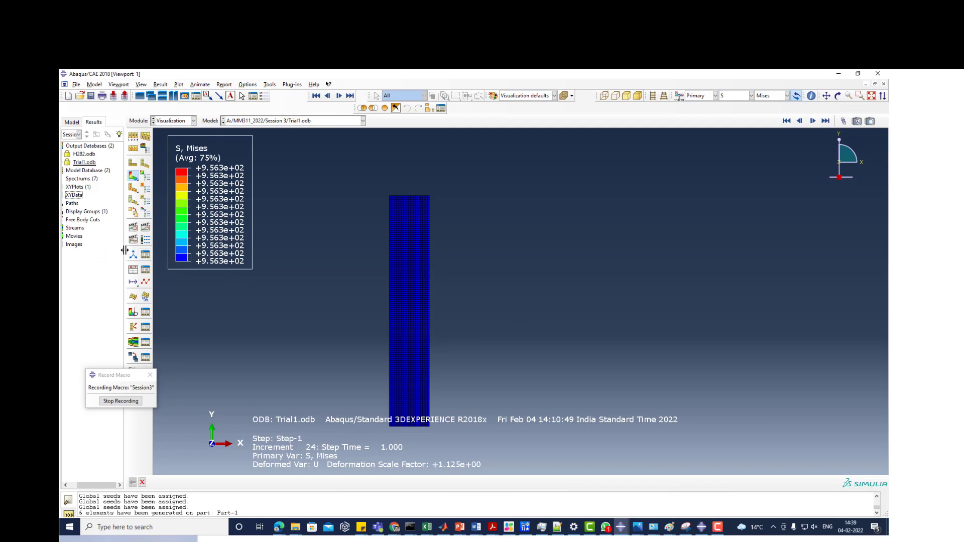
drag(125, 254, 159, 253)
scroll(385, 304, down, 3)
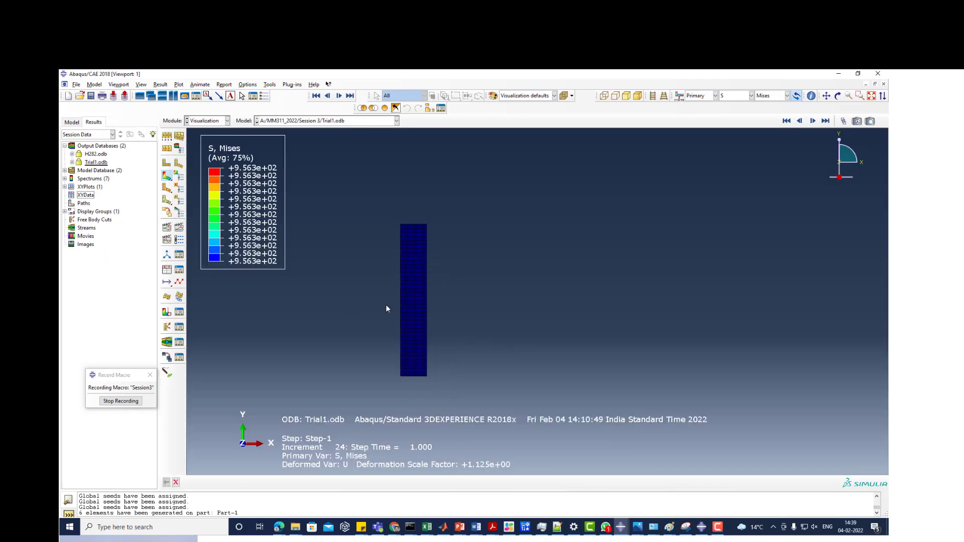
scroll(426, 390, up, 4)
scroll(408, 383, down, 4)
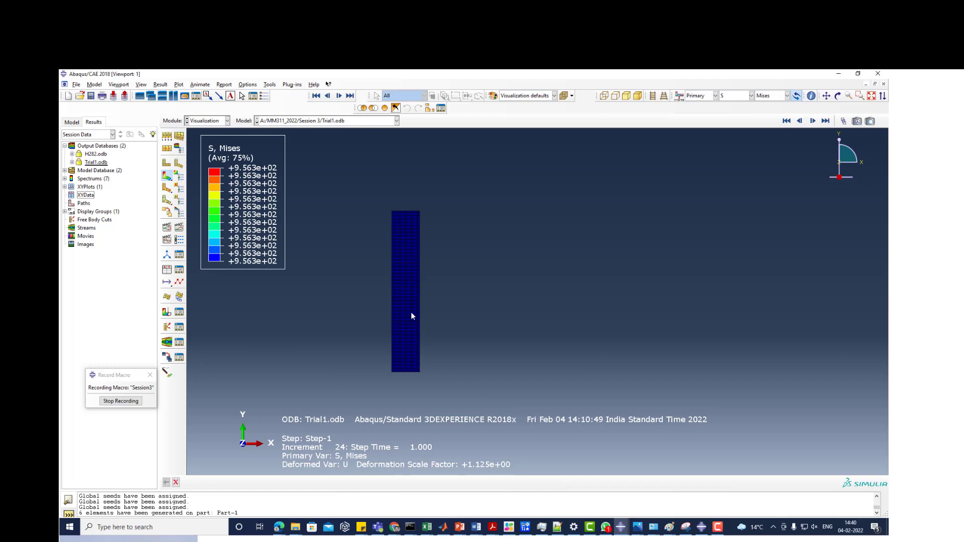
scroll(411, 312, up, 3)
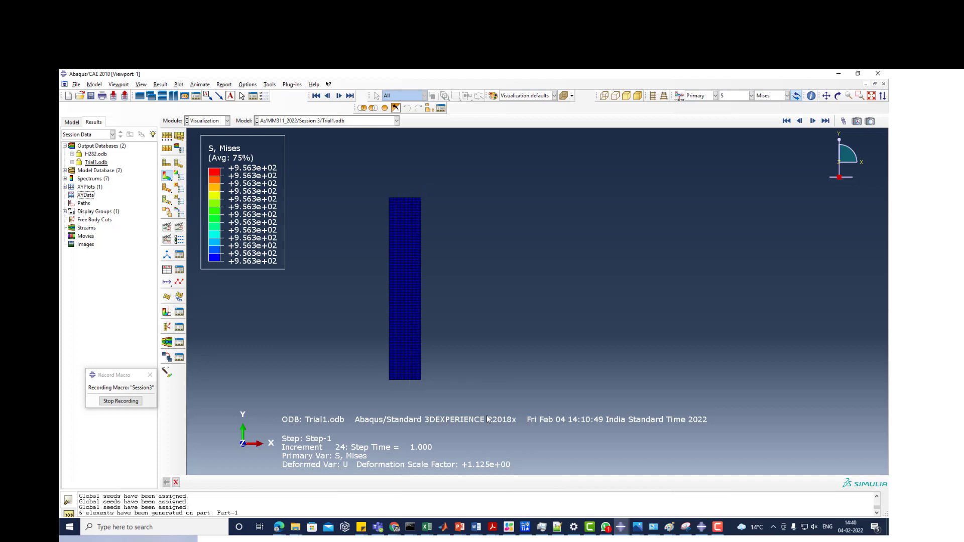
click(167, 270)
drag(91, 428, 173, 213)
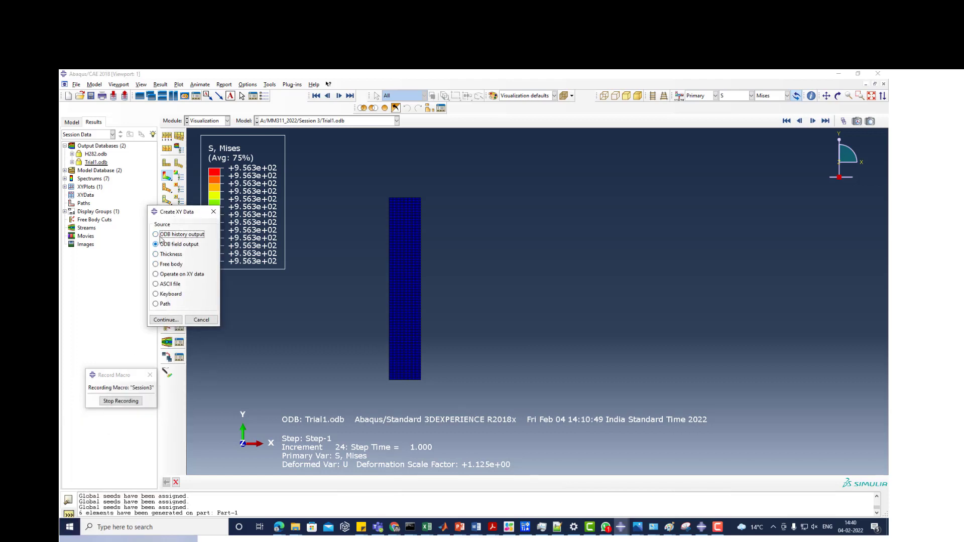
click(214, 211)
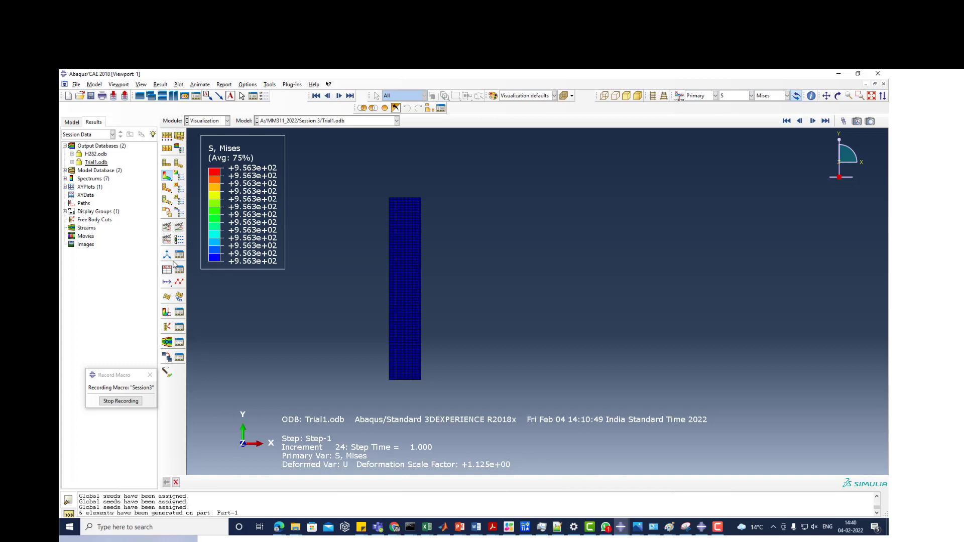
- Start creating XY data from ODB field output, with Unique Nodal as the variable position
click(166, 270)
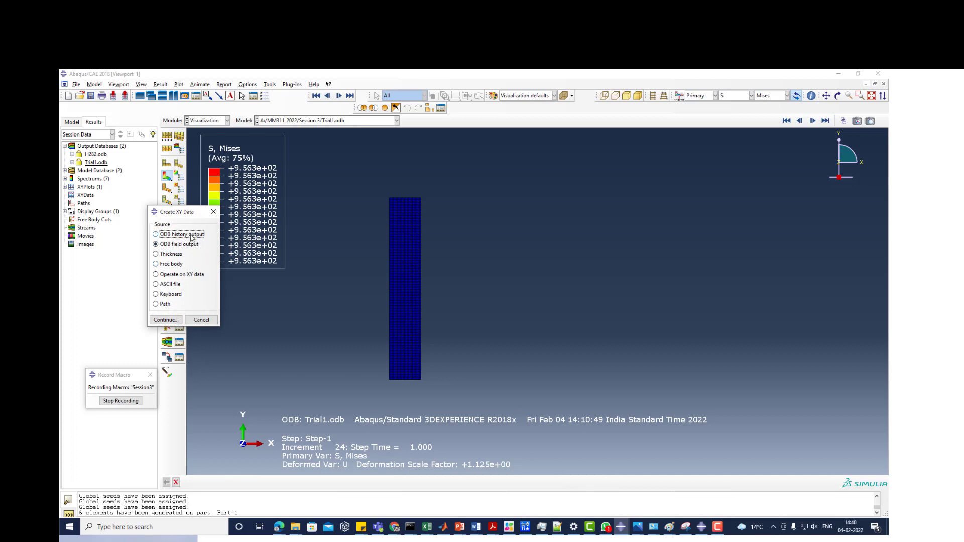
click(166, 320)
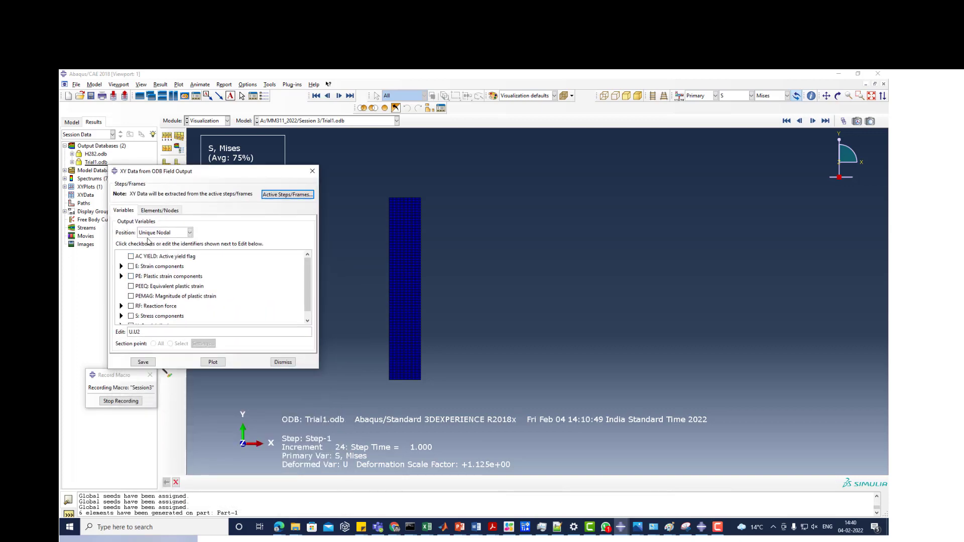
click(158, 234)
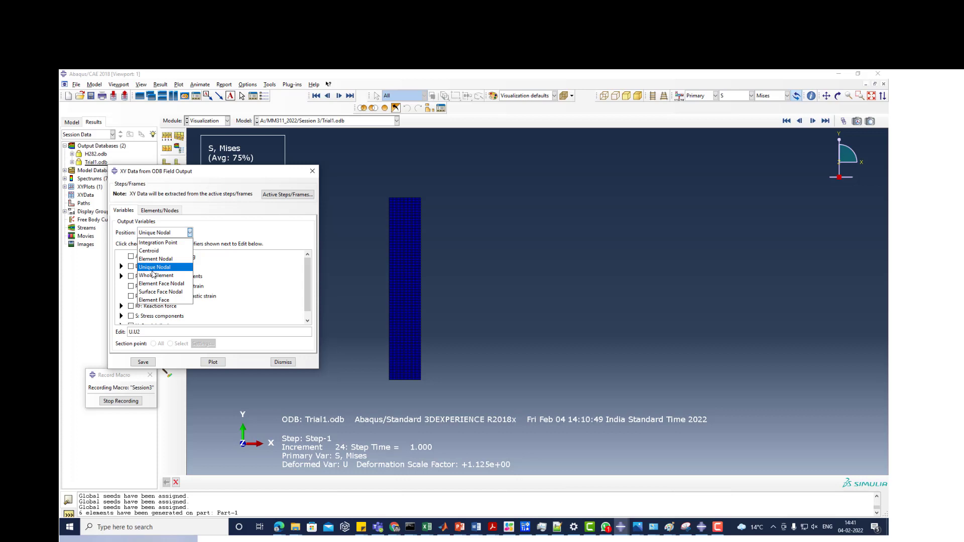
click(153, 271)
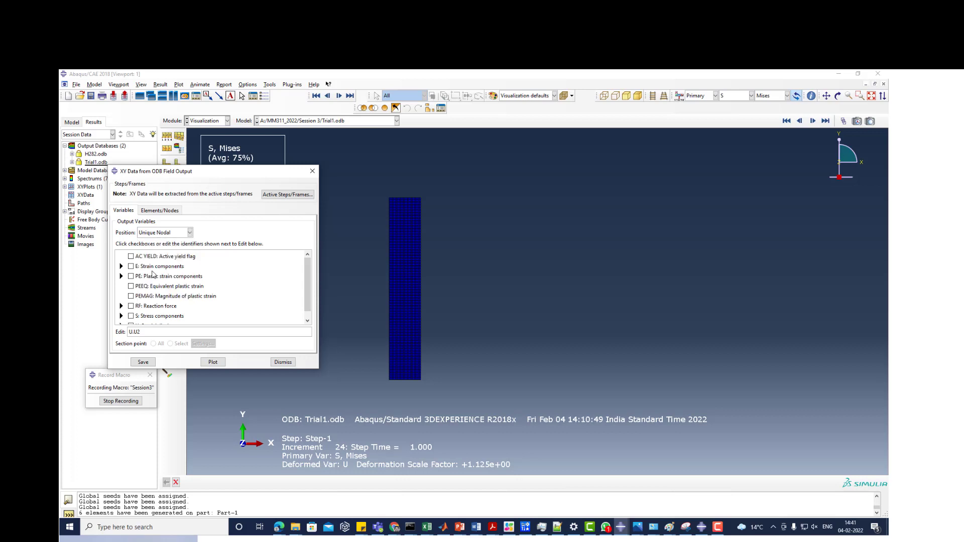
- Deselect the spatial displacement output and choose the reaction force Magnitude and RF2 components as output variables
scroll(150, 279, down, 1)
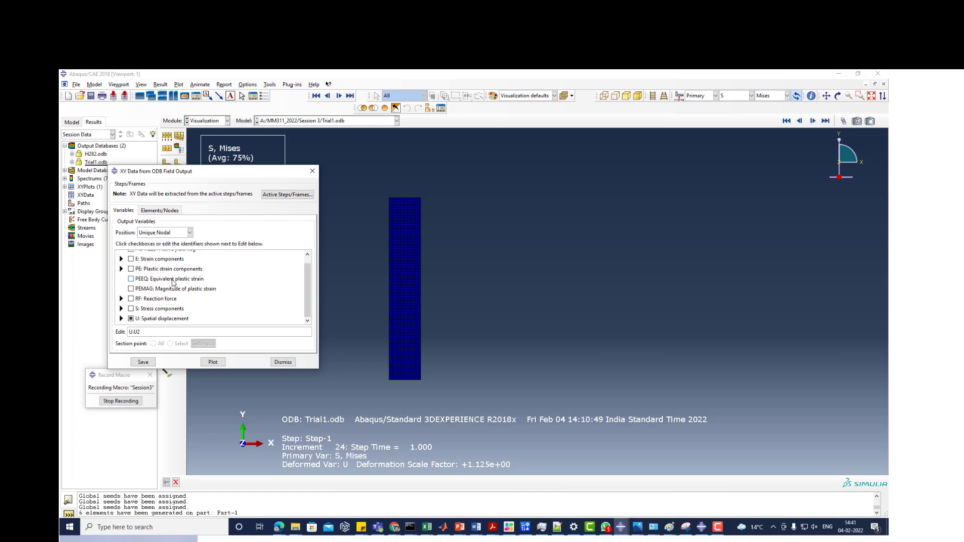
scroll(148, 285, up, 1)
scroll(149, 284, down, 1)
click(131, 319)
click(121, 299)
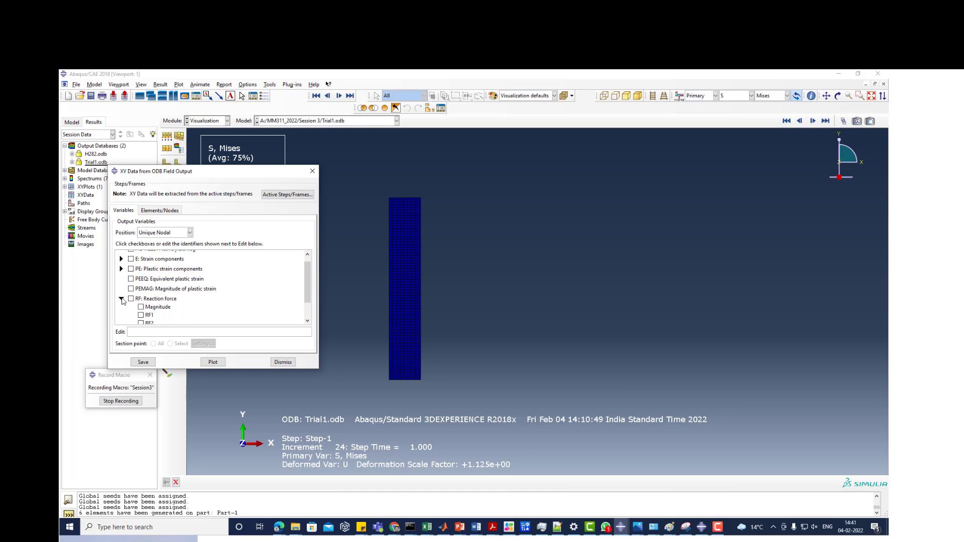
scroll(175, 306, down, 1)
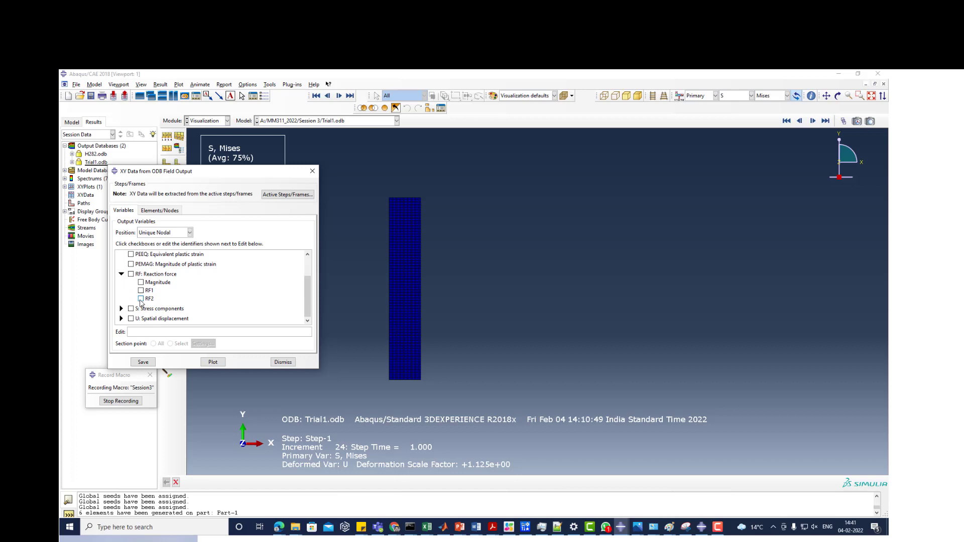
click(141, 300)
click(141, 282)
- Pick all nodes along the specimen's top edge in the viewport as the nodes for the XY data
click(173, 213)
click(186, 236)
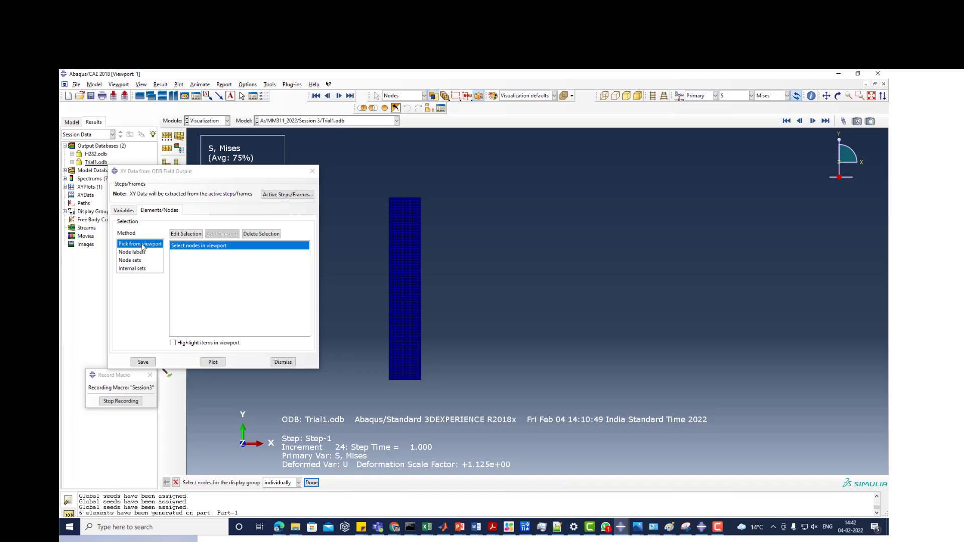
click(187, 236)
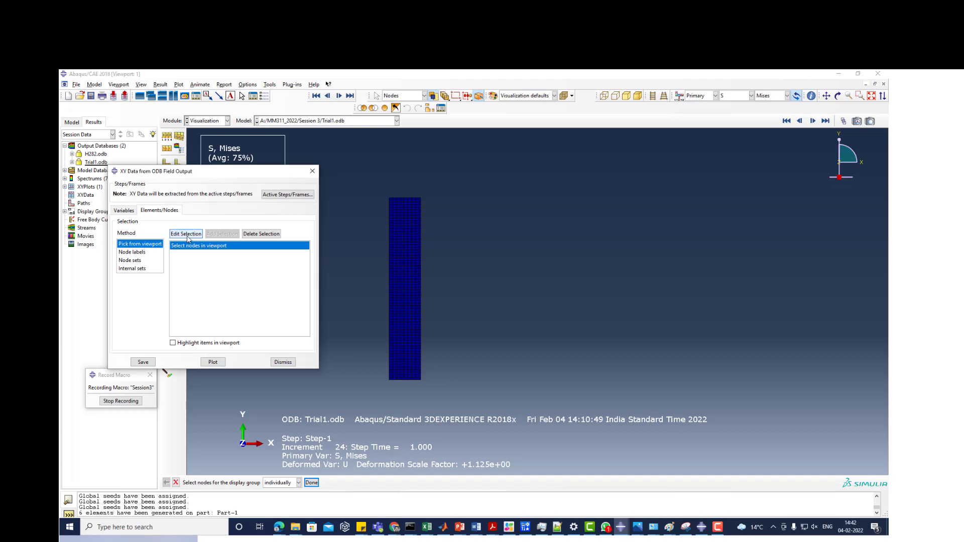
scroll(397, 186, up, 8)
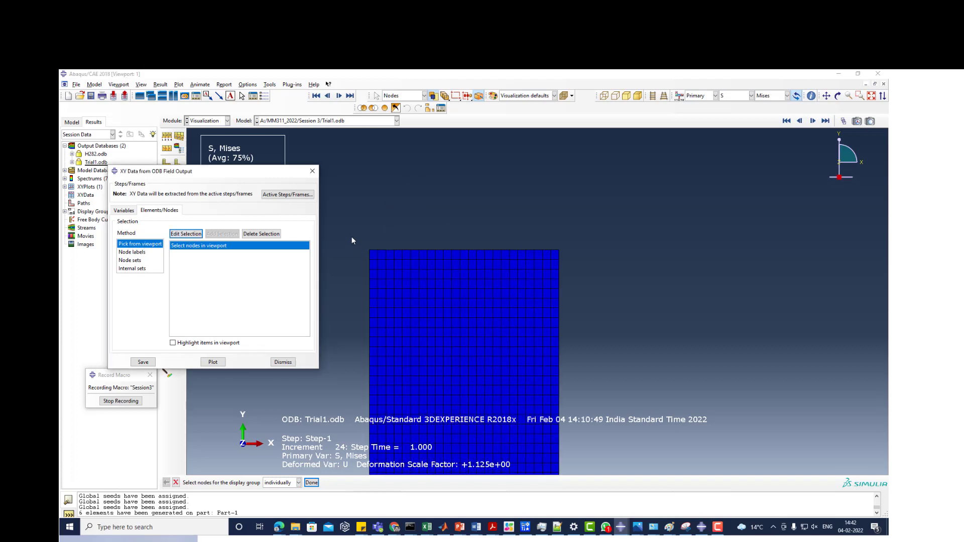
drag(351, 237, 589, 251)
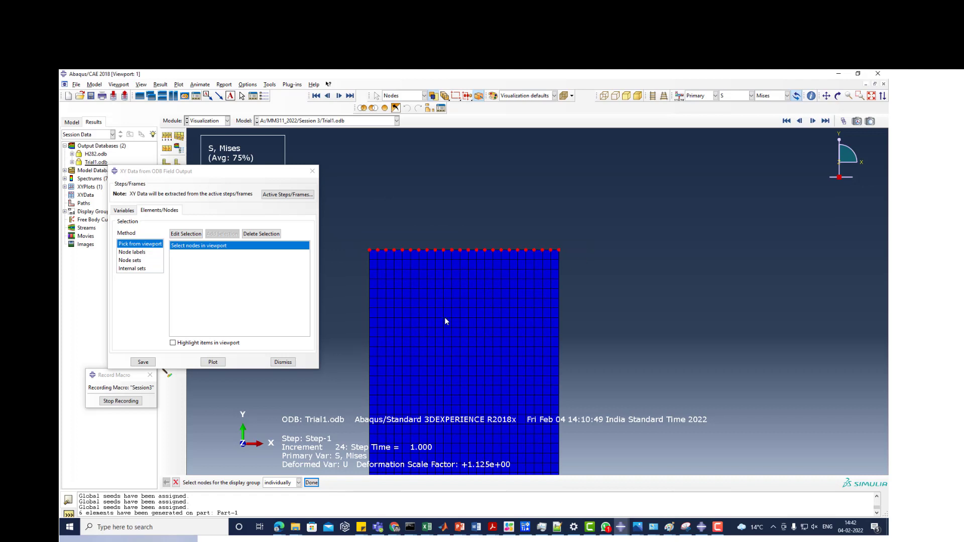
click(311, 483)
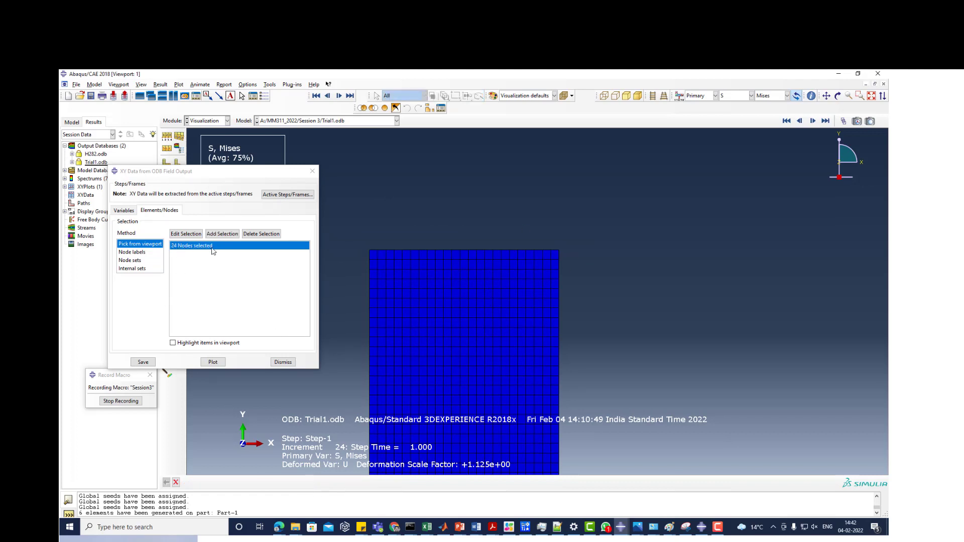
- Save the extracted reaction force XY data under their default names and close the extraction dialog
click(142, 363)
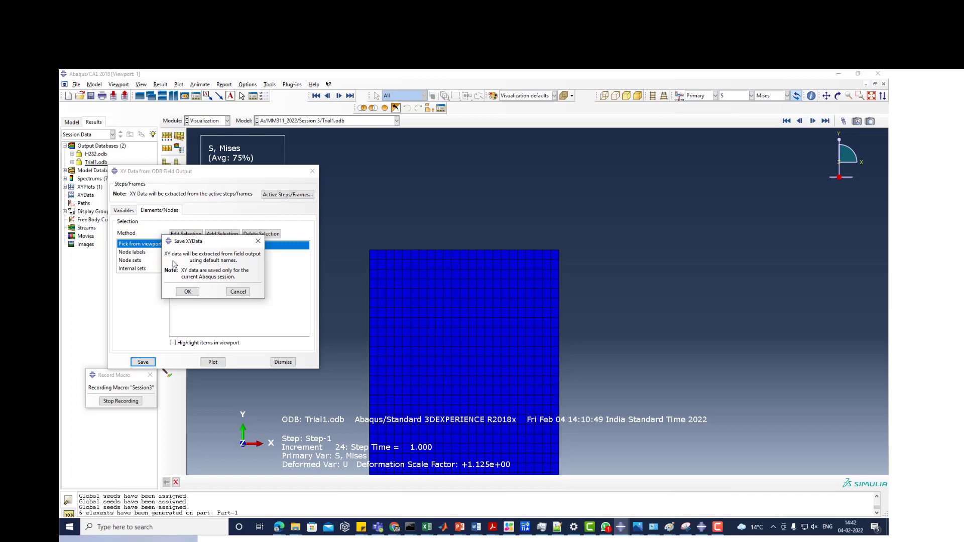
click(188, 292)
click(283, 362)
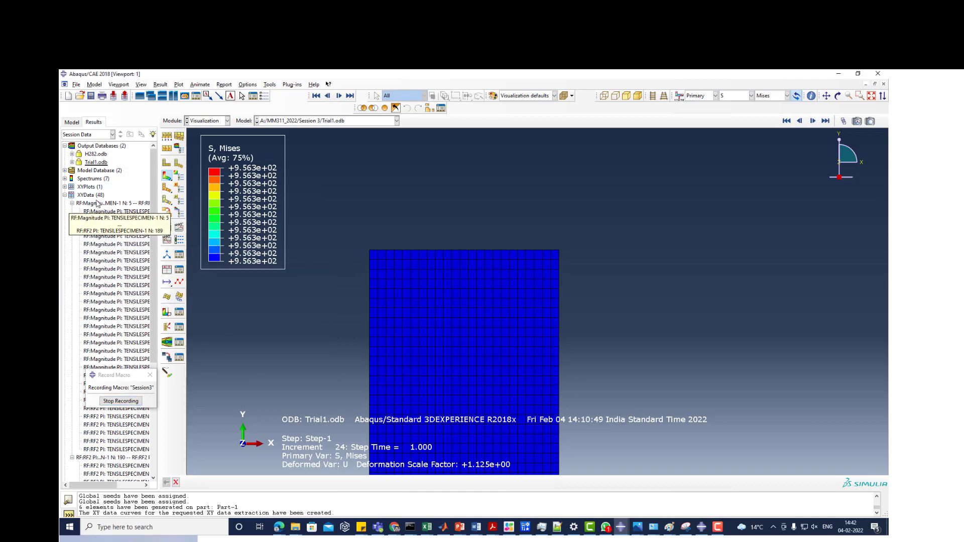
- Ungroup the XYData entries, widen the results tree, and review the reaction force Magnitude and RF2 curves listed per node
right_click(87, 195)
click(106, 221)
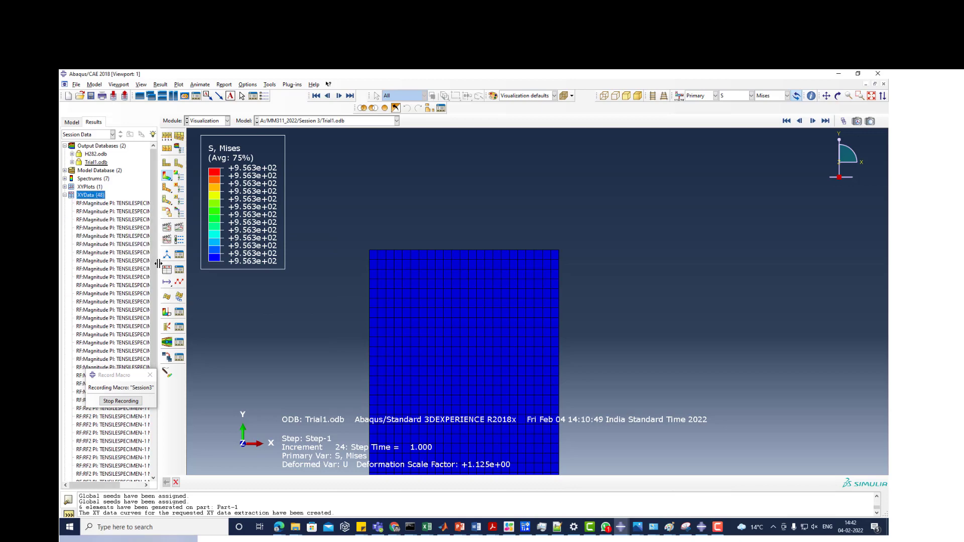
drag(158, 266, 261, 266)
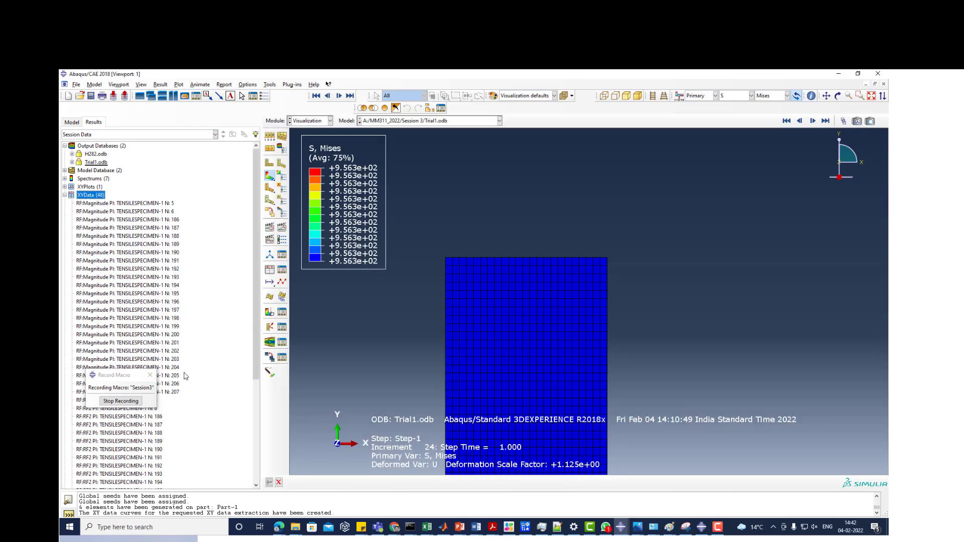
scroll(185, 377, down, 5)
scroll(194, 394, up, 5)
scroll(196, 395, down, 6)
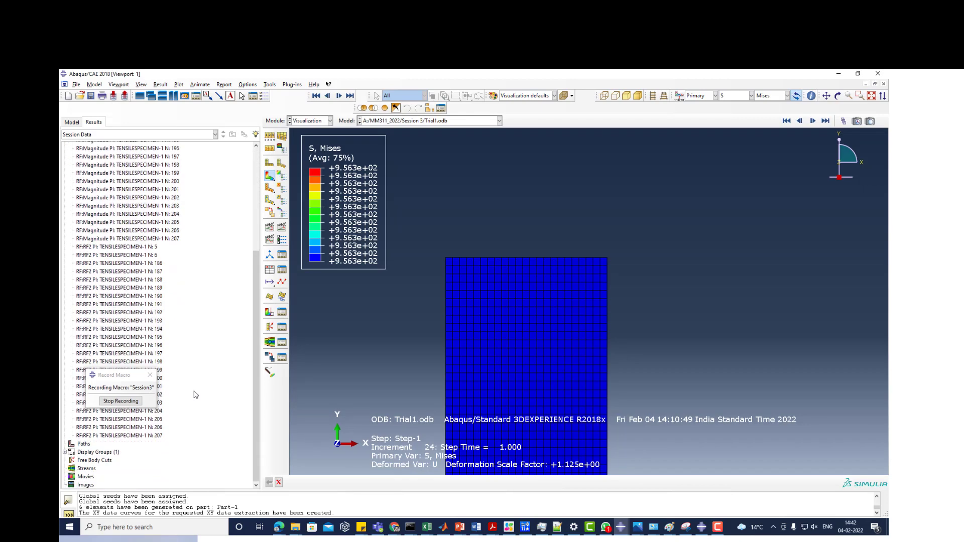
scroll(196, 394, up, 4)
scroll(196, 395, down, 4)
- Start an operation on existing XY data and set up the expression as -1 times the sum of data sets
click(269, 269)
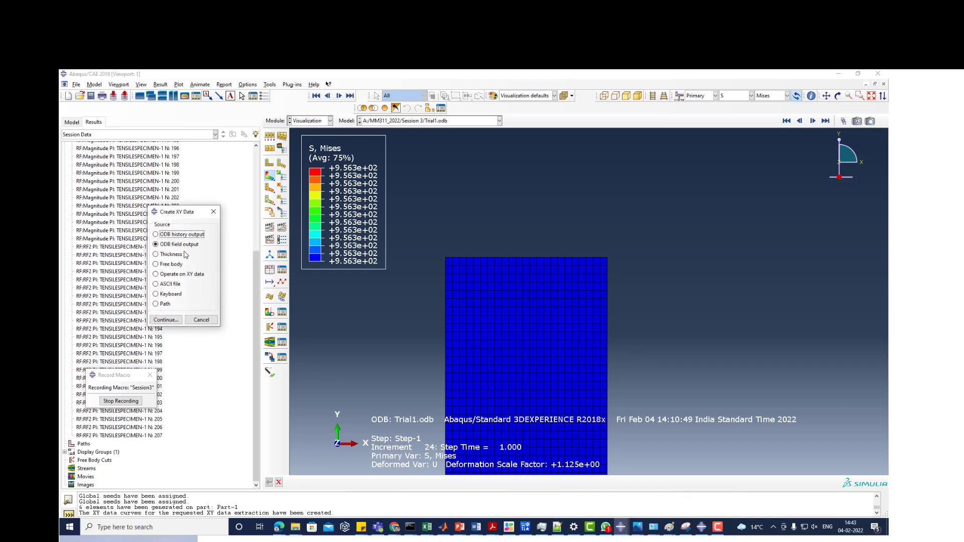
click(174, 275)
click(168, 320)
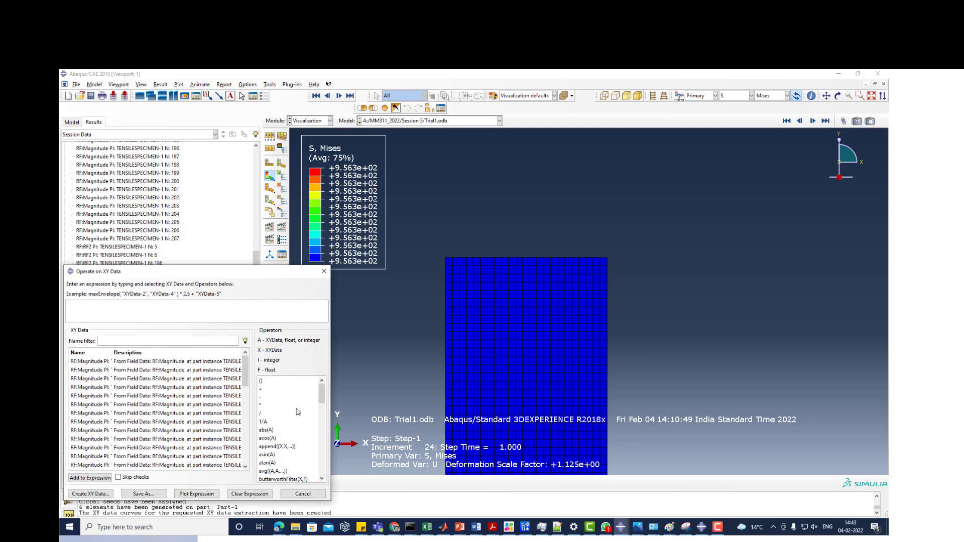
drag(322, 394, 324, 475)
double_click(273, 437)
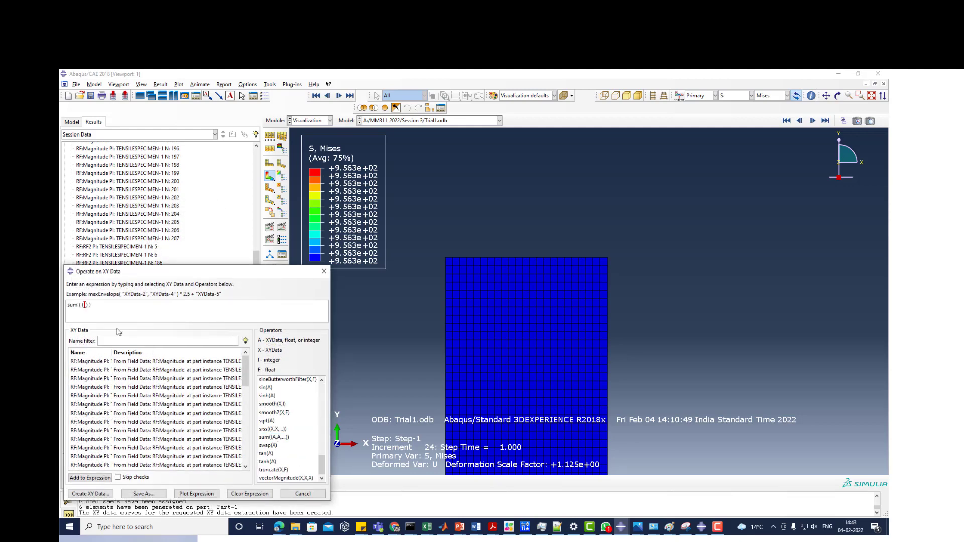
click(69, 304)
text(1*)
- Add all the RF2 curves of the specimen's top-edge nodes as arguments of the sum expression
scroll(98, 397, down, 2)
click(88, 439)
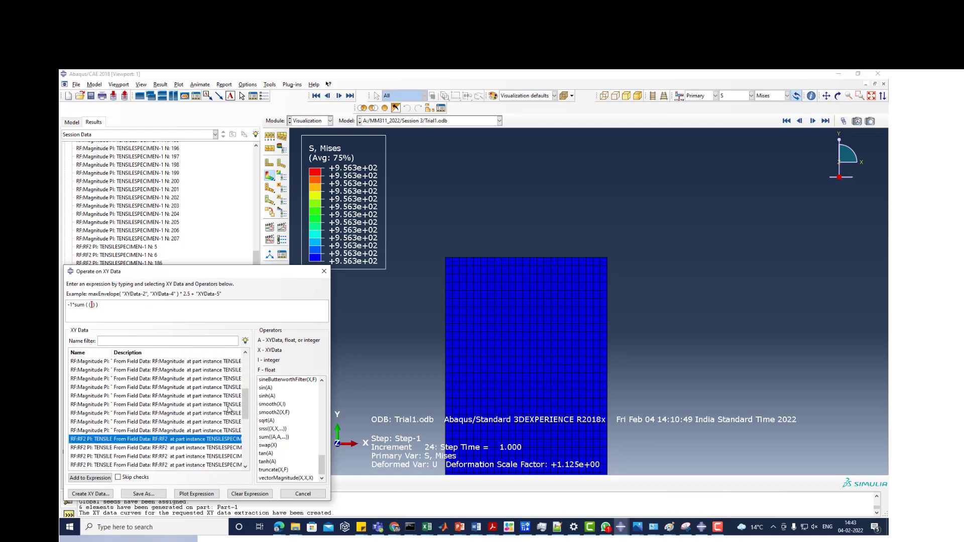
drag(246, 410, 246, 467)
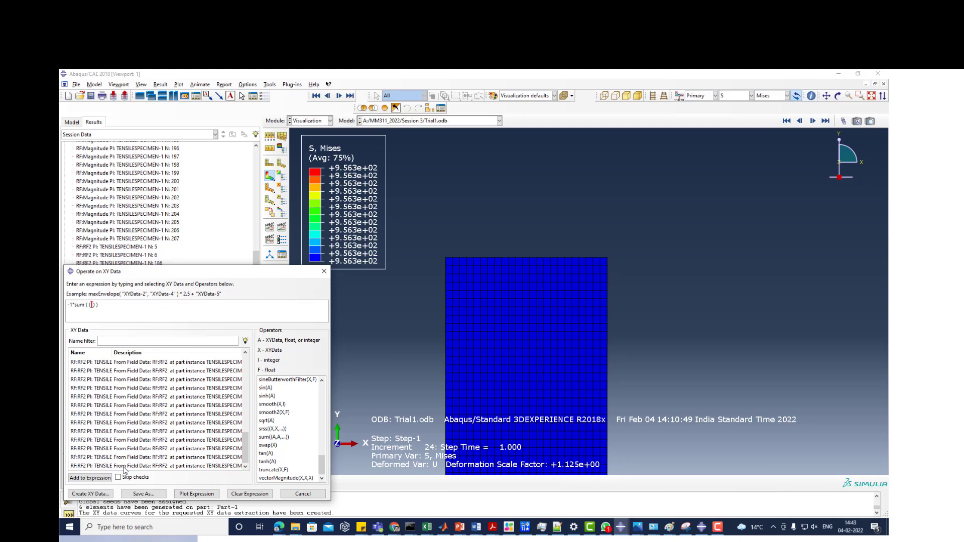
shift+click(125, 466)
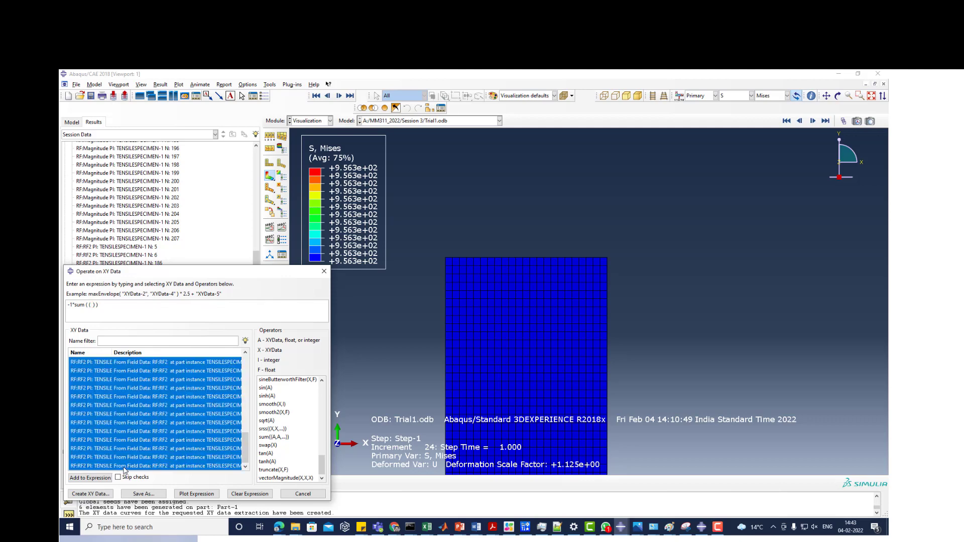
shift+double_click(124, 467)
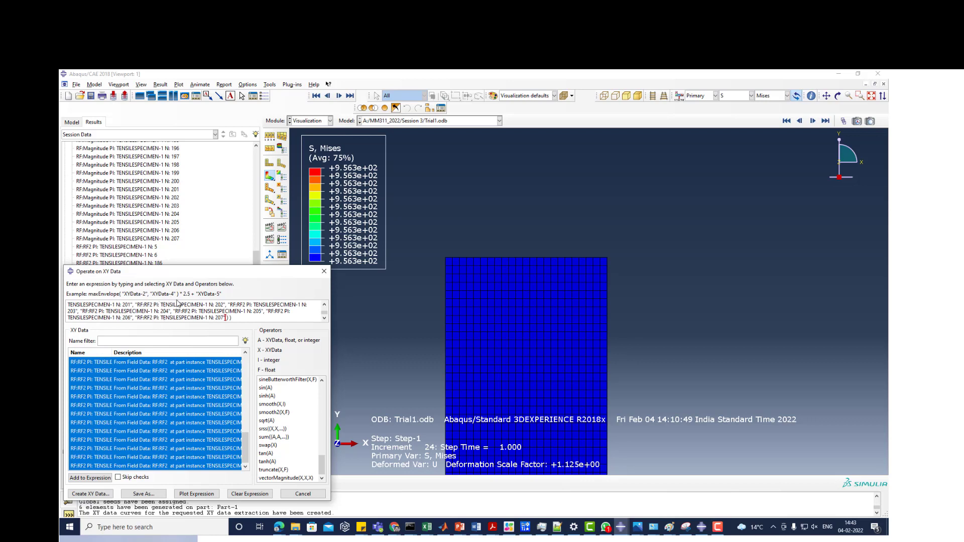
- Save the summed RF2 expression as XY data named Force and close the Operate on XY Data dialog
click(137, 496)
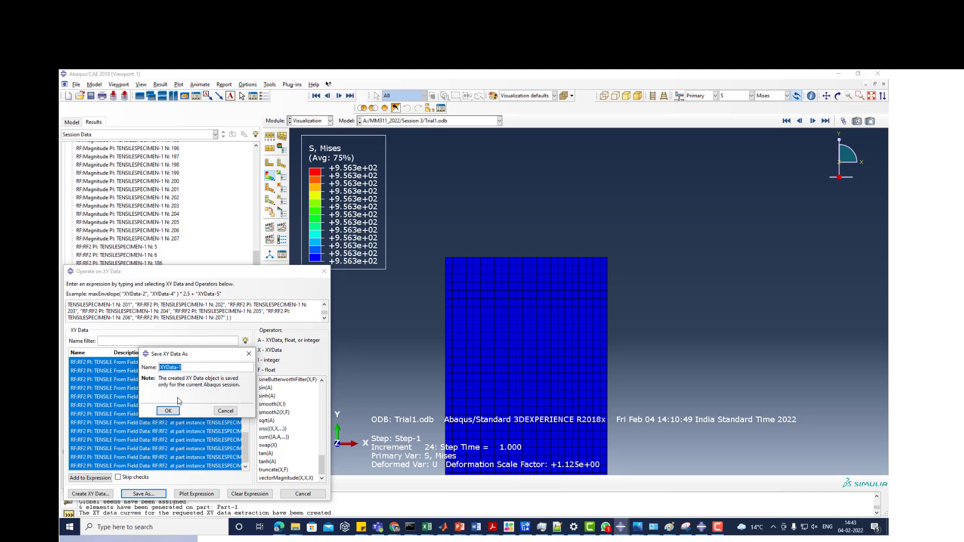
text(Force)
click(168, 411)
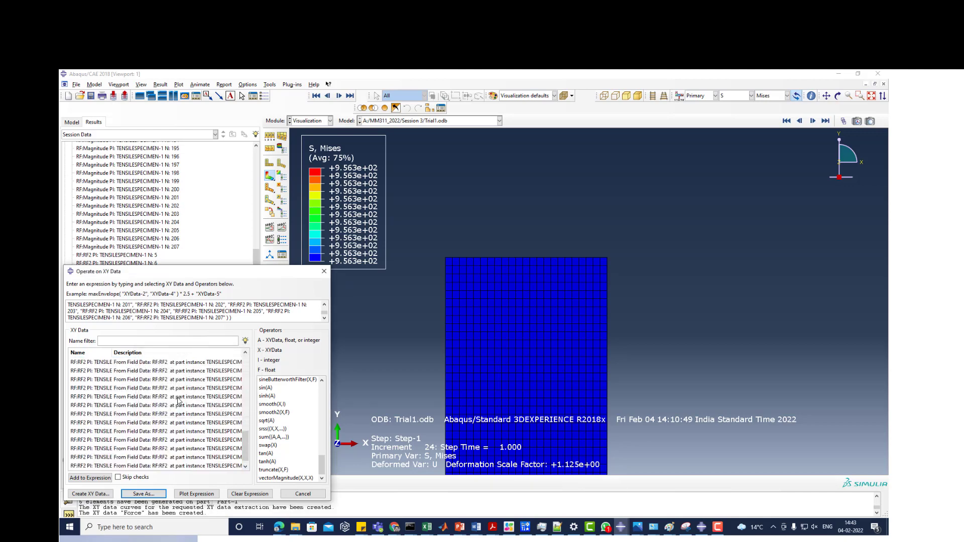
click(324, 272)
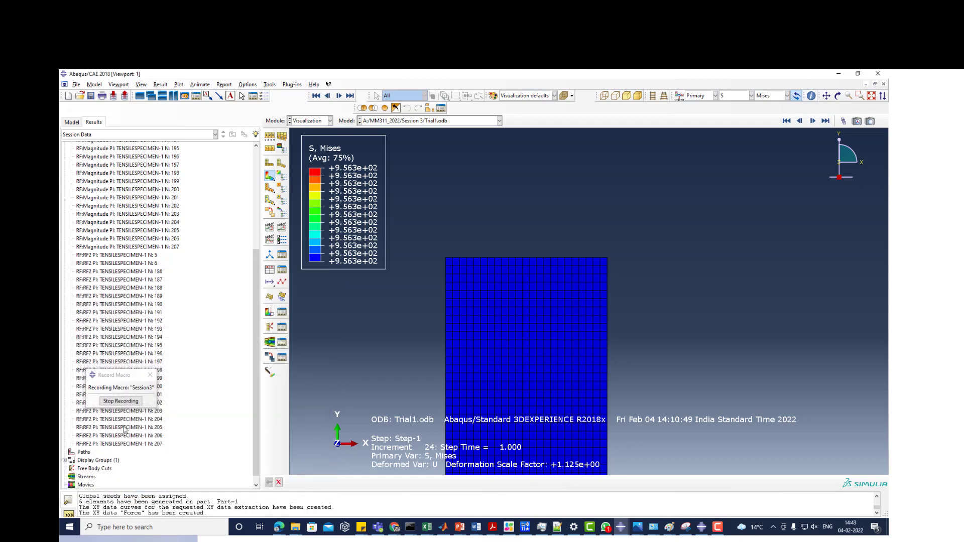
- Plot the Force XY data against time in the viewport
scroll(156, 323, up, 6)
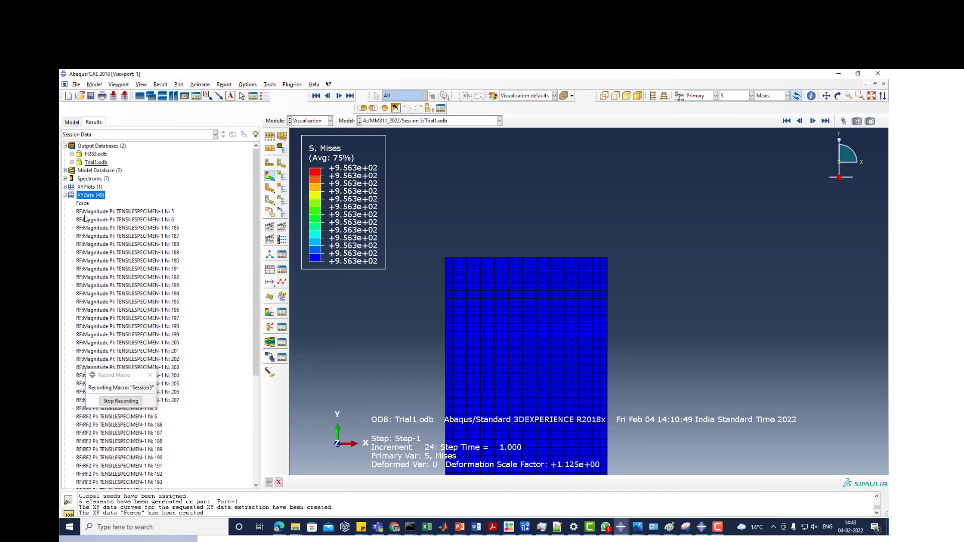
click(83, 204)
right_click(84, 206)
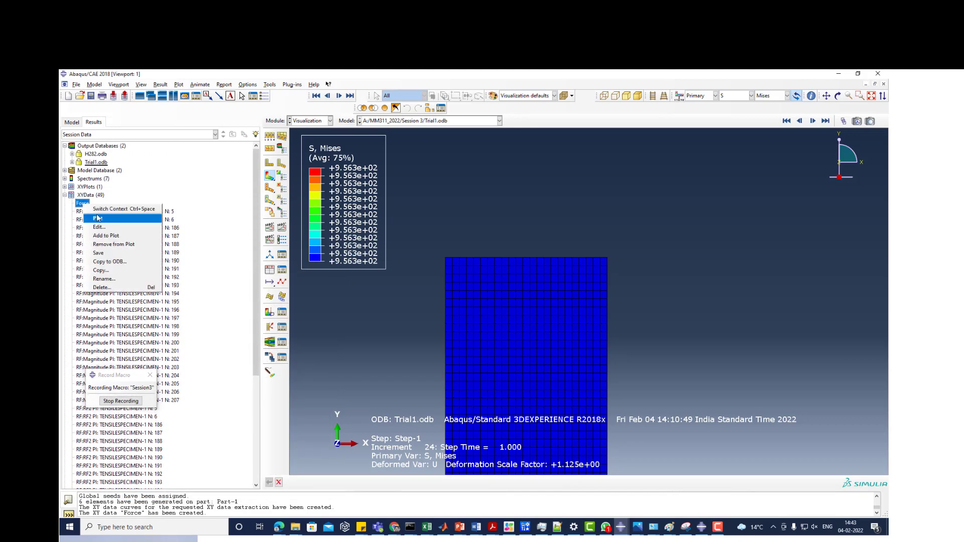
click(98, 218)
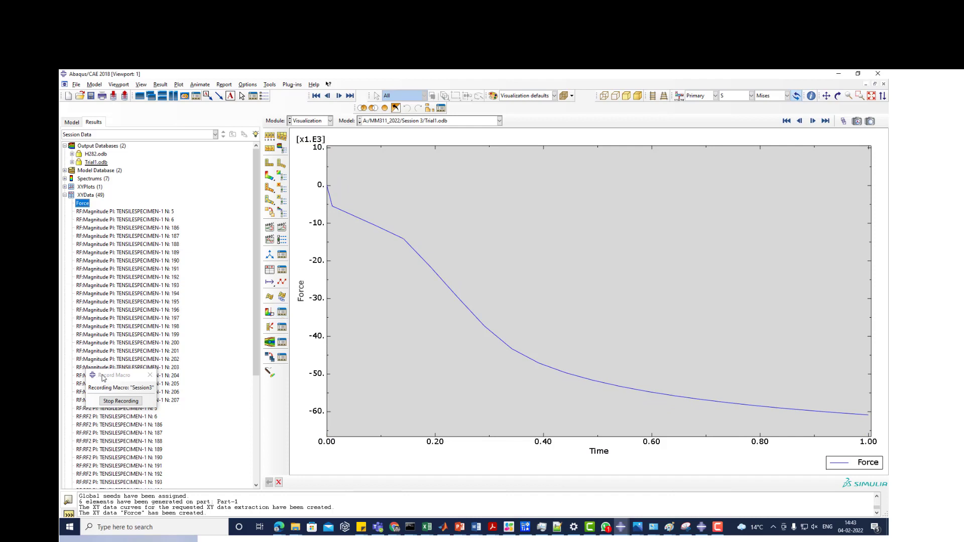
- Plot the RF2 curve of node 5 for comparison and return to the plot of the Force curve
drag(103, 376, 167, 288)
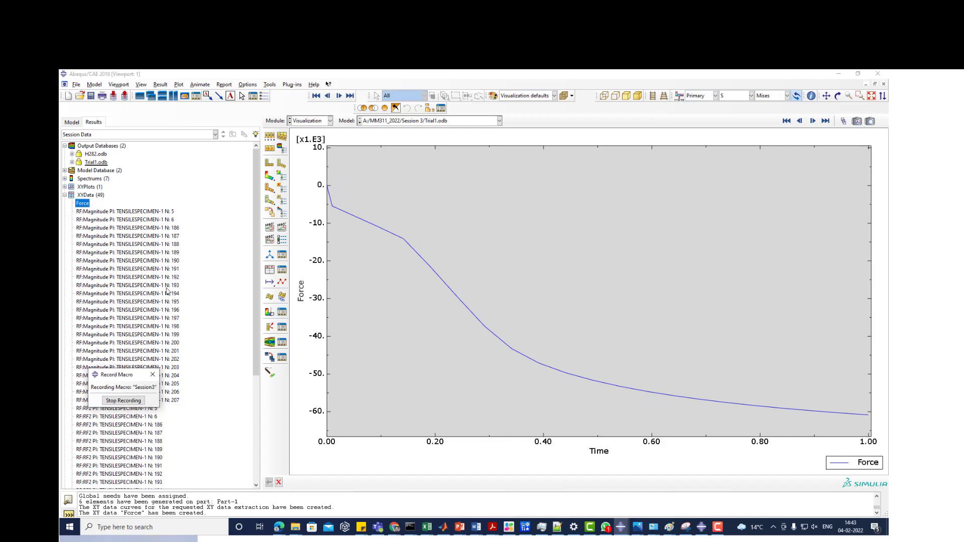
right_click(125, 412)
click(143, 424)
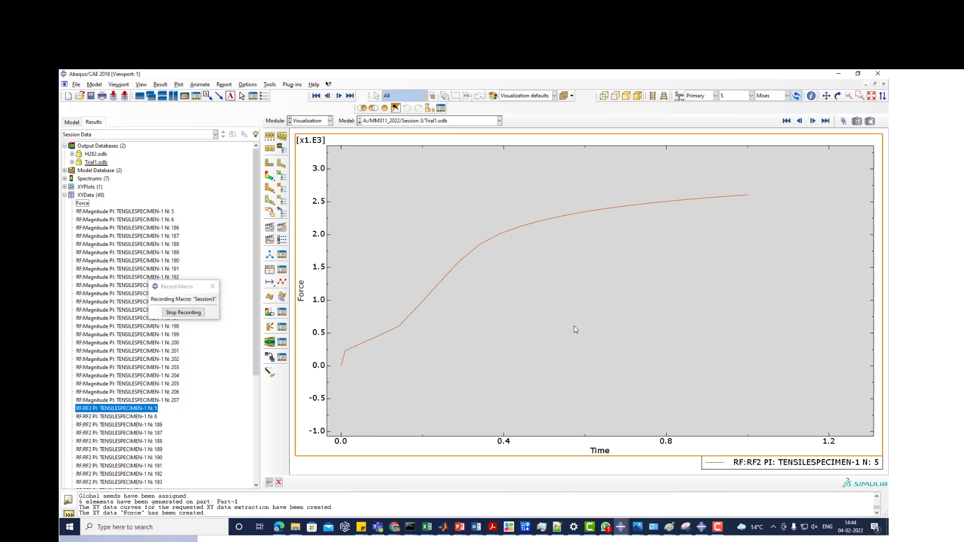
right_click(80, 206)
click(93, 221)
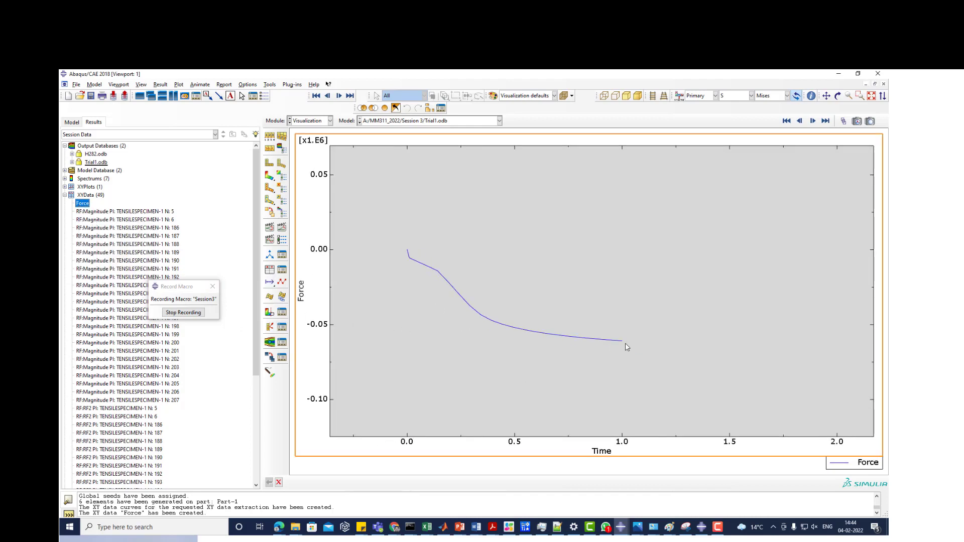
- Open the Force XY data for editing, review its table, and copy all time and force rows
right_click(82, 204)
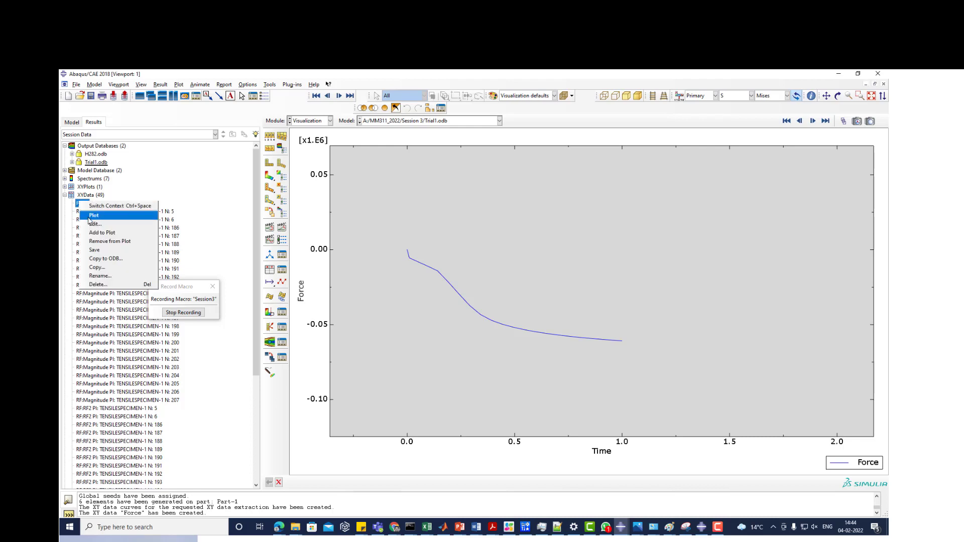
click(91, 224)
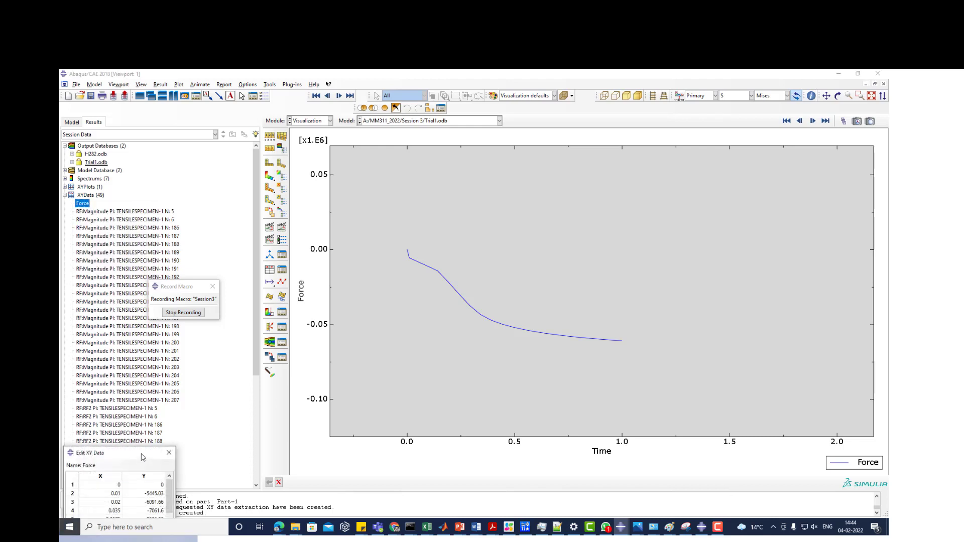
drag(143, 457, 300, 140)
scroll(279, 180, down, 5)
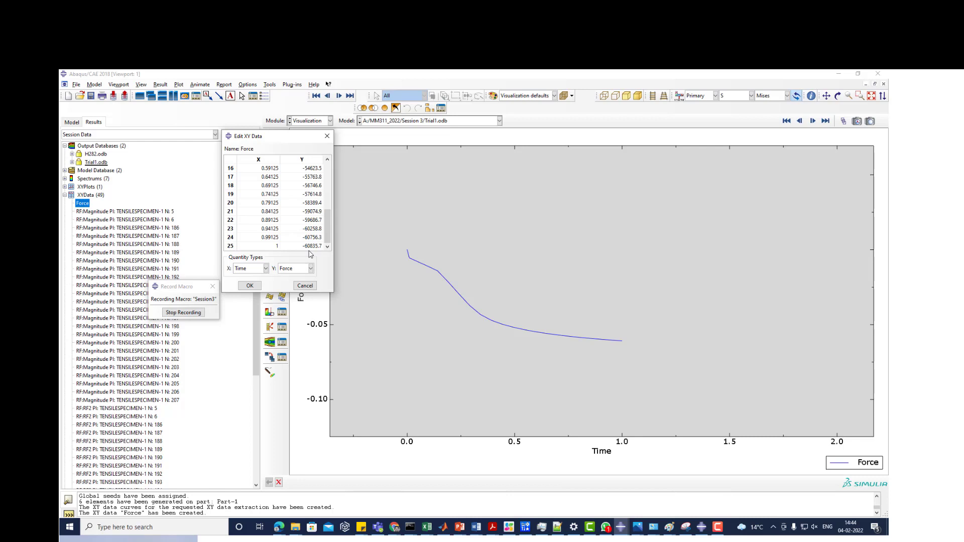
scroll(290, 210, up, 1)
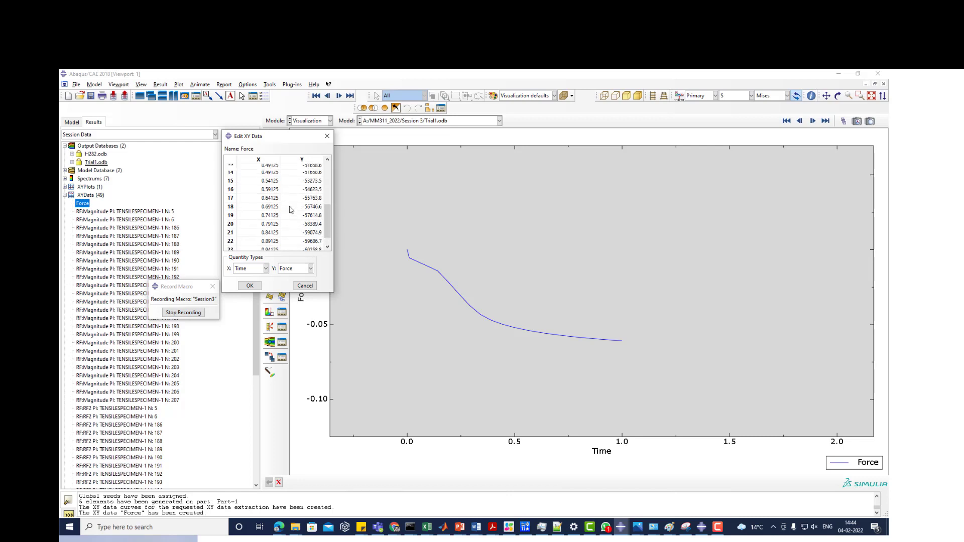
scroll(290, 209, up, 5)
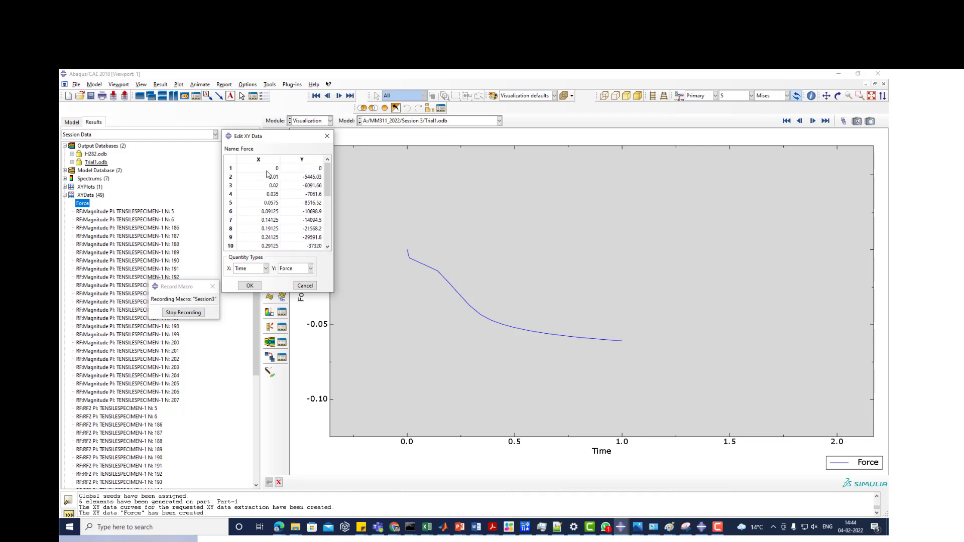
drag(267, 172, 312, 248)
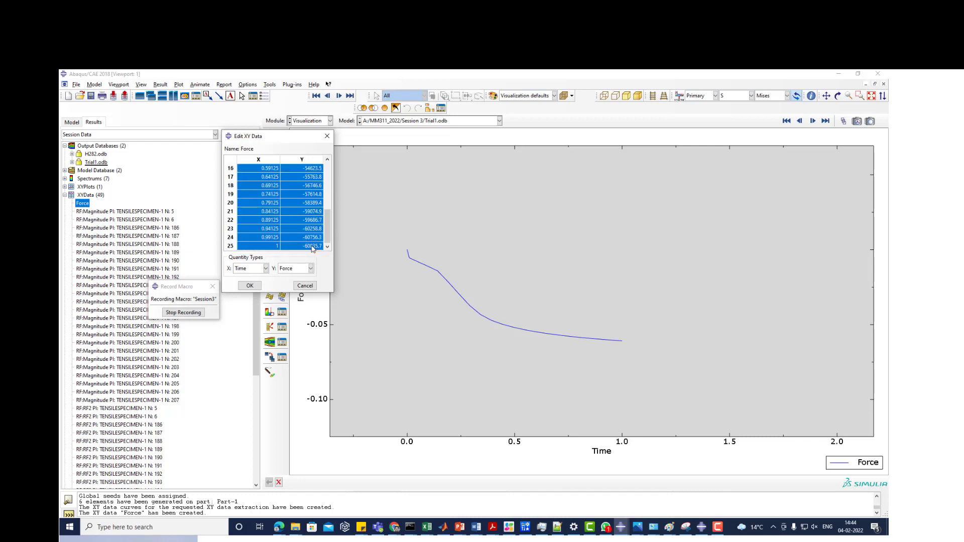
right_click(313, 248)
click(322, 255)
- Switch to the ElasticPlastic workbook in Excel, move the chart clear of the data area, and paste the copied rows starting at cell N3
click(427, 528)
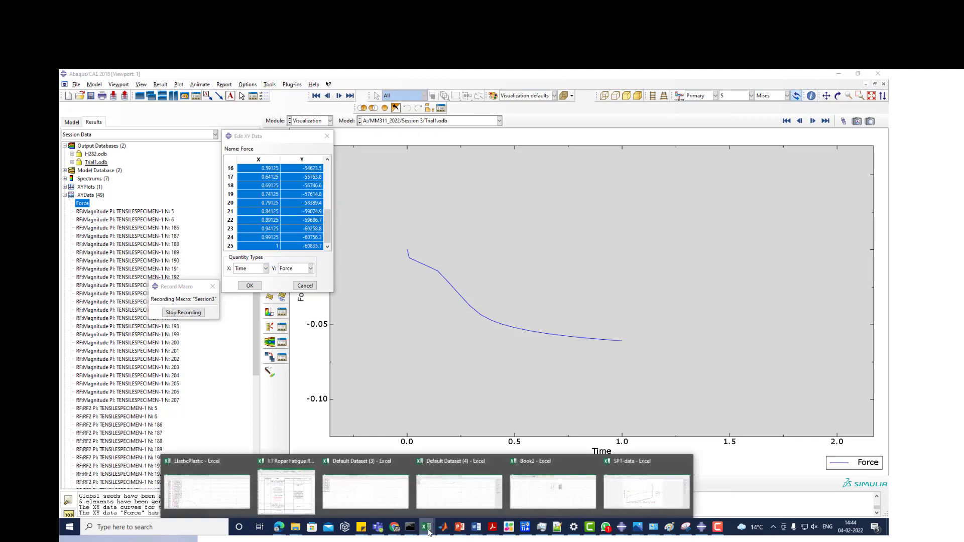
click(205, 501)
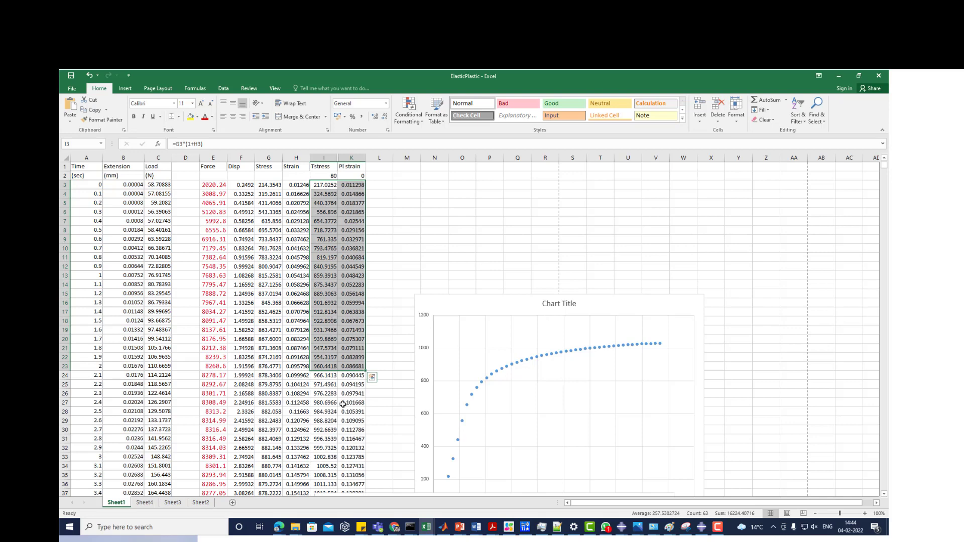
drag(466, 303, 679, 266)
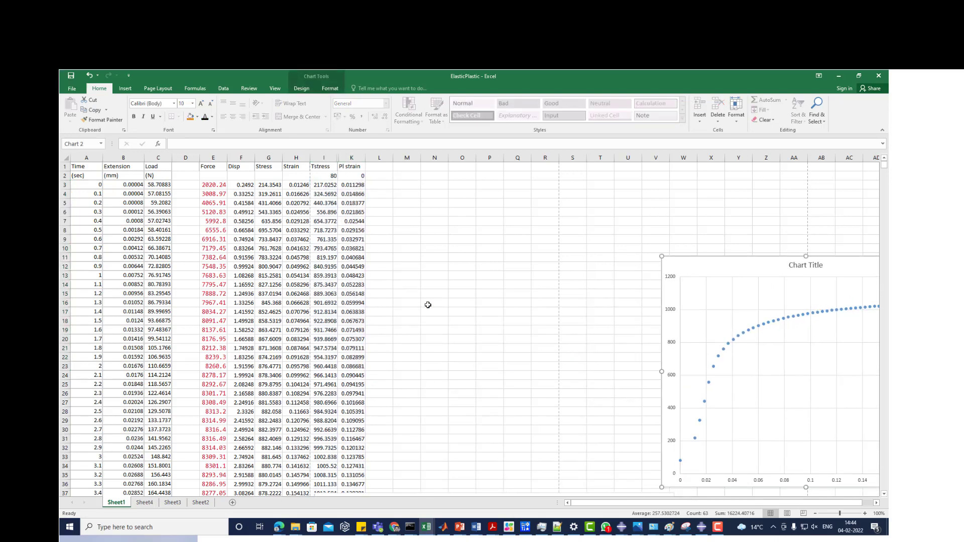
click(426, 185)
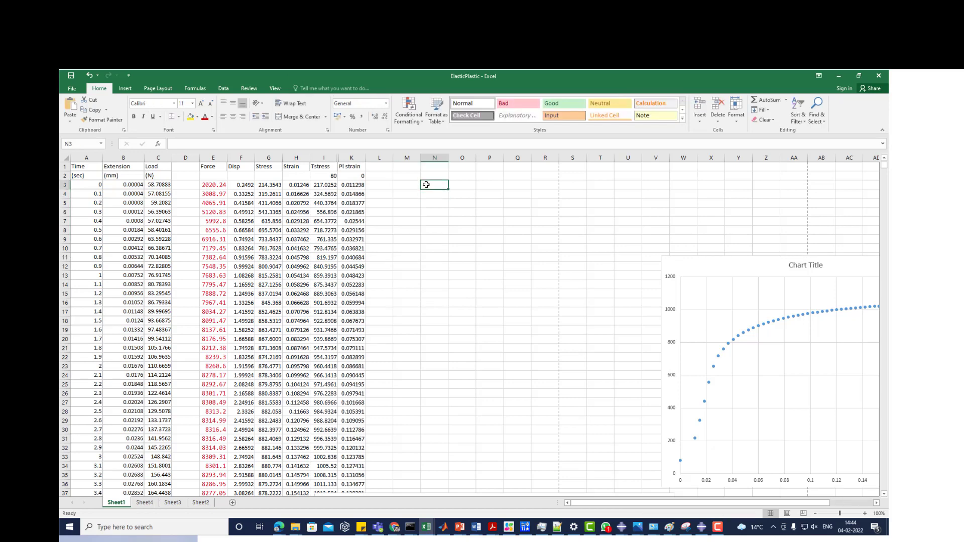
key(ctrl+v)
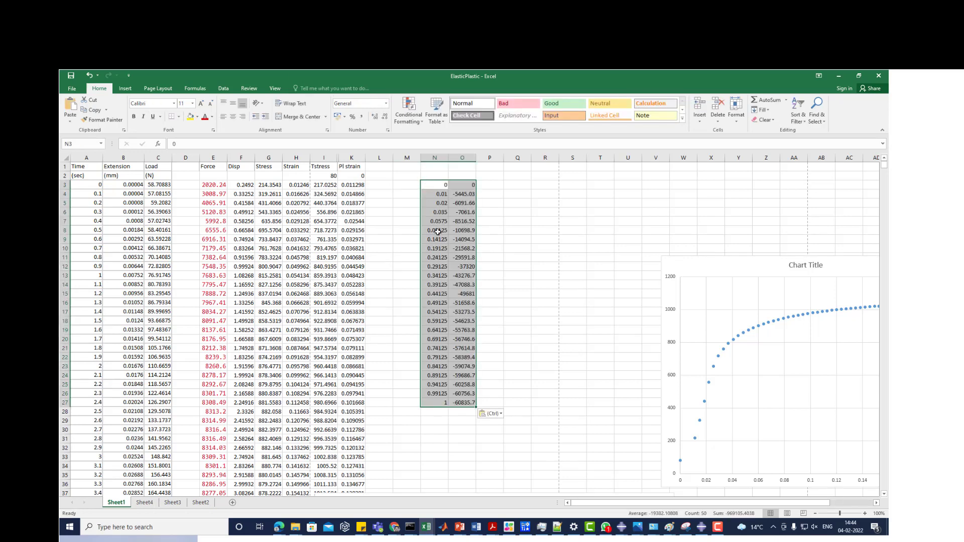
- Label the pasted columns with the headers Time in N1 and Force in O1
click(439, 174)
click(438, 165)
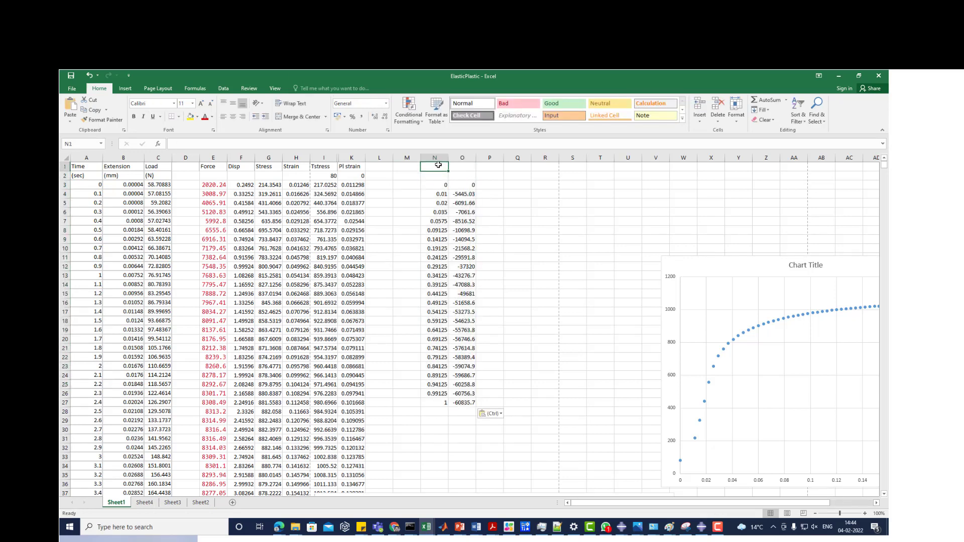
text(Time)
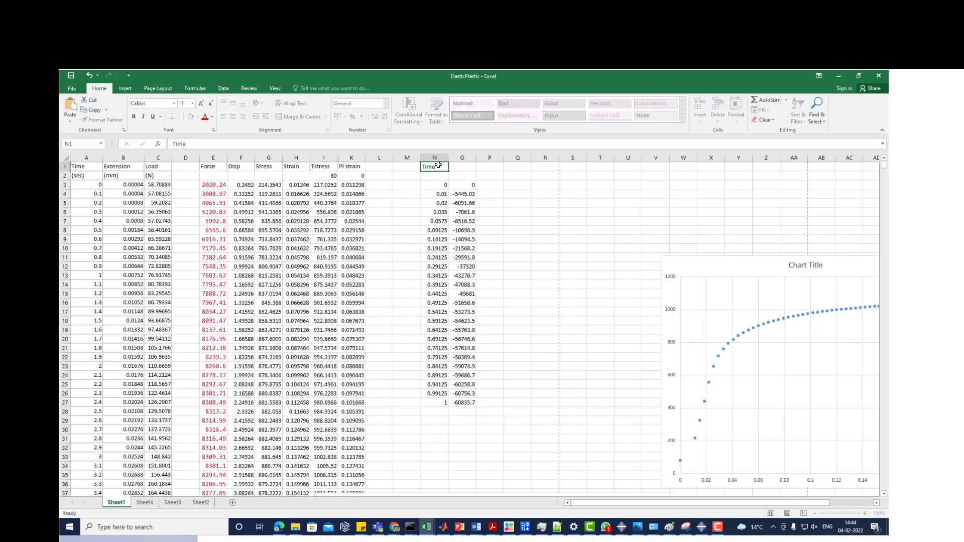
key(Tab)
key(Tab)
key(Left)
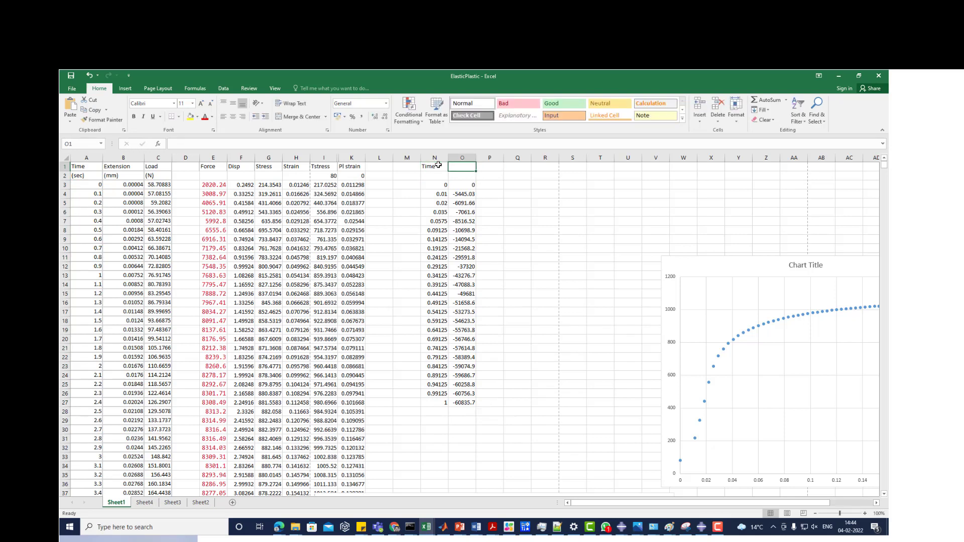
text(Force)
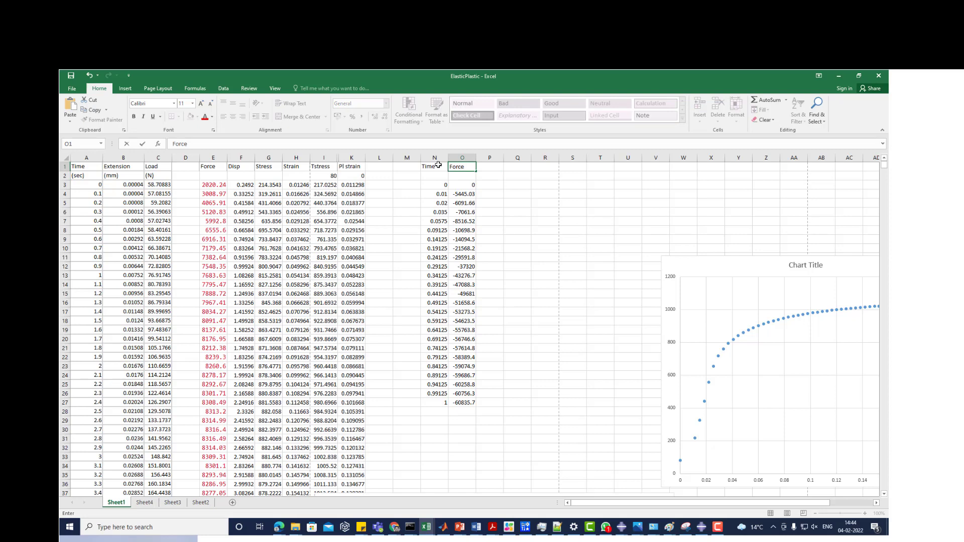
key(Tab)
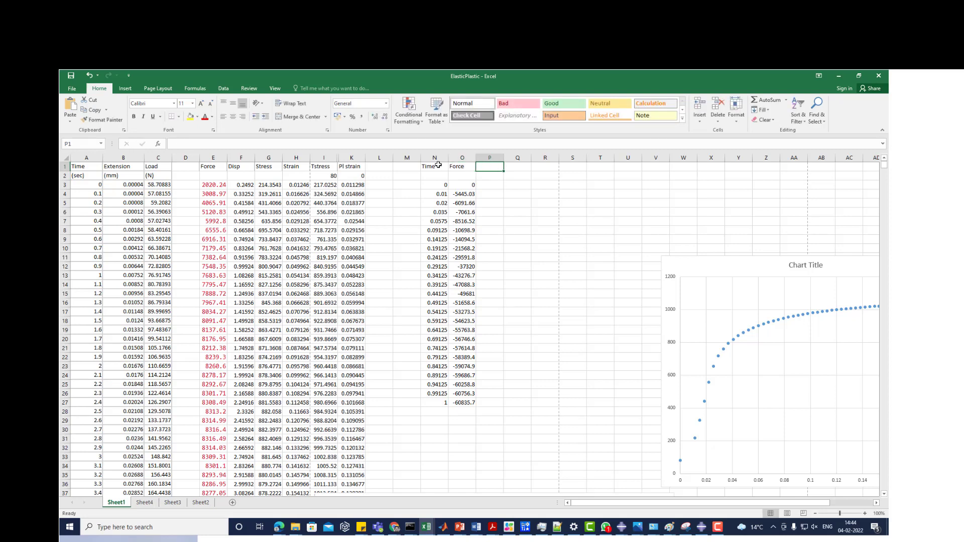
- Enter the formula =-1*O3 in cell P3 and fill it down to P27 to reverse the force signs
key(Down)
key(Down)
text(=-1)
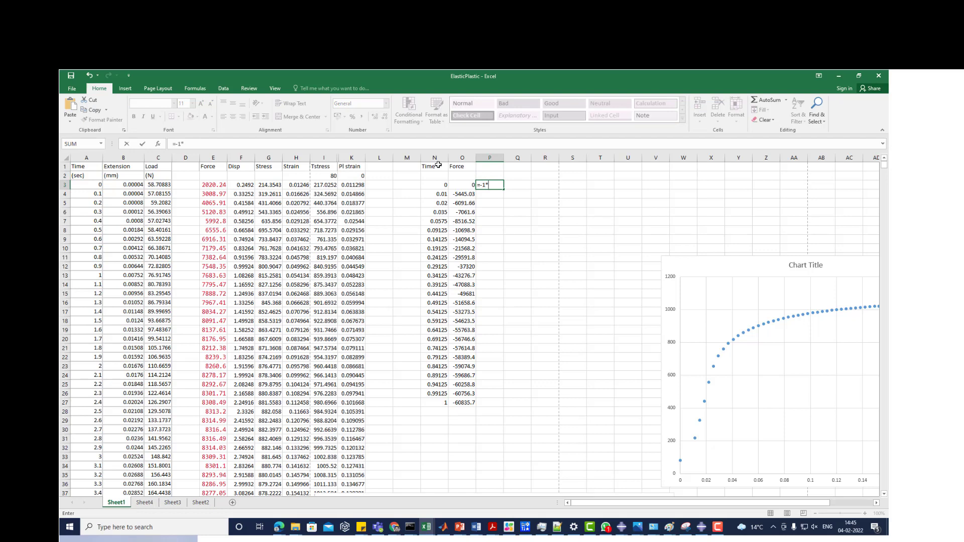
text(*)
key(Left)
key(Return)
click(496, 185)
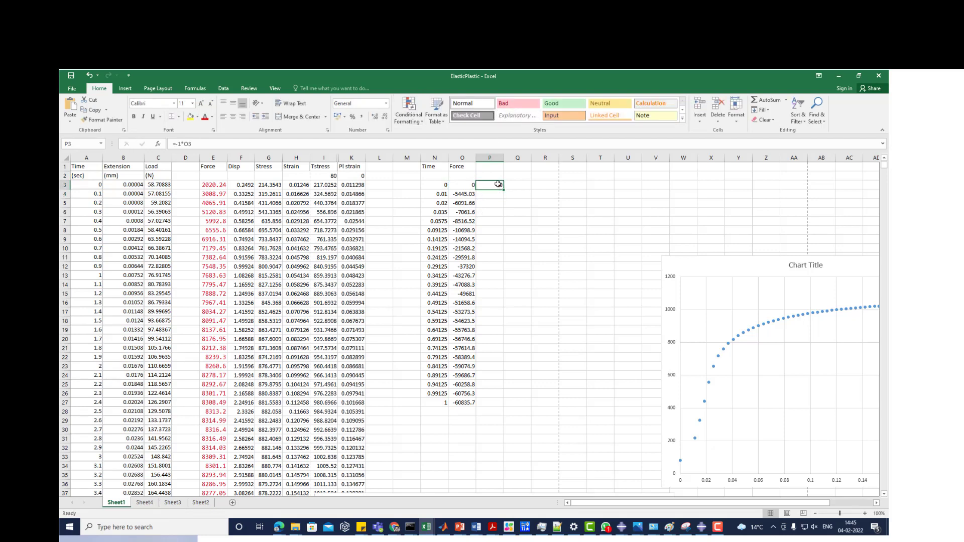
double_click(503, 188)
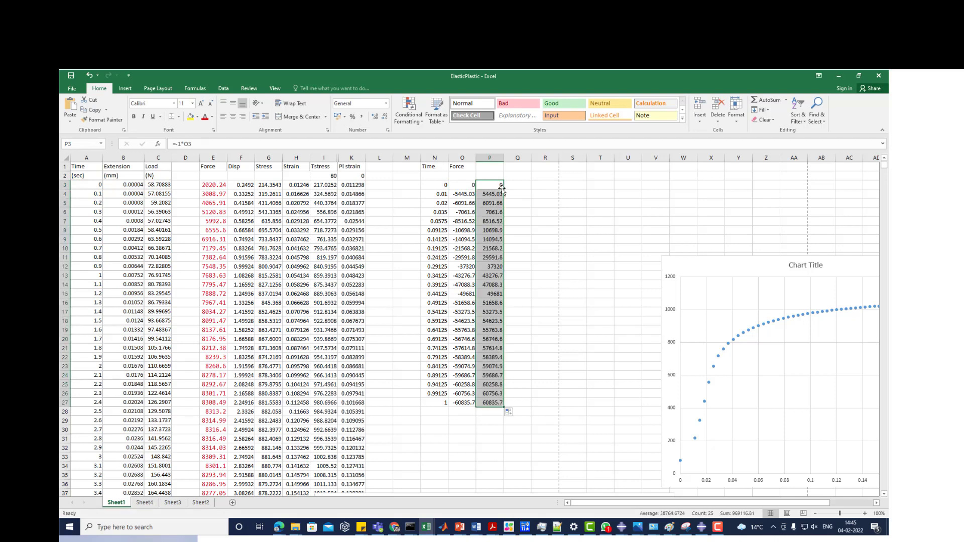
- Move the Force header from cell O1 to P1 so it sits above the sign-reversed values
click(512, 186)
click(488, 167)
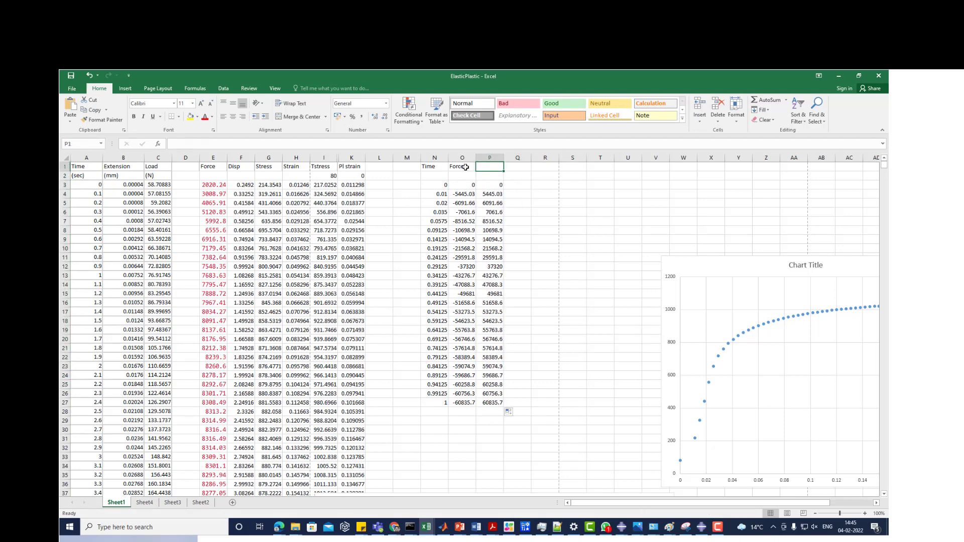
click(465, 167)
drag(465, 167, 496, 171)
- Enter the header Disp in cell Q1 and move it to R1
click(522, 163)
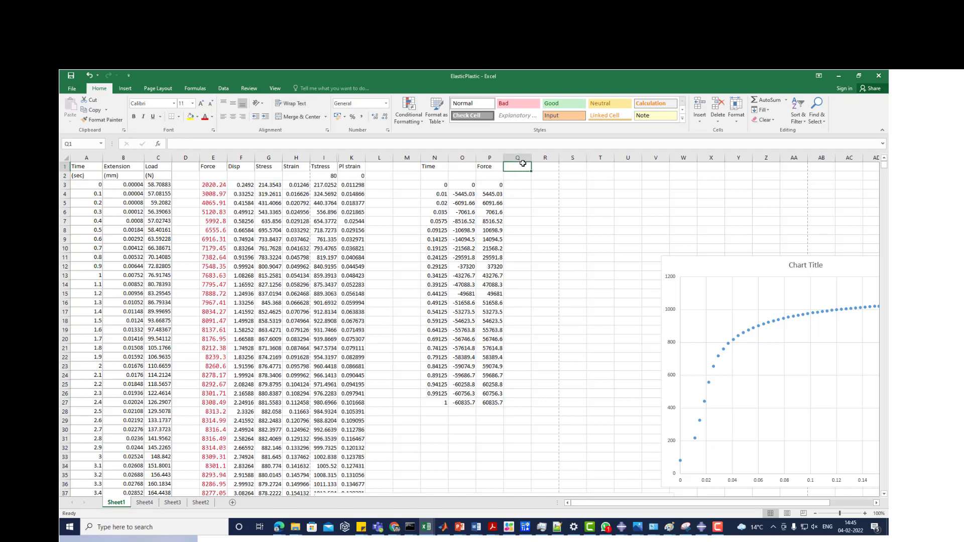
text(Disp)
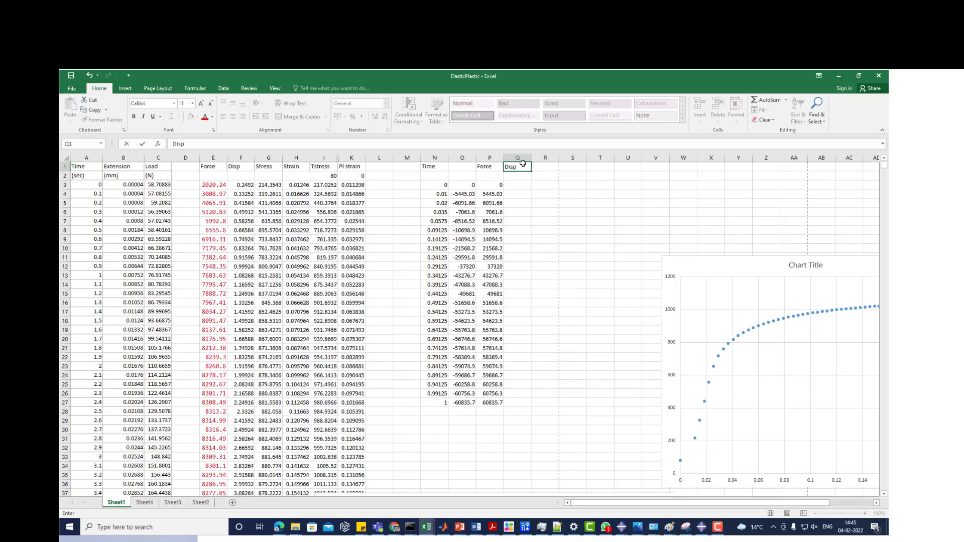
key(Return)
click(522, 167)
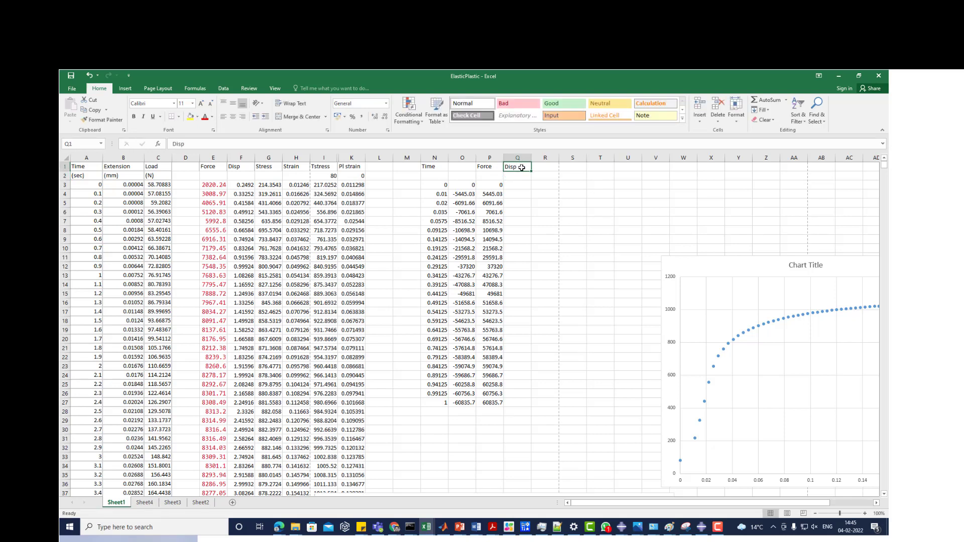
key(ctrl+c)
click(552, 164)
key(ctrl+v)
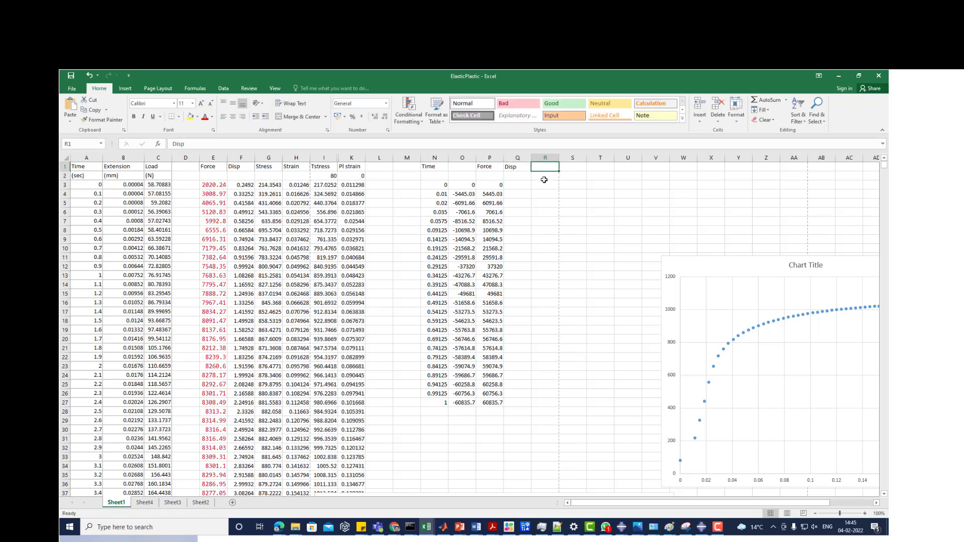
click(540, 185)
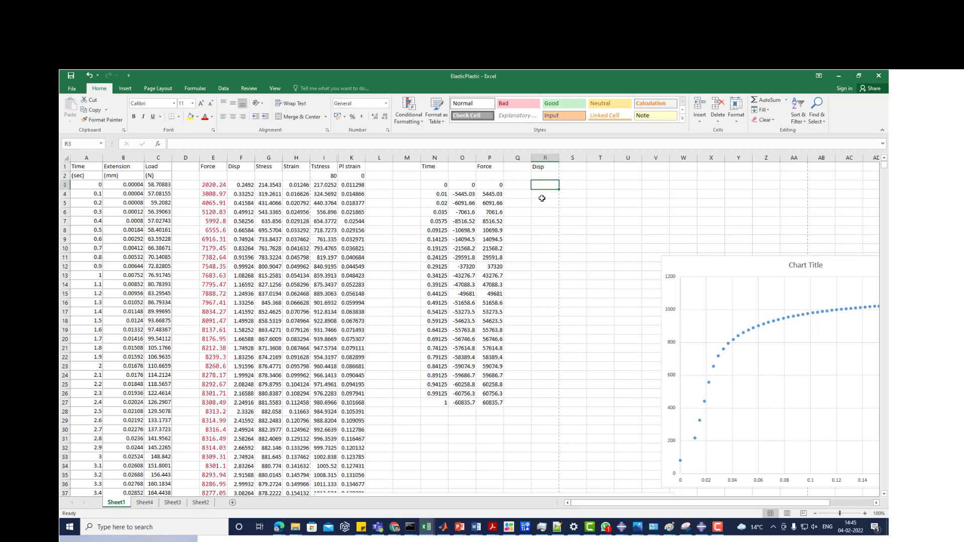
- Switch to Abaqus/CAE and delete all XY data from the session, from Force through the last RF2 curve
click(838, 76)
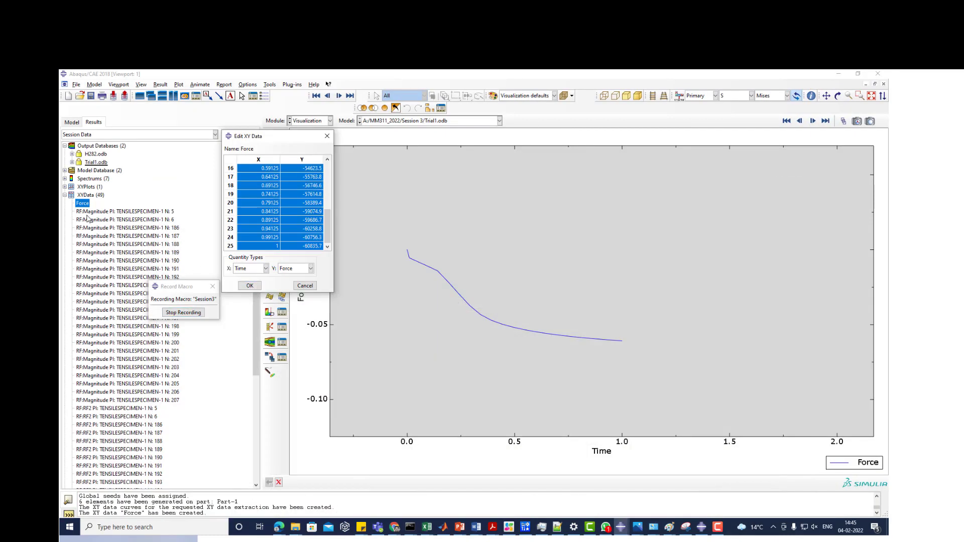
scroll(125, 386, down, 1)
scroll(126, 386, down, 6)
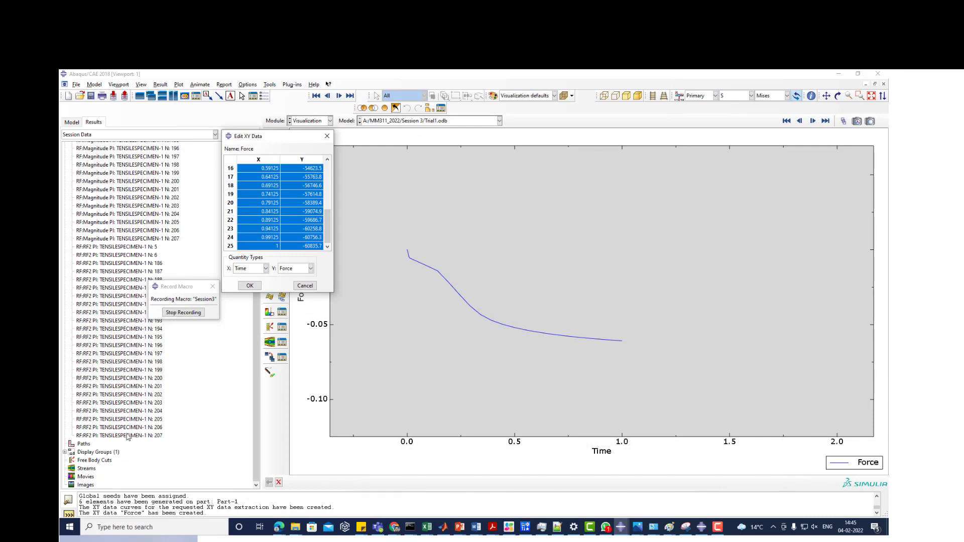
shift+click(128, 436)
right_click(127, 436)
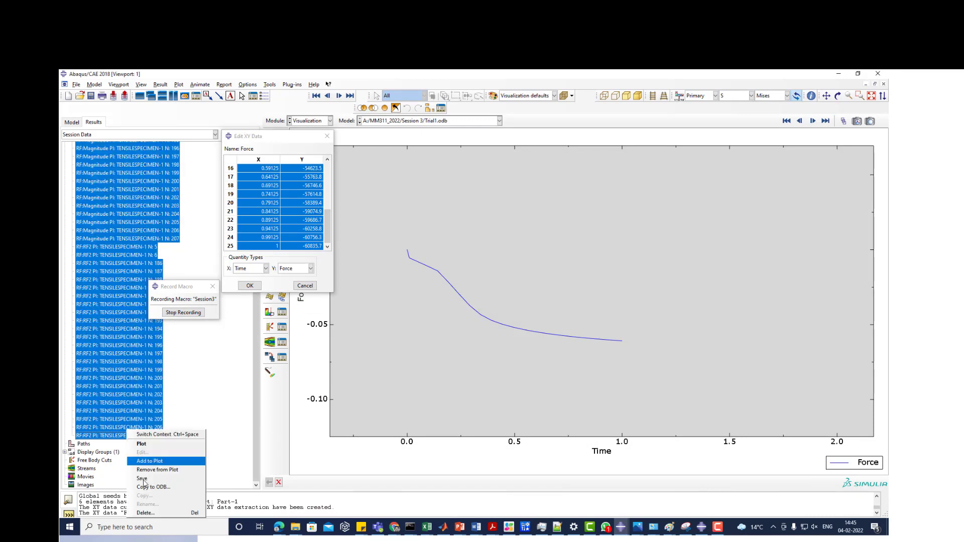
click(151, 515)
click(451, 308)
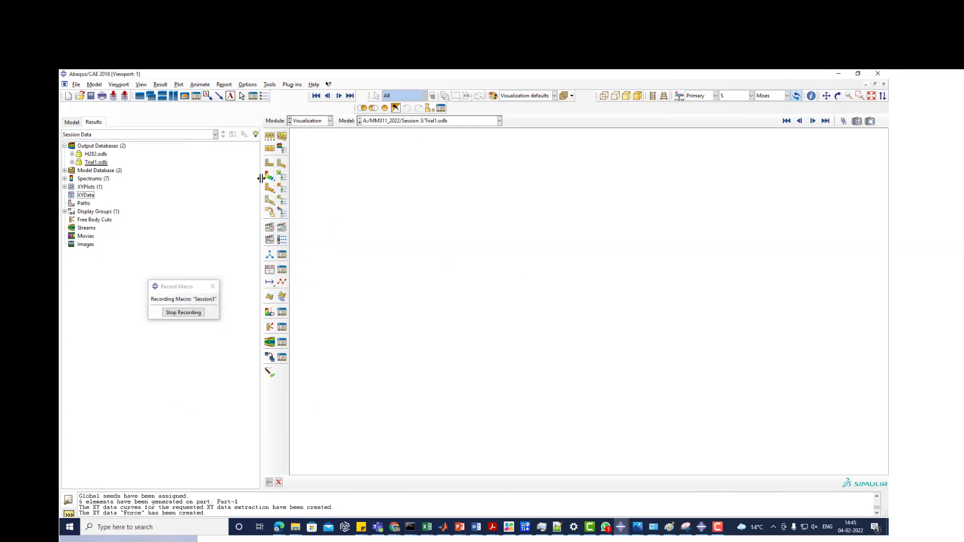
- Plot the Mises stress contours on the deformed specimen from Trial1.odb
click(270, 176)
scroll(402, 251, down, 5)
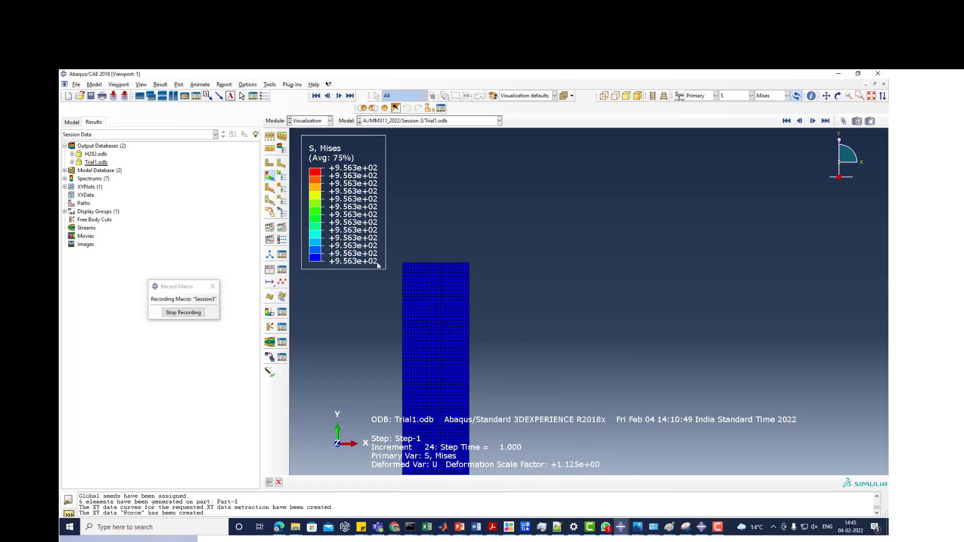
scroll(322, 367, up, 2)
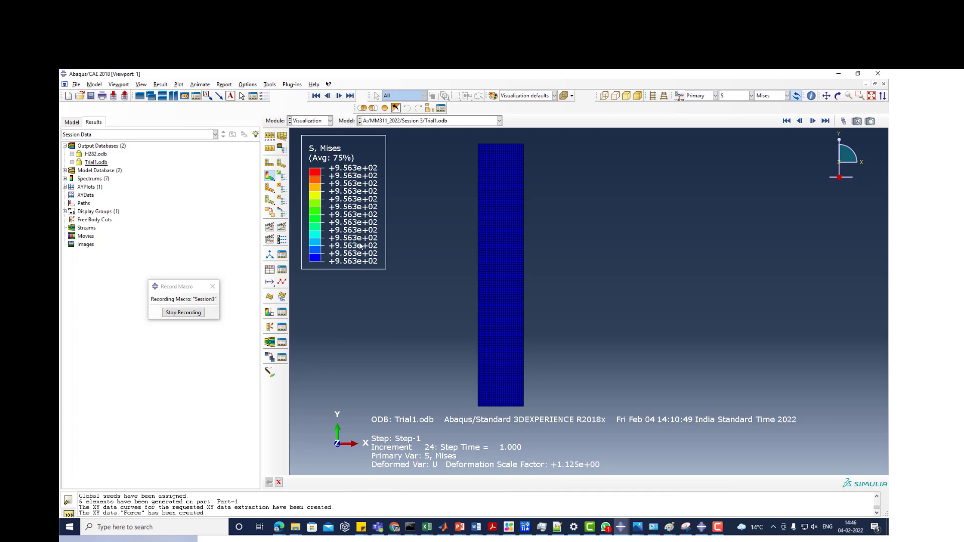
- Start creating XY data from ODB field output at Unique Nodal position, replacing the reaction force variables with displacement U2
click(269, 271)
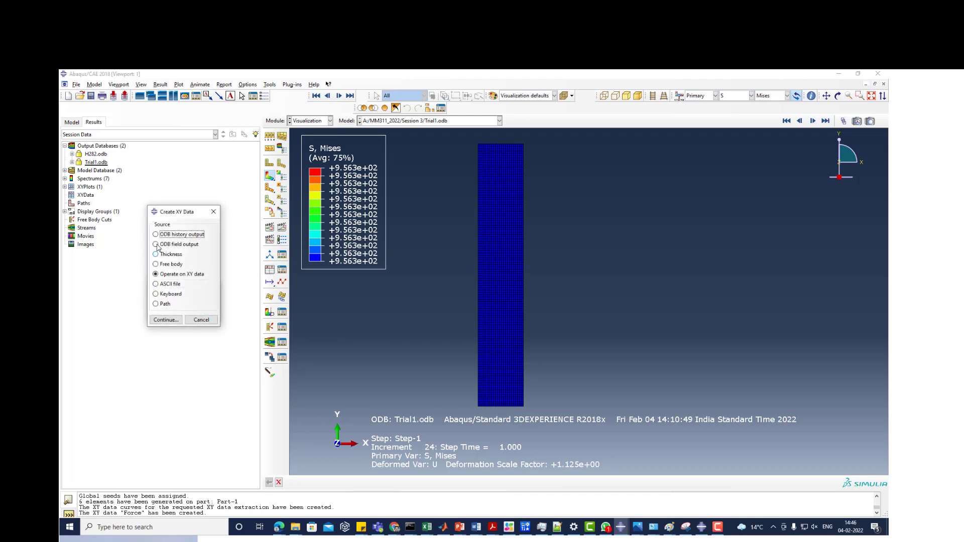
click(156, 244)
click(173, 319)
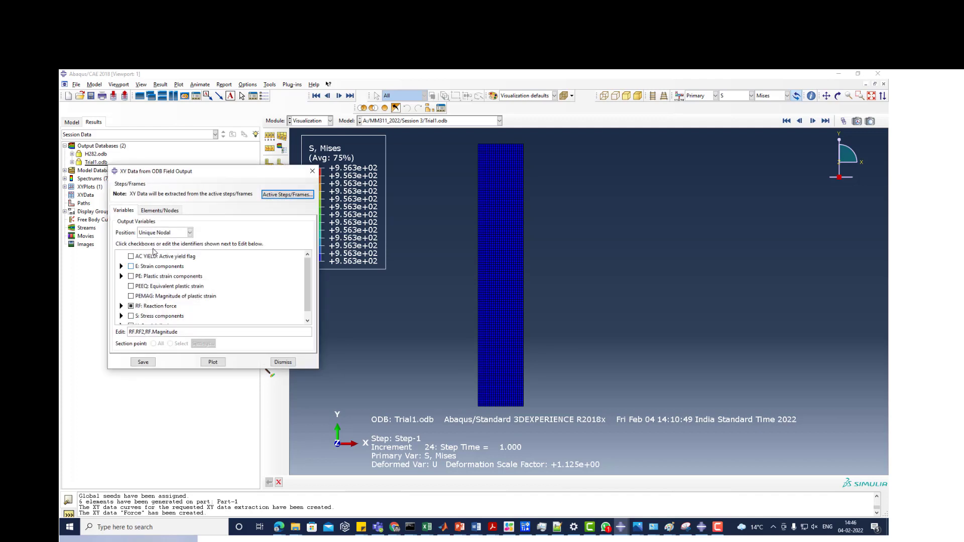
click(131, 307)
scroll(128, 303, down, 1)
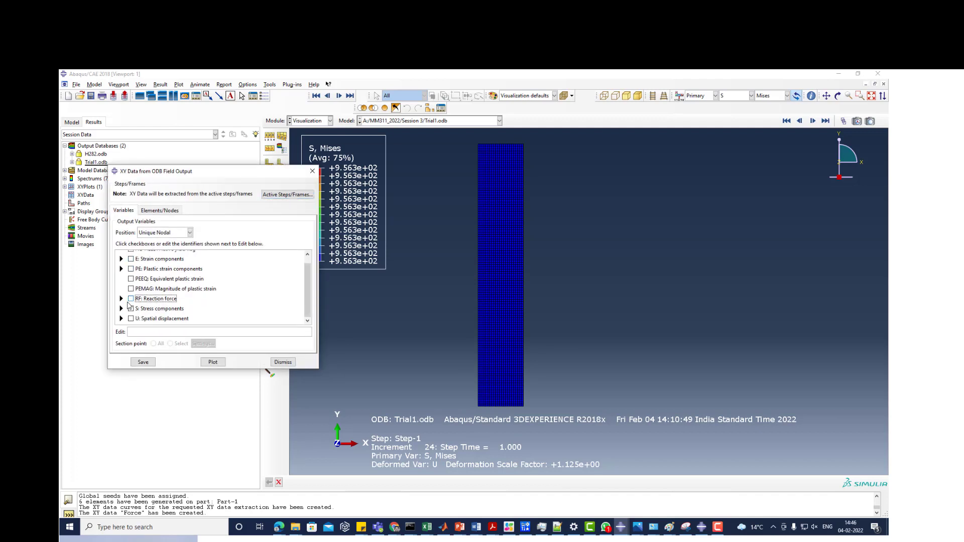
click(121, 319)
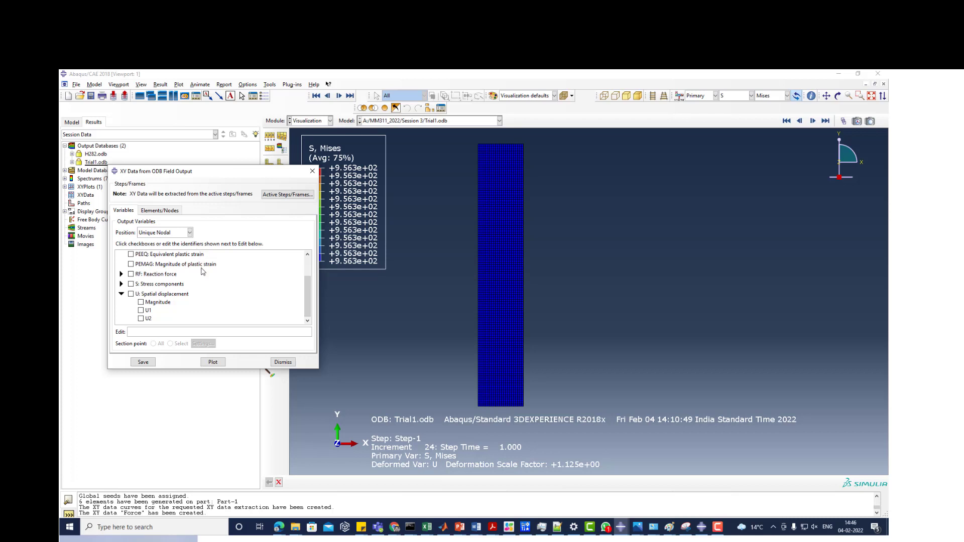
click(142, 319)
- Pick three nodes in the viewport for the U2 extraction, including an interior node and one at the top-left corner
click(160, 210)
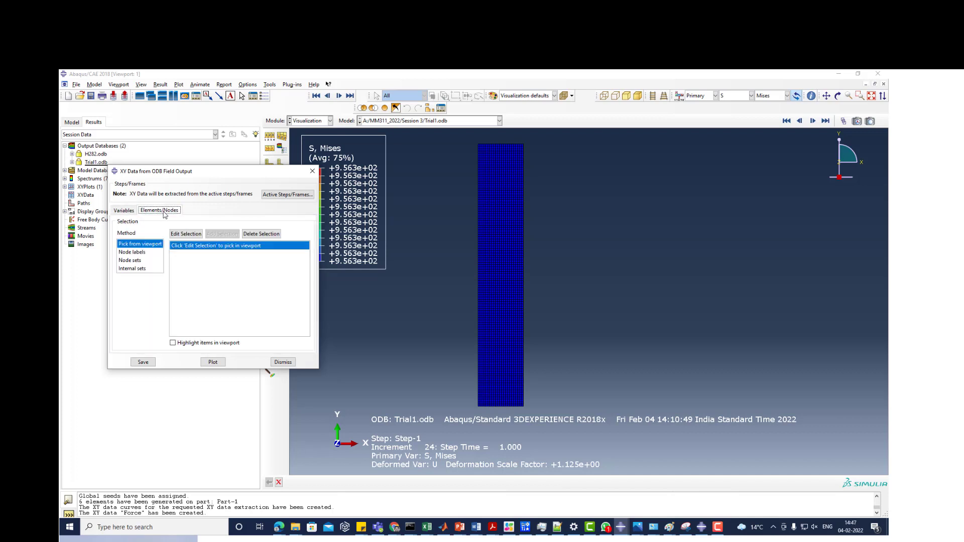
click(186, 235)
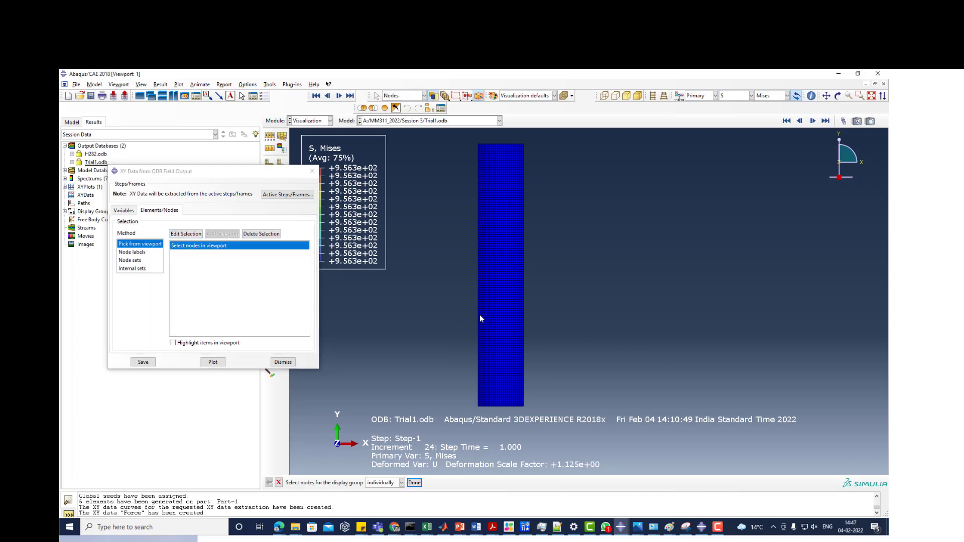
click(504, 172)
scroll(483, 145, up, 10)
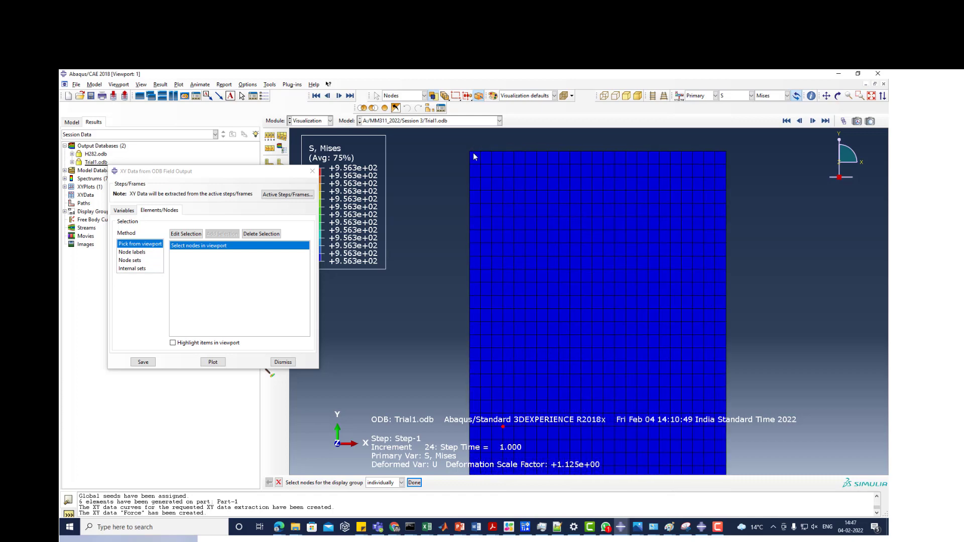
click(472, 156)
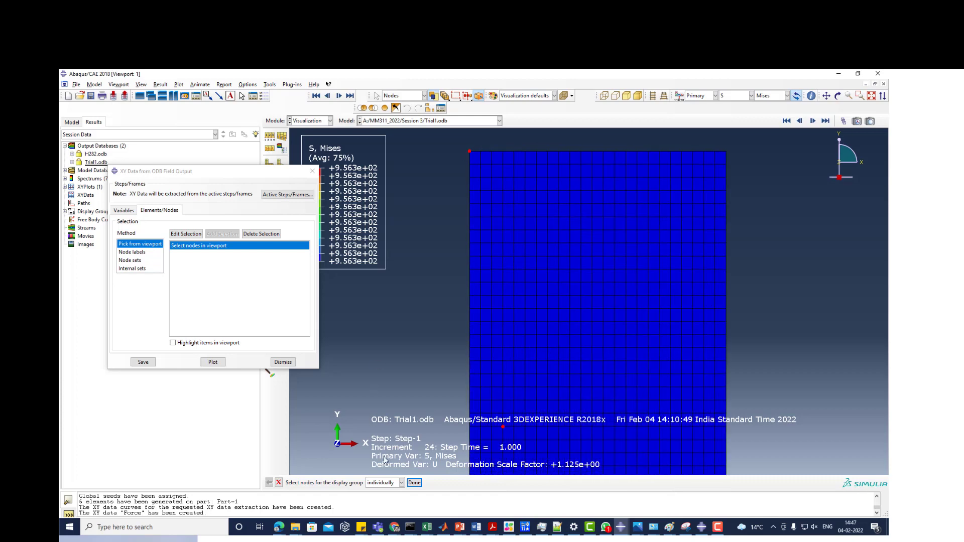
click(420, 483)
scroll(484, 186, down, 10)
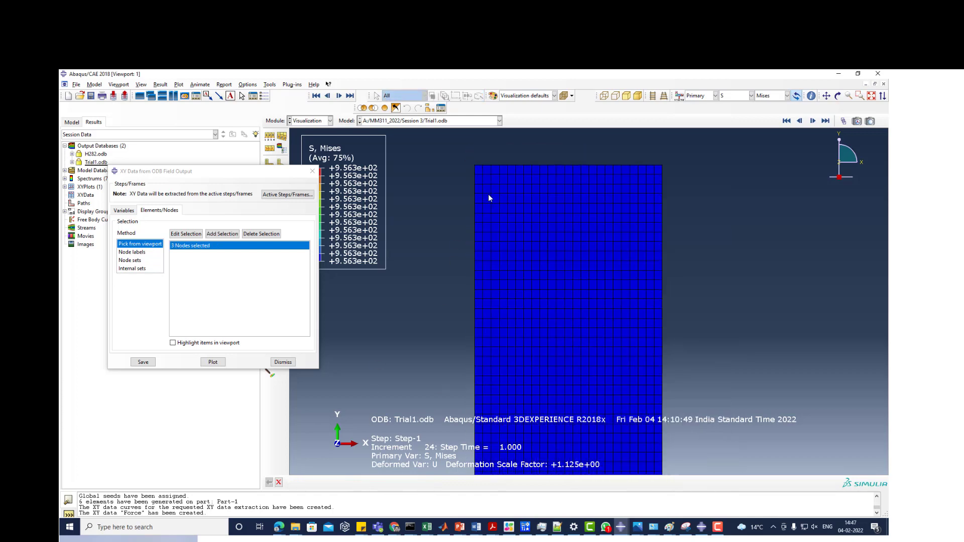
- Redo the viewport selection for the U2 extraction with four nodes, including the bottom-edge node next to the lower-left corner
scroll(490, 302, up, 10)
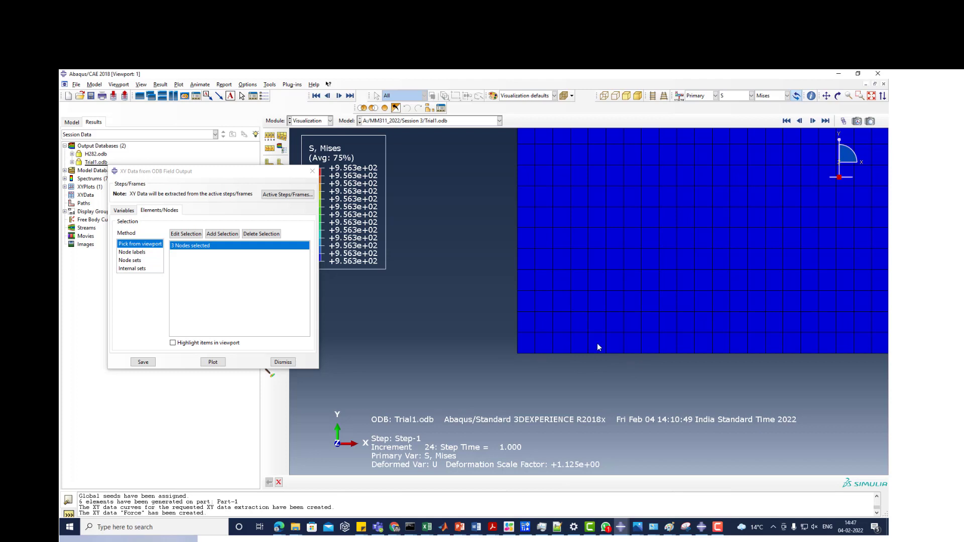
click(191, 236)
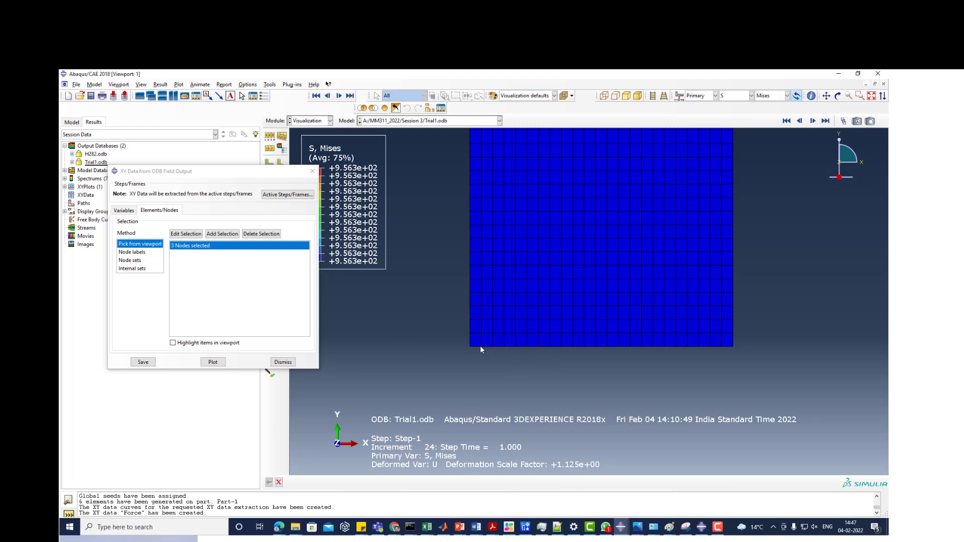
click(186, 233)
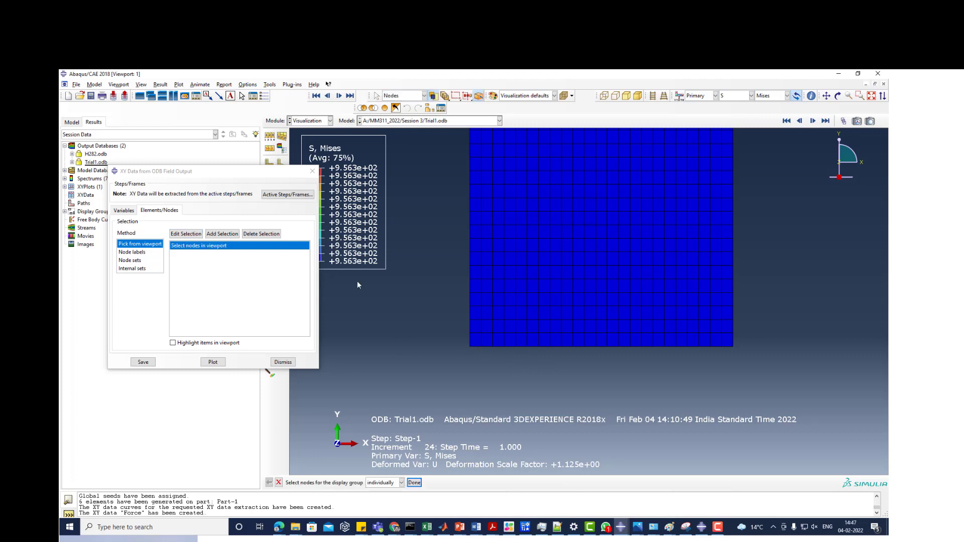
scroll(460, 402, down, 10)
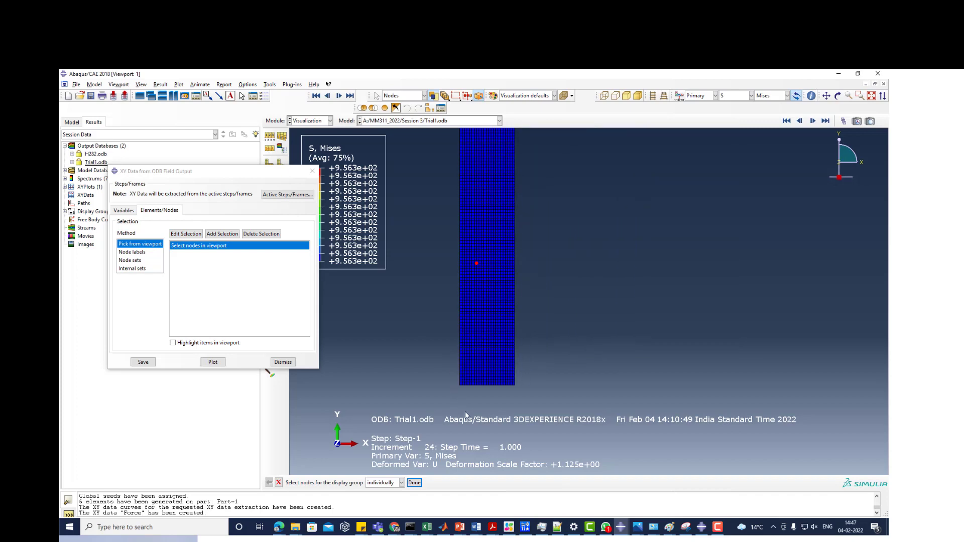
scroll(465, 389, up, 6)
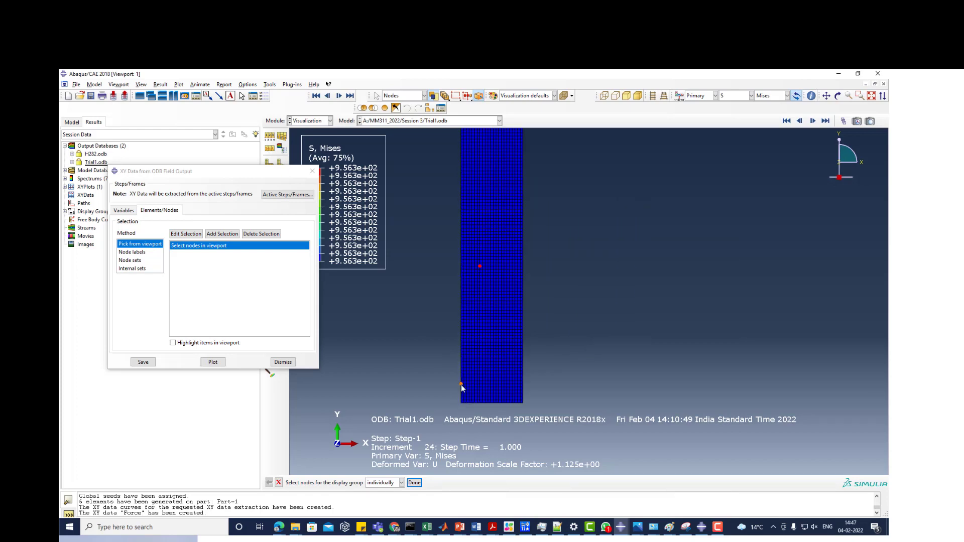
scroll(455, 437, up, 3)
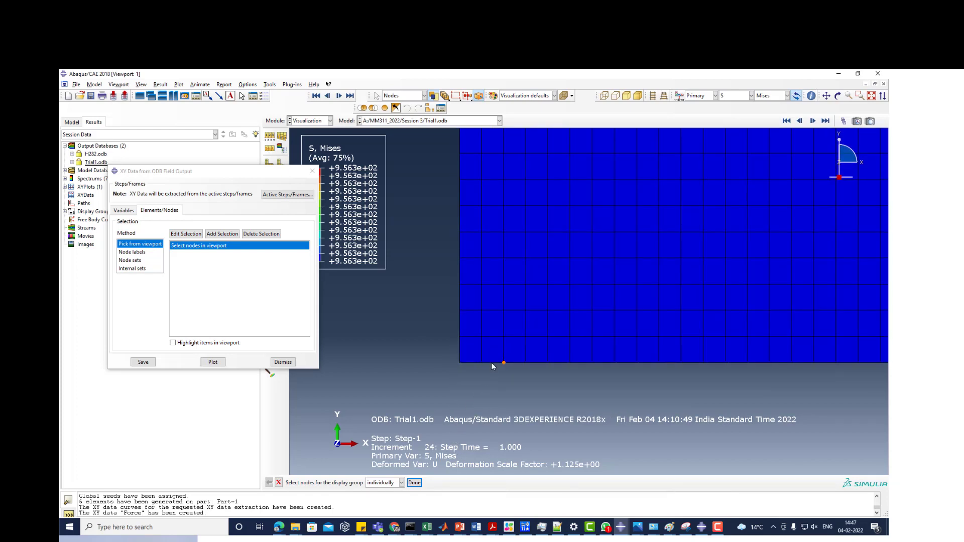
click(481, 363)
click(408, 482)
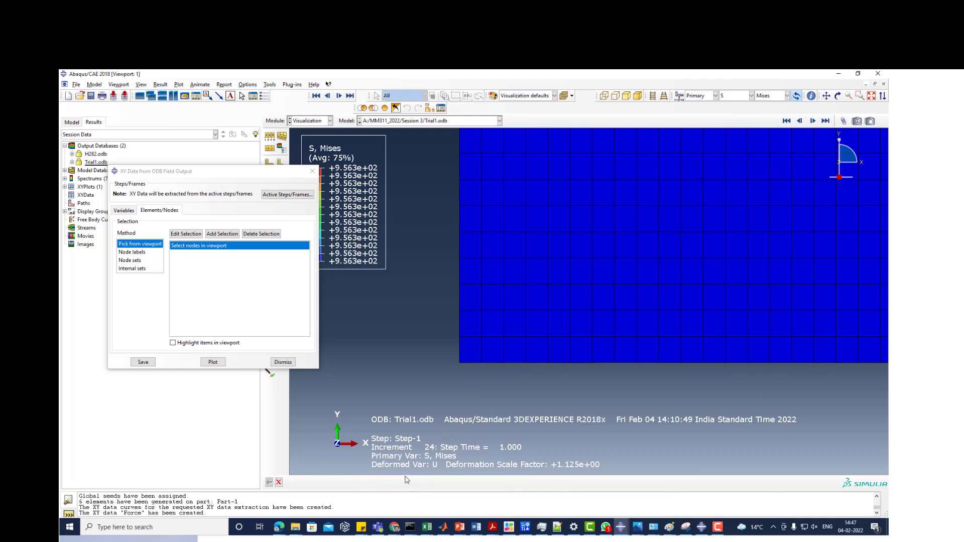
- Save the U2 curves of the four picked nodes as XY data and dismiss the field output dialog
click(143, 363)
click(187, 291)
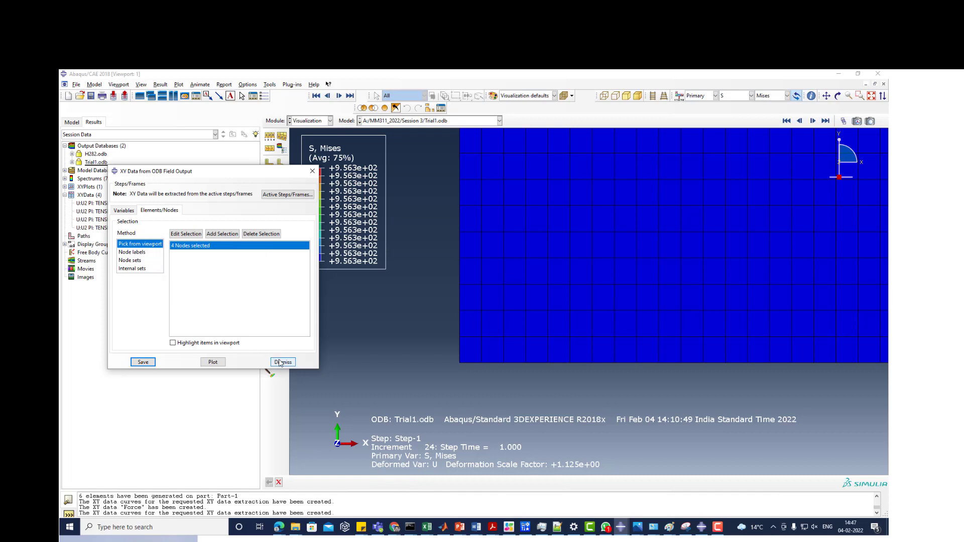
click(282, 362)
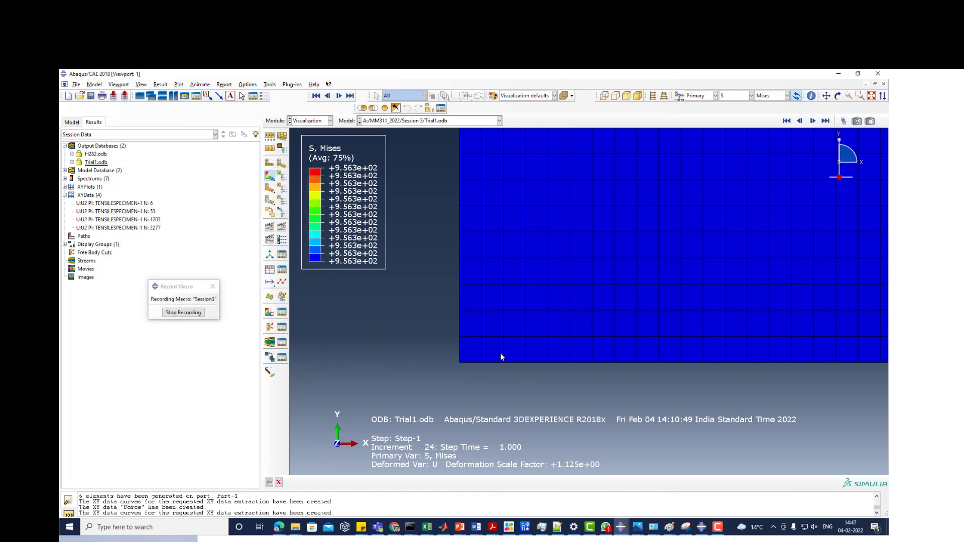
- Query the two bottom-edge nodes nearest the lower-left corner to identify the picked one, and select its U2 curve in XYData
click(267, 87)
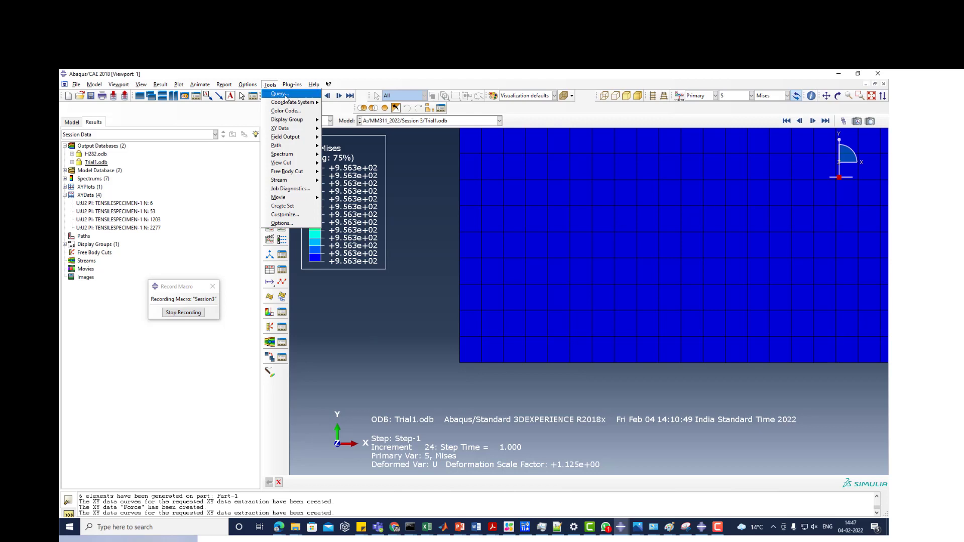
click(279, 94)
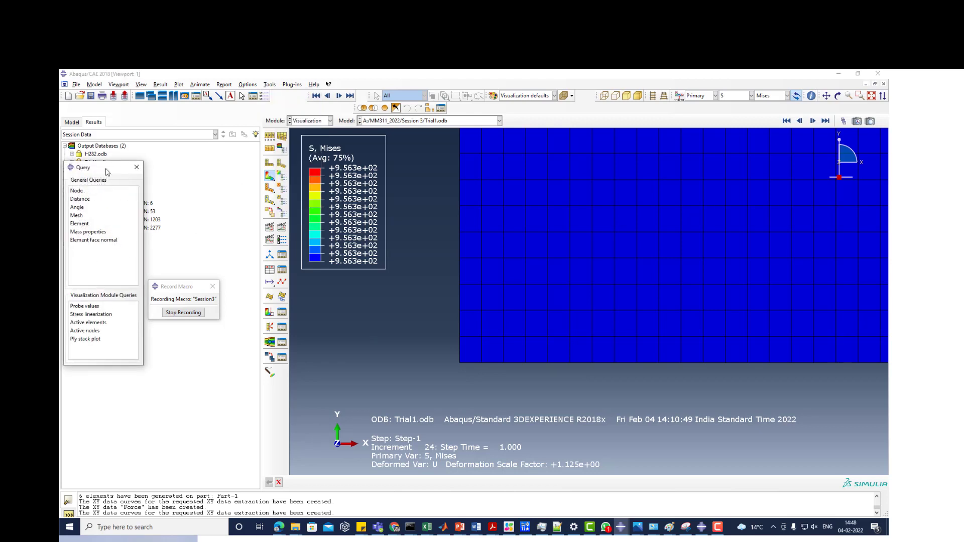
drag(108, 172, 220, 181)
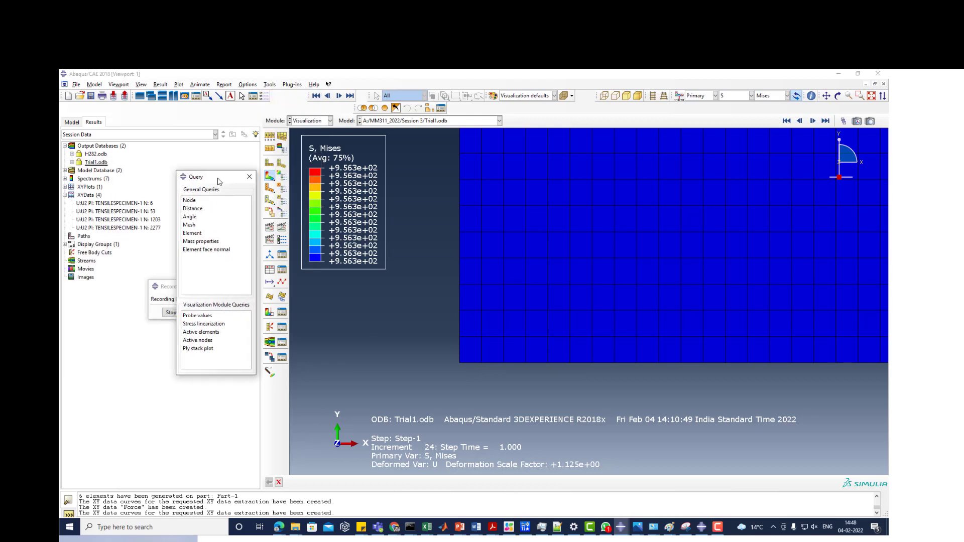
click(190, 200)
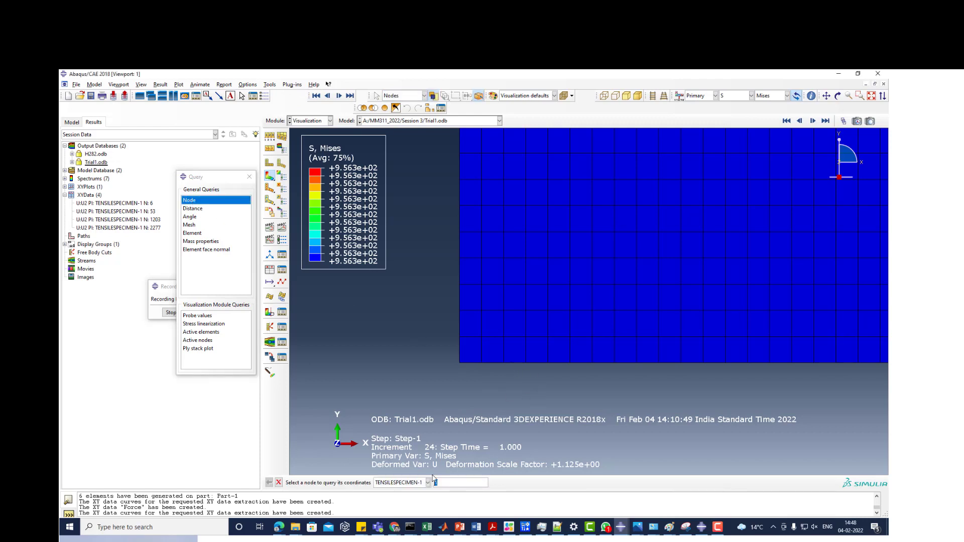
click(504, 363)
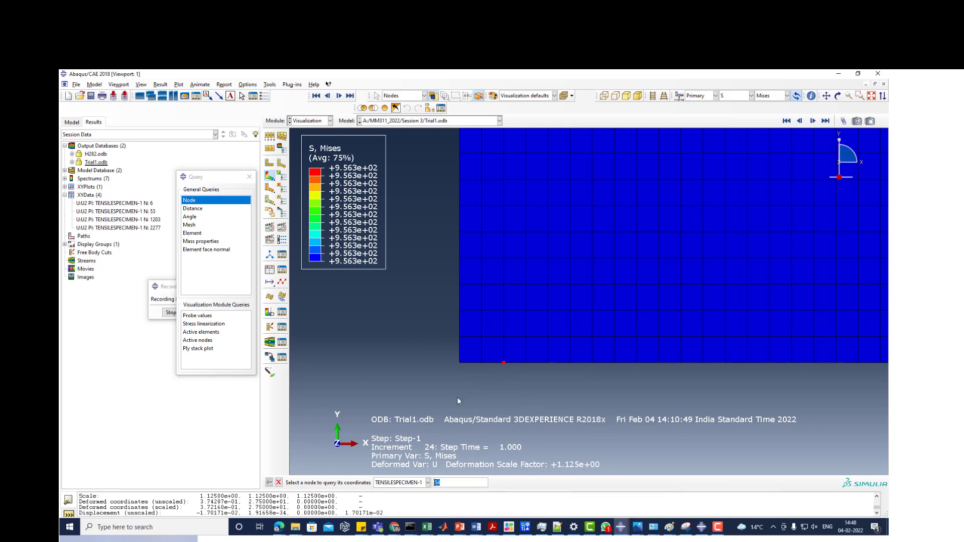
click(482, 363)
click(115, 213)
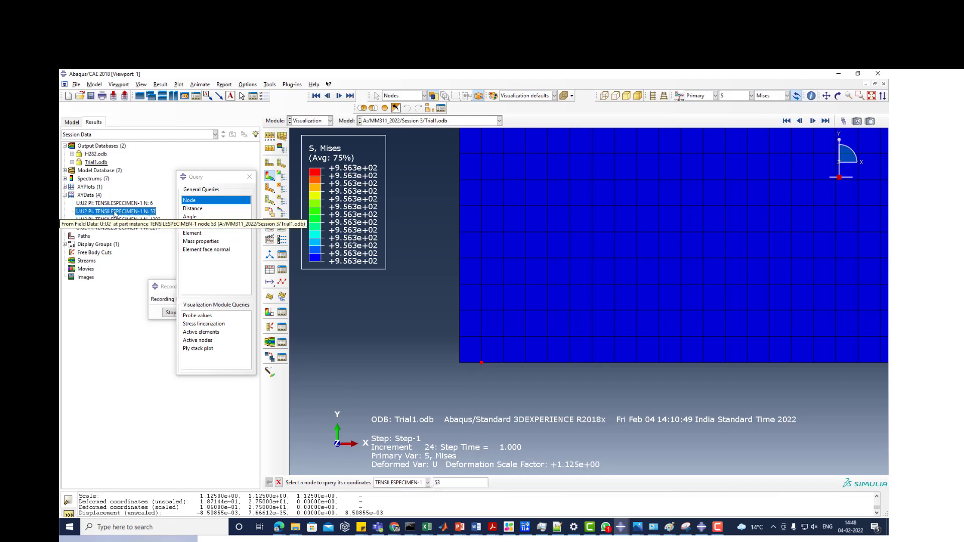
- Plot the U2 curve of node 53 and examine its XY data table without changing it
right_click(115, 213)
click(126, 229)
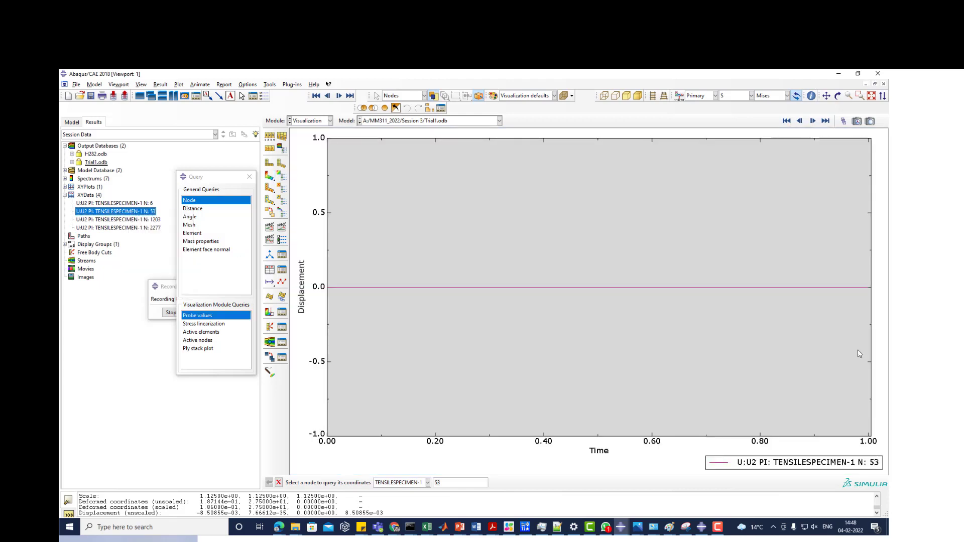
right_click(142, 214)
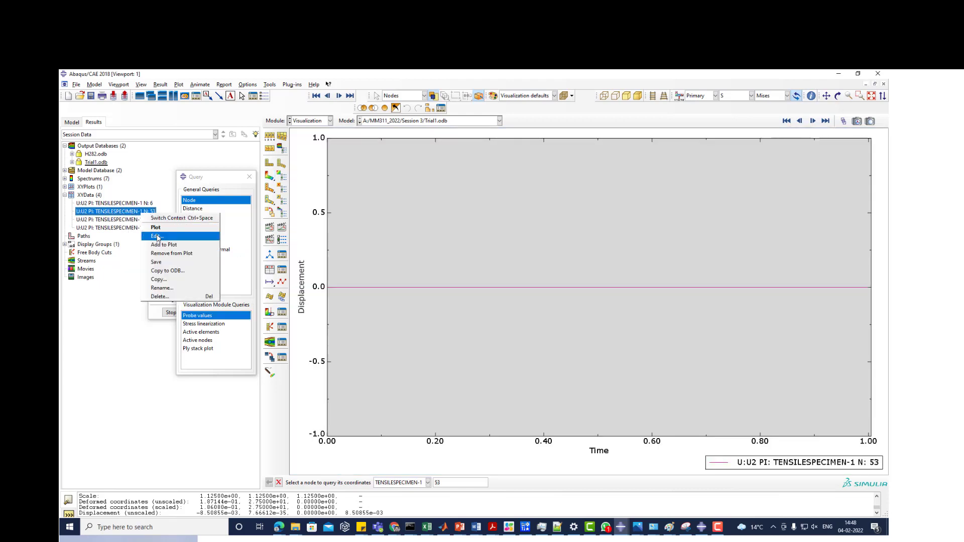
click(156, 236)
scroll(296, 221, down, 4)
scroll(295, 221, down, 1)
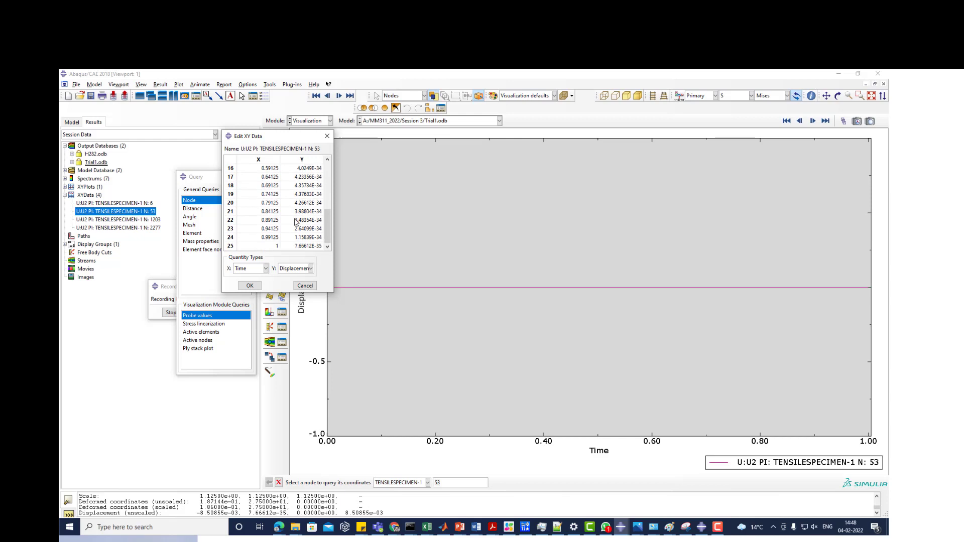
scroll(295, 221, up, 5)
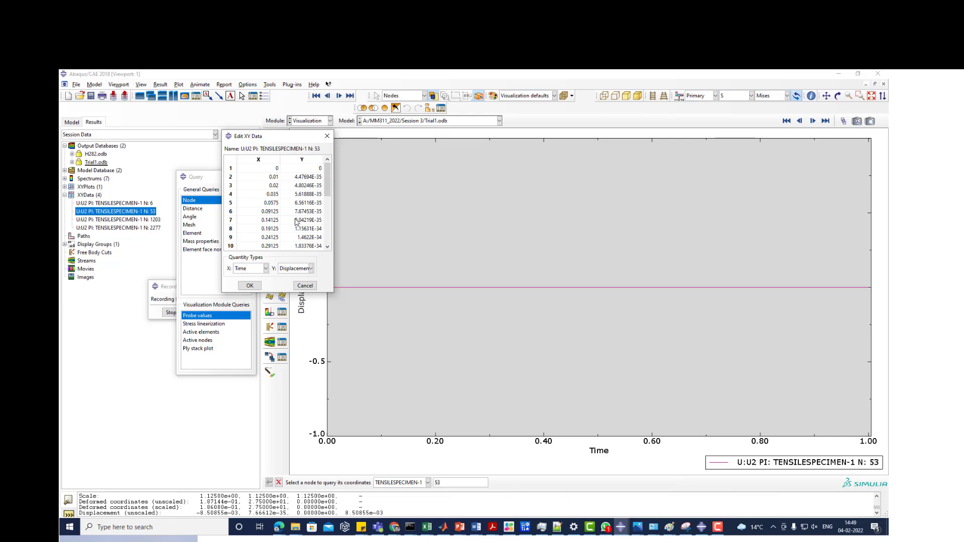
scroll(296, 221, down, 5)
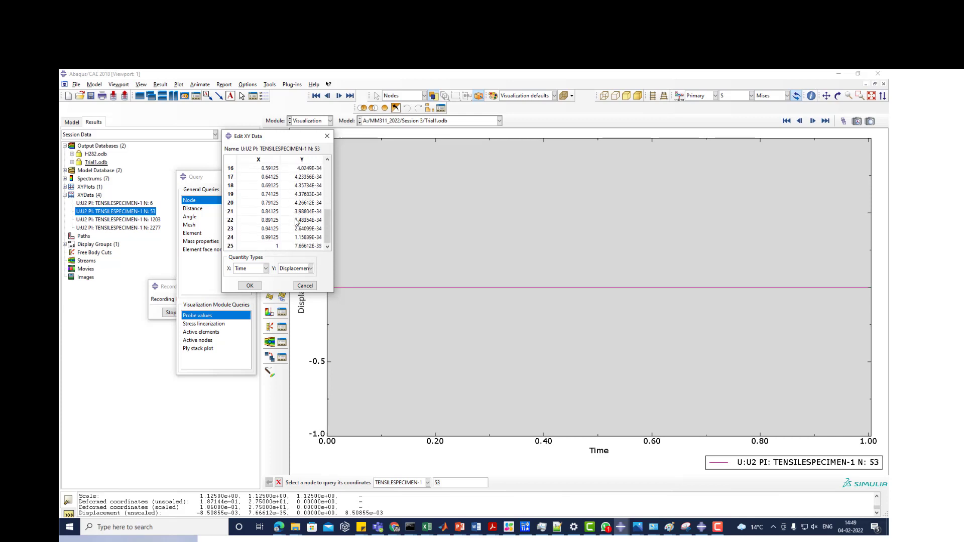
scroll(296, 222, up, 5)
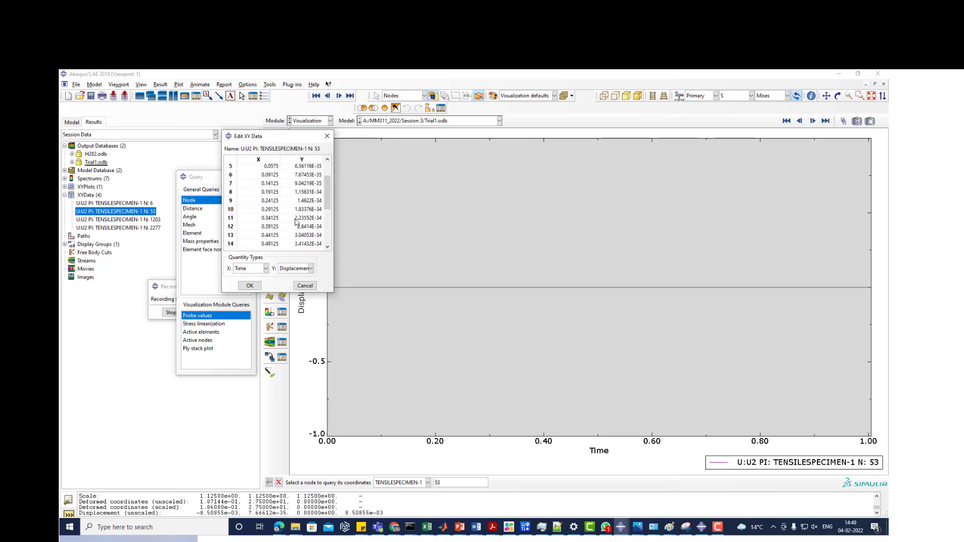
click(305, 287)
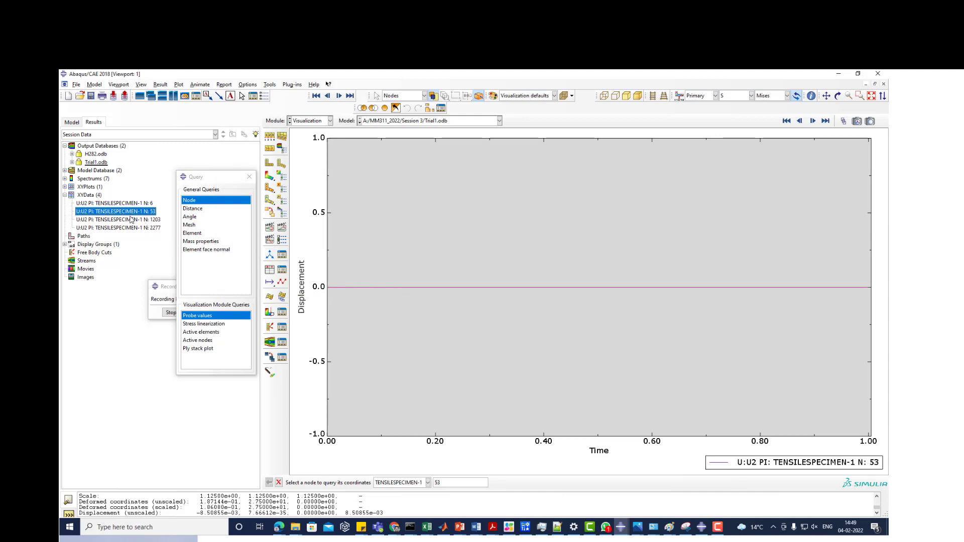
- Plot the U2 curves of nodes 6, 1203 and 2277 together, and return to the contour plot of the whole specimen
click(270, 178)
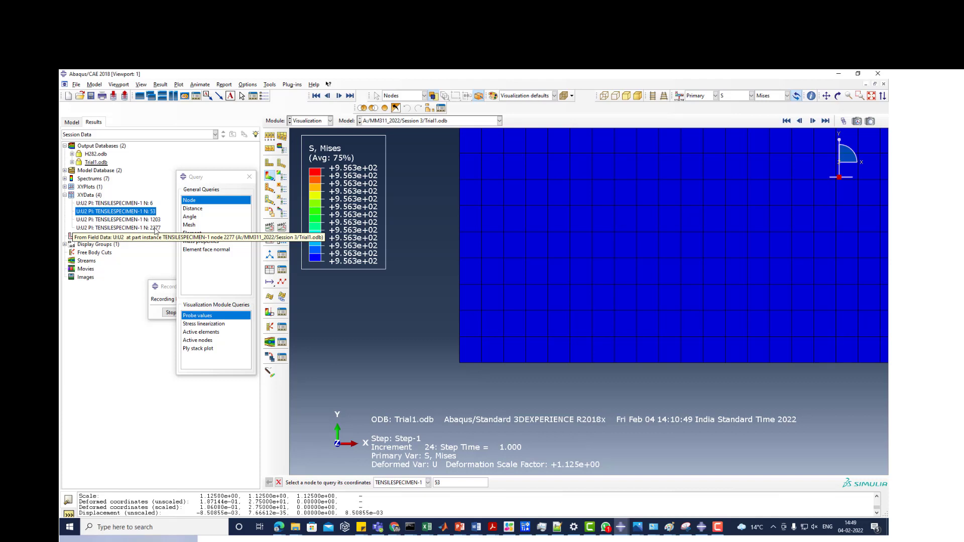
click(139, 204)
ctrl+click(141, 220)
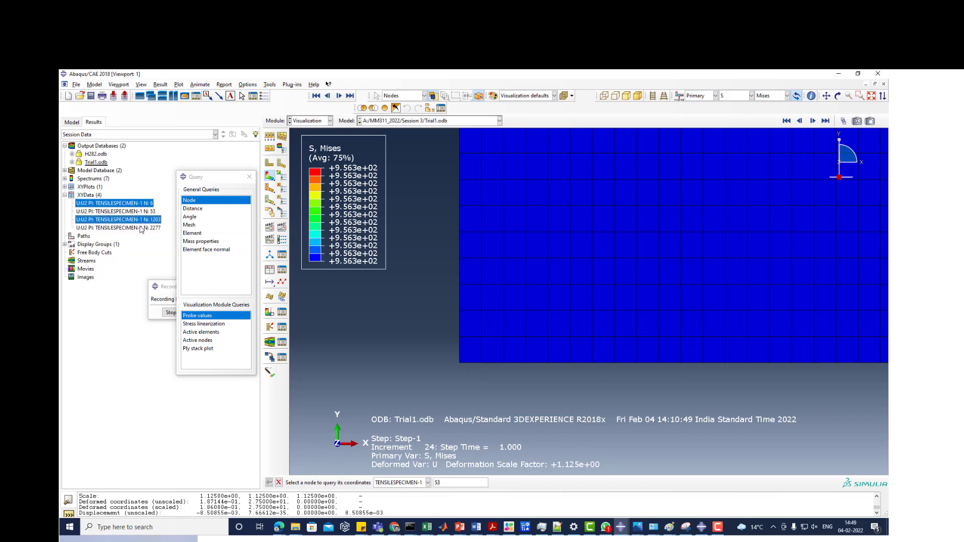
ctrl+click(142, 229)
right_click(142, 228)
click(153, 245)
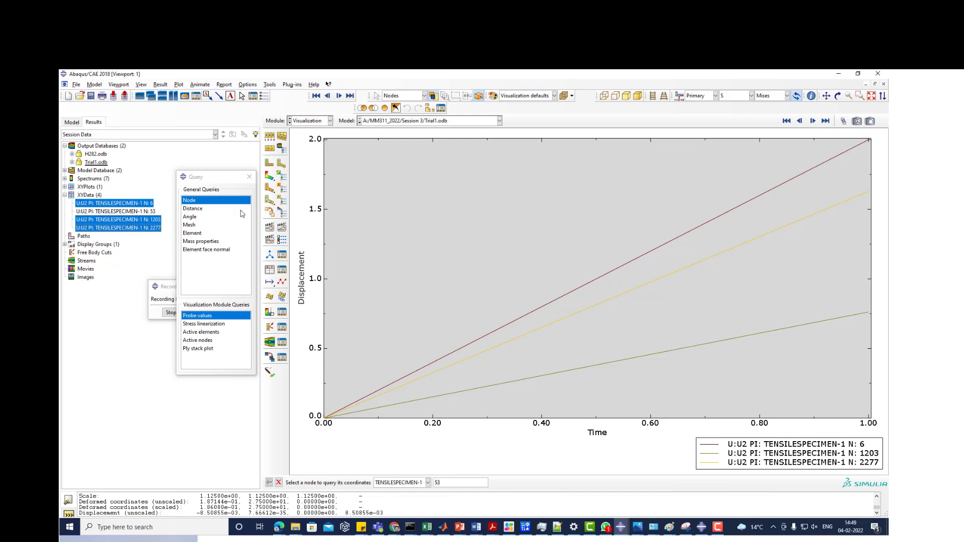
click(271, 179)
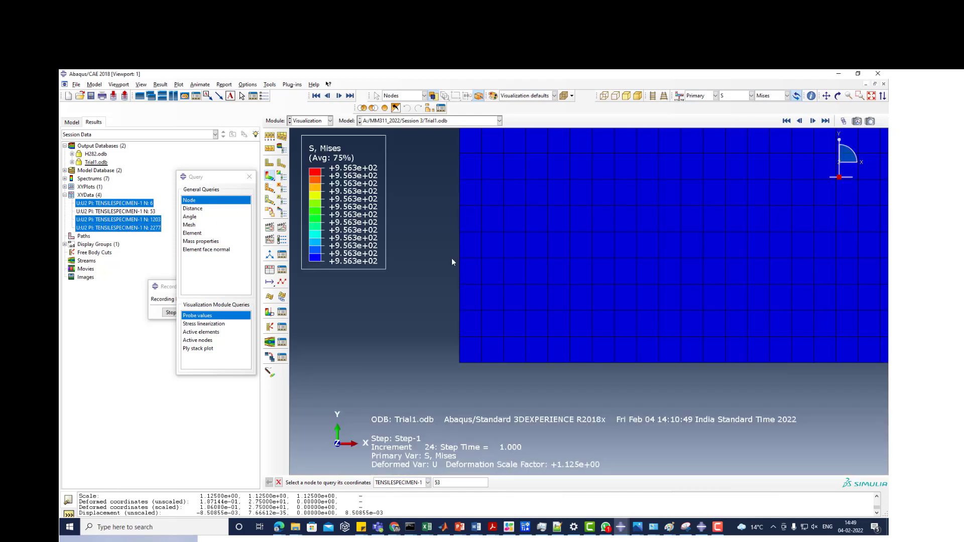
scroll(402, 385, down, 10)
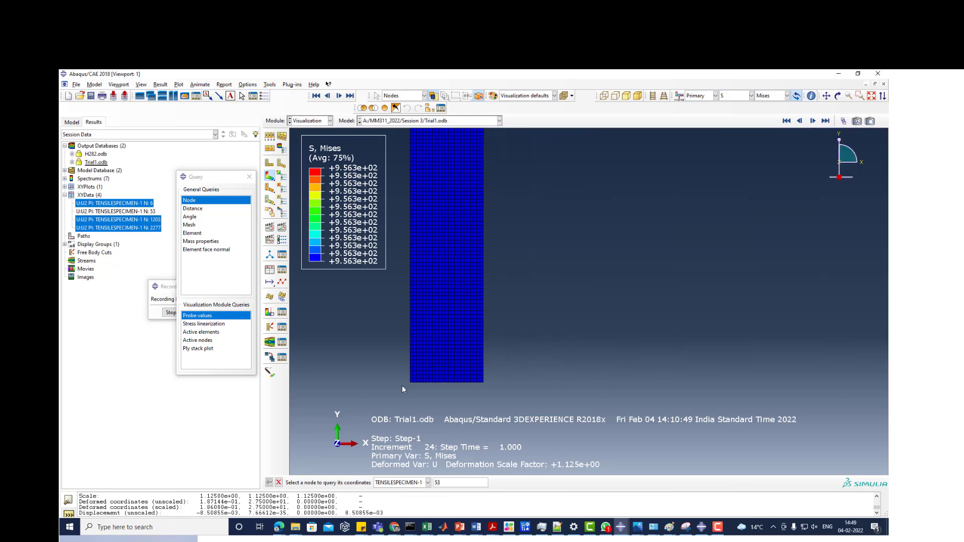
scroll(499, 383, down, 2)
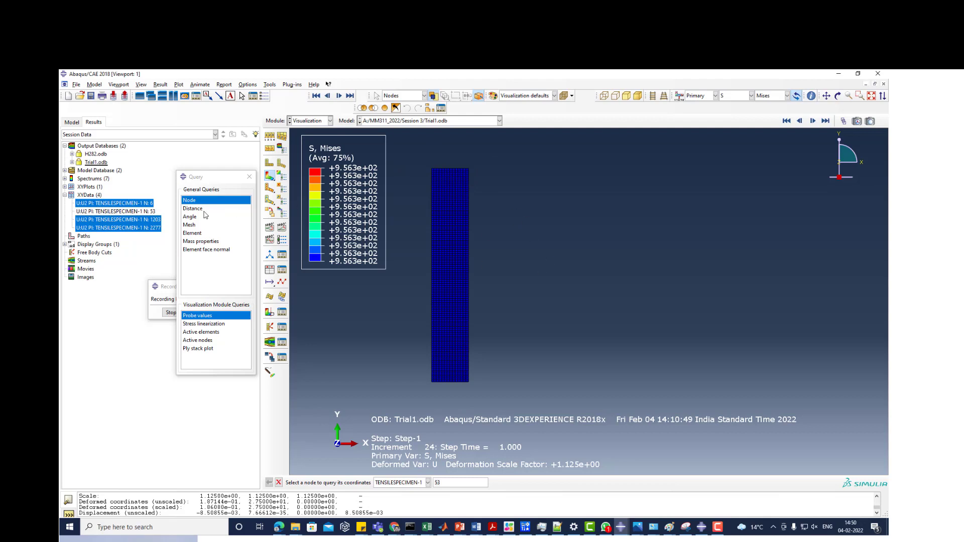
click(134, 212)
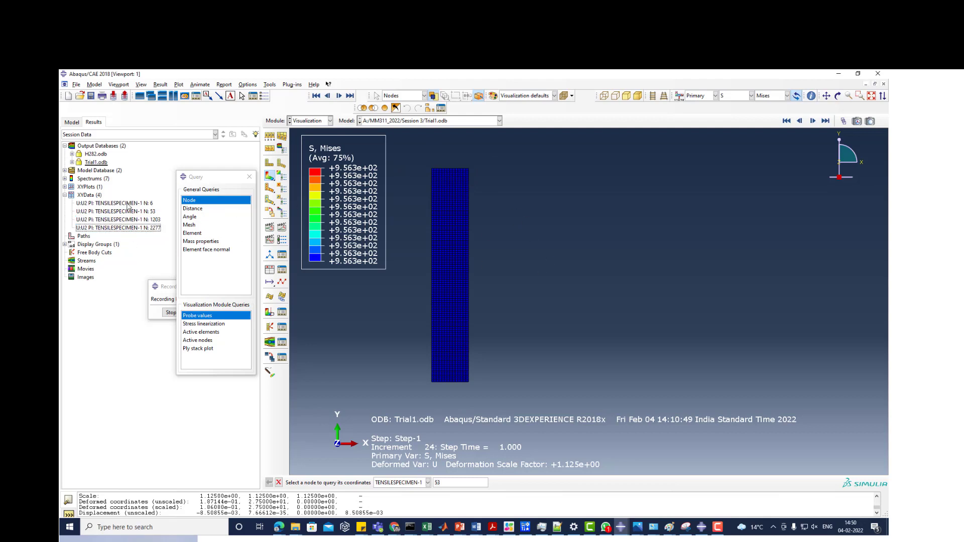
click(130, 203)
shift+click(142, 229)
right_click(141, 229)
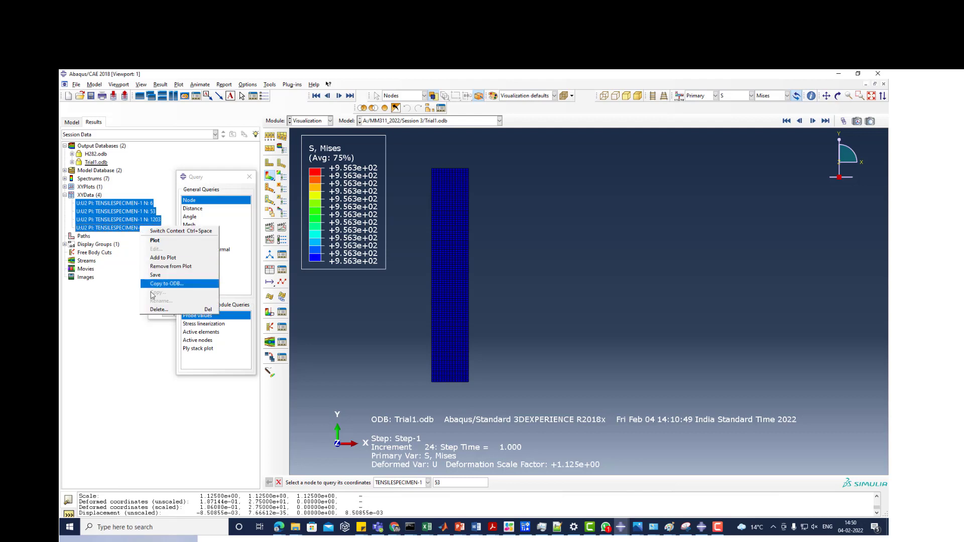
click(161, 311)
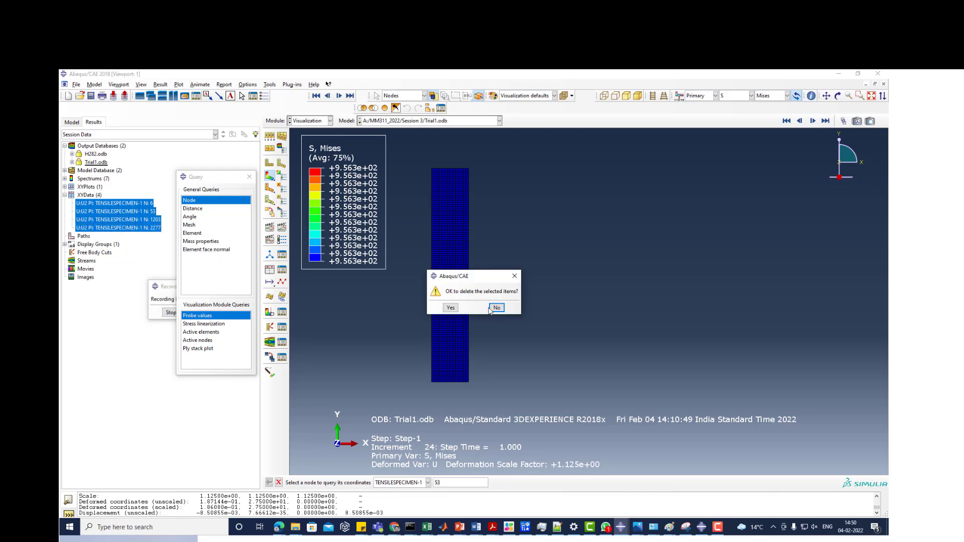
click(515, 276)
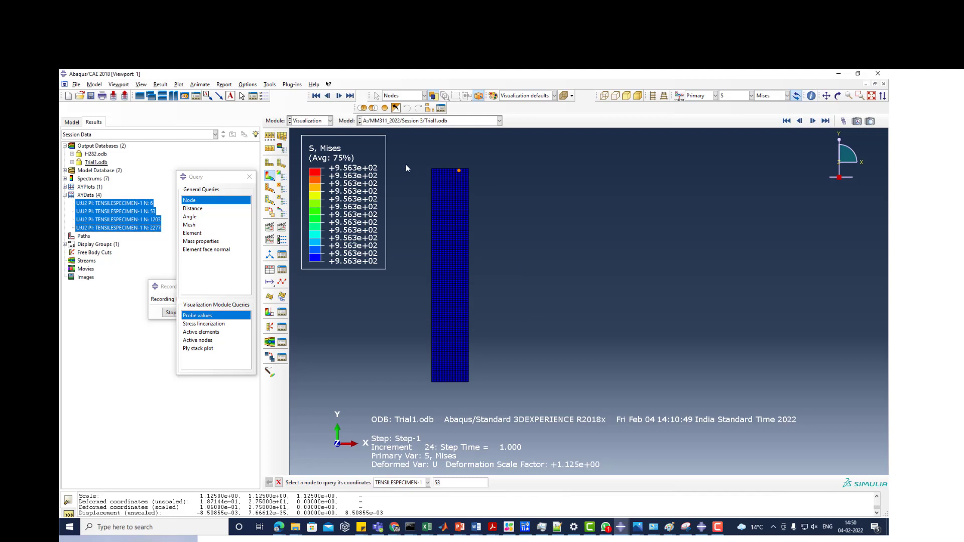
click(138, 240)
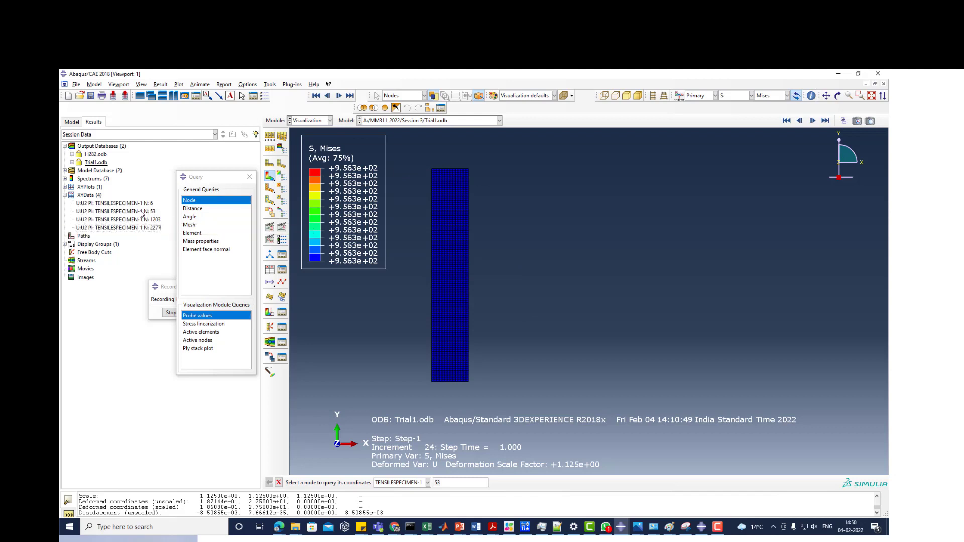
- Select the U2 curve of node 6 and query the specimen's top-left corner node to match it, closing the query dialog
click(148, 203)
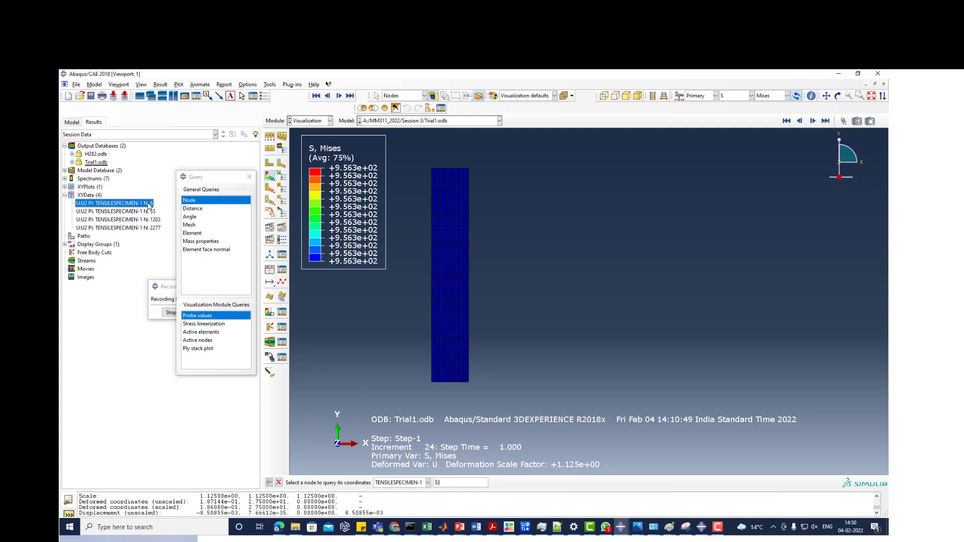
click(268, 85)
click(270, 92)
click(269, 85)
click(271, 94)
scroll(426, 162, up, 3)
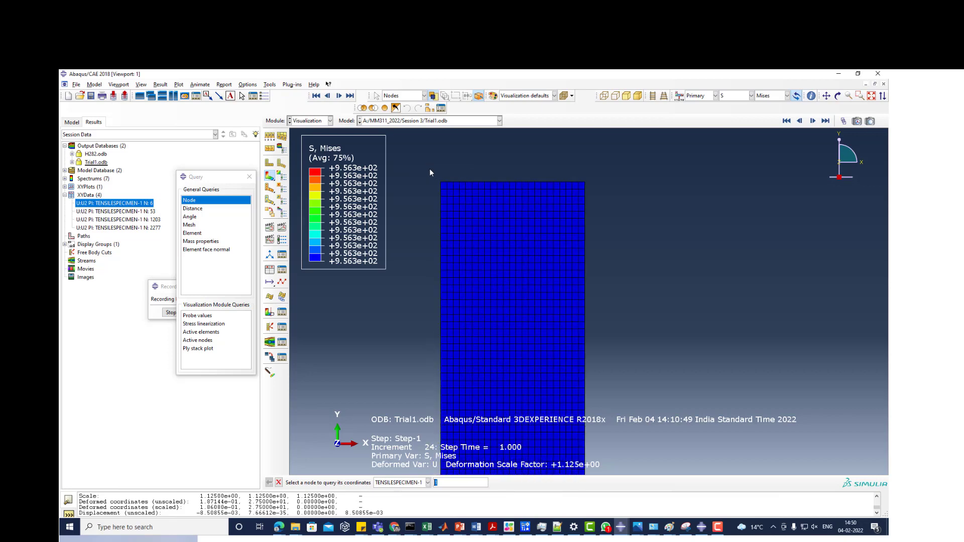
scroll(429, 173, up, 3)
click(458, 199)
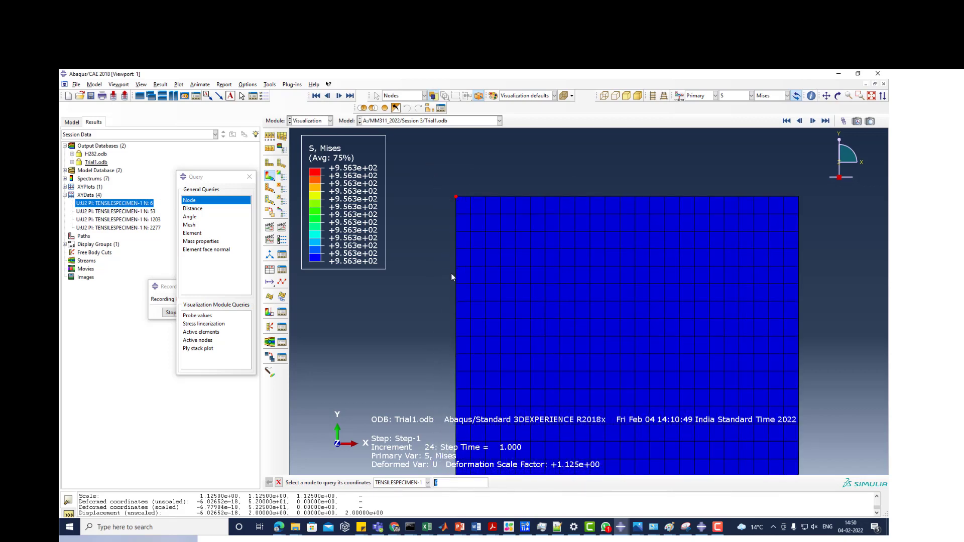
click(250, 176)
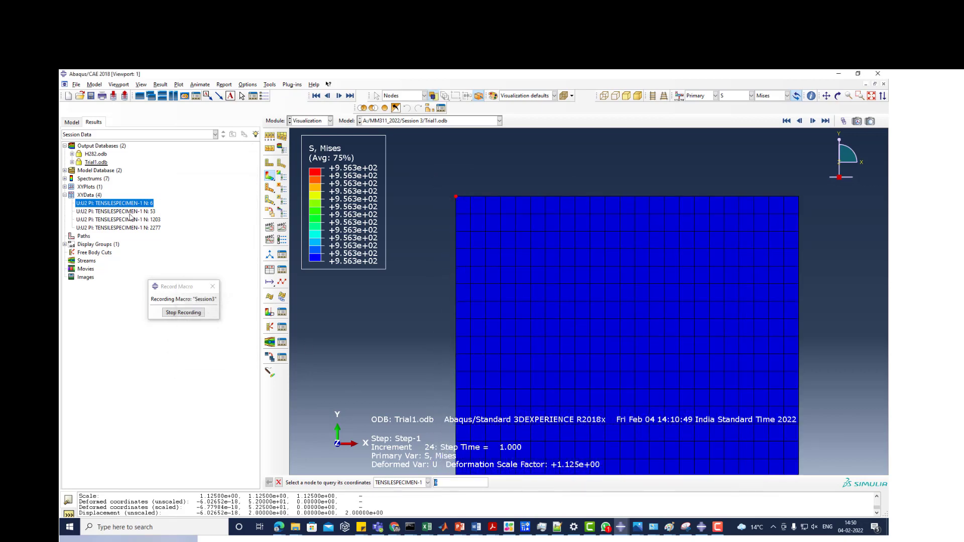
- Open the XY data of node 6's U2 curve for editing and copy all 25 displacement values
right_click(131, 206)
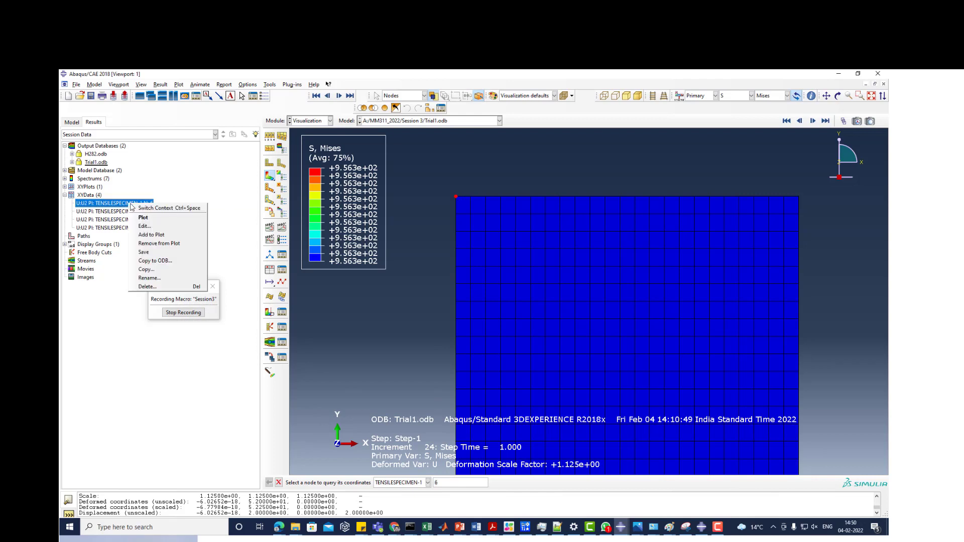
click(144, 226)
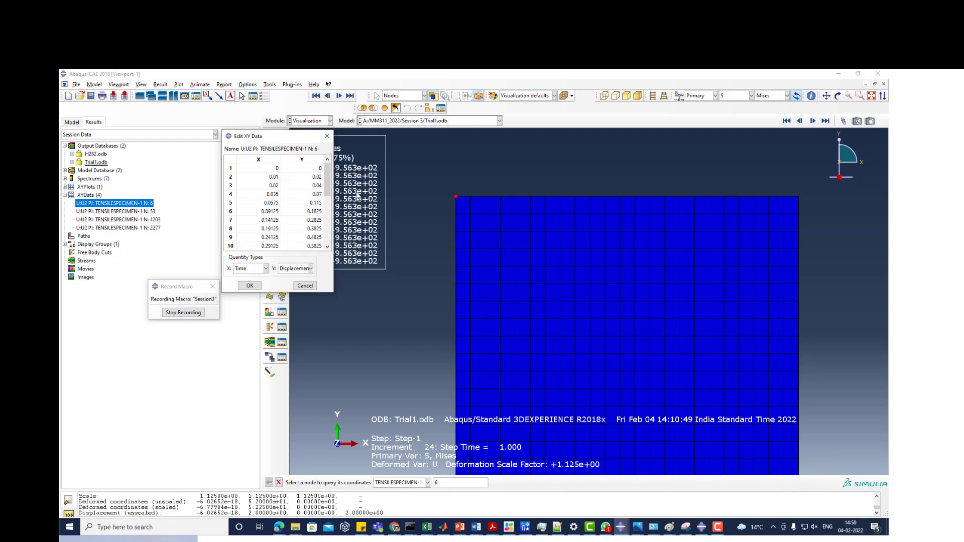
drag(308, 172, 311, 251)
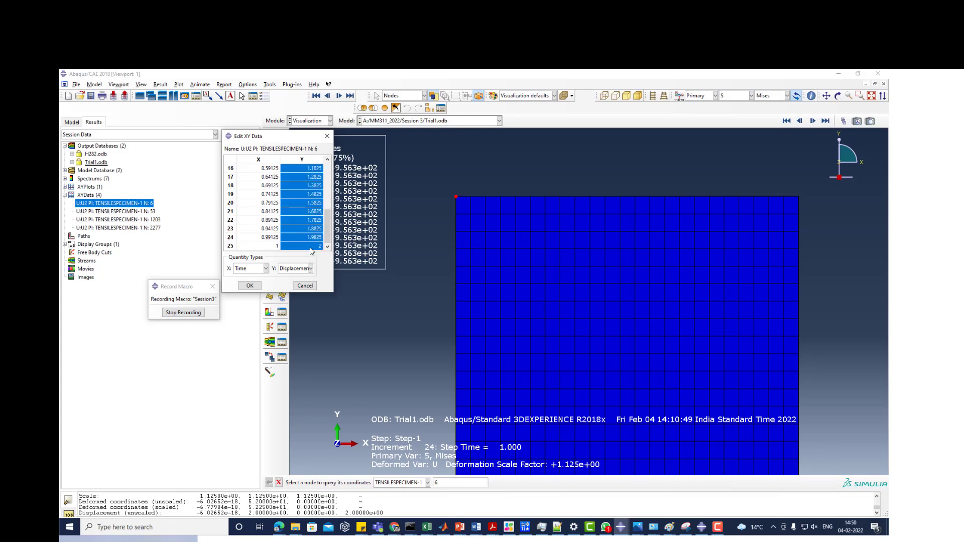
right_click(311, 251)
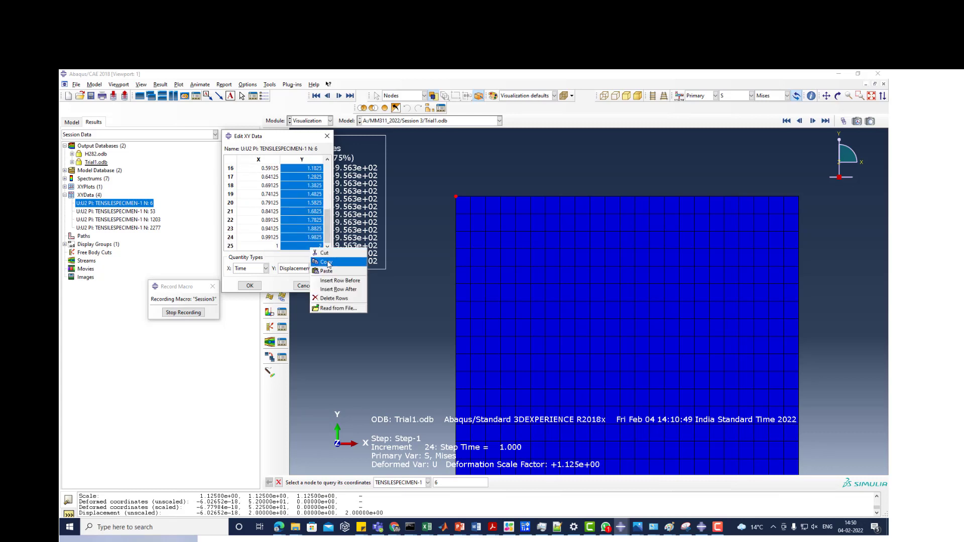
click(328, 263)
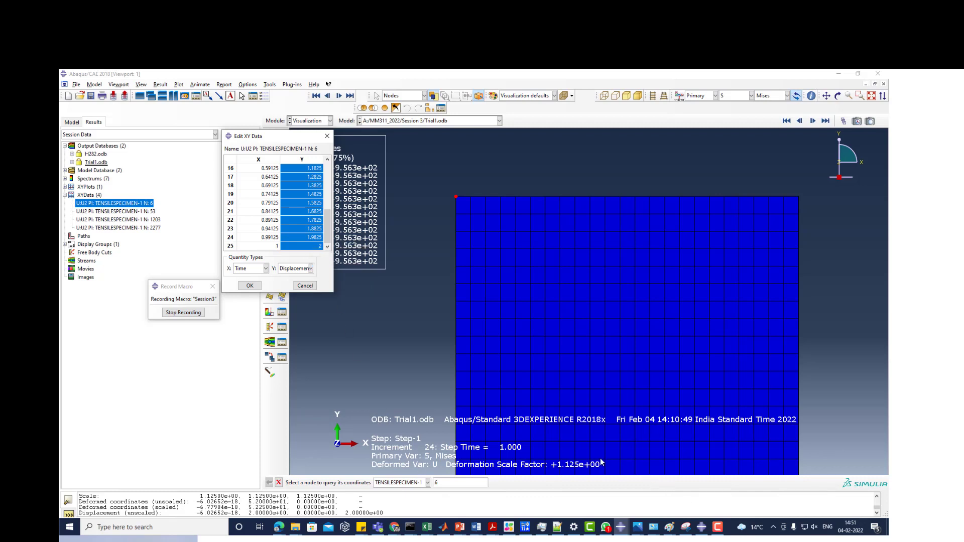
- Switch to the ElasticPlastic workbook in Excel and paste the copied displacements into column Q starting at Q3
click(427, 527)
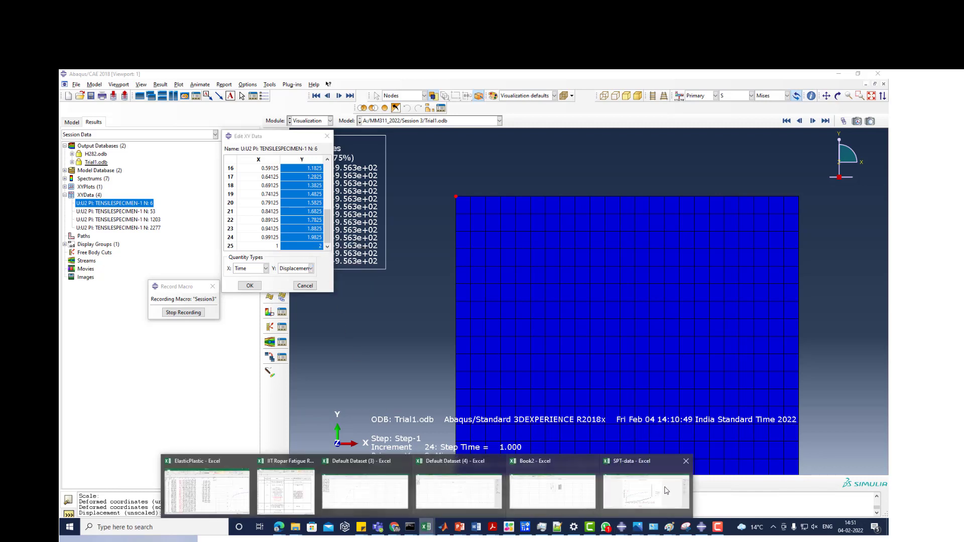
click(228, 493)
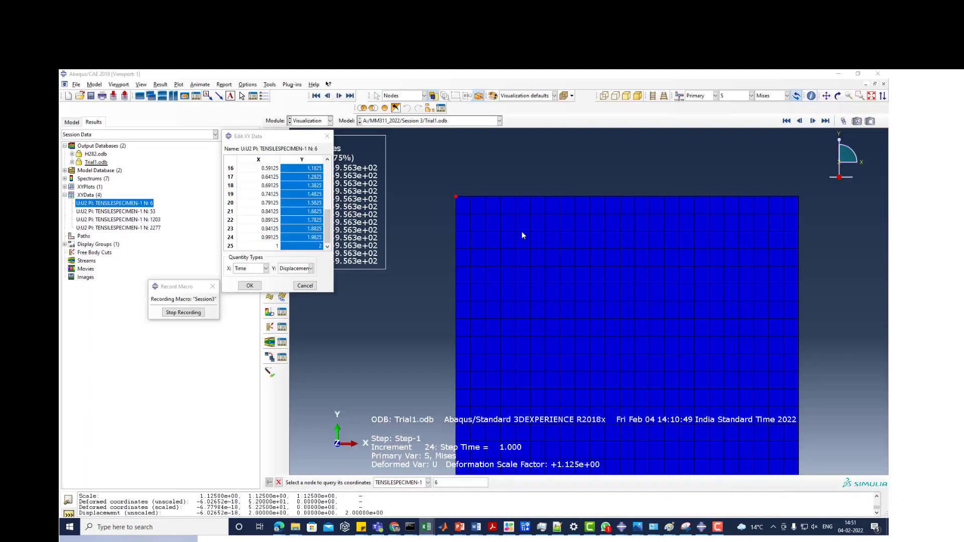
click(517, 185)
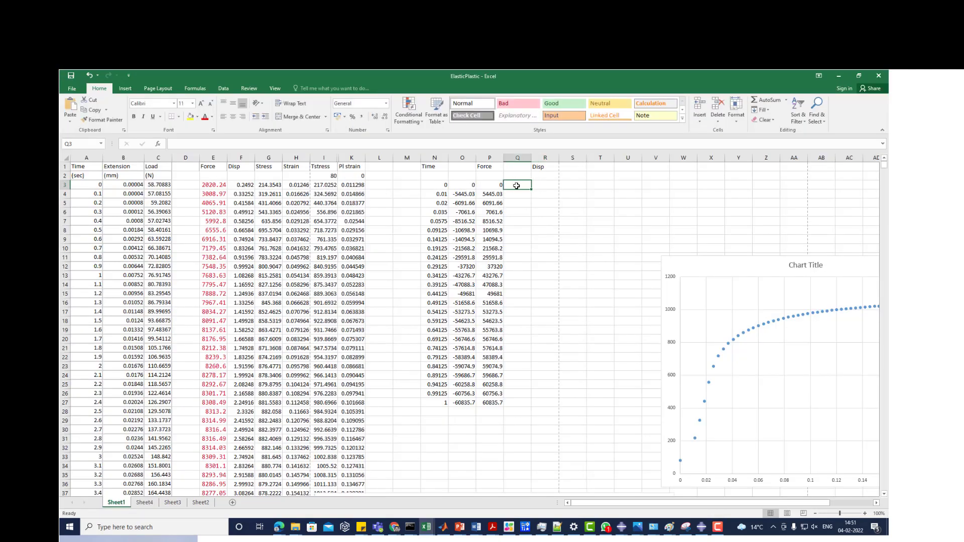
key(ctrl+v)
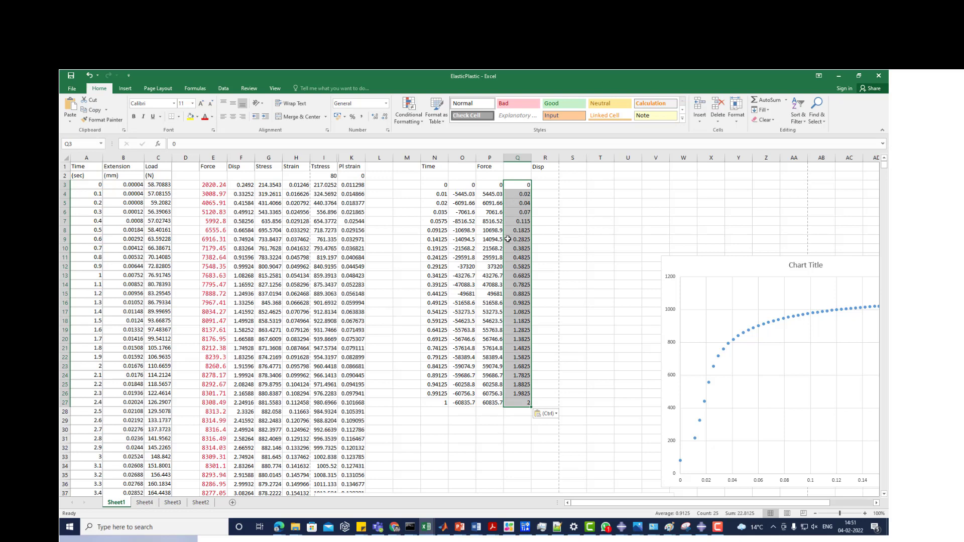
- Enter =Q3*2 in R3 under Disp and fill the formula down to R27
click(553, 184)
text(=)
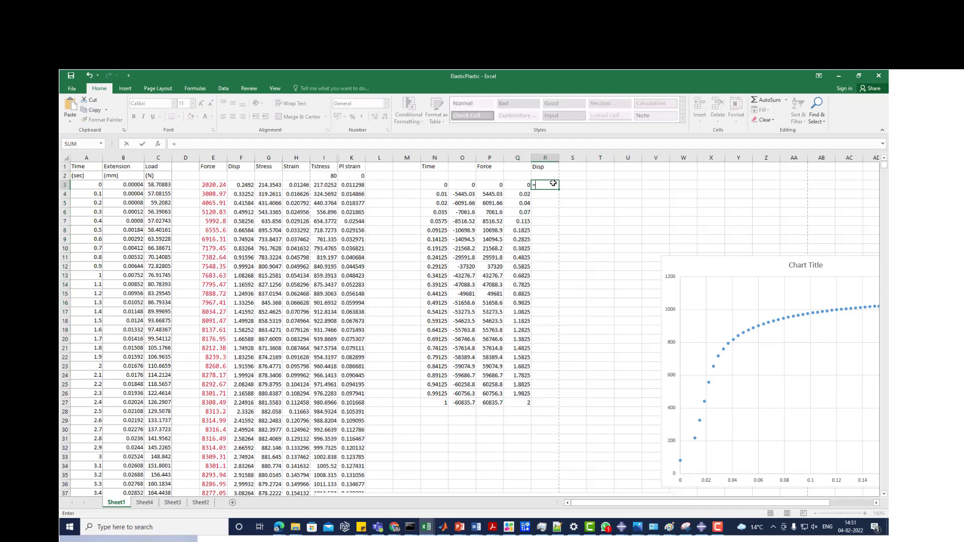
key(Left)
text(*2)
key(ctrl+Return)
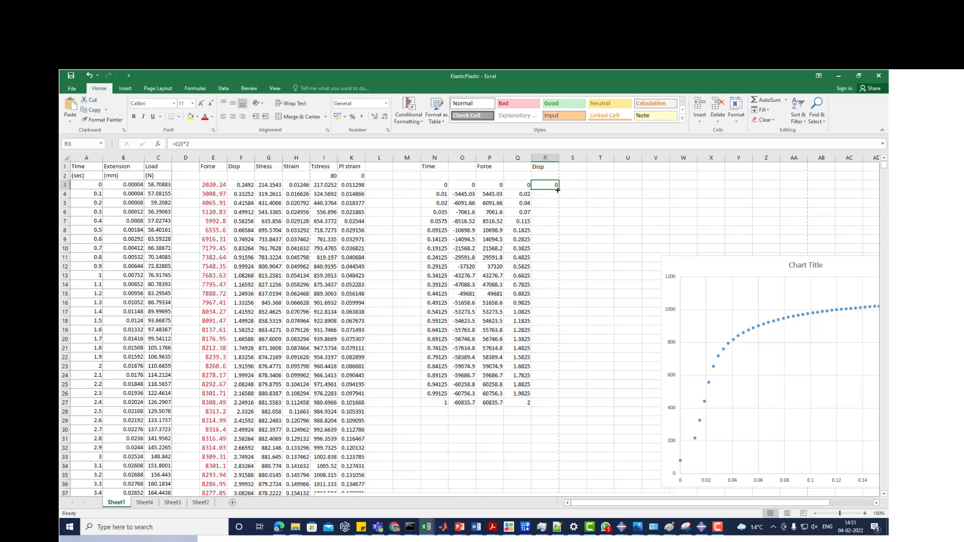
double_click(557, 190)
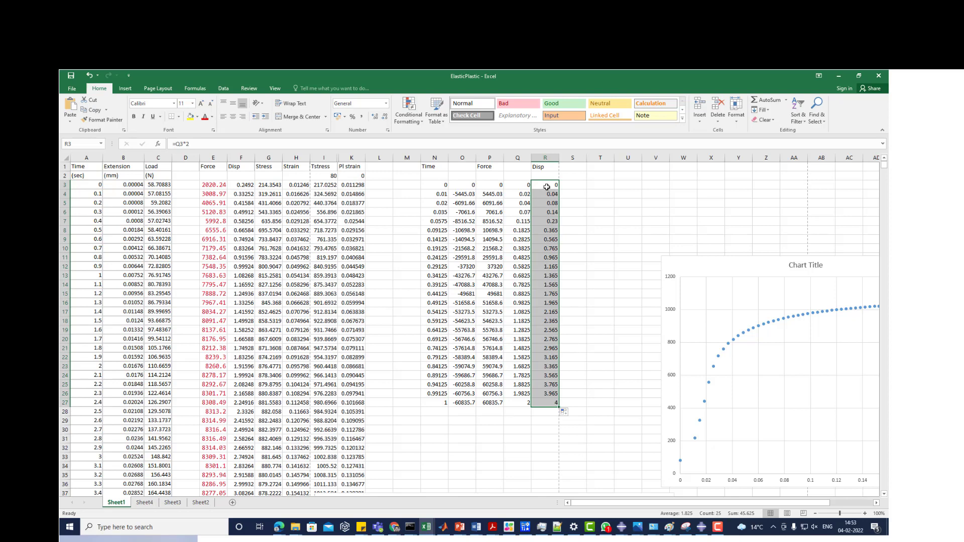
- Point out the Force values in P3:P27, and add the headers Engg Stress in S1 and Engg strain in T1
click(485, 187)
drag(489, 202, 493, 404)
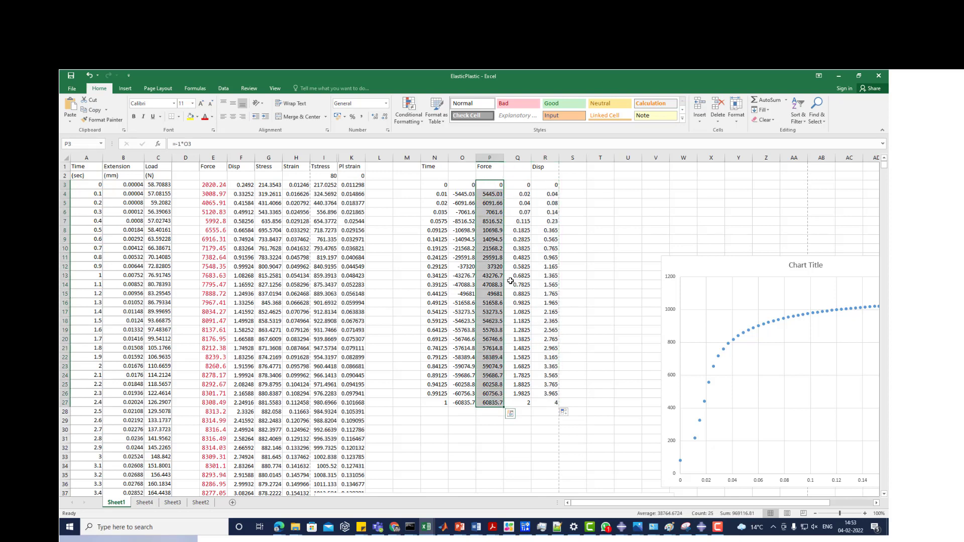
click(574, 168)
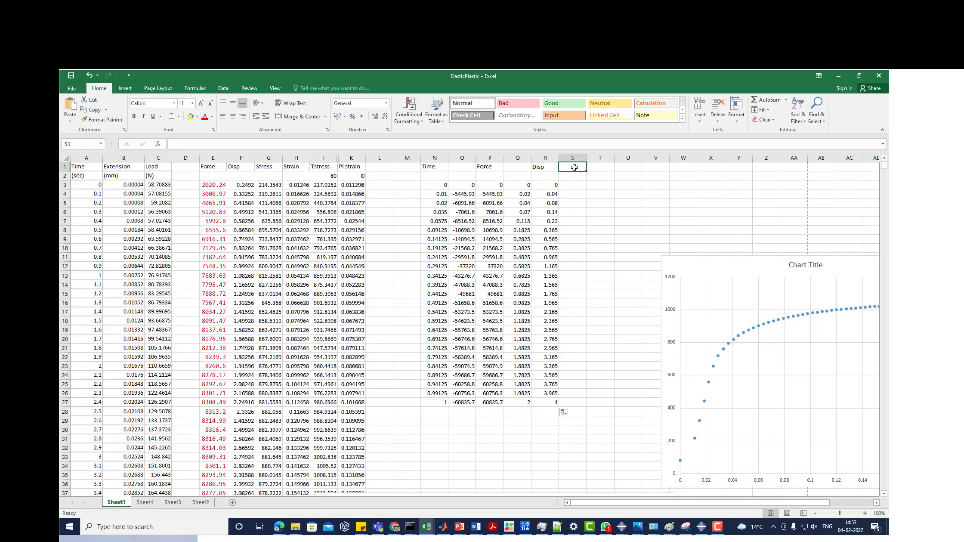
text(Engg Stress)
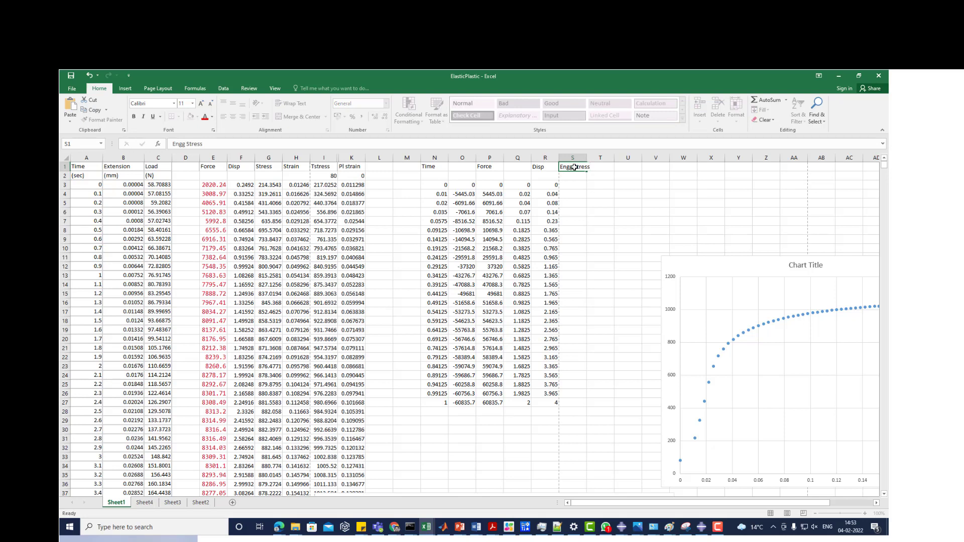
key(Tab)
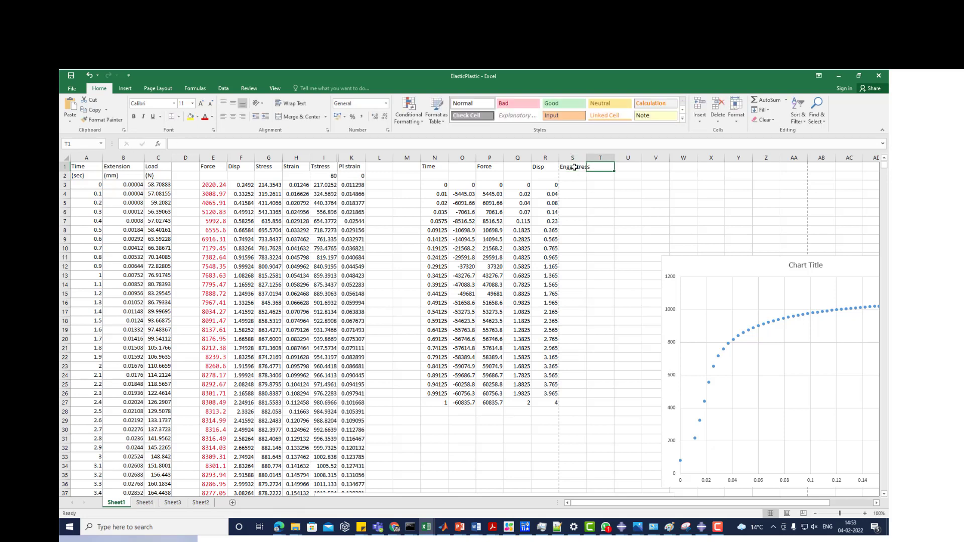
text(Engg strain)
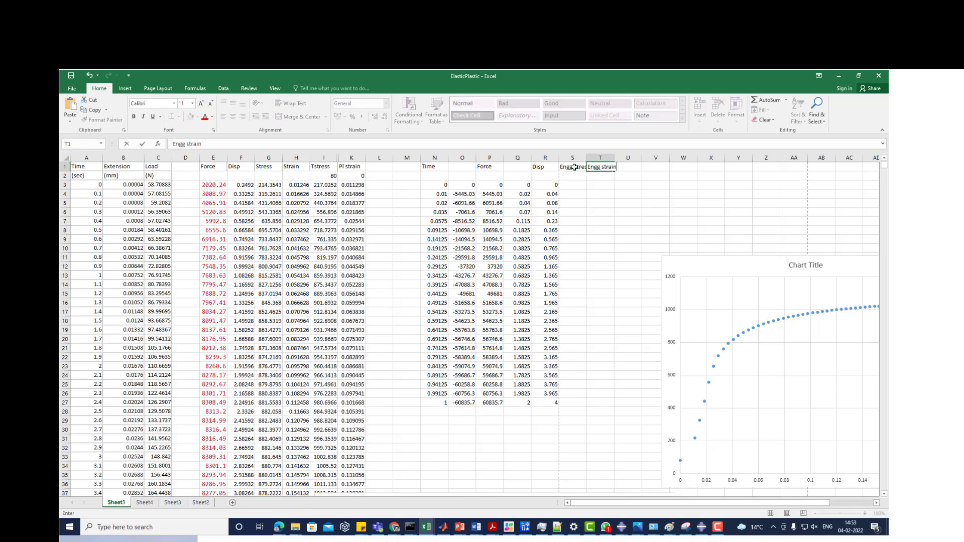
click(598, 185)
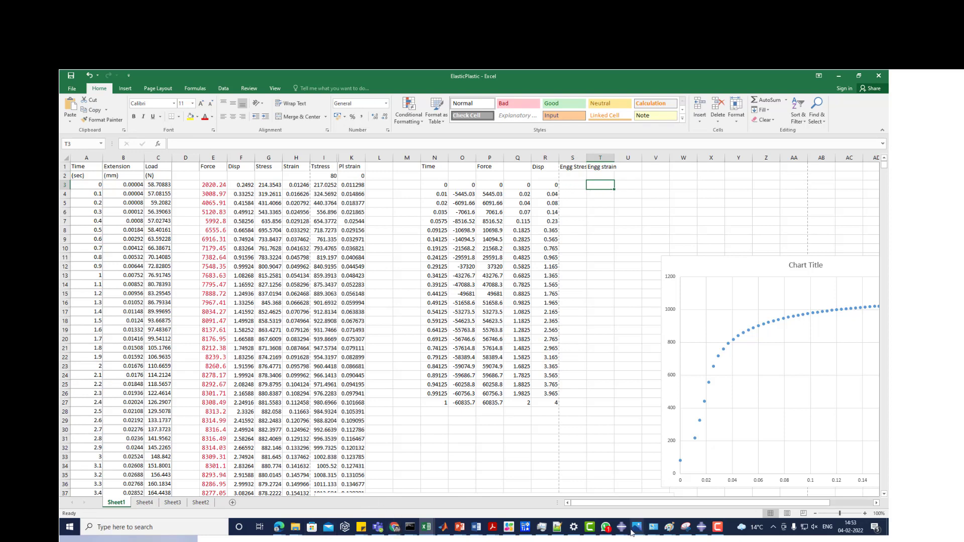
- Switch to the Trial1 results in Abaqus, query the distance between the specimen's two top corner nodes and enlarge the message area
click(702, 535)
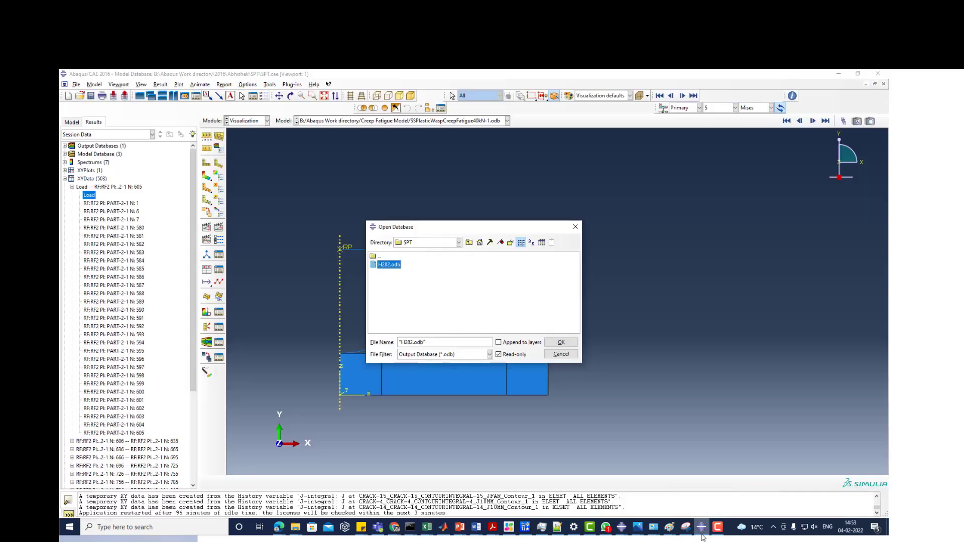
mouse_move(621, 527)
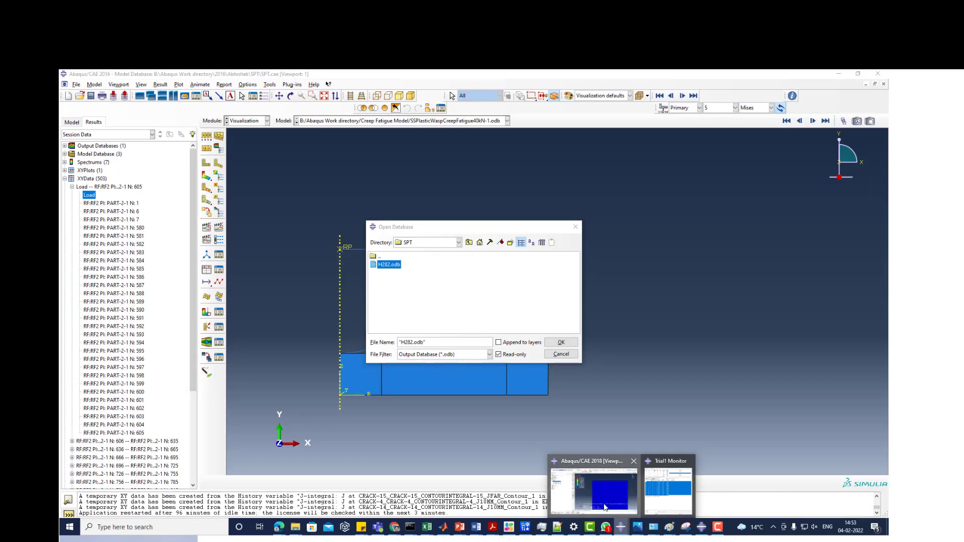
click(605, 507)
click(327, 133)
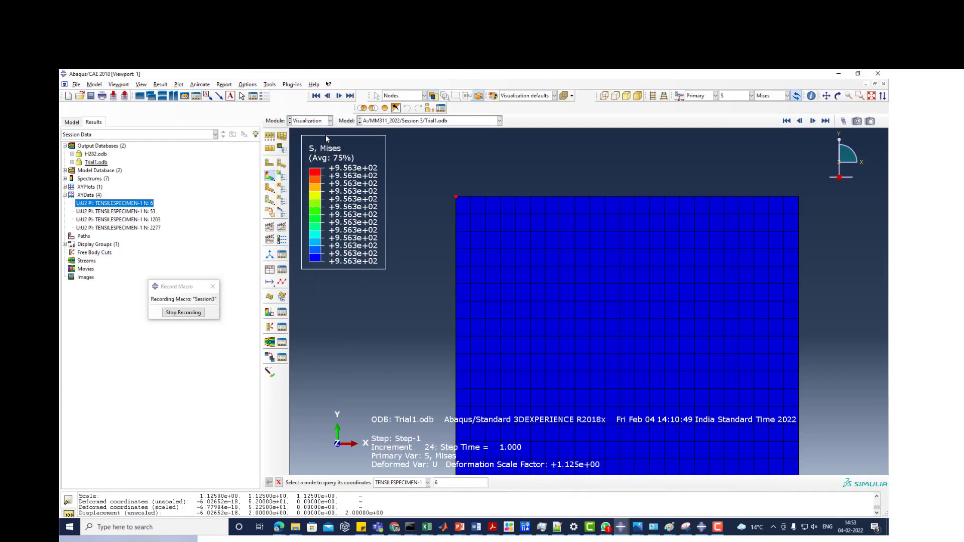
click(274, 86)
click(275, 95)
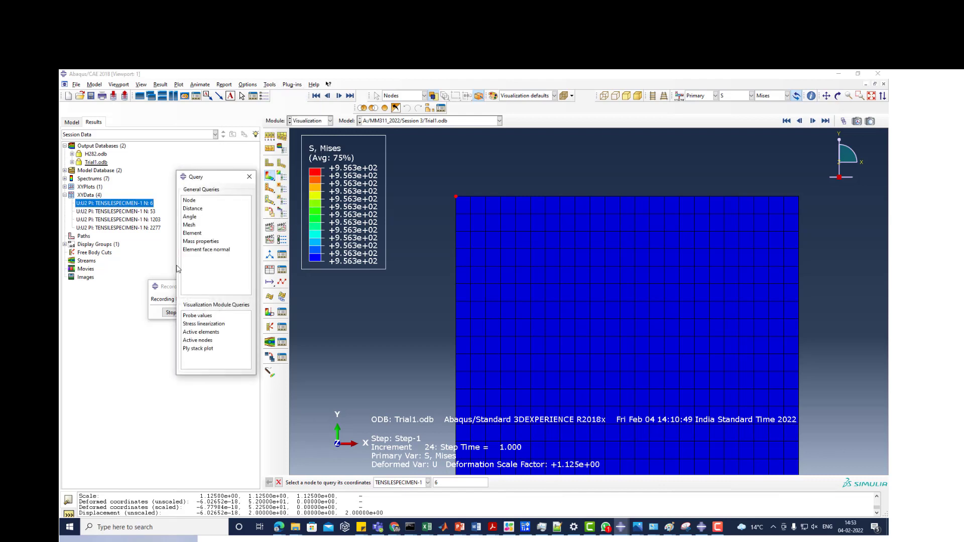
click(193, 209)
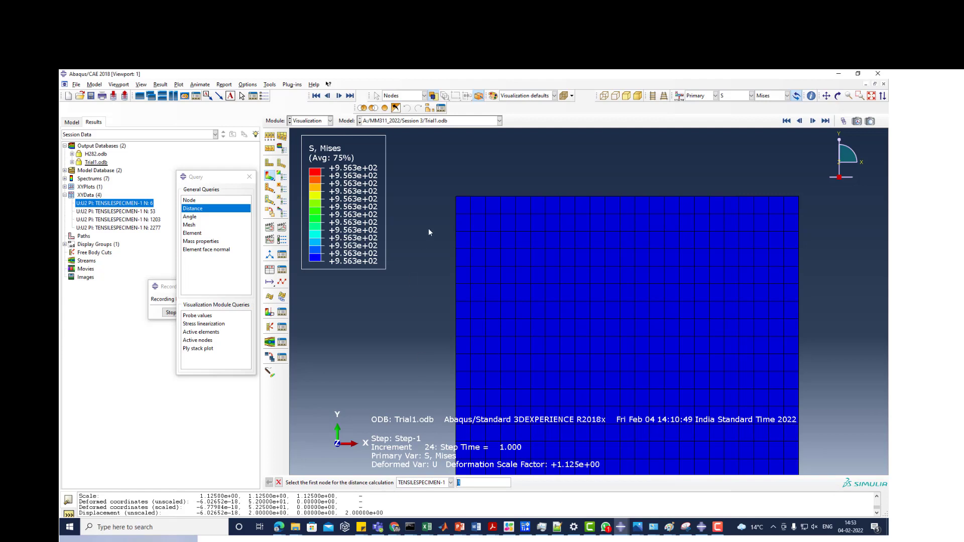
click(456, 197)
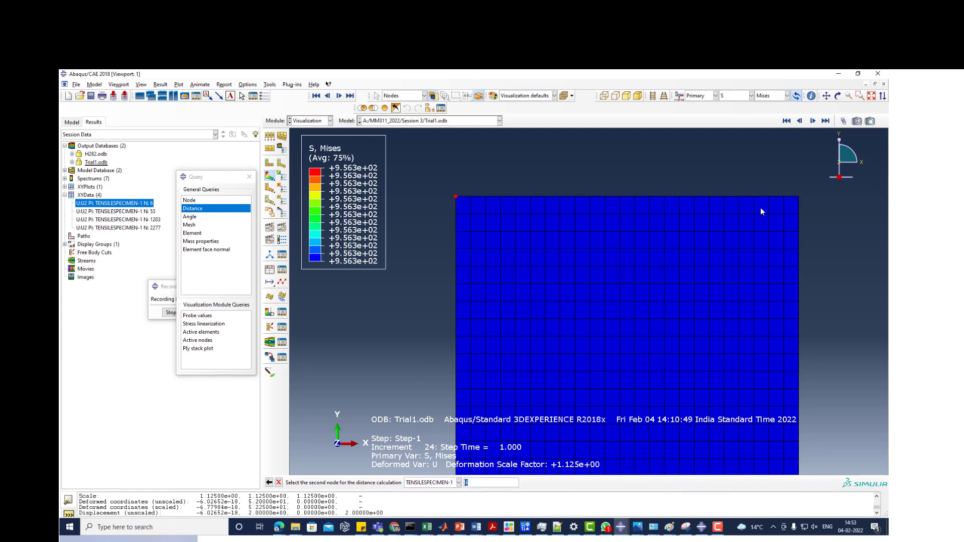
click(799, 198)
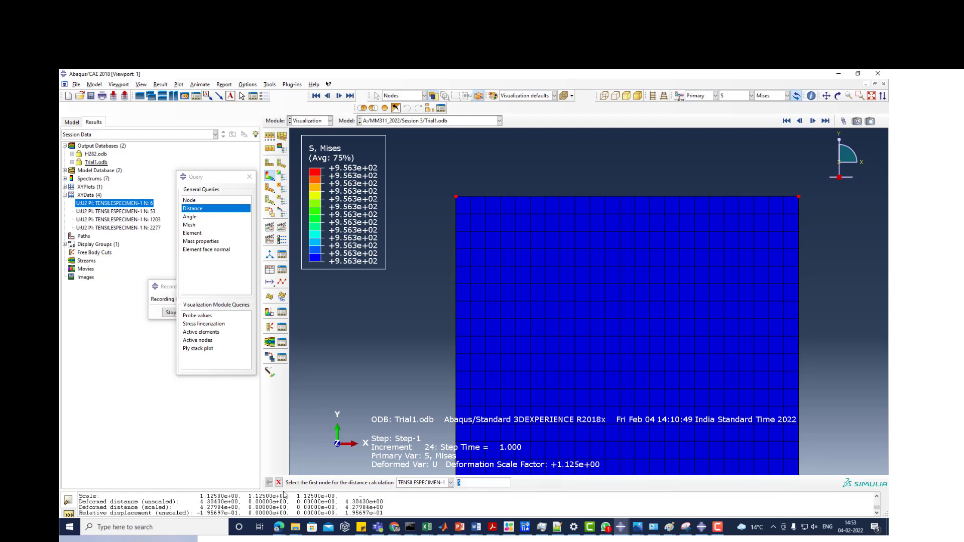
drag(286, 492, 301, 397)
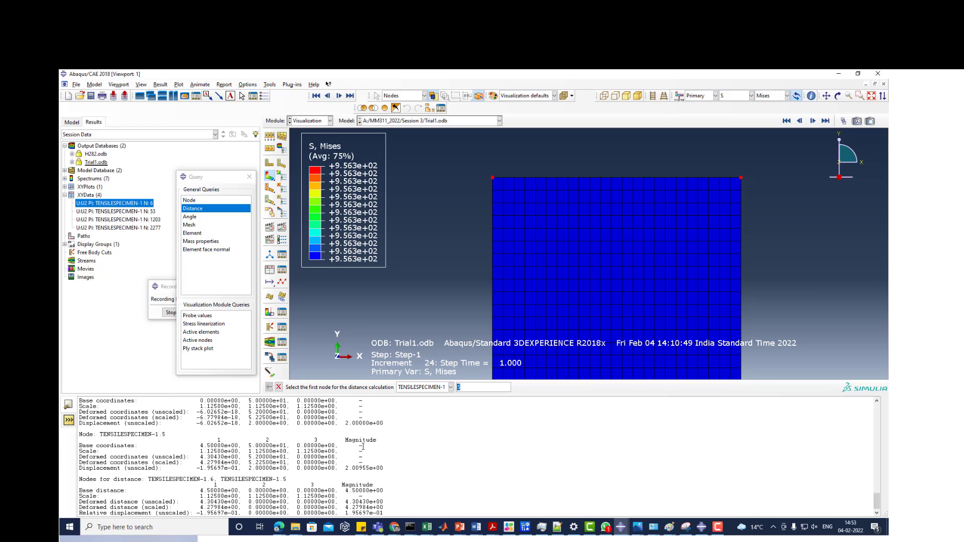
- Try to repeat the distance query on the top corner nodes and look through the reported base and deformed distances
click(492, 178)
click(492, 180)
click(741, 178)
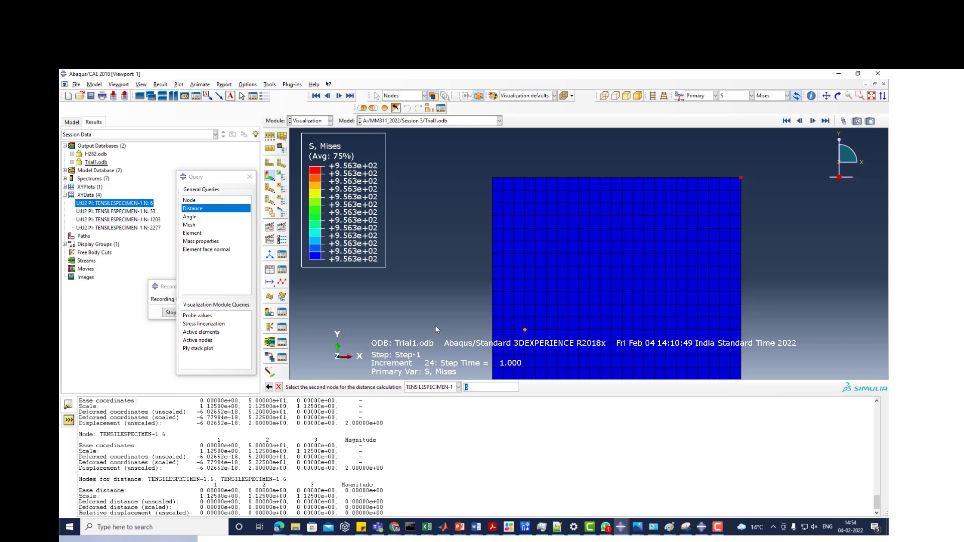
key(Return)
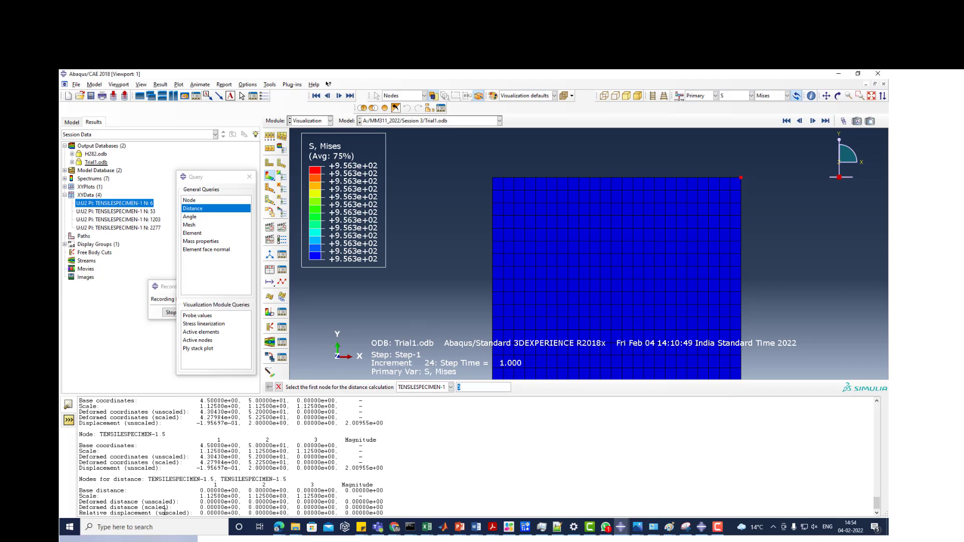
drag(121, 496, 389, 490)
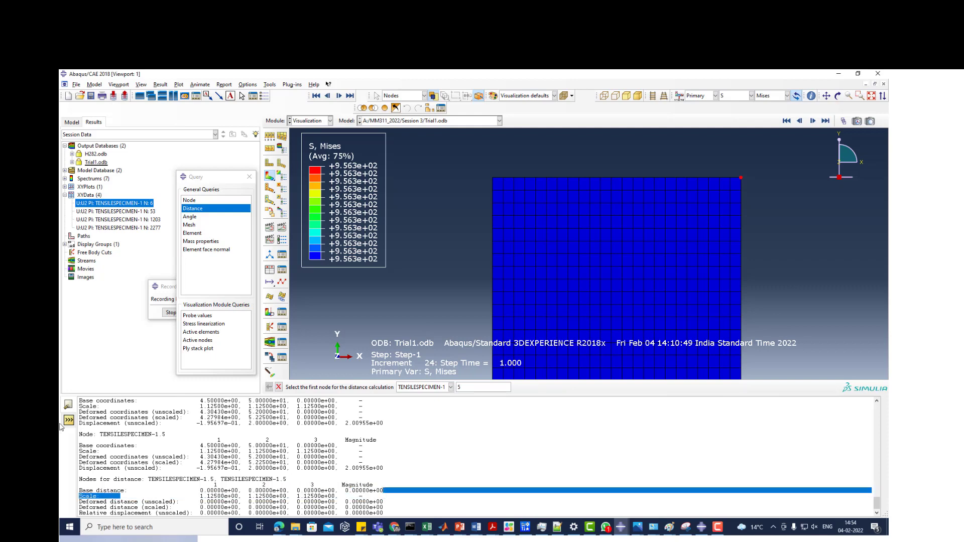
scroll(424, 474, up, 4)
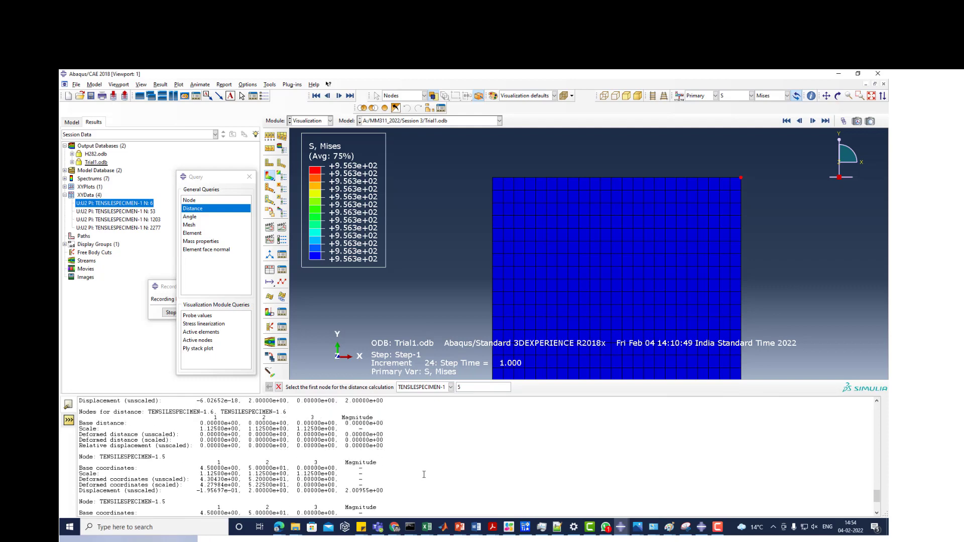
scroll(422, 474, down, 4)
click(405, 499)
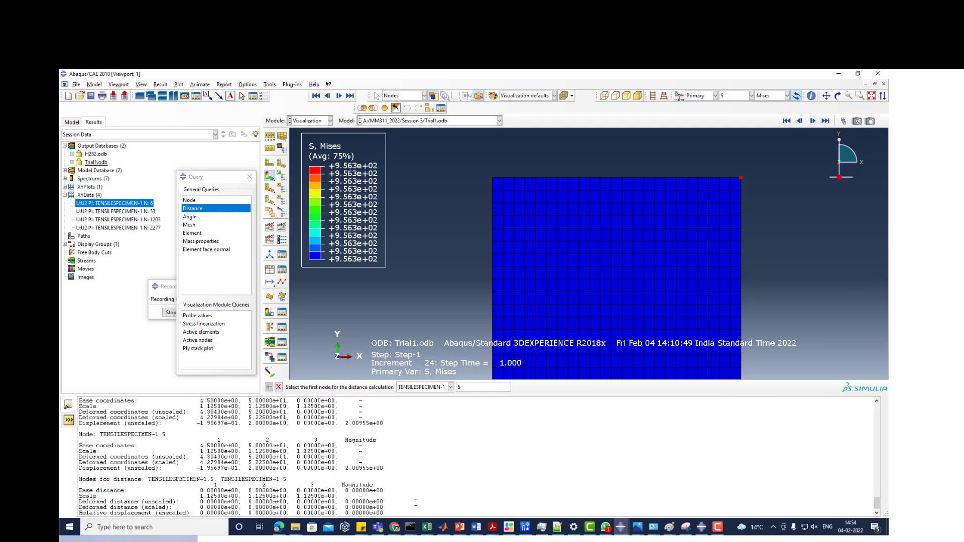
- Restart the Distance query from the top-left to the top-right corner node and examine the base and deformed distances in the message area
click(279, 387)
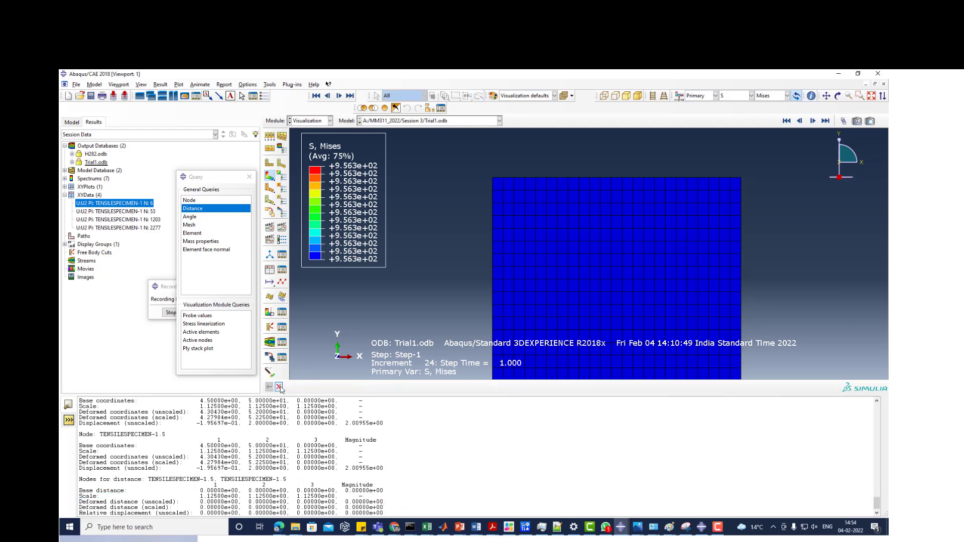
click(193, 208)
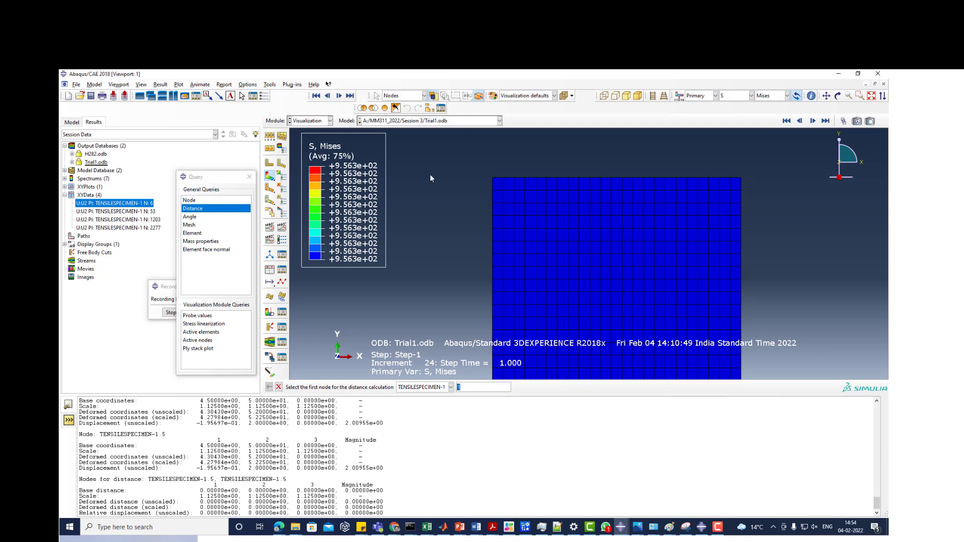
click(493, 178)
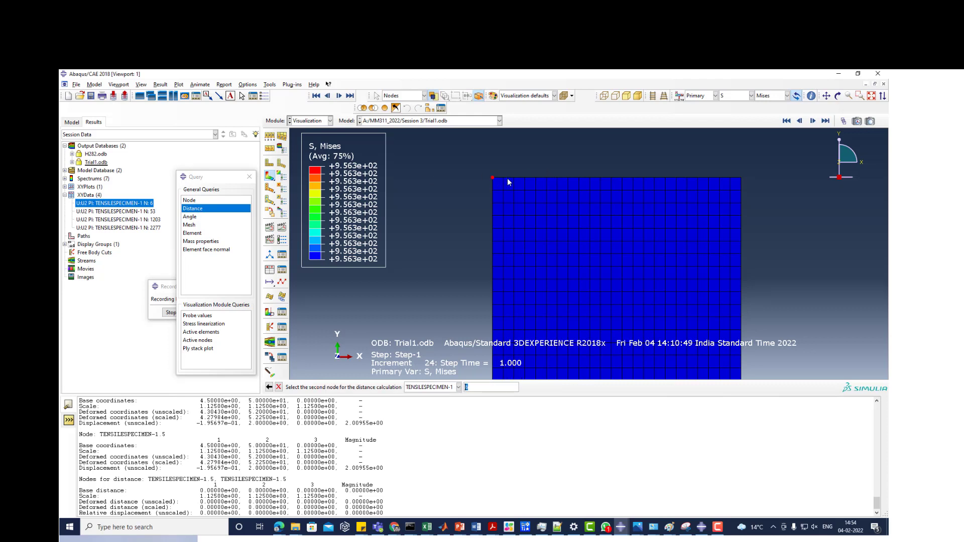
click(741, 178)
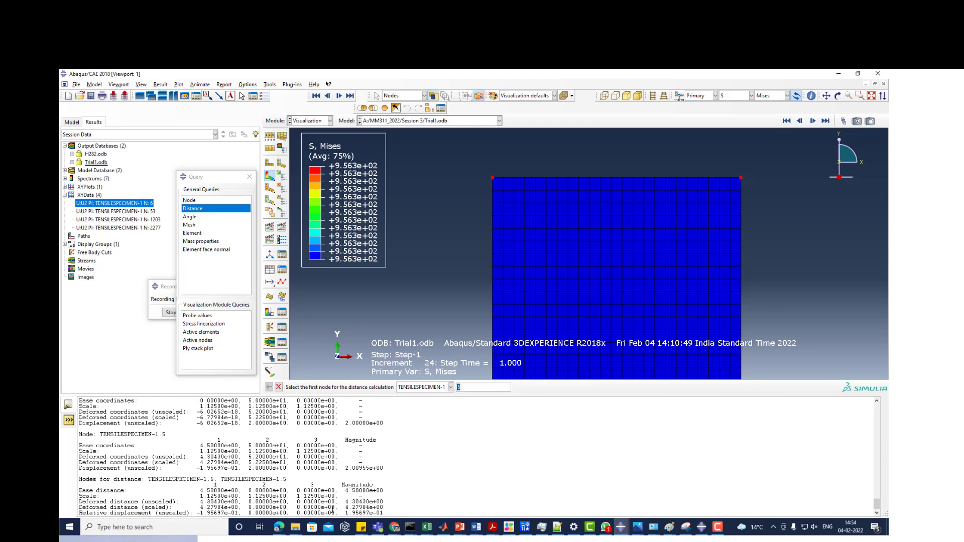
drag(341, 508, 385, 491)
drag(345, 507, 385, 507)
drag(141, 507, 173, 502)
drag(97, 486, 305, 501)
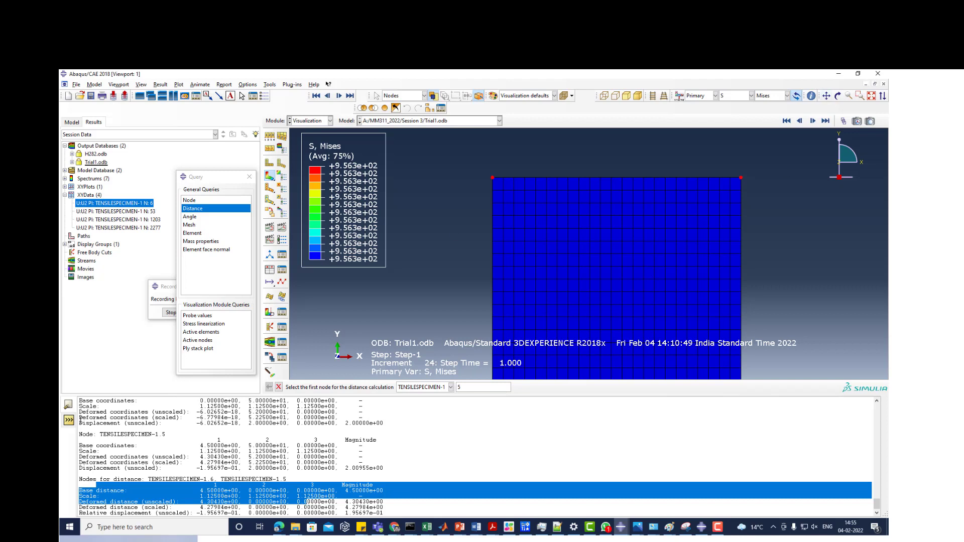
click(69, 420)
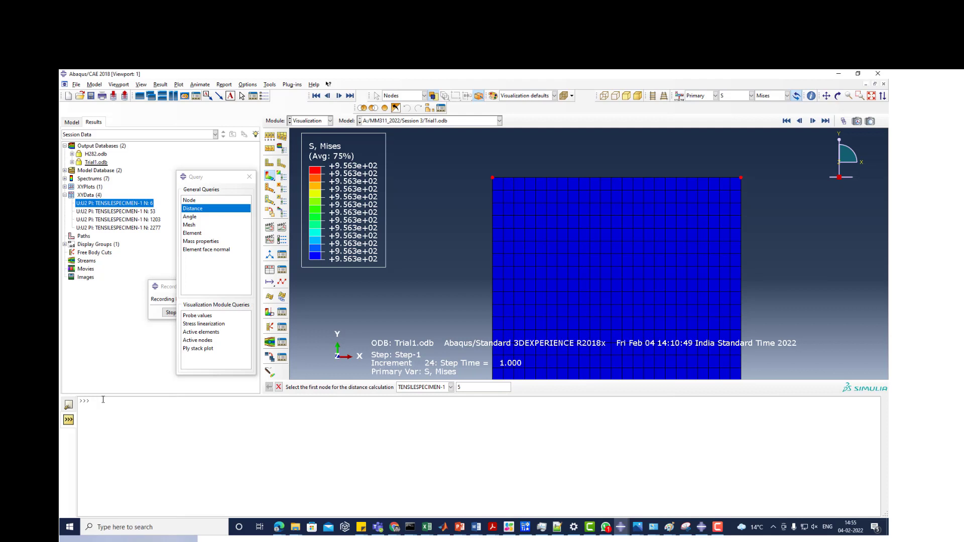
click(68, 404)
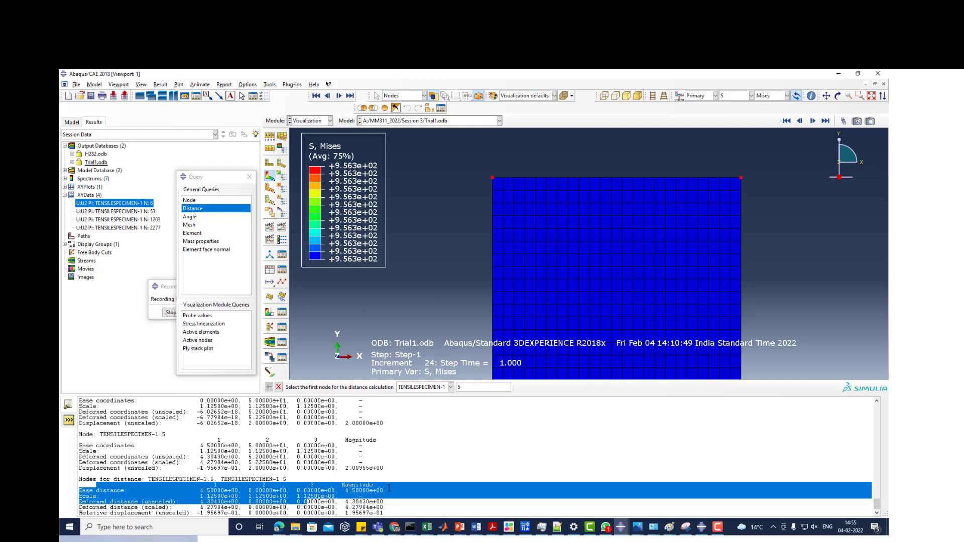
- Switch to the ElasticPlastic workbook in Excel and enter the engineering stress formula =P3/(pi()*(4.5)^2) in S3
click(427, 529)
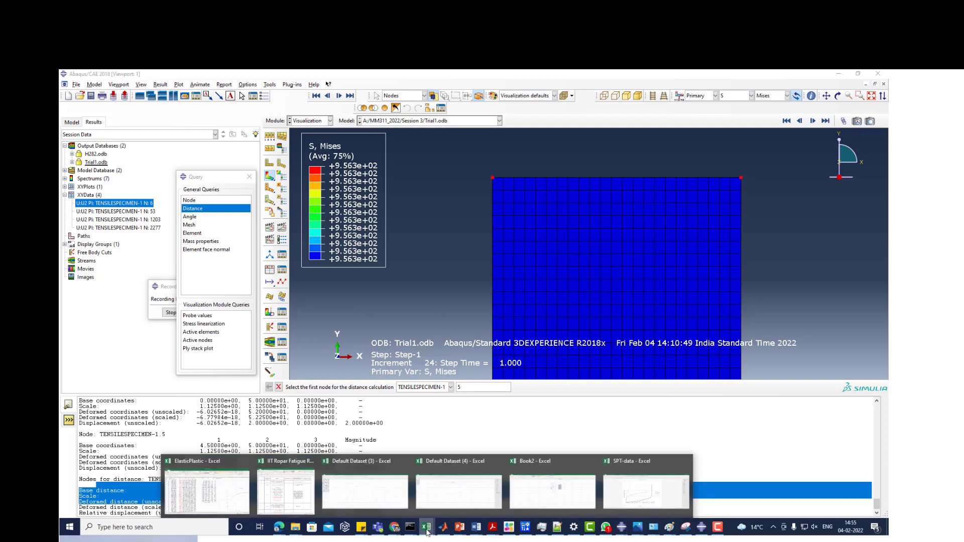
click(204, 490)
click(598, 185)
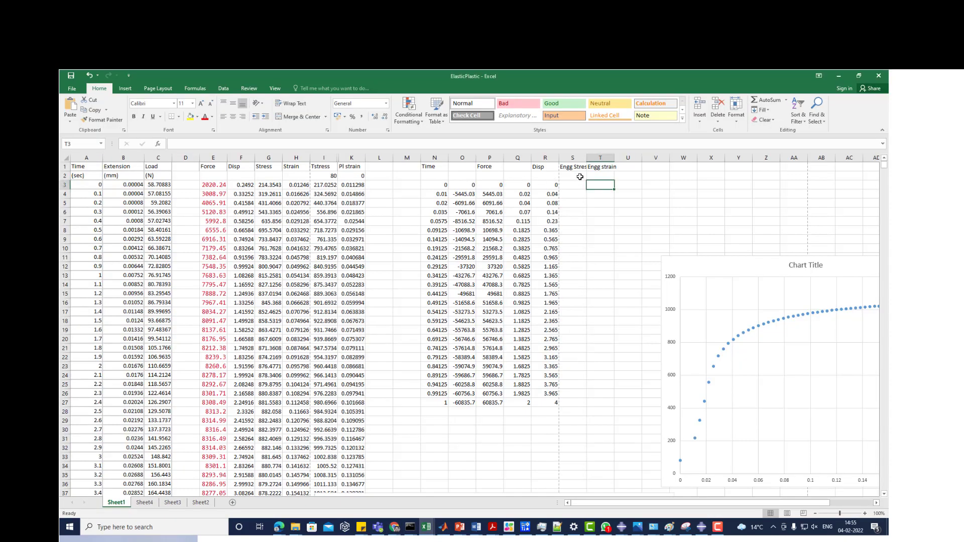
click(569, 186)
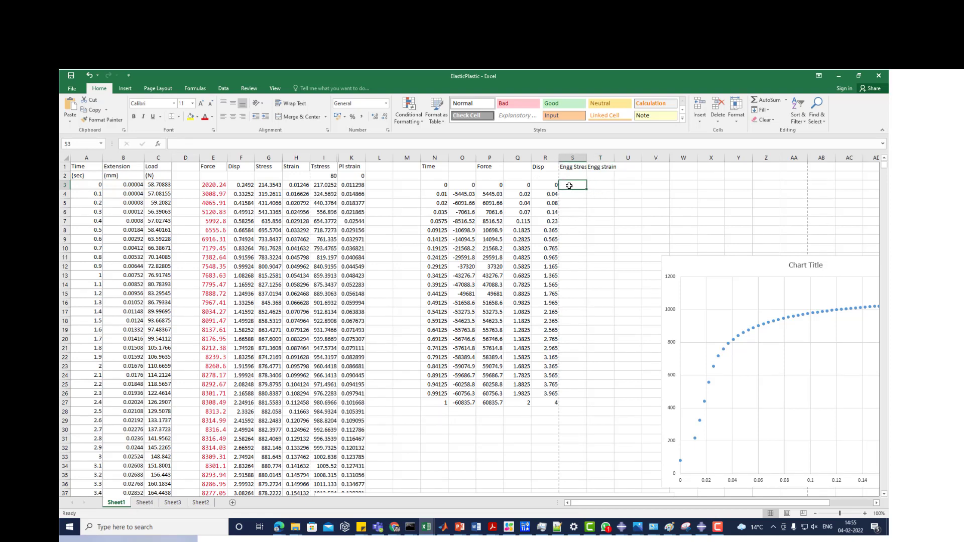
text(=)
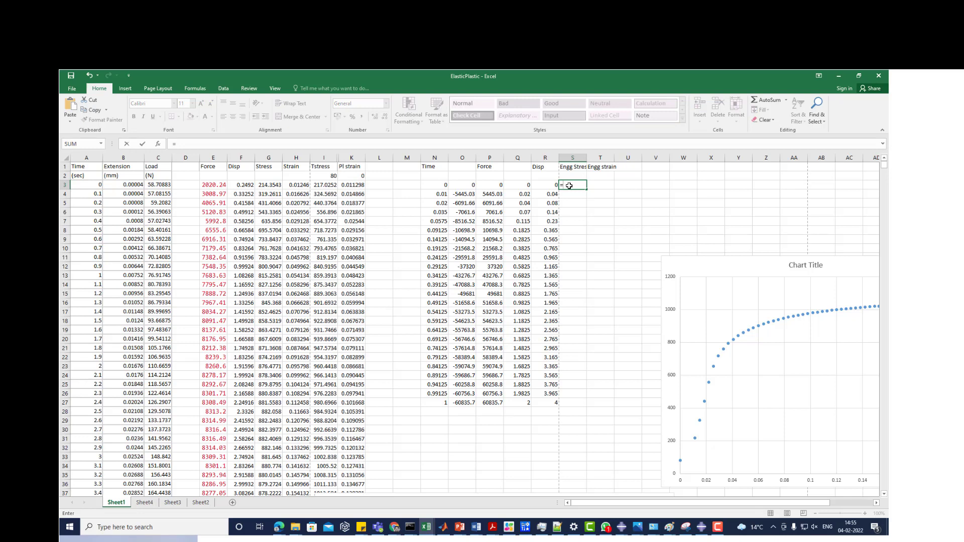
key(Left)
key(Left)
key(Left)
text(/(pi()
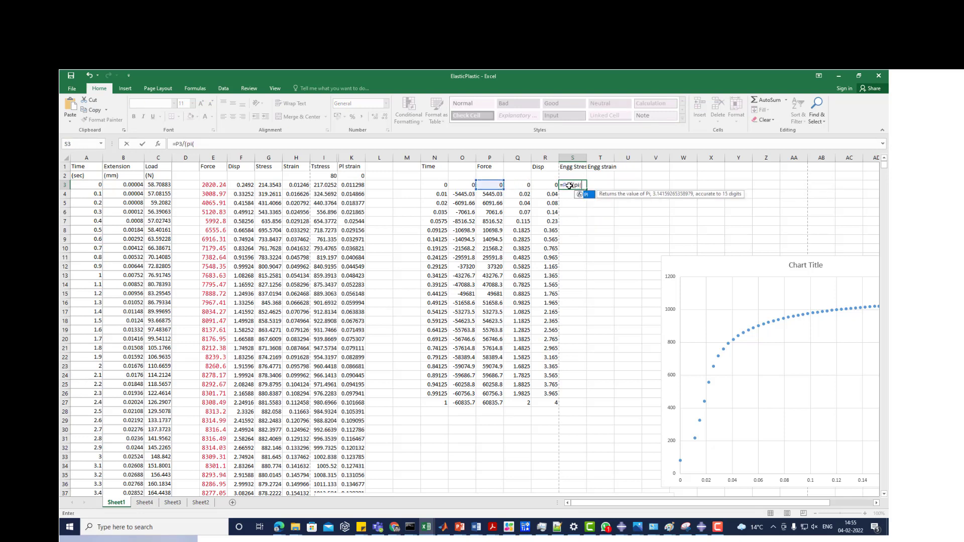
text()*)
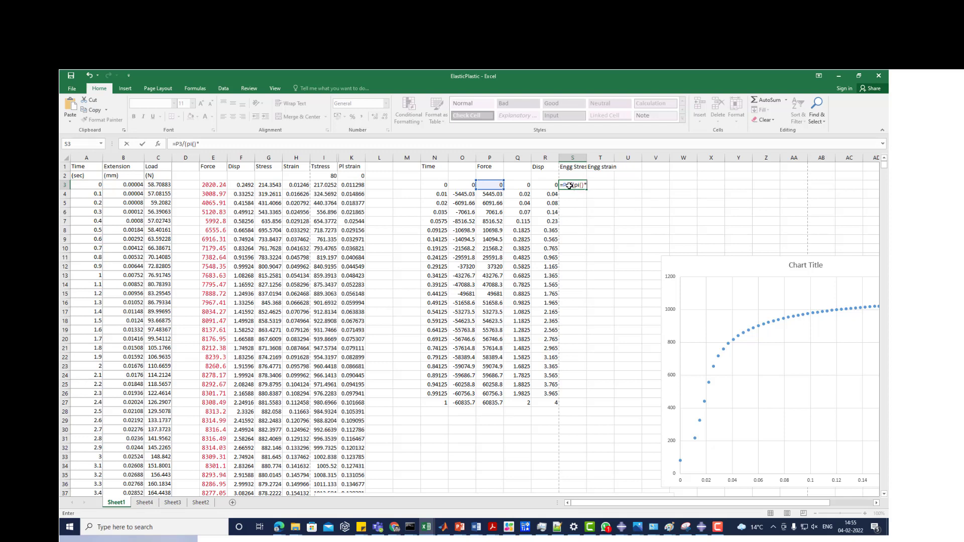
text((4.5)^2)
key(Return)
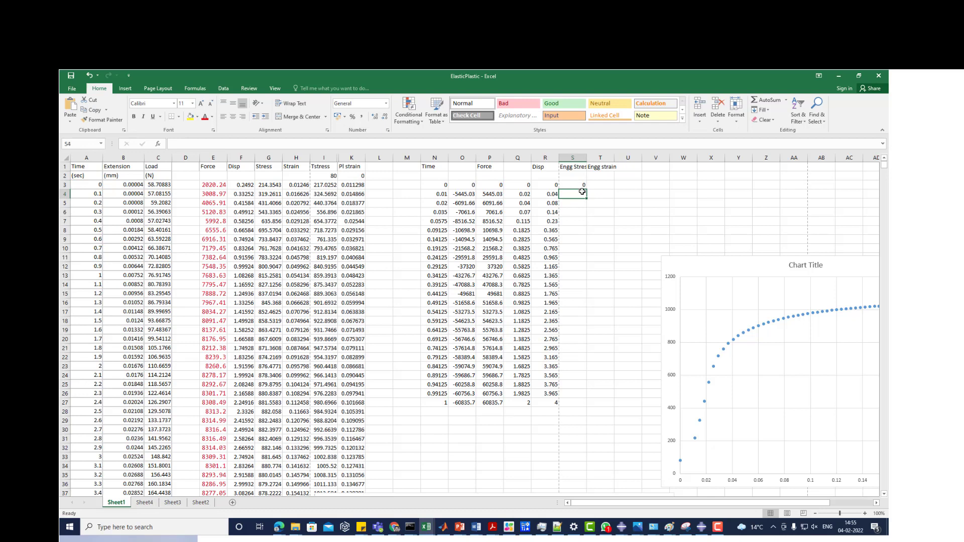
click(600, 185)
text(=)
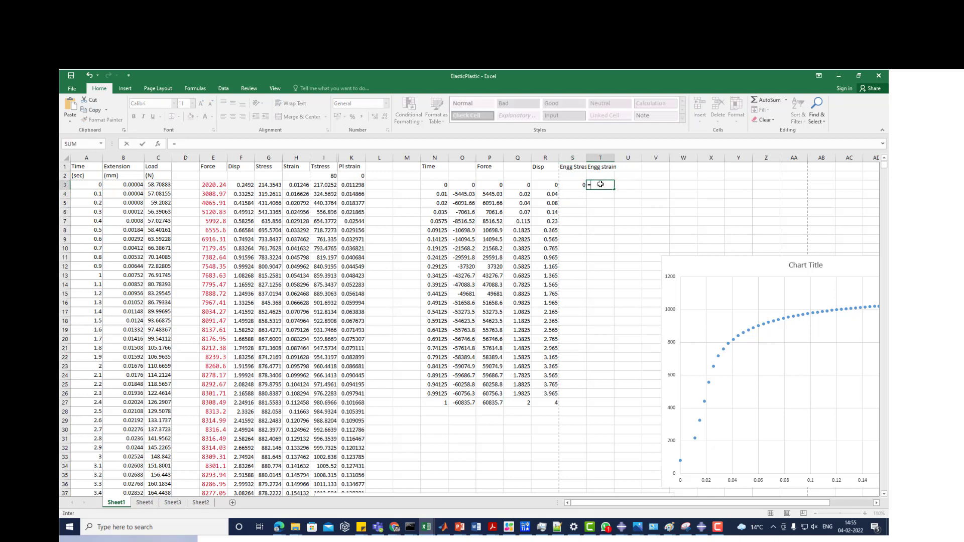
key(Left)
key(Left)
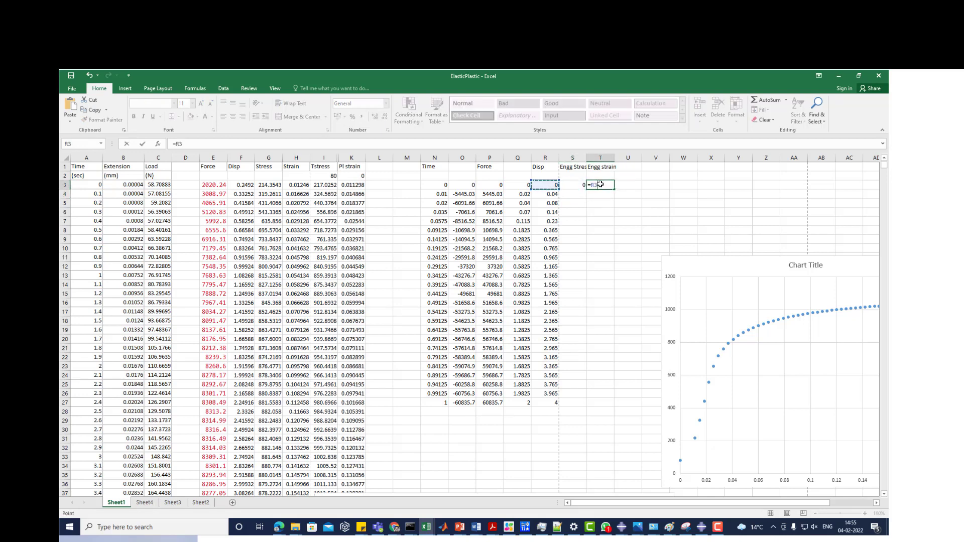
text(/)
key(BackSpace)
key(BackSpace)
key(BackSpace)
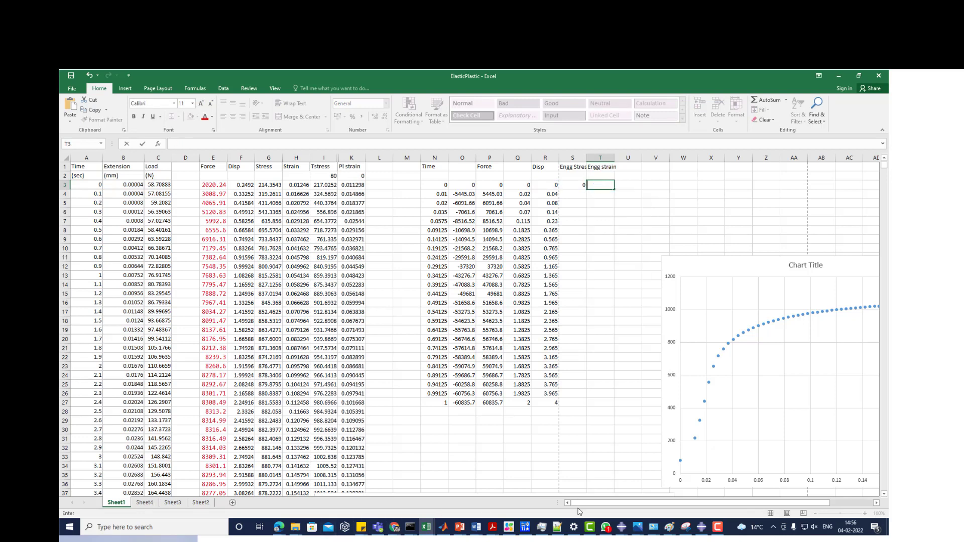
- Switch to the Trial1 results in Abaqus and query the distance from the specimen's top-right corner node to its bottom-right corner node
mouse_move(623, 525)
click(601, 502)
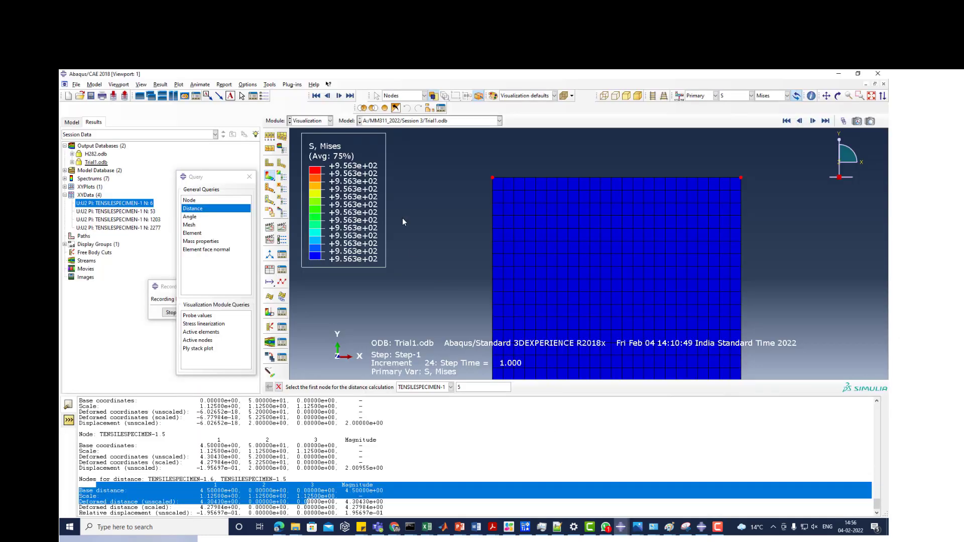
scroll(420, 224, up, 12)
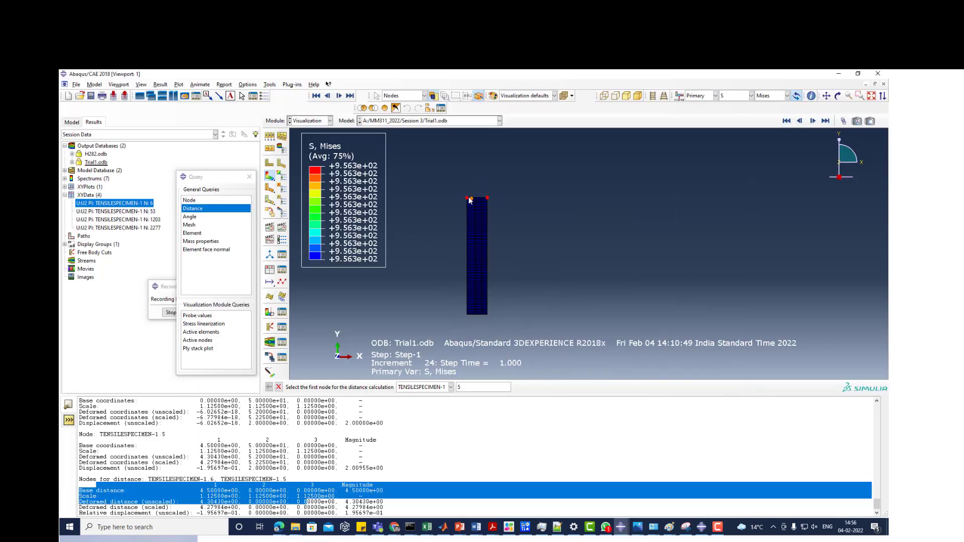
scroll(480, 326, down, 2)
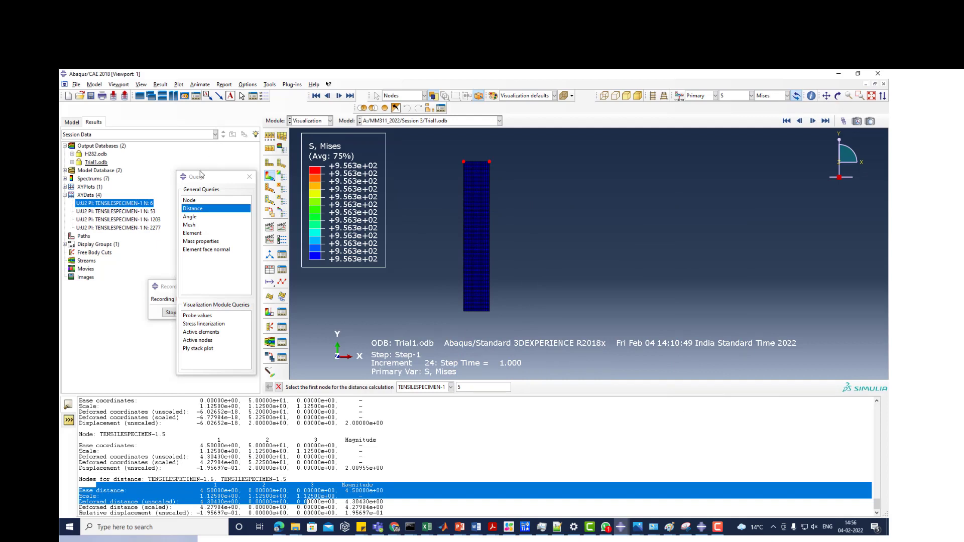
click(194, 209)
scroll(487, 157, down, 2)
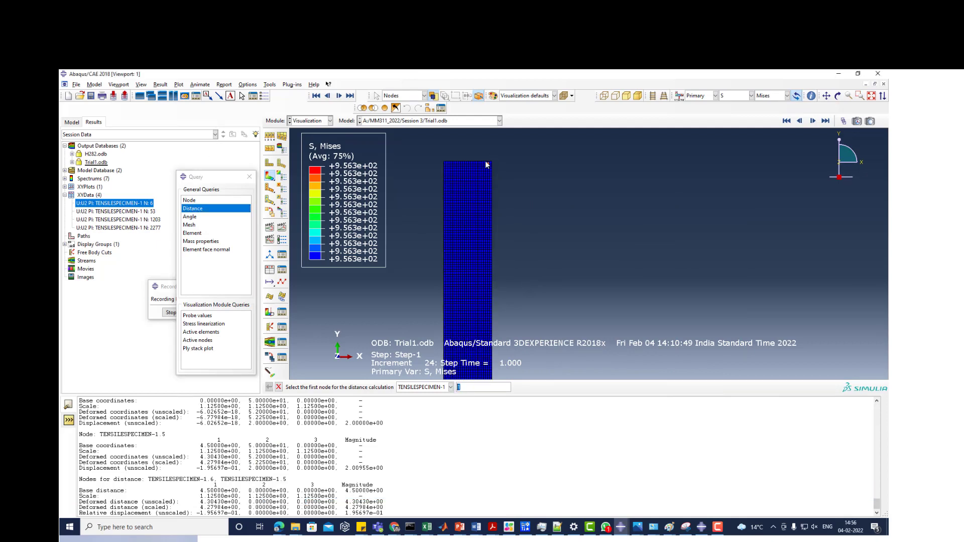
scroll(485, 163, down, 3)
click(499, 162)
scroll(499, 163, up, 4)
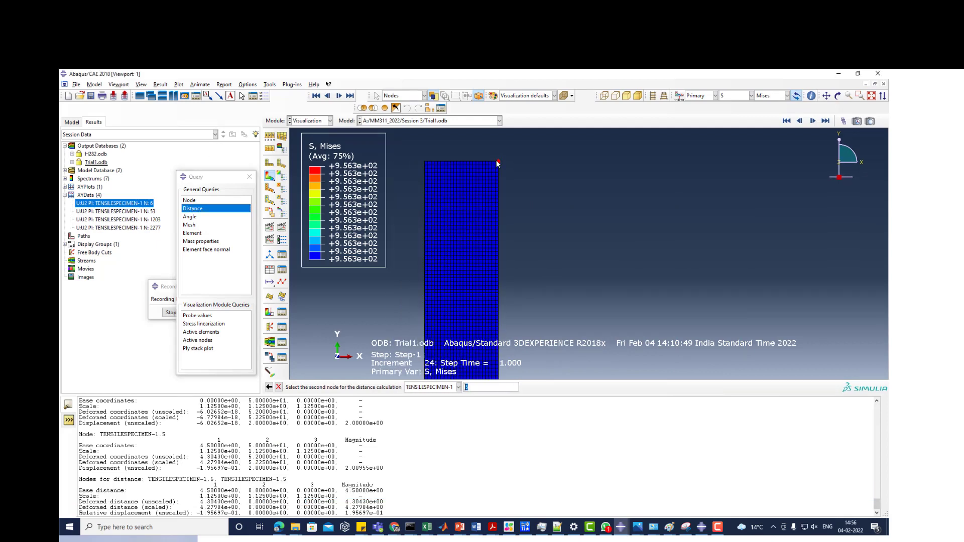
scroll(488, 330, down, 5)
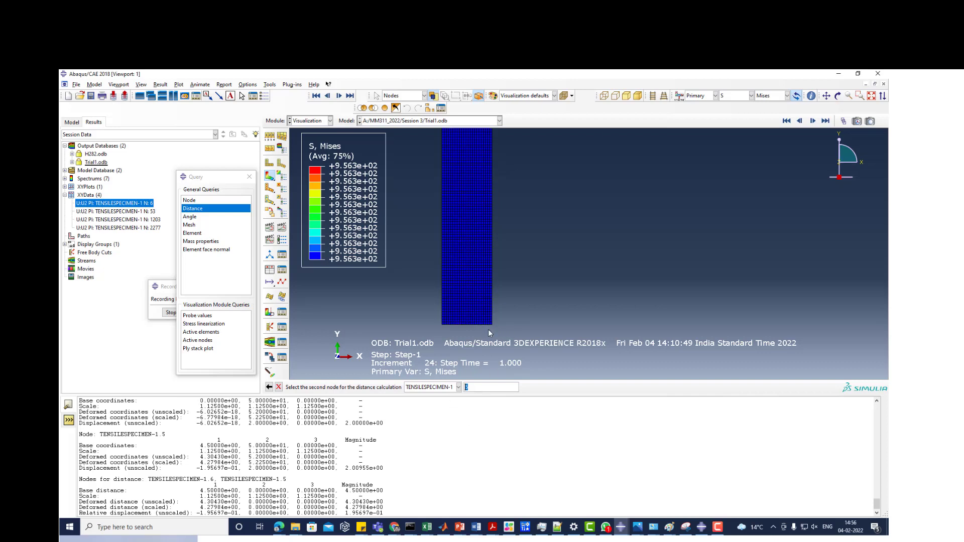
click(500, 310)
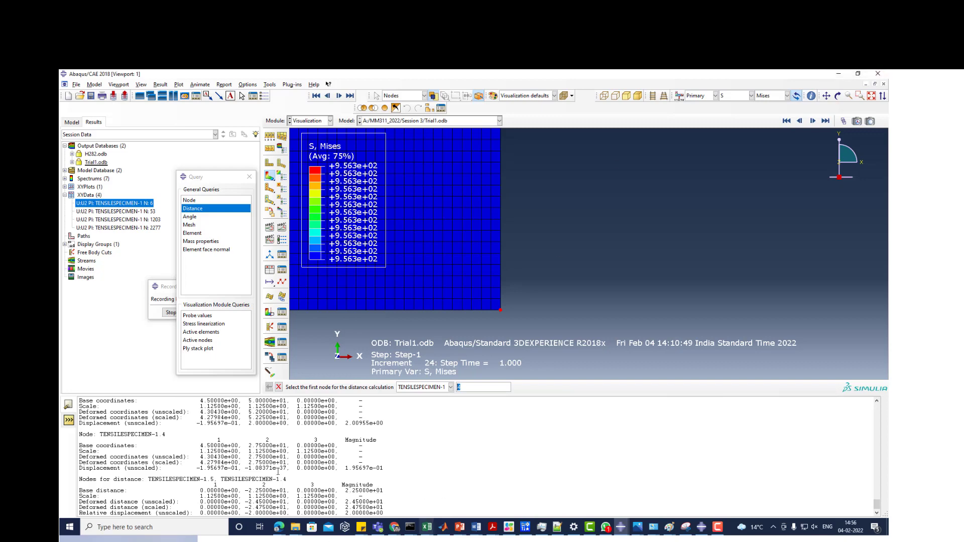
- Switch back to the ElasticPlastic workbook in Excel and enter the engineering strain formula =R3/45 in T3
mouse_move(426, 526)
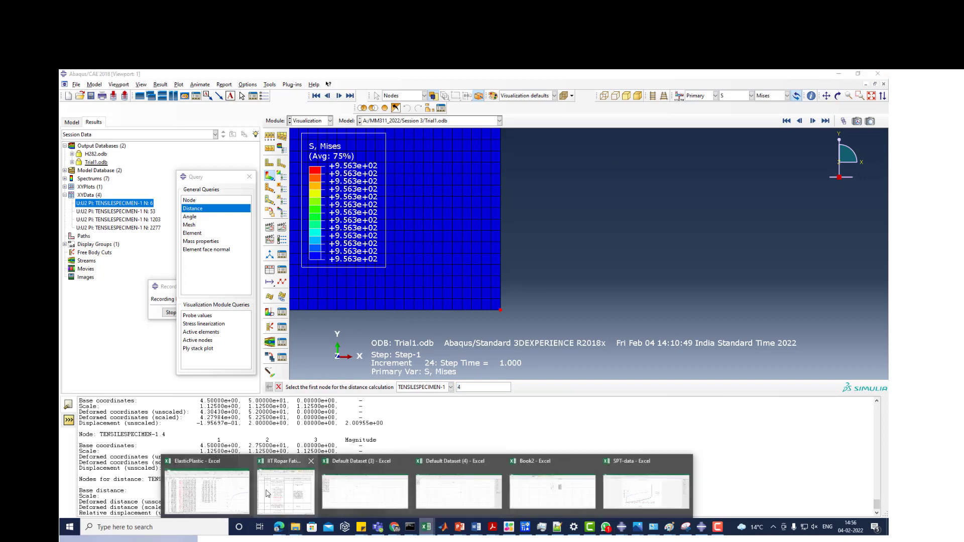
mouse_move(267, 493)
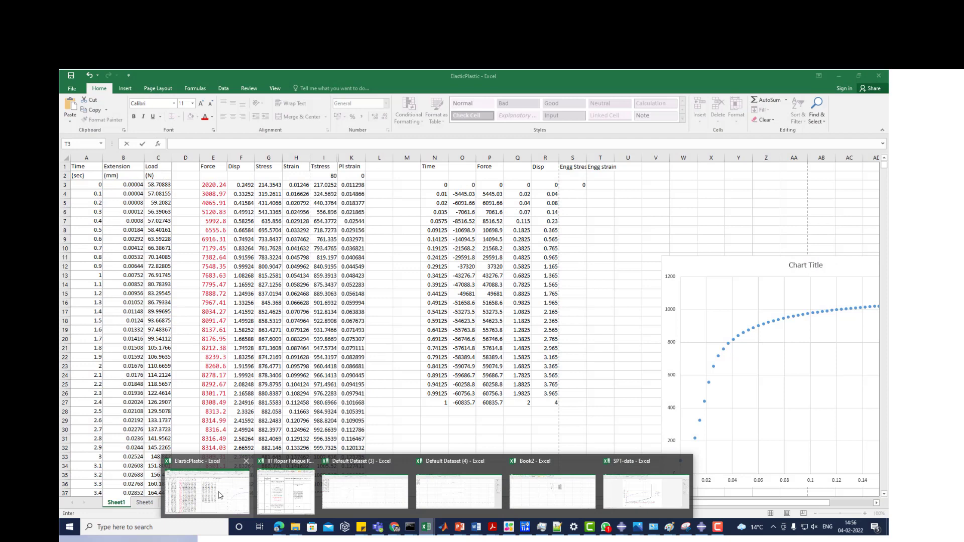
click(220, 495)
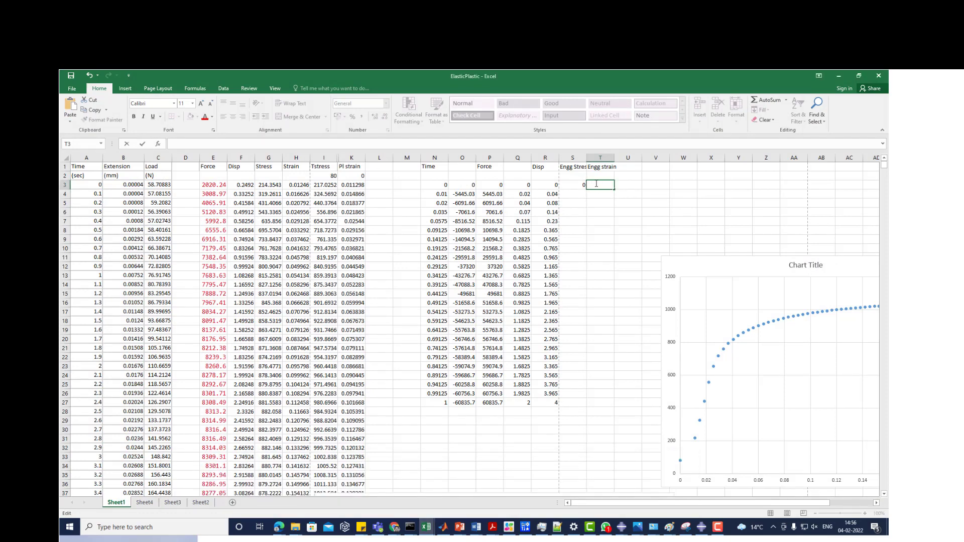
text(=)
click(544, 189)
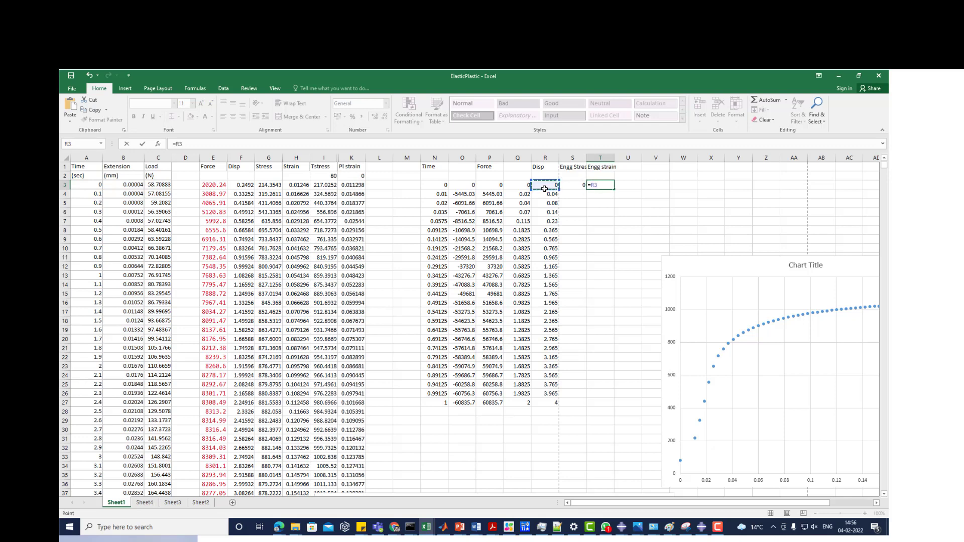
text(/45)
key(Return)
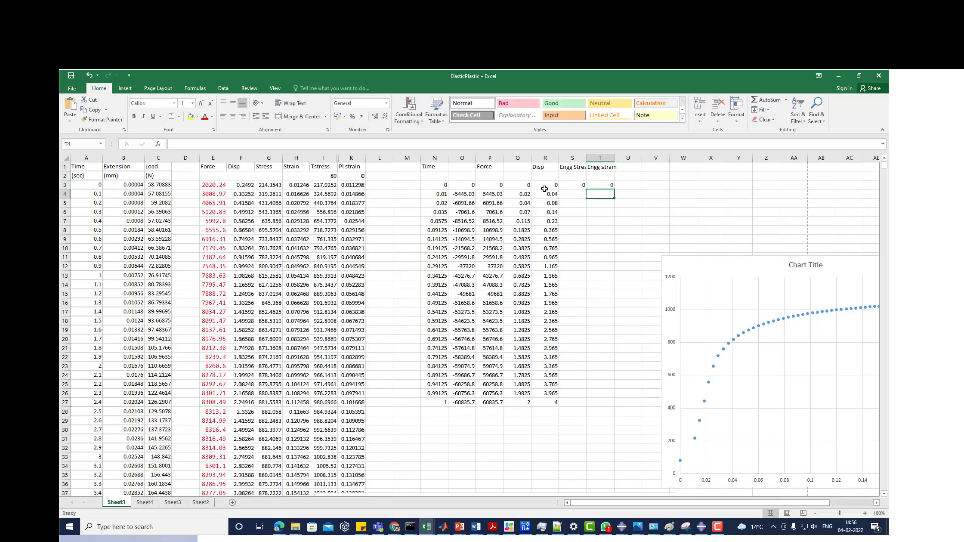
- Fill the engineering stress and strain formulas in S3:T3 down to row 27
click(583, 185)
drag(587, 185, 609, 186)
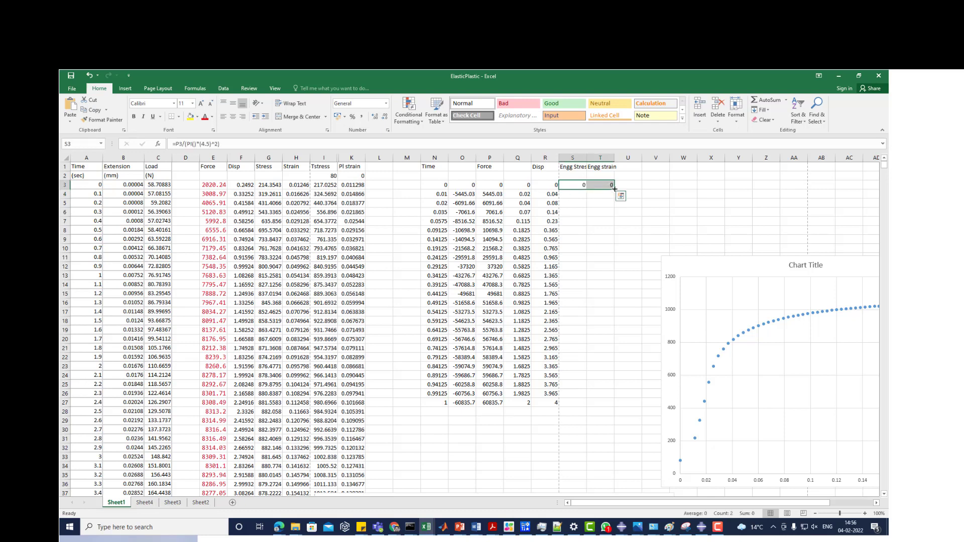
double_click(615, 189)
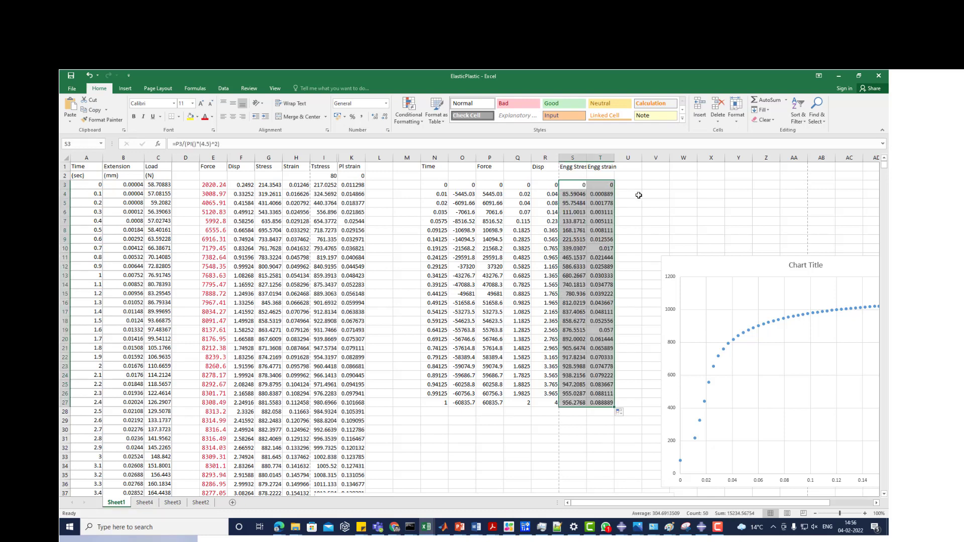
click(629, 194)
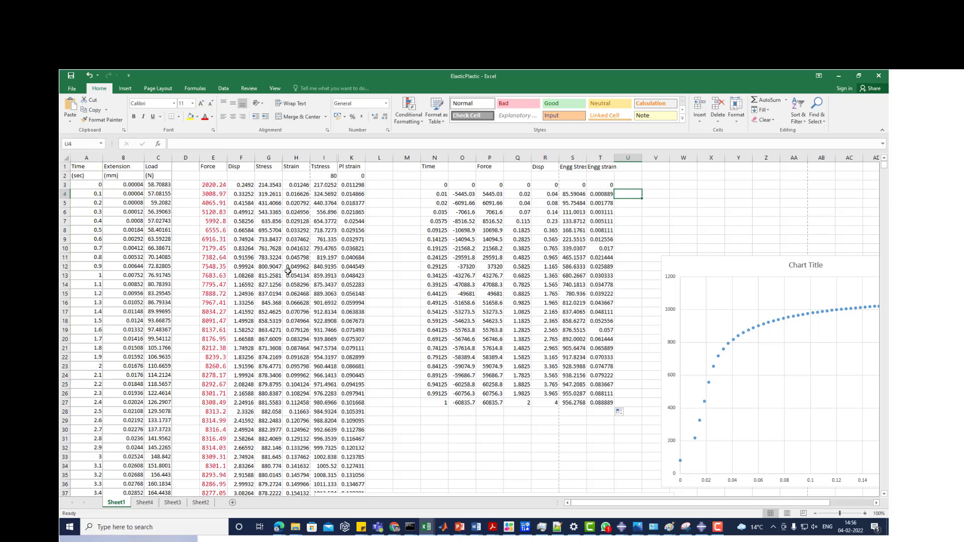
- Highlight the input Stress and Strain data in columns G and H for comparison with the simulation results
click(272, 169)
click(294, 170)
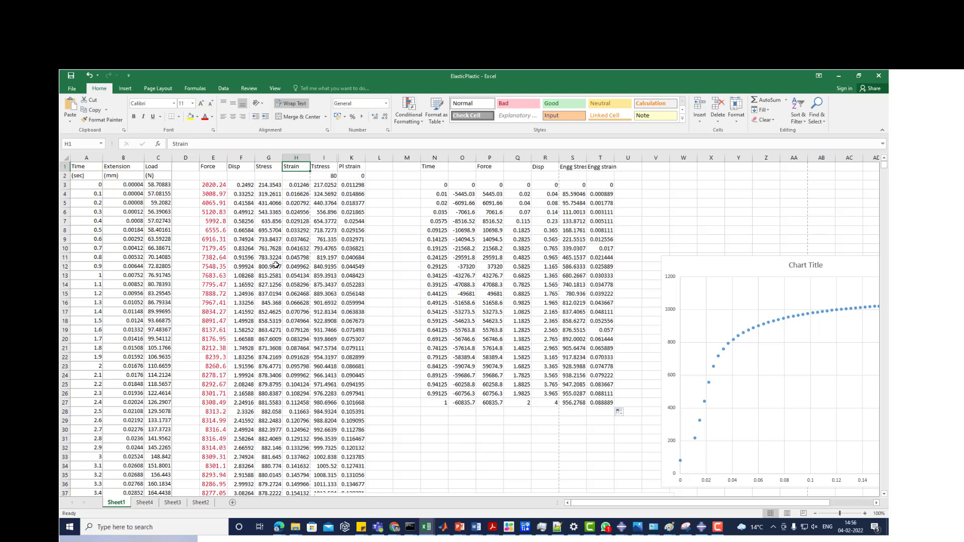
drag(272, 160, 296, 159)
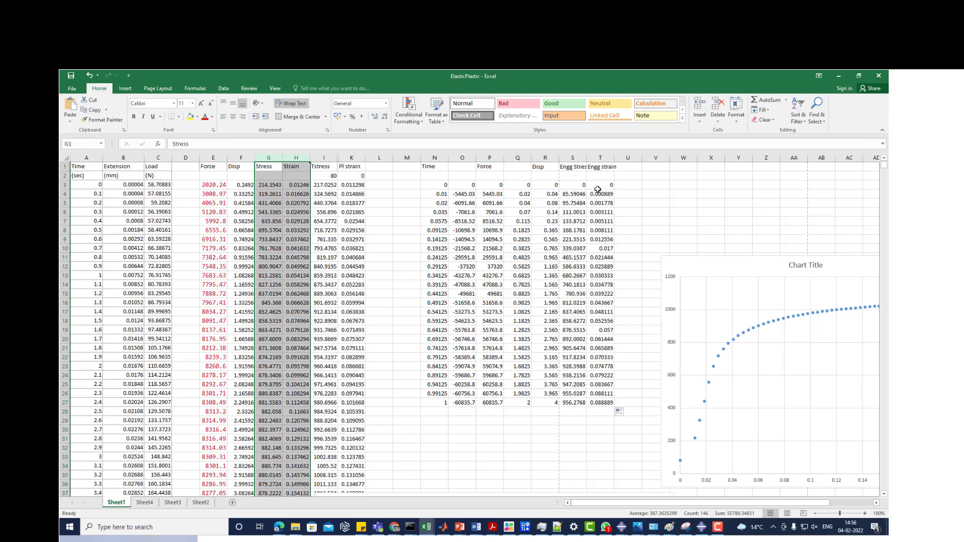
- Insert a markers-only scatter chart from the engineering stress and strain data in S3:T27
drag(572, 184, 598, 402)
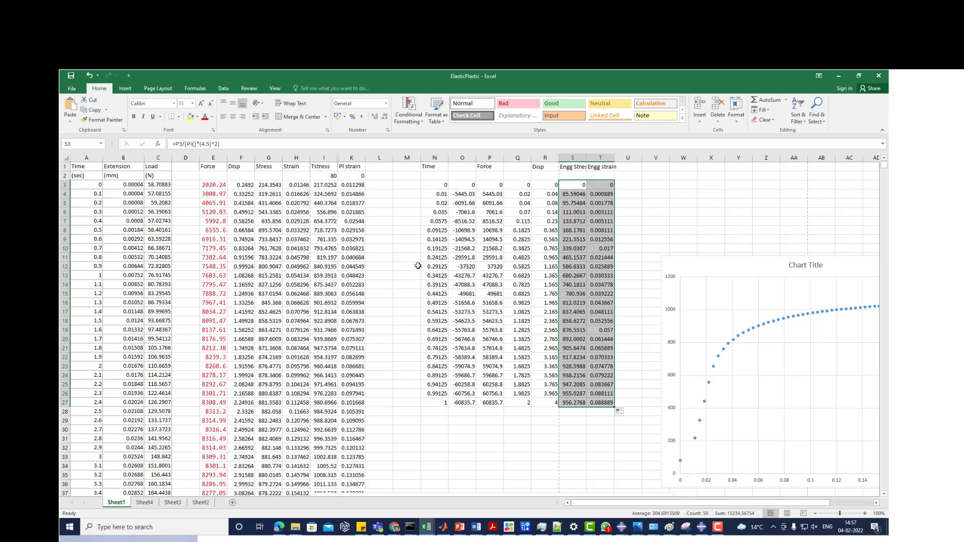
click(125, 89)
click(432, 120)
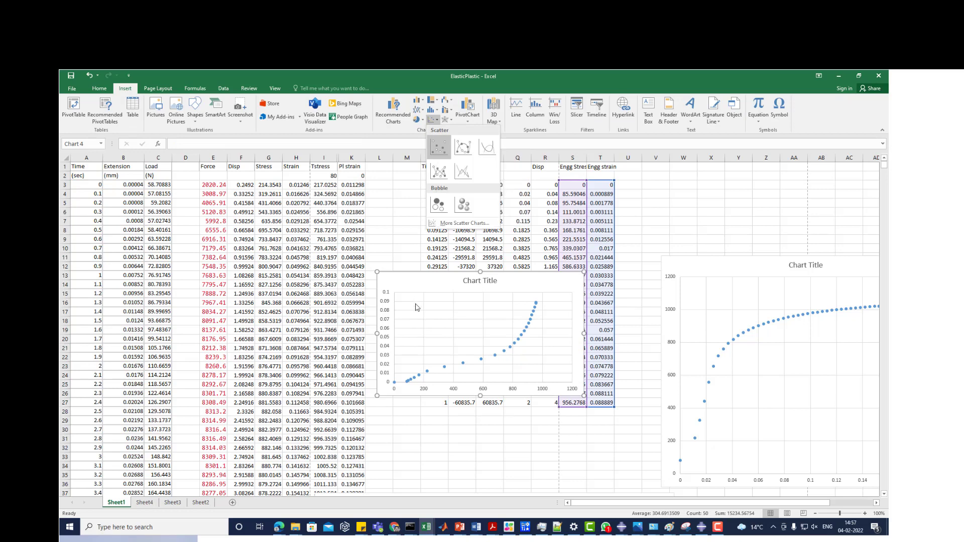
click(437, 147)
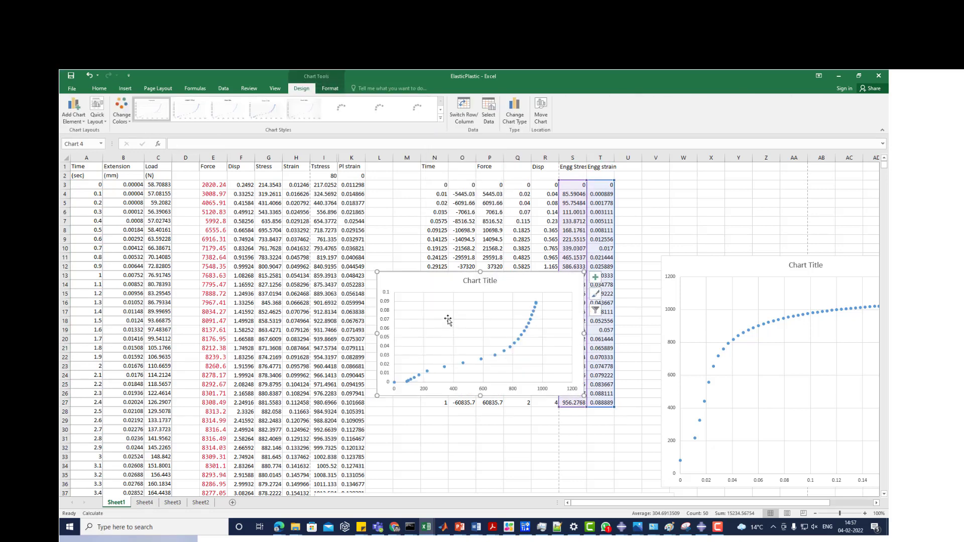
- Edit the new chart's data series, naming it Input and setting its X values to the strain range H3:H74
right_click(446, 318)
click(477, 357)
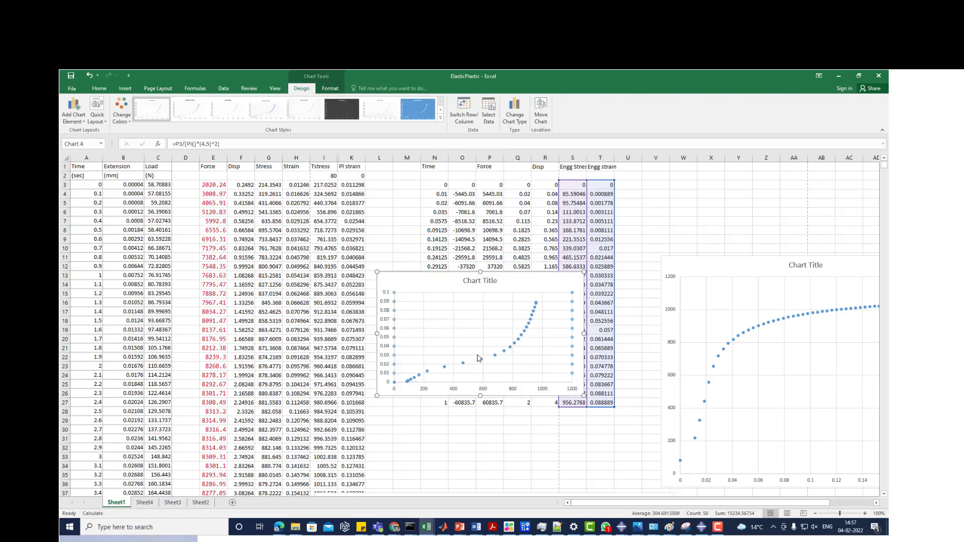
click(451, 275)
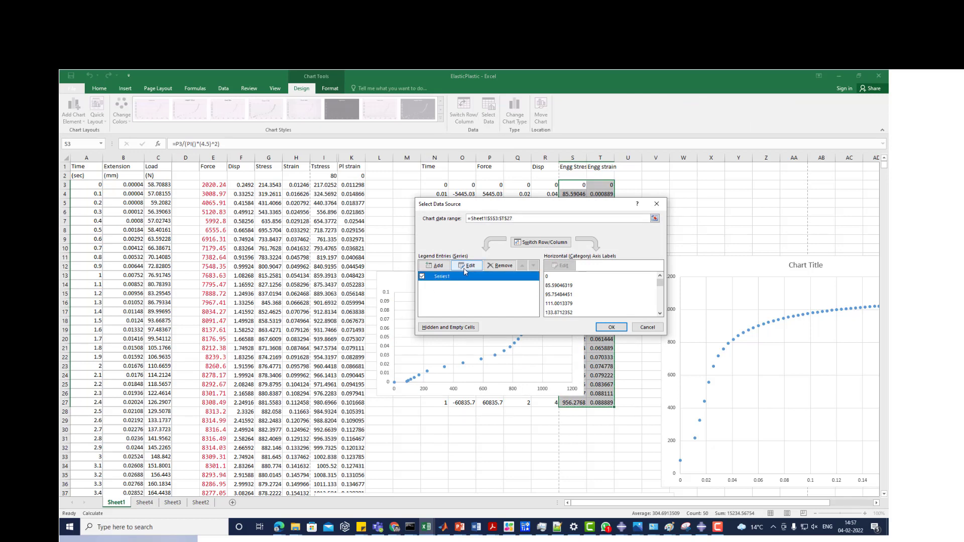
click(465, 268)
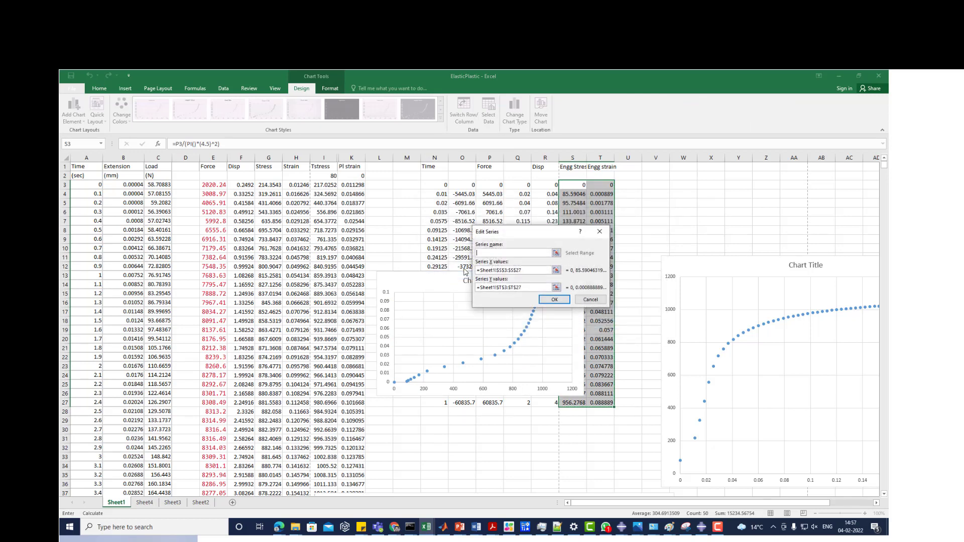
text(Input)
click(556, 270)
click(301, 185)
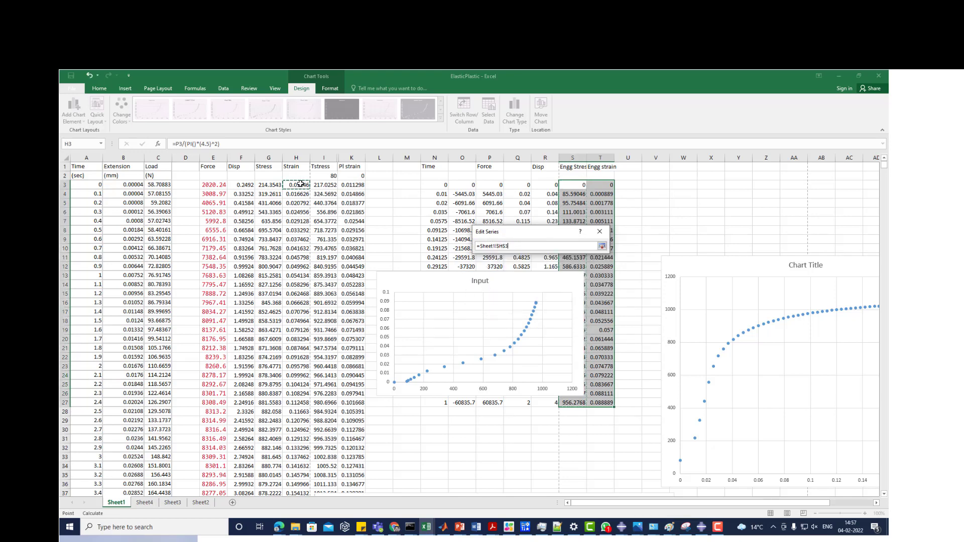
key(ctrl+shift+Down)
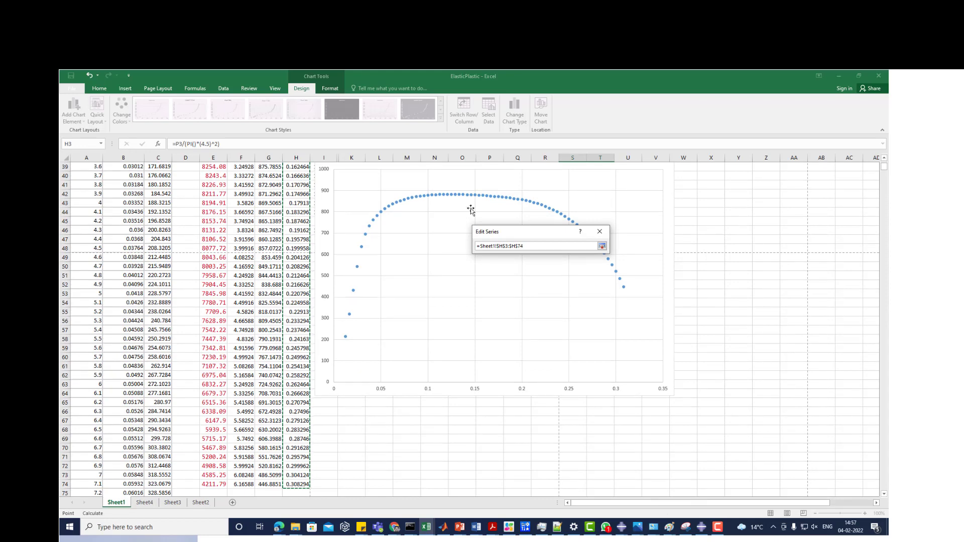
click(602, 246)
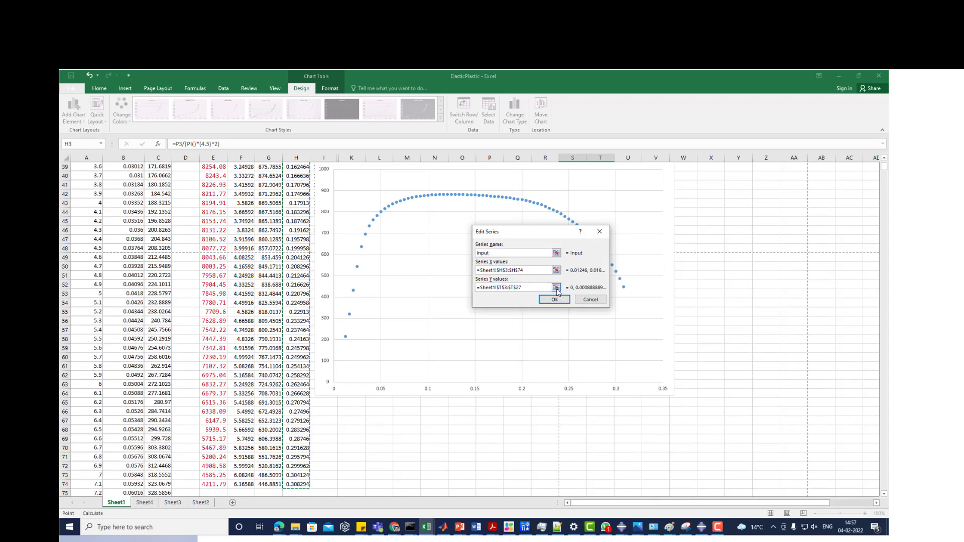
- Set the Input series' Y values to the stress range G3:G74 and apply the chart's data source changes
click(556, 288)
scroll(296, 310, up, 1)
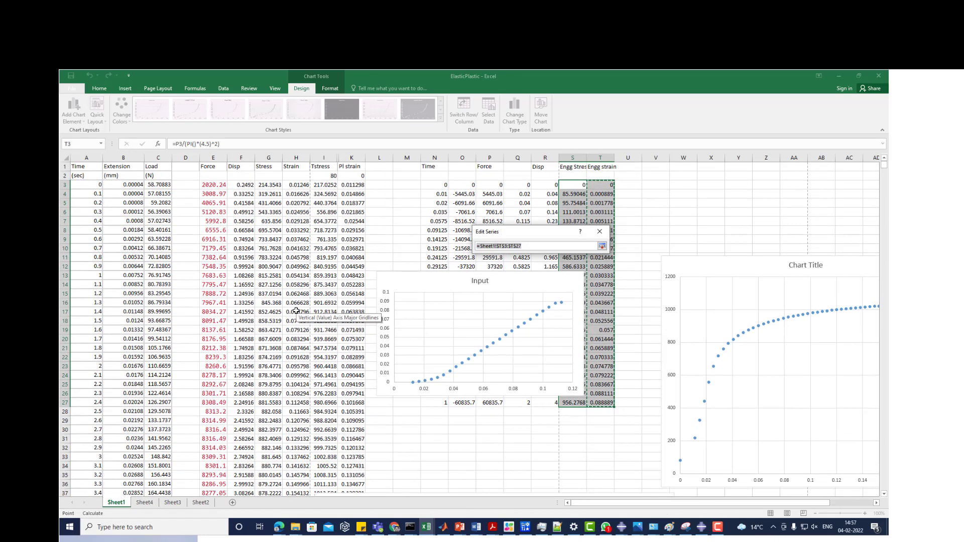
click(266, 185)
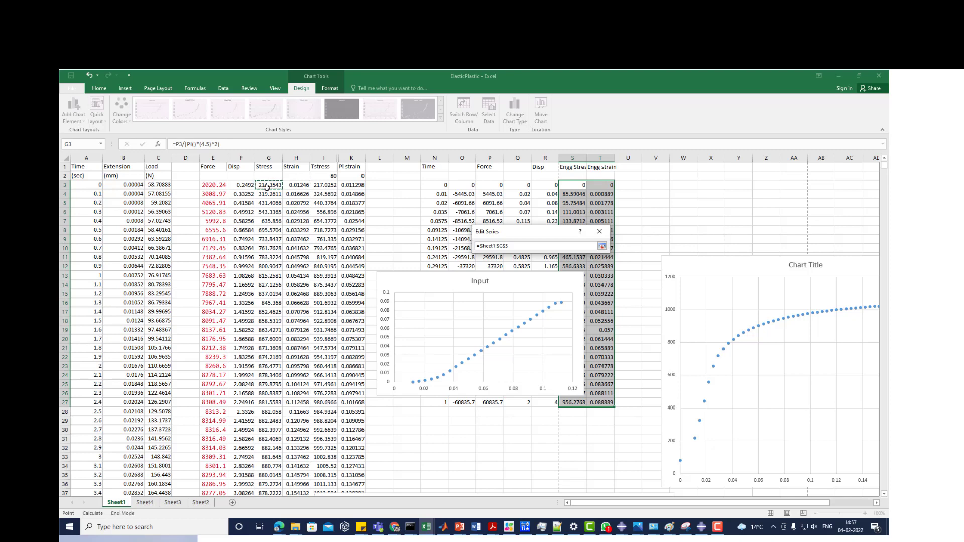
key(ctrl+shift+Down)
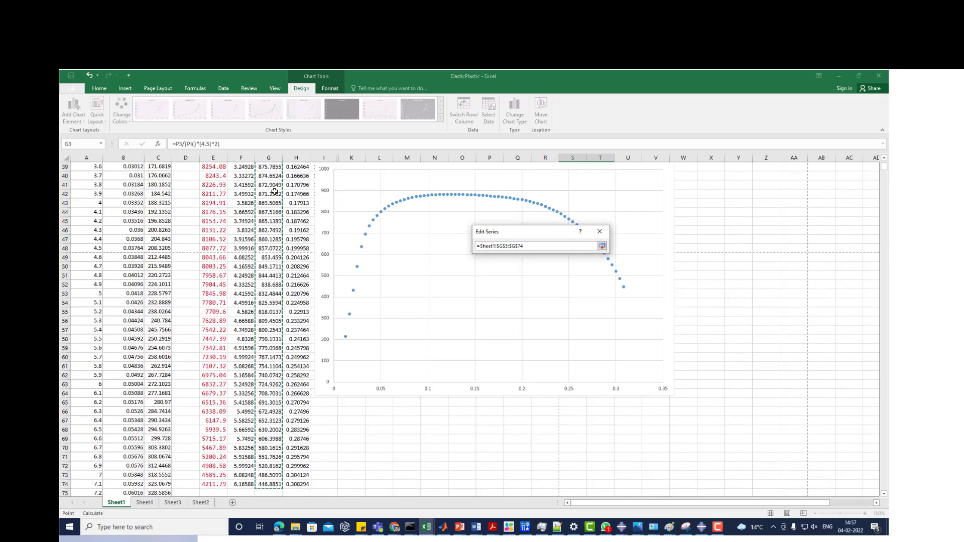
click(602, 246)
click(555, 299)
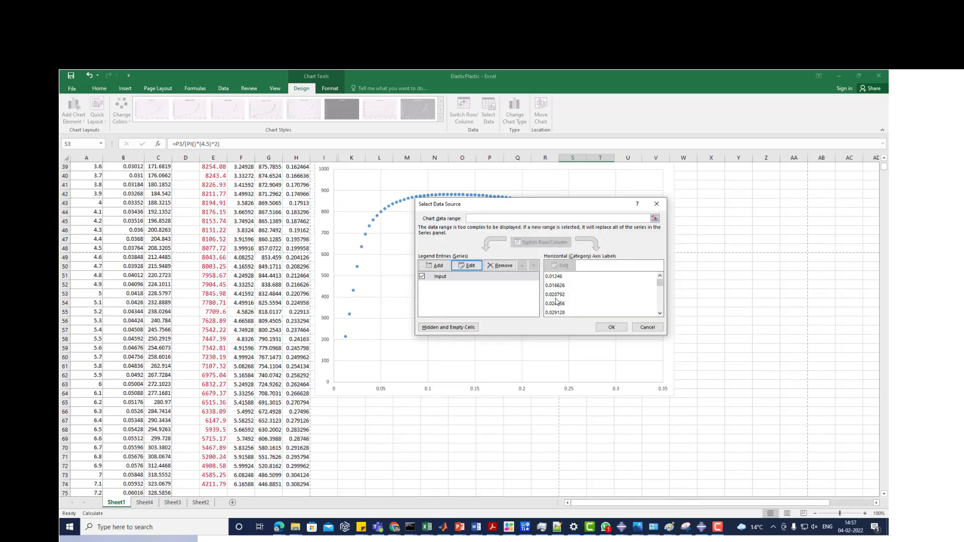
click(610, 327)
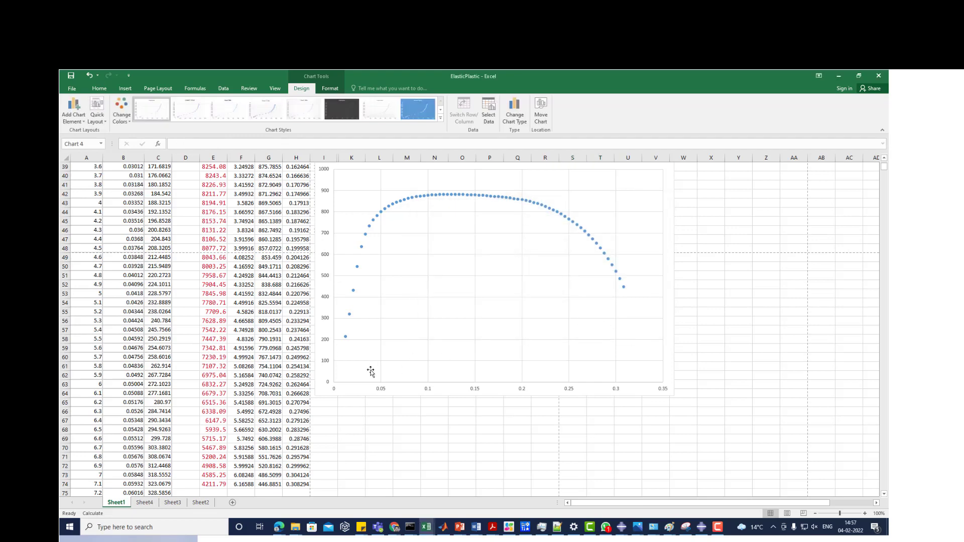
scroll(355, 428, up, 5)
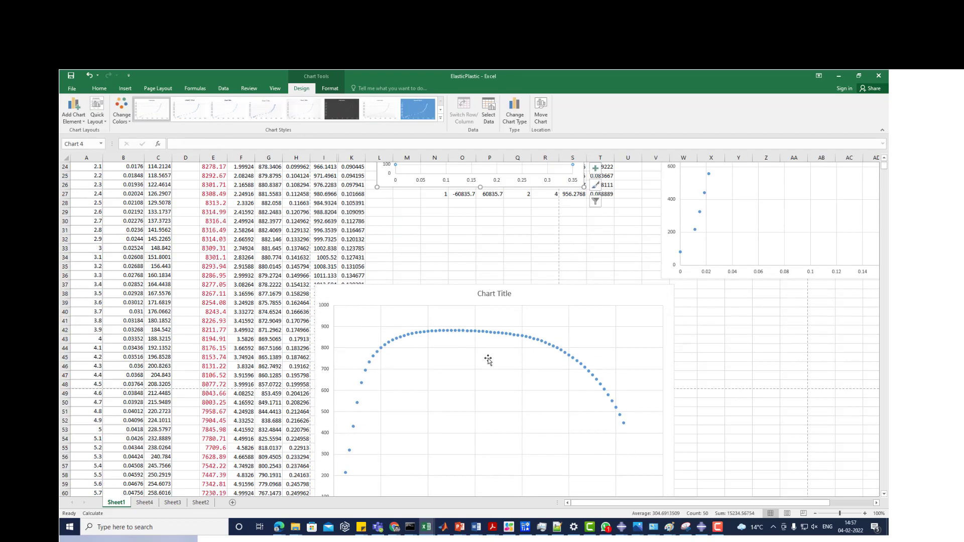
click(460, 378)
click(495, 425)
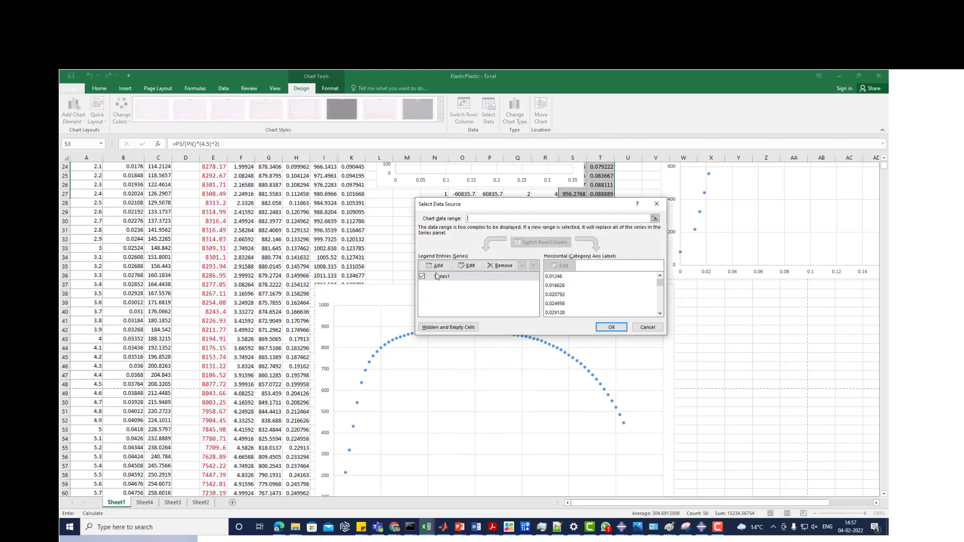
click(648, 327)
- Add a second data series named FEM Output to the Input chart
scroll(514, 390, up, 8)
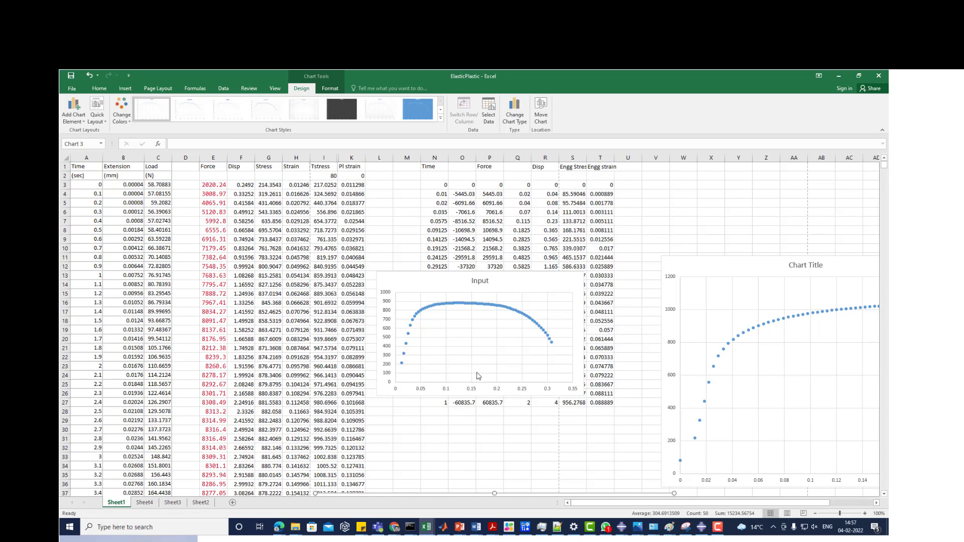
click(455, 336)
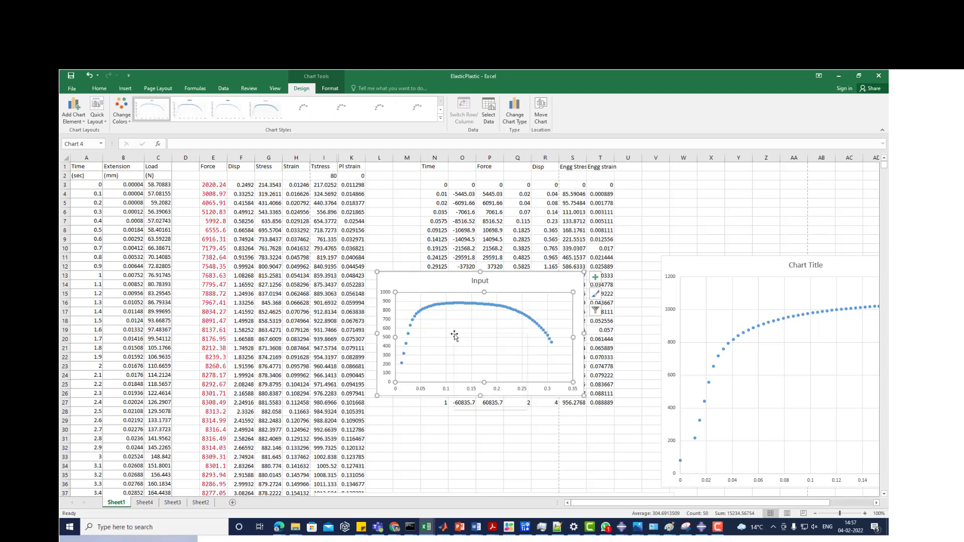
right_click(455, 335)
click(477, 375)
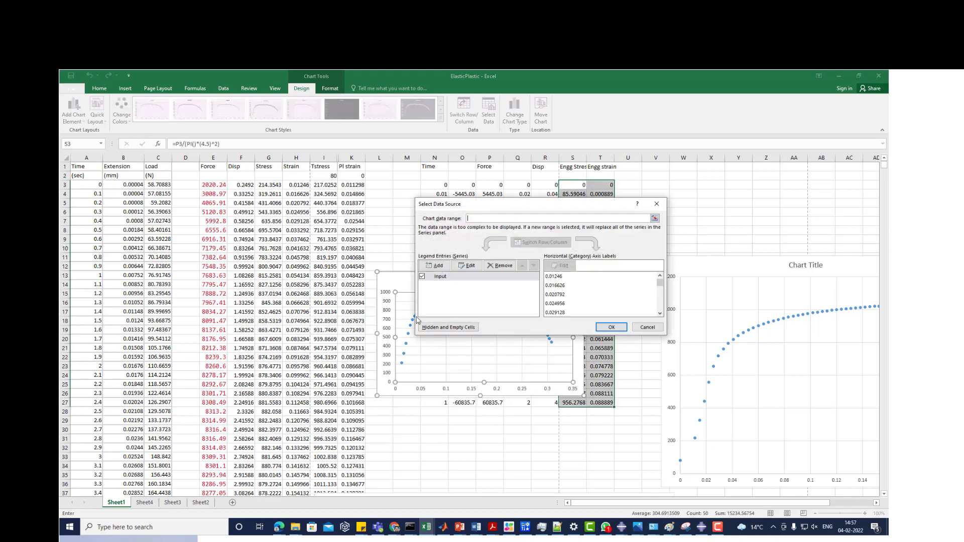
click(435, 265)
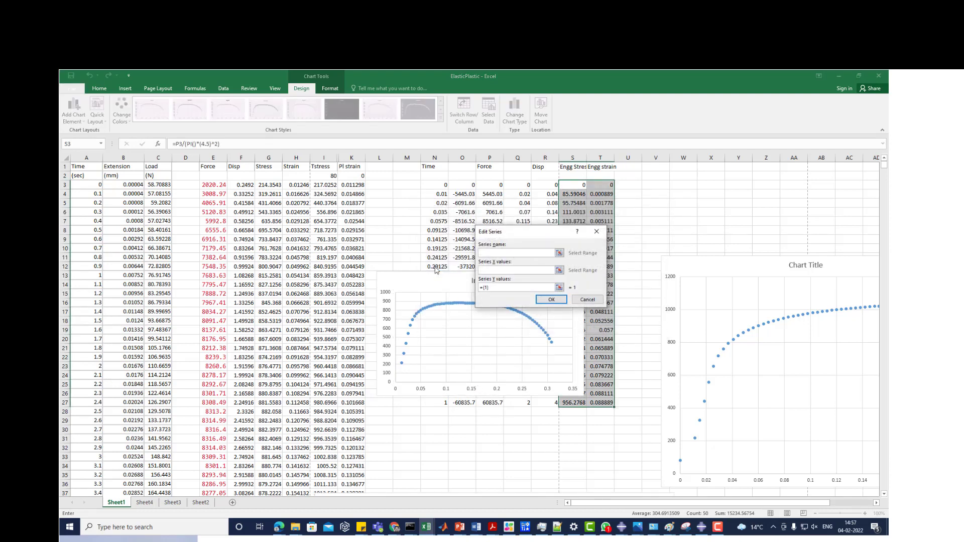
text(FEM Result)
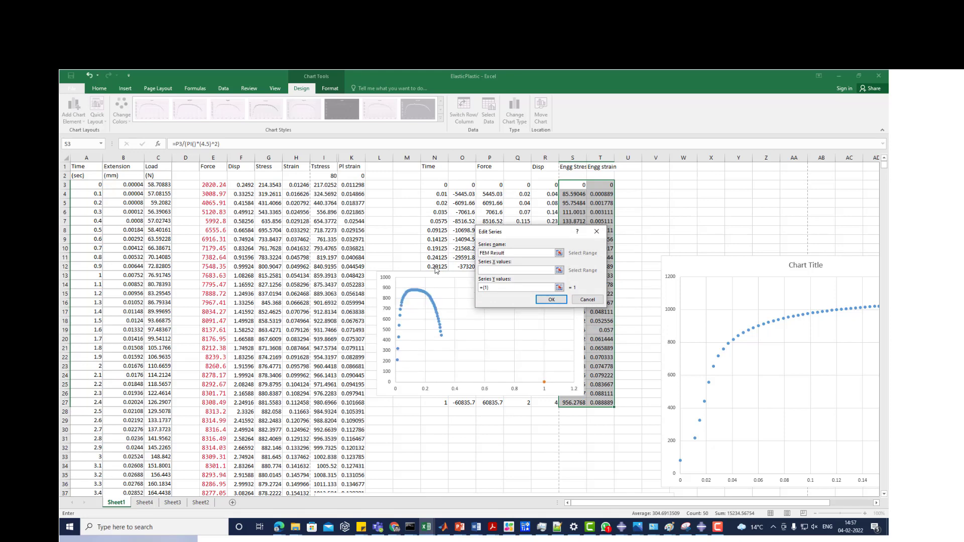
key(BackSpace)
key(BackSpace)
key(BackSpace)
key(BackSpace)
key(BackSpace)
key(BackSpace)
text(Output)
- Set the FEM Output series' X values to the engineering strain range T3:T27
click(560, 270)
click(600, 184)
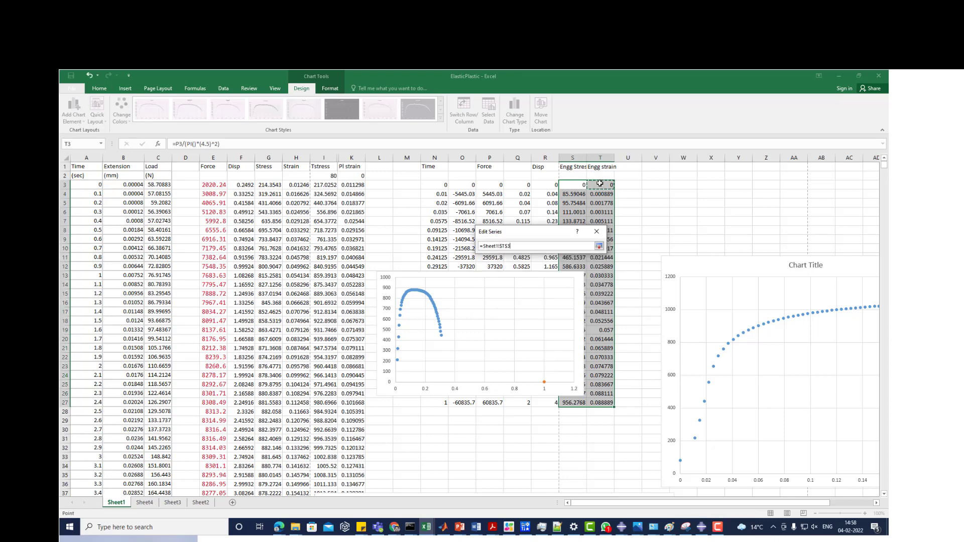
key(ctrl+shift+Down)
click(599, 246)
- Set the FEM Output series' Y values to the engineering stress range S3:S27 and apply the chart's data source changes
click(532, 287)
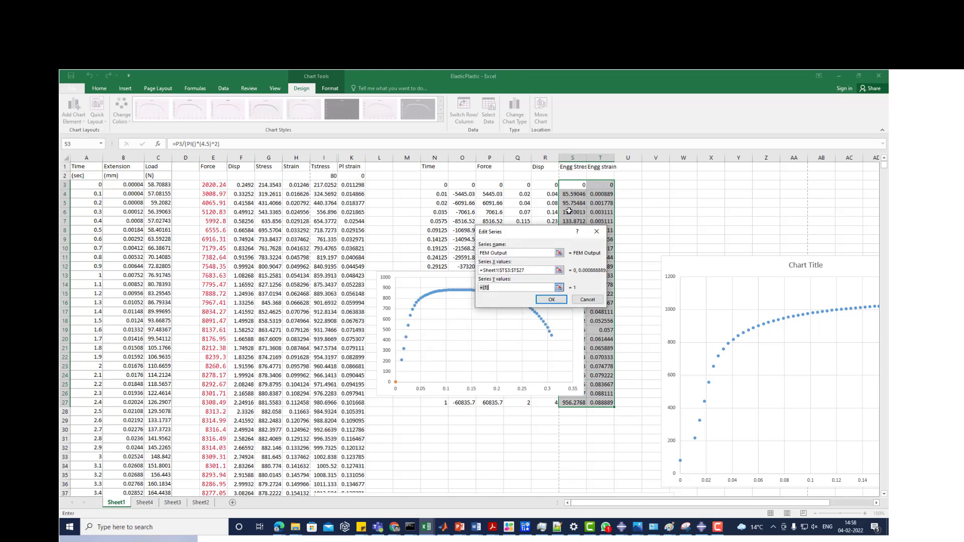
click(569, 184)
key(ctrl+shift+Down)
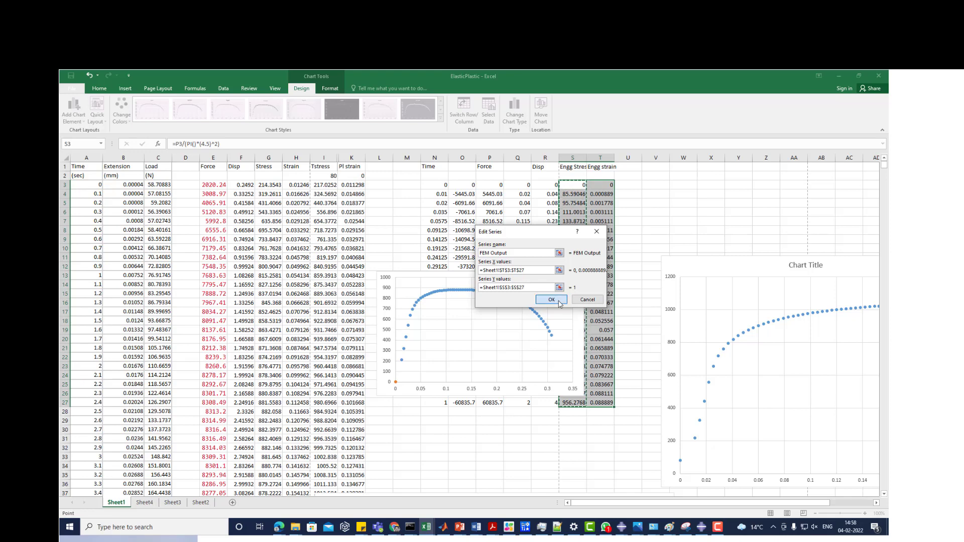
click(559, 301)
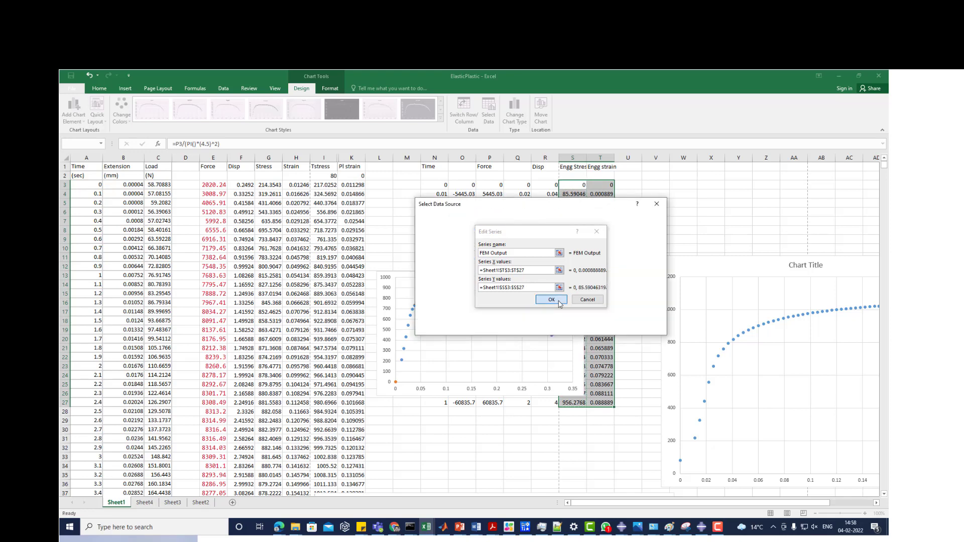
click(610, 327)
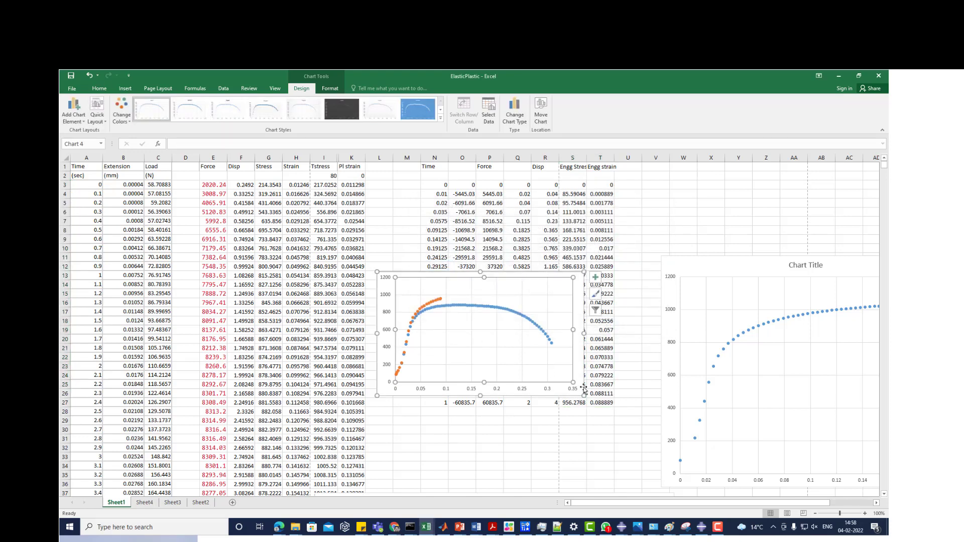
- Enlarge the two-series comparison chart from its lower-right and upper-left corners, and deselect it
drag(583, 395, 633, 435)
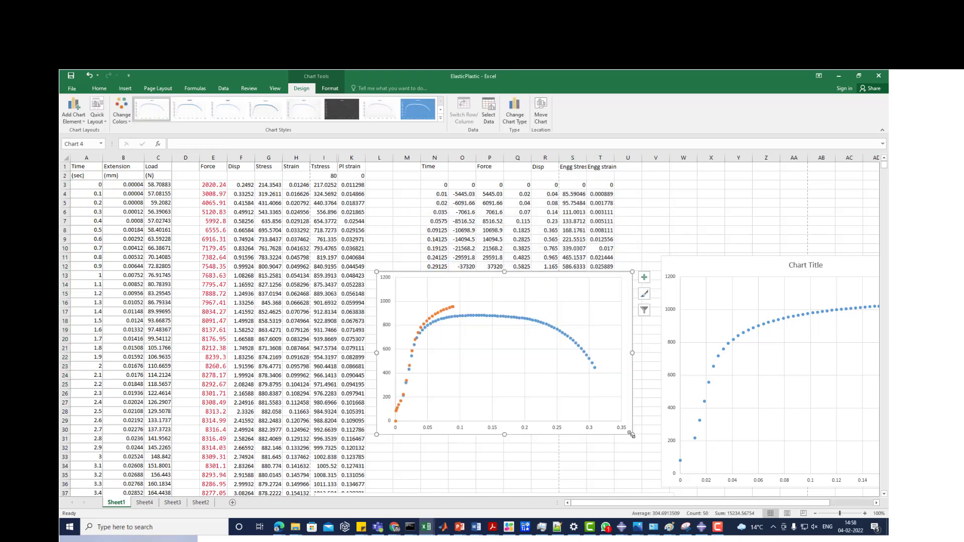
drag(377, 272, 370, 265)
click(352, 240)
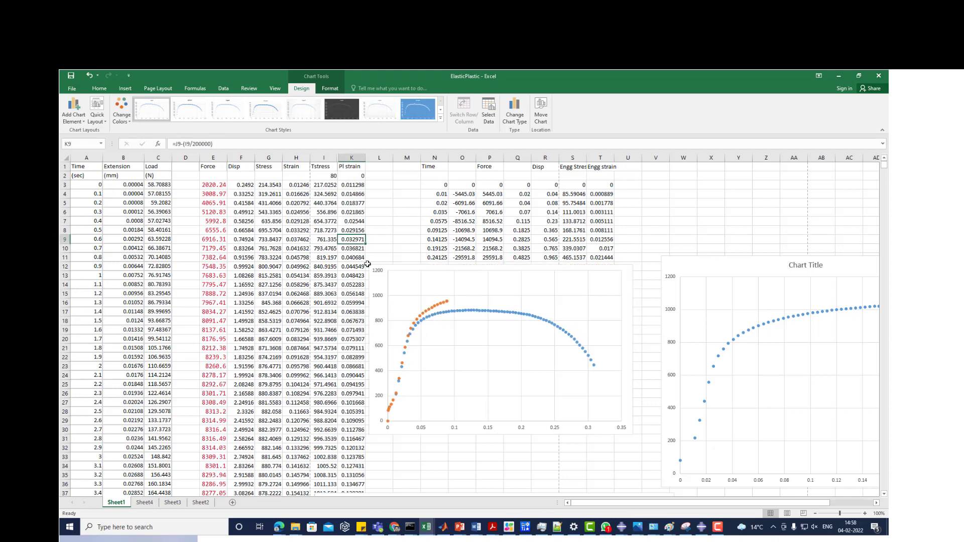
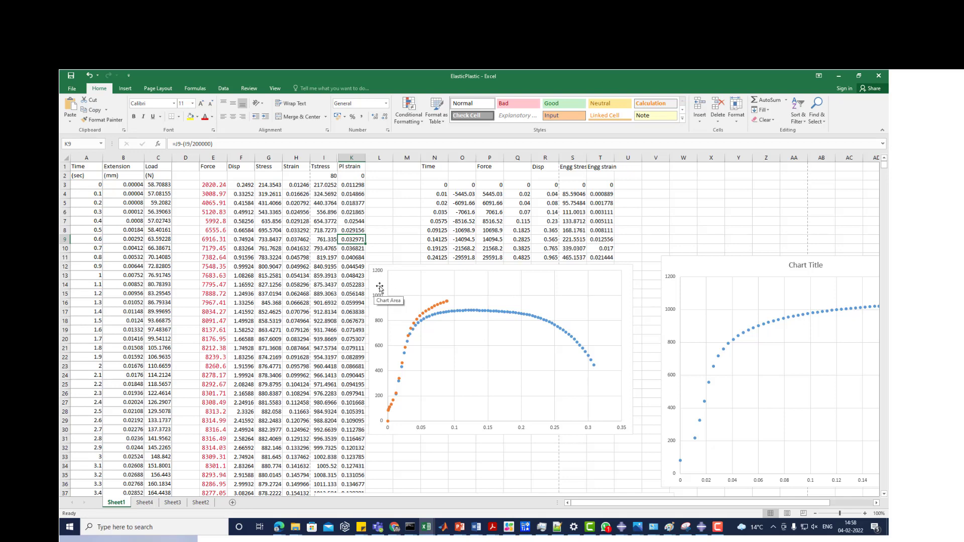
- Delete the single-series chart beside the comparison chart and move the comparison chart to roughly columns P to Y, rows 8 to 26
drag(380, 294, 487, 262)
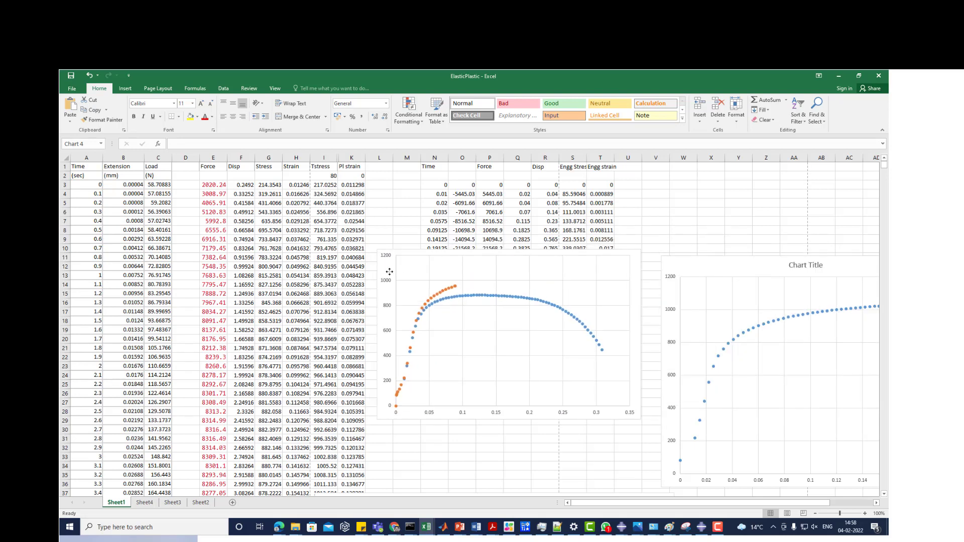
click(707, 268)
right_click(704, 262)
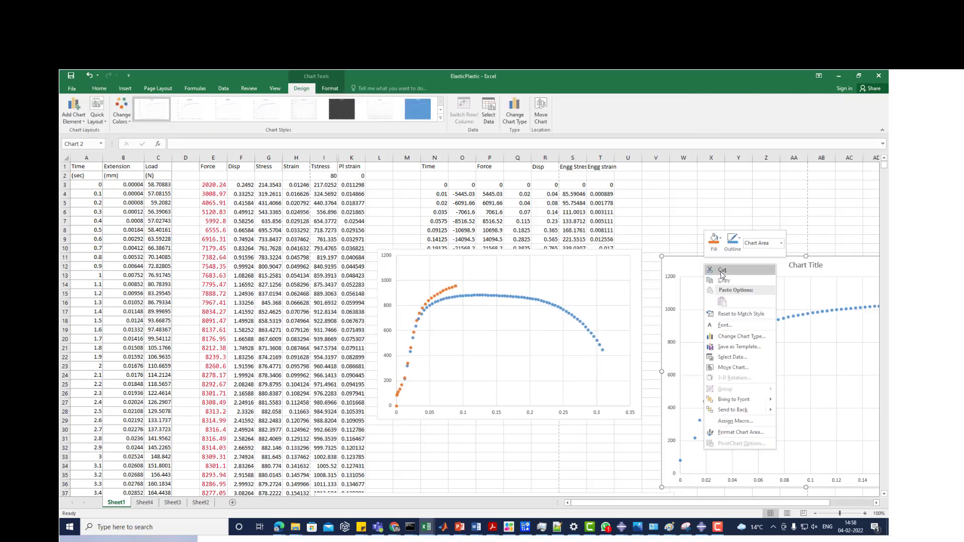
key(Escape)
key(Delete)
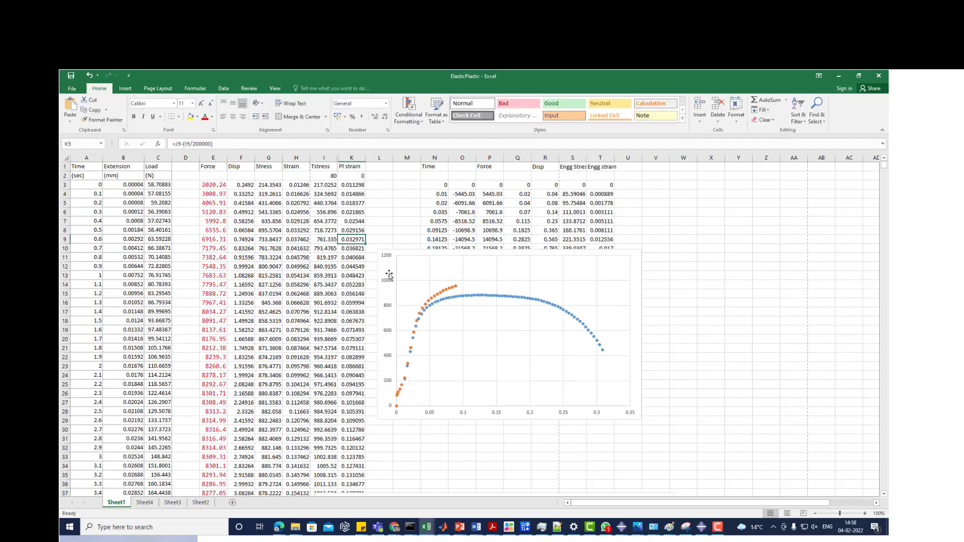
drag(386, 272, 483, 249)
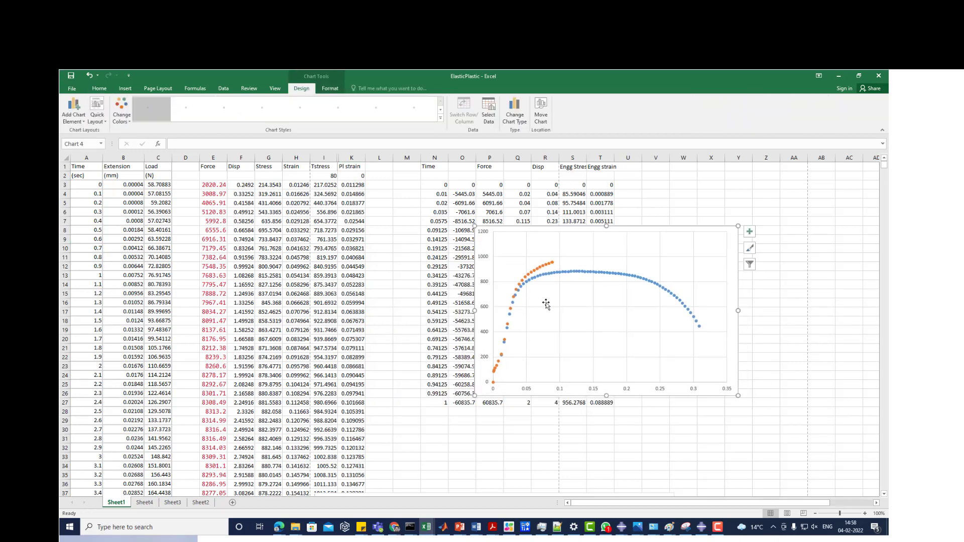
- Add a third data series named True Stress STrain to the comparison chart
right_click(546, 304)
click(576, 350)
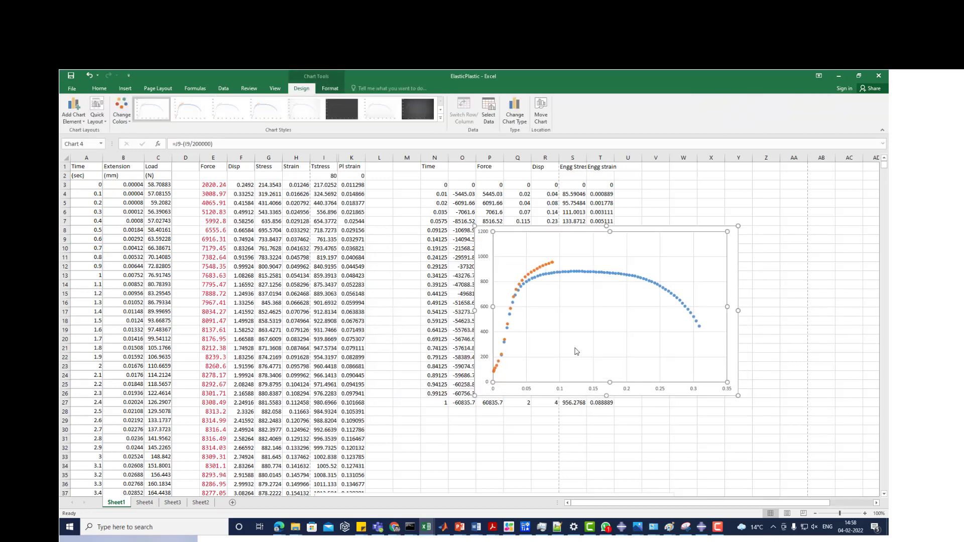
click(441, 267)
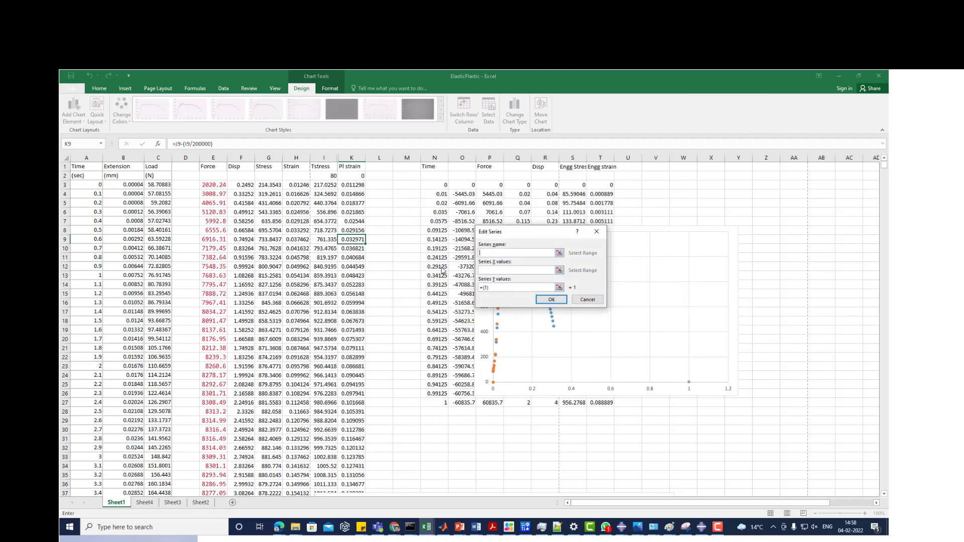
text(True Stress STrain)
- Set the True Stress STrain series' X values to the plastic strain range K2:K47
click(558, 270)
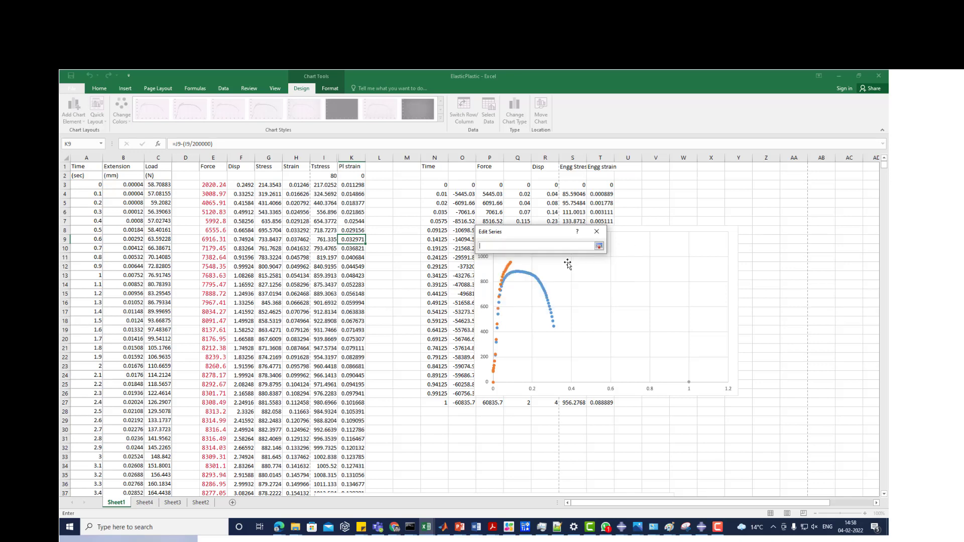
click(360, 176)
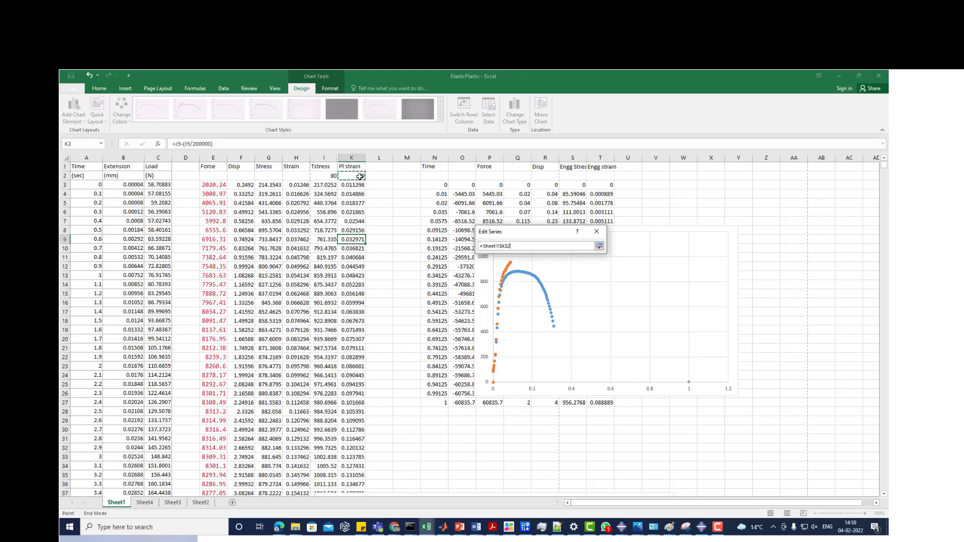
drag(360, 175, 352, 484)
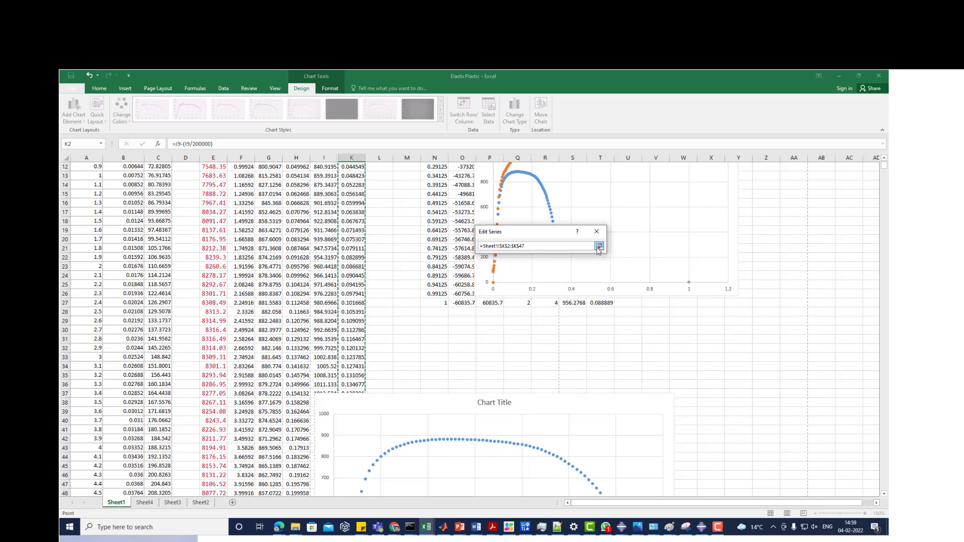
click(599, 246)
- Set the True Stress STrain series' Y values to the true stress range I2:I47, apply the chart's data source changes and deselect the chart
click(559, 287)
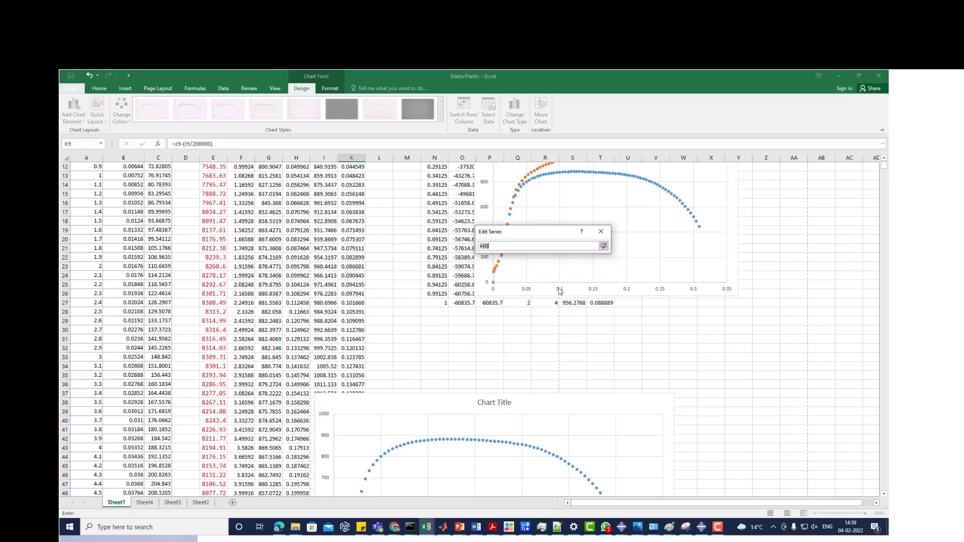
scroll(324, 247, up, 4)
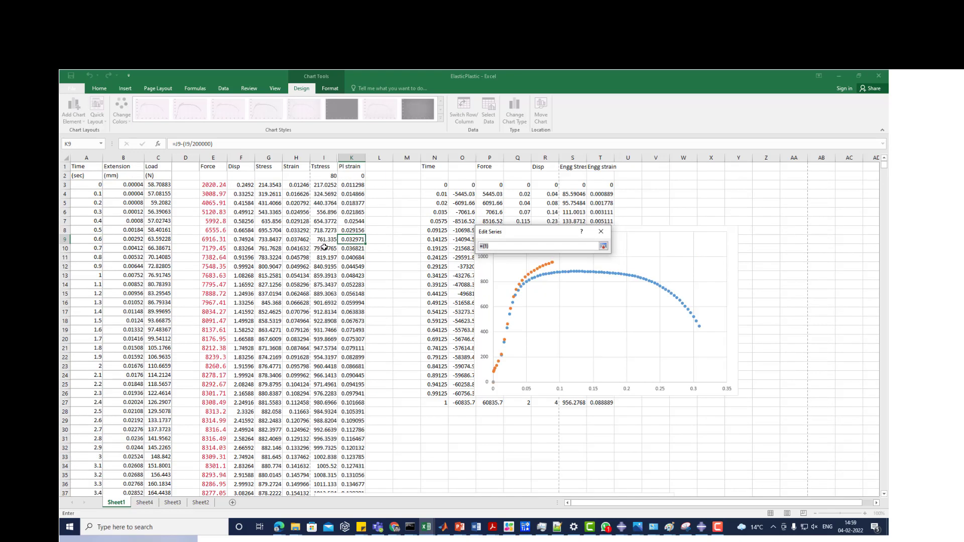
click(323, 176)
key(End)
key(shift+Down)
key(shift+Down)
key(shift+Down)
key(shift+Down)
key(shift+Down)
key(shift+Down)
key(shift+Down)
key(shift+Down)
key(shift+Down)
key(shift+Down)
key(shift+Down)
key(shift+Down)
key(shift+Down)
key(shift+Down)
key(shift+Down)
key(shift+Down)
key(shift+Down)
key(shift+Down)
key(shift+Down)
key(shift+Down)
key(shift+Down)
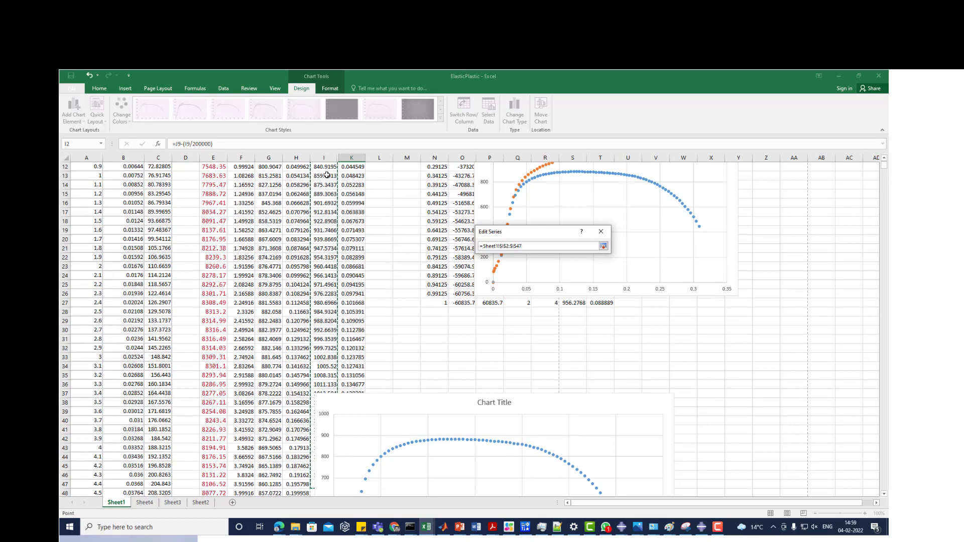
click(603, 246)
click(557, 300)
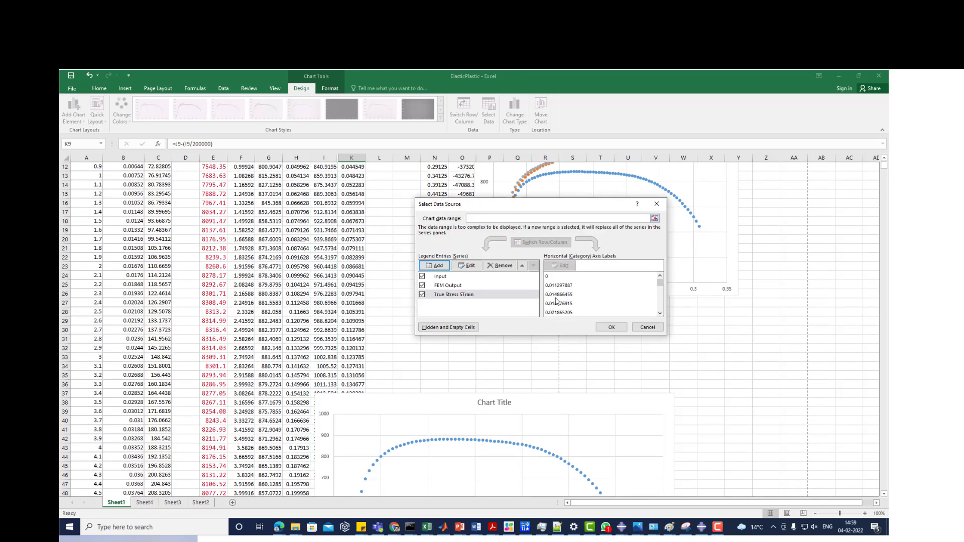
click(609, 329)
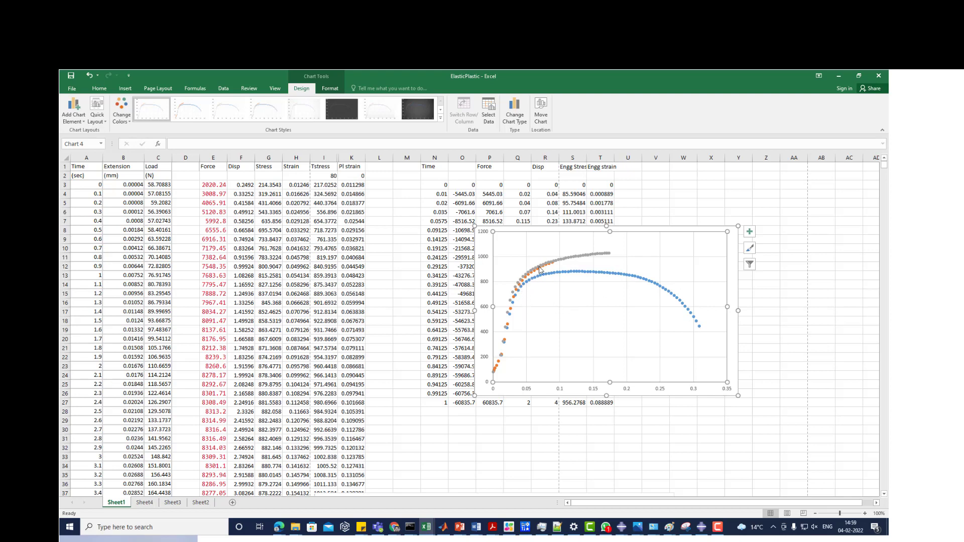
mouse_move(546, 267)
click(388, 237)
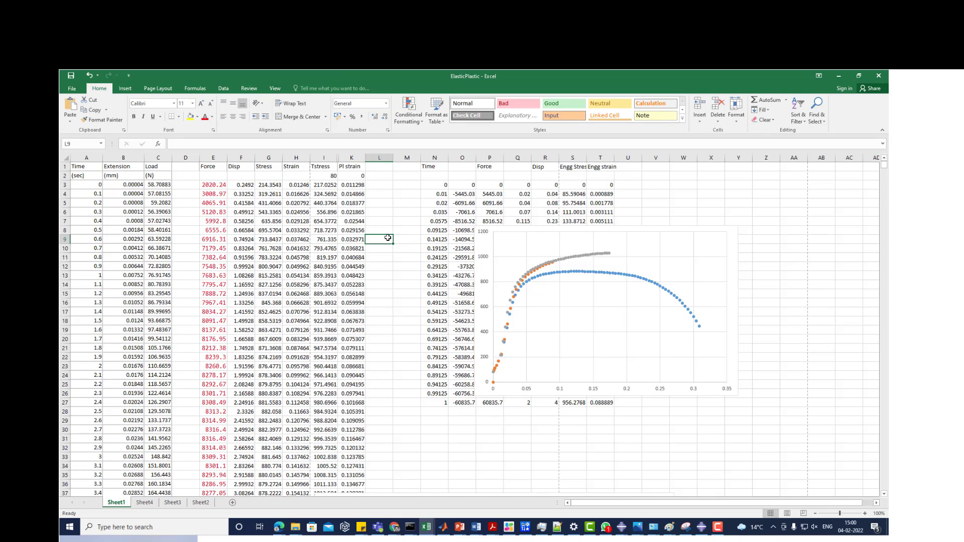
- Review the input data columns and examine the formulas for stress in G3, true stress in I3 and plastic strain in K3
scroll(387, 238, down, 6)
scroll(387, 238, up, 6)
scroll(342, 186, down, 7)
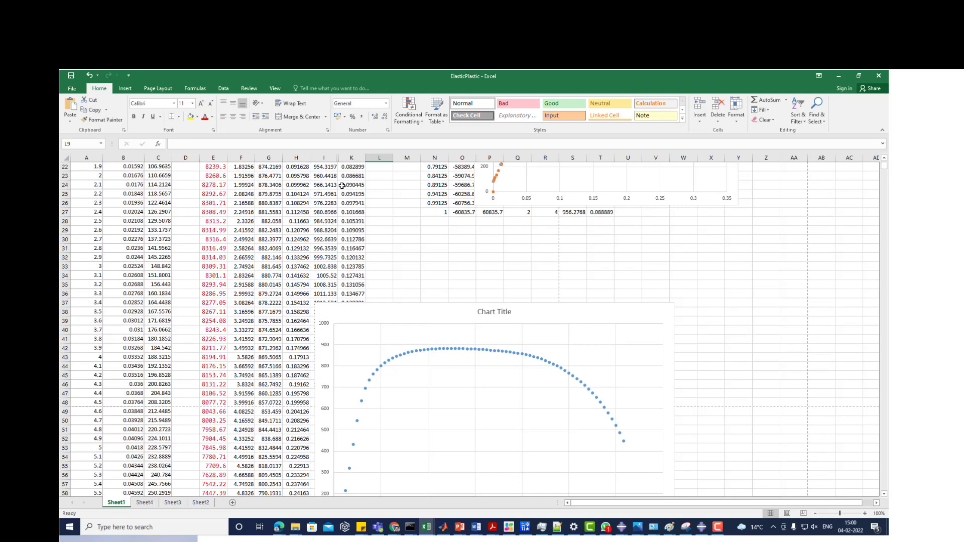
scroll(342, 186, up, 7)
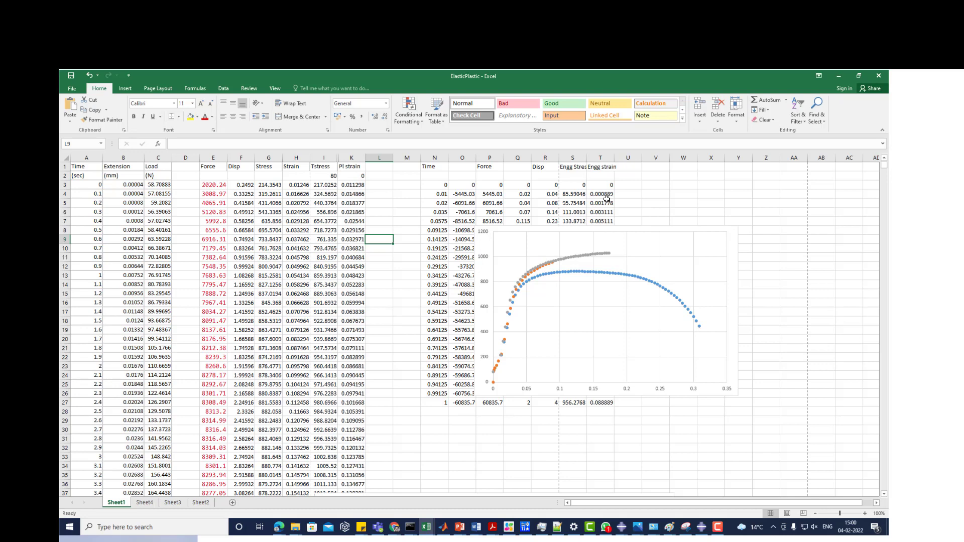
double_click(262, 185)
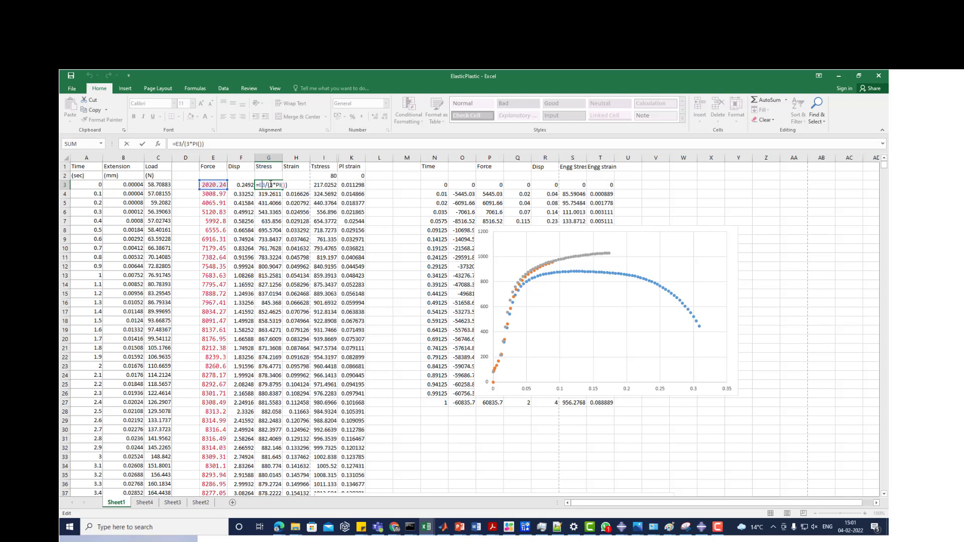
key(Return)
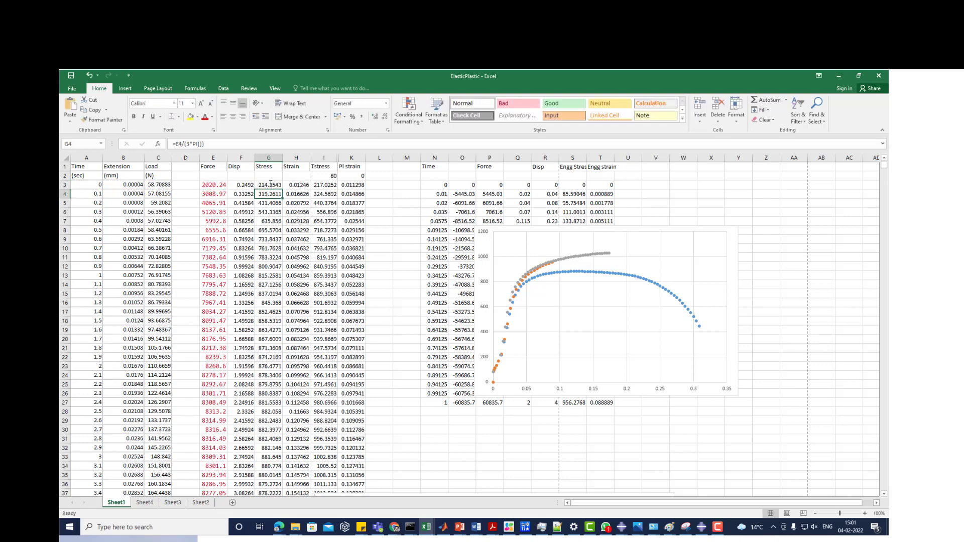
double_click(316, 185)
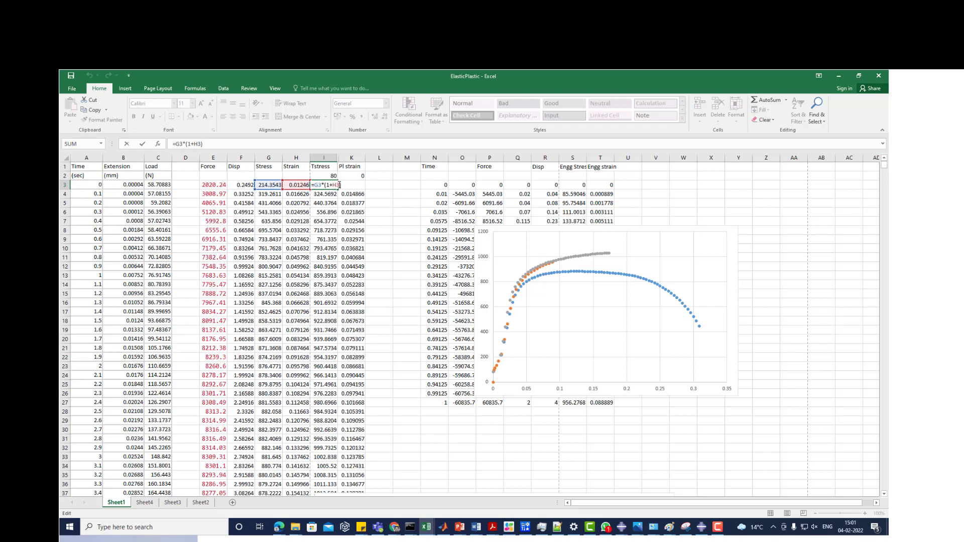
key(Return)
click(344, 184)
double_click(344, 185)
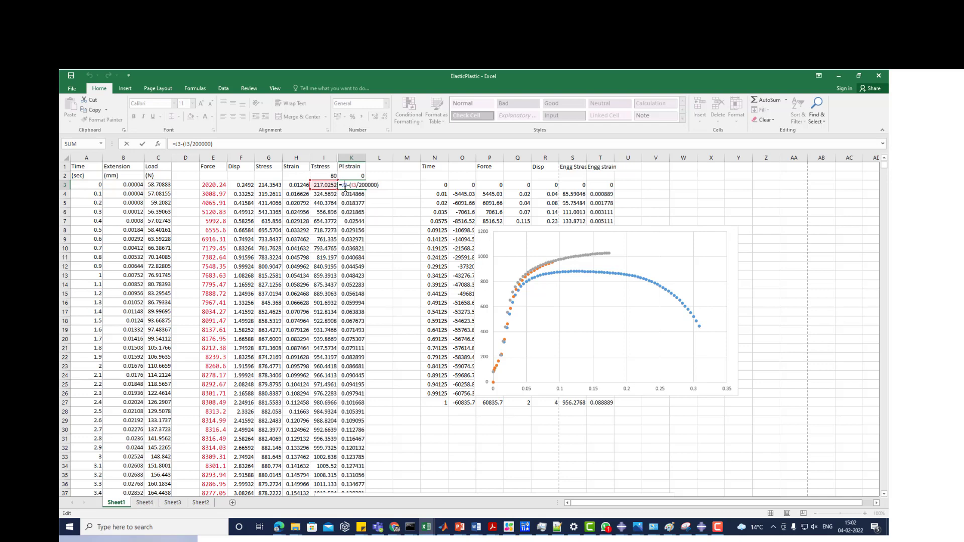
key(Return)
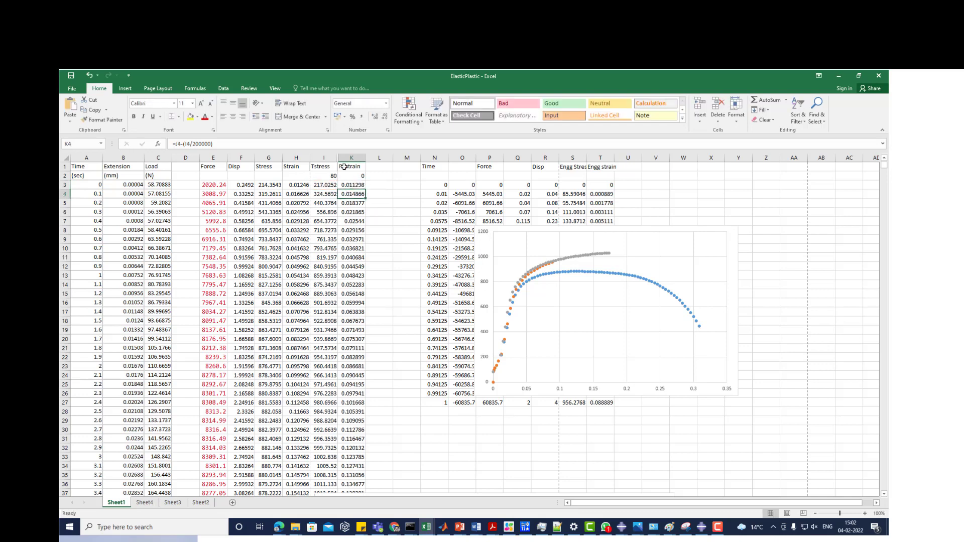
- Unhide the Tstrain column J between the Tstress and Pl strain columns
drag(329, 158, 346, 158)
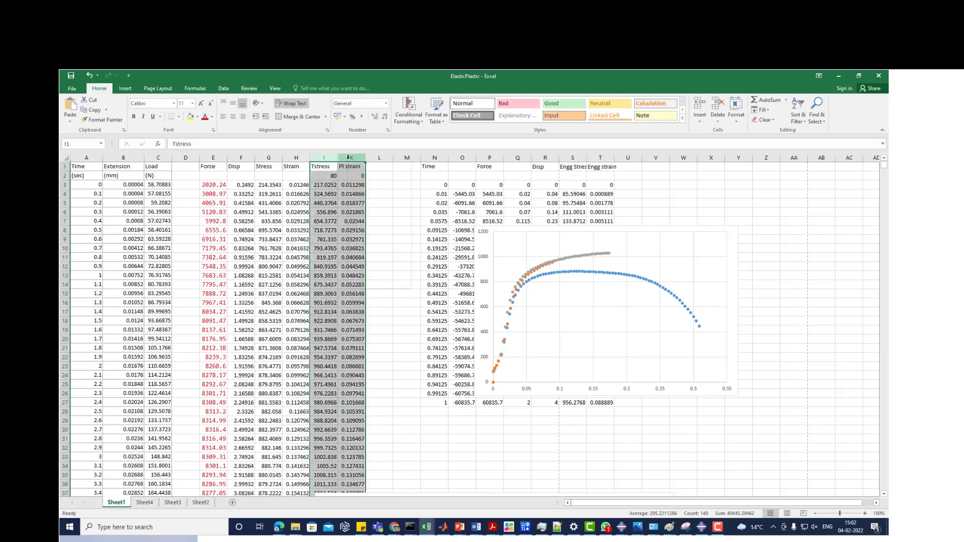
right_click(349, 159)
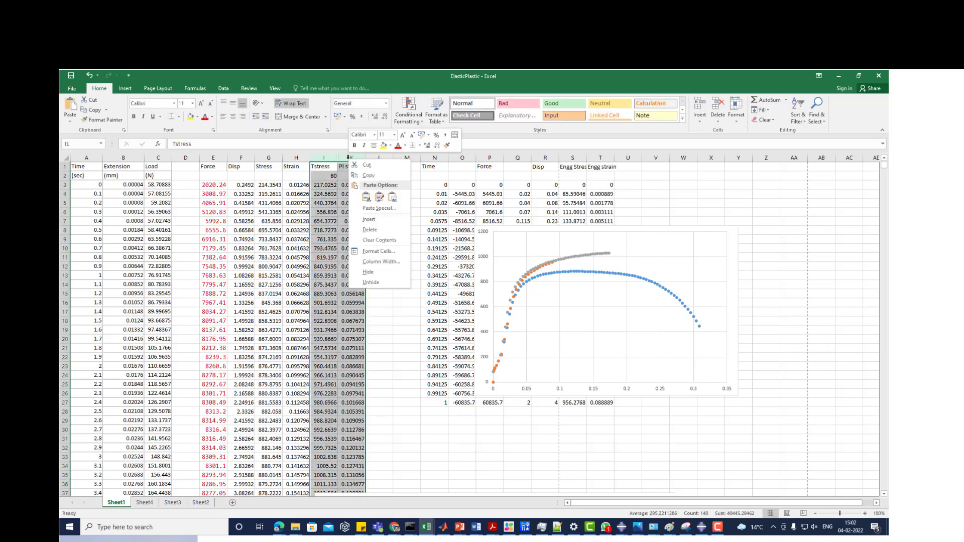
click(377, 281)
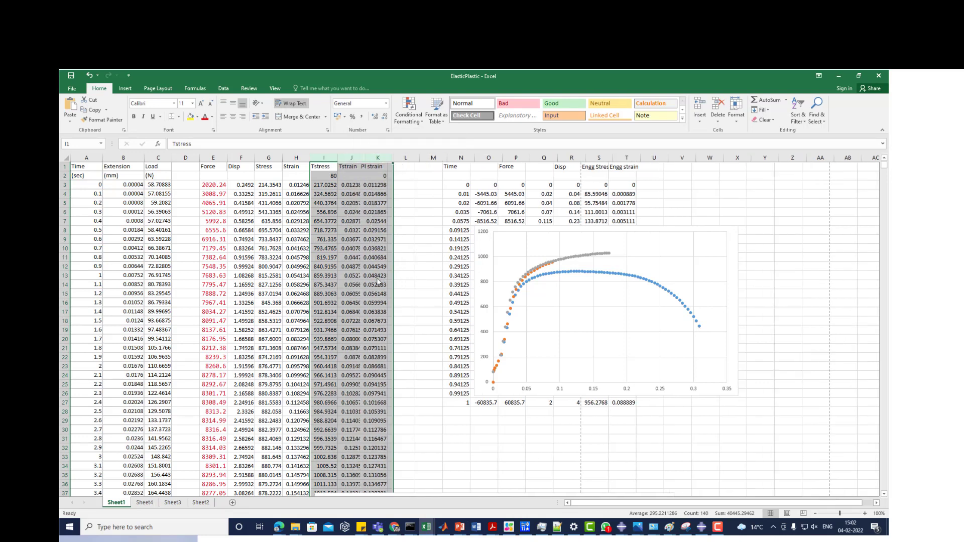
- Examine the true strain formula in J3 and the plastic strain formula in K3 that refers to it
double_click(345, 185)
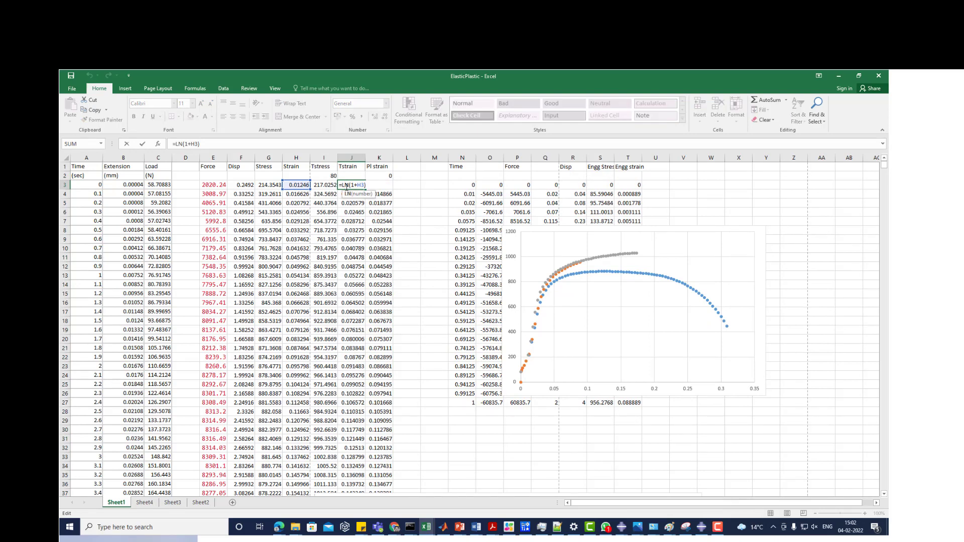
key(Escape)
double_click(382, 185)
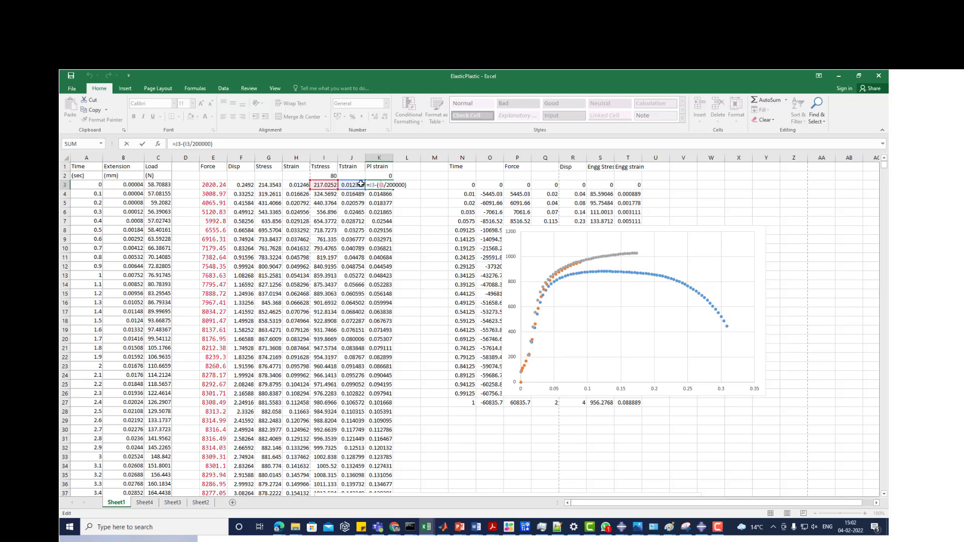
key(Return)
double_click(350, 185)
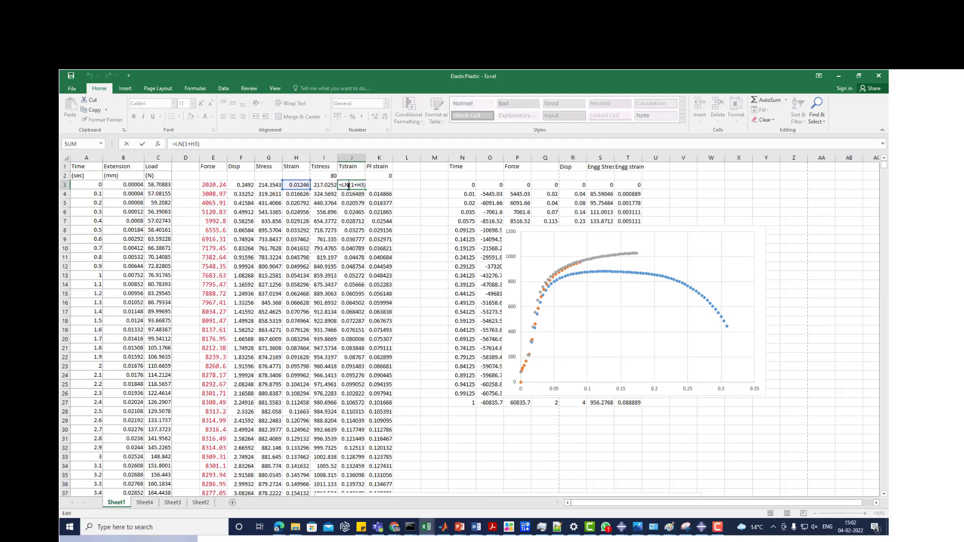
key(Return)
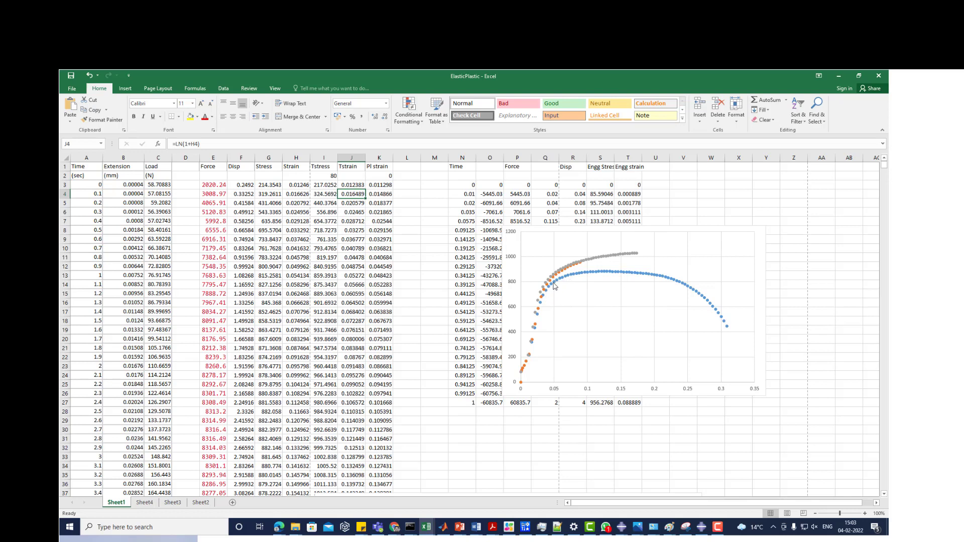
- Switch to Notepad++ and show the STEEL material definition in the Trial1.inp file
mouse_move(574, 271)
mouse_move(556, 530)
click(298, 528)
click(231, 499)
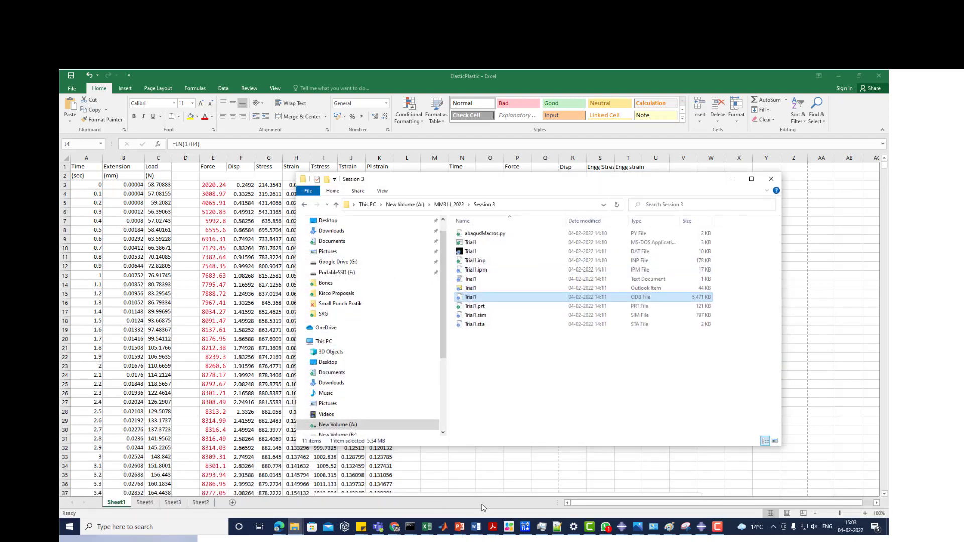
click(558, 527)
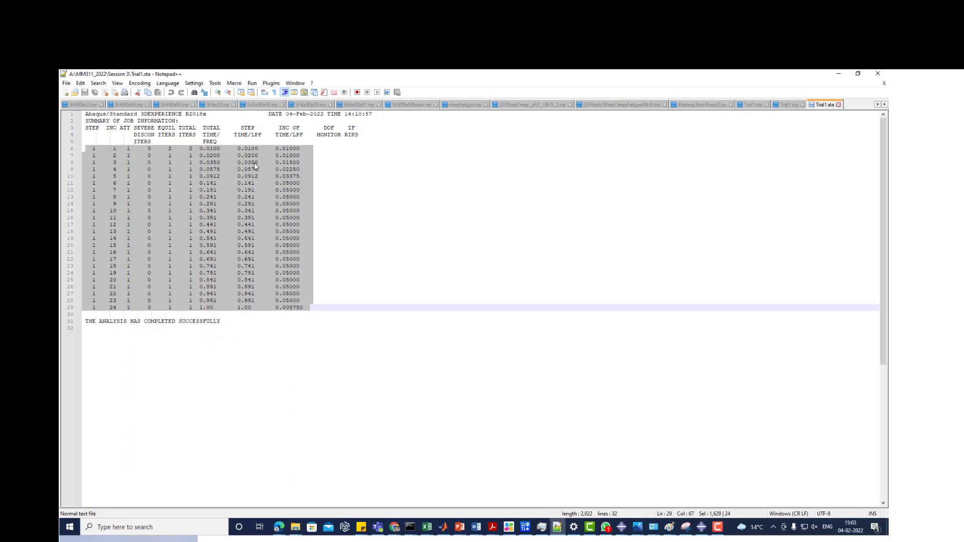
click(751, 105)
scroll(225, 349, up, 16)
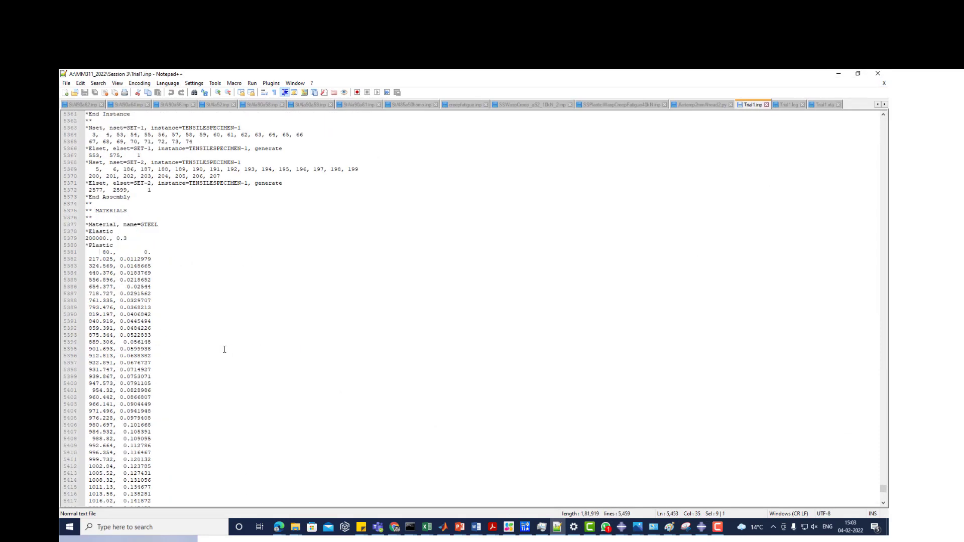
- Highlight the STEEL plastic stress-strain table and its first row, and examine the elastic constants line above it
drag(98, 252, 153, 459)
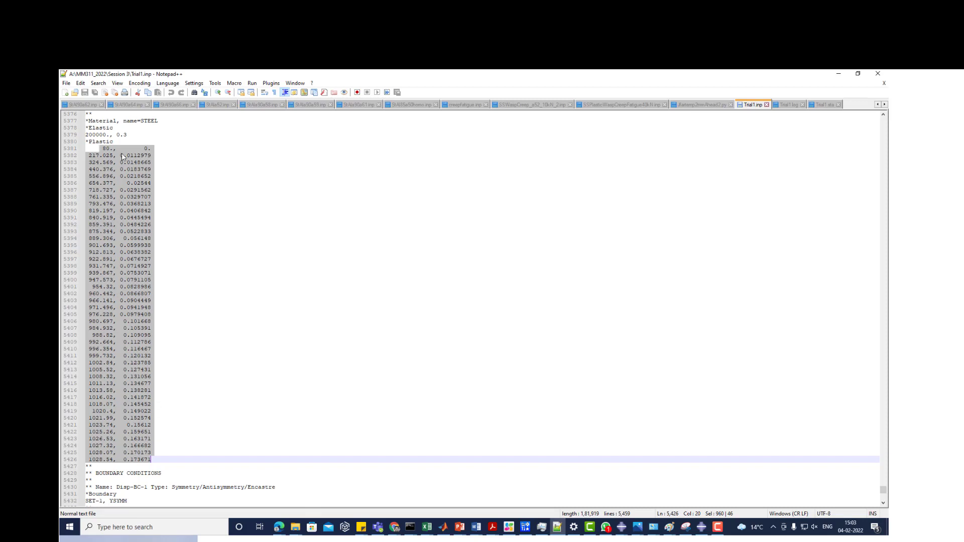
click(102, 149)
drag(103, 148, 155, 149)
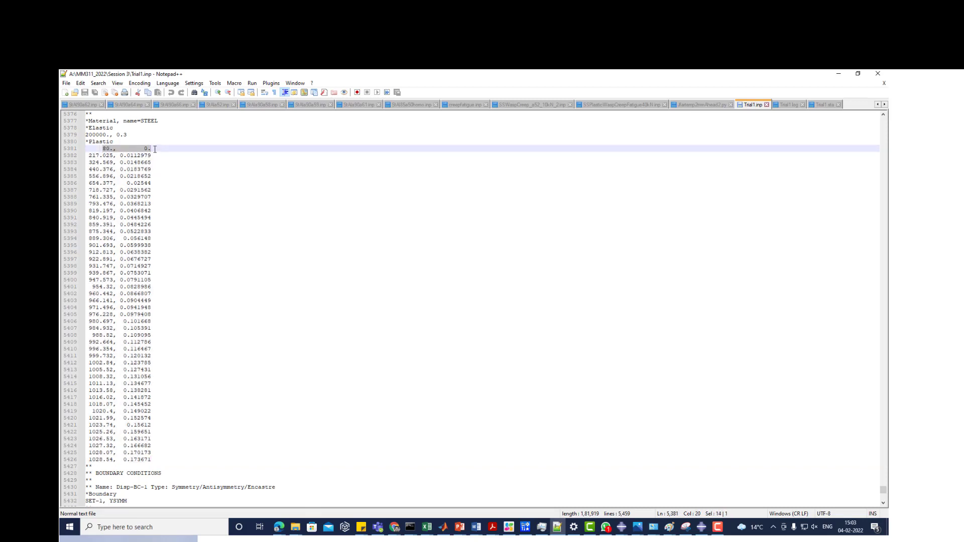
click(98, 135)
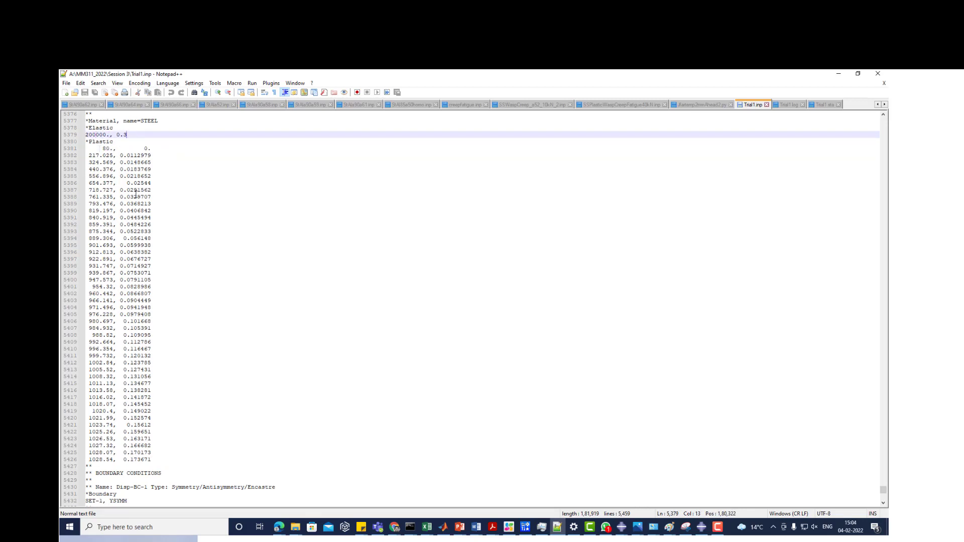
- Examine the section, node set, boundary condition and Step-1 definitions around the STEEL table in Trial1.inp, and return to the stress-strain chart in Excel
click(137, 224)
scroll(135, 221, down, 6)
scroll(135, 221, up, 14)
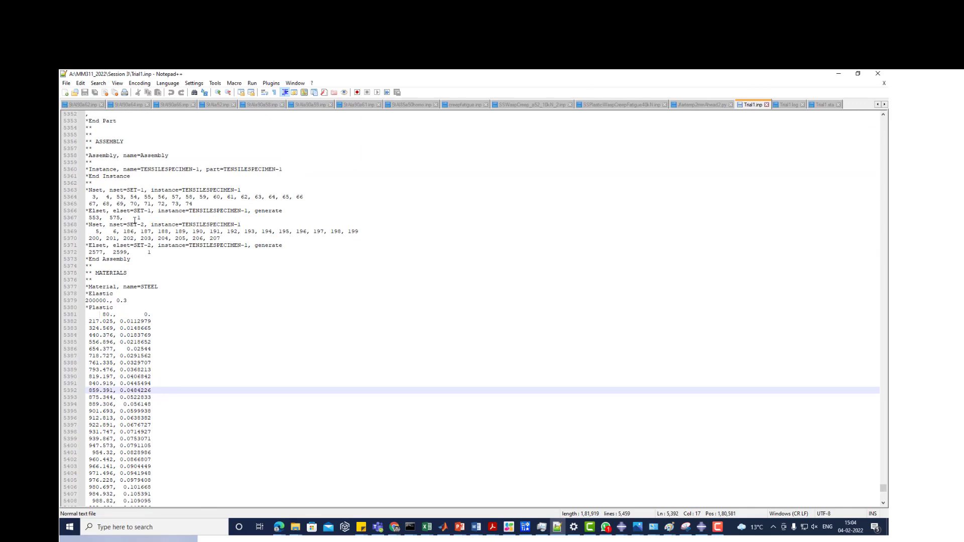
scroll(134, 221, up, 8)
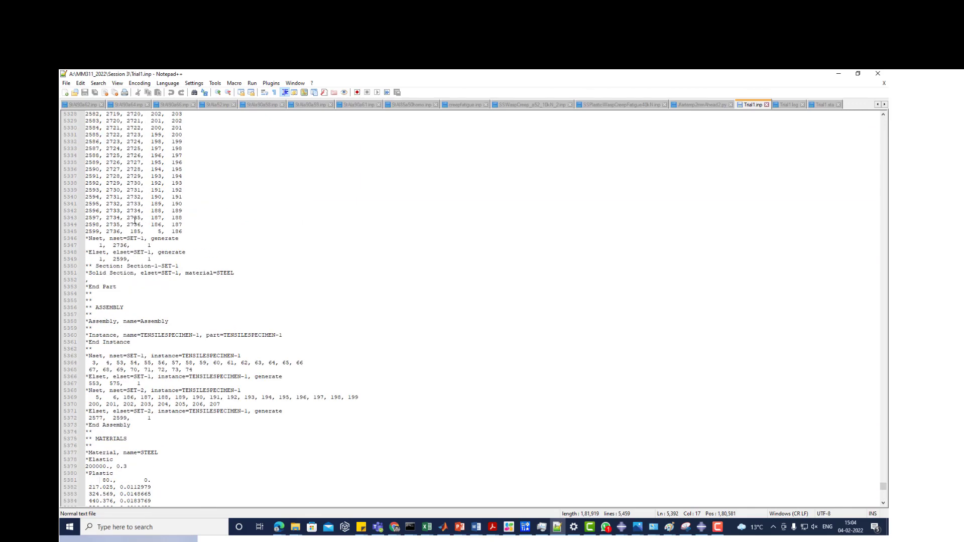
scroll(134, 221, down, 8)
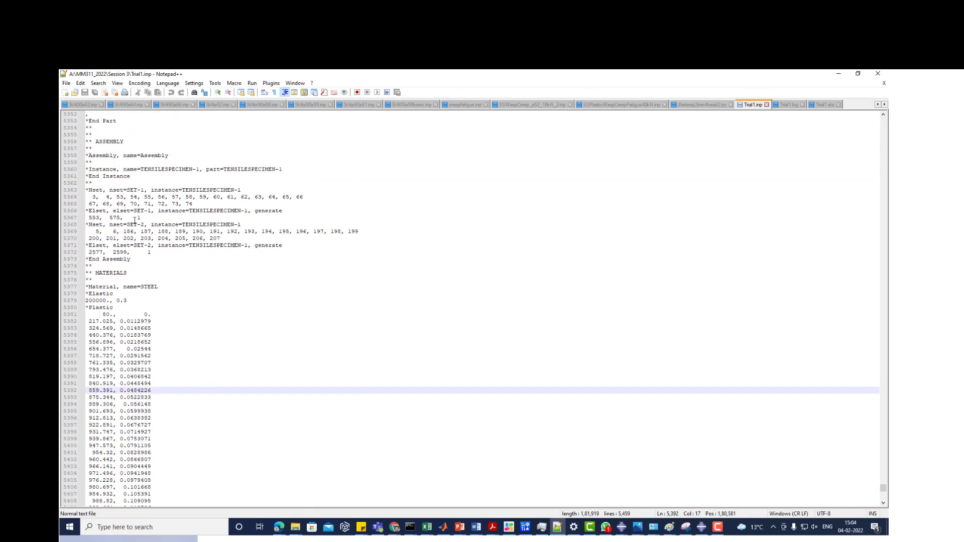
scroll(134, 221, down, 20)
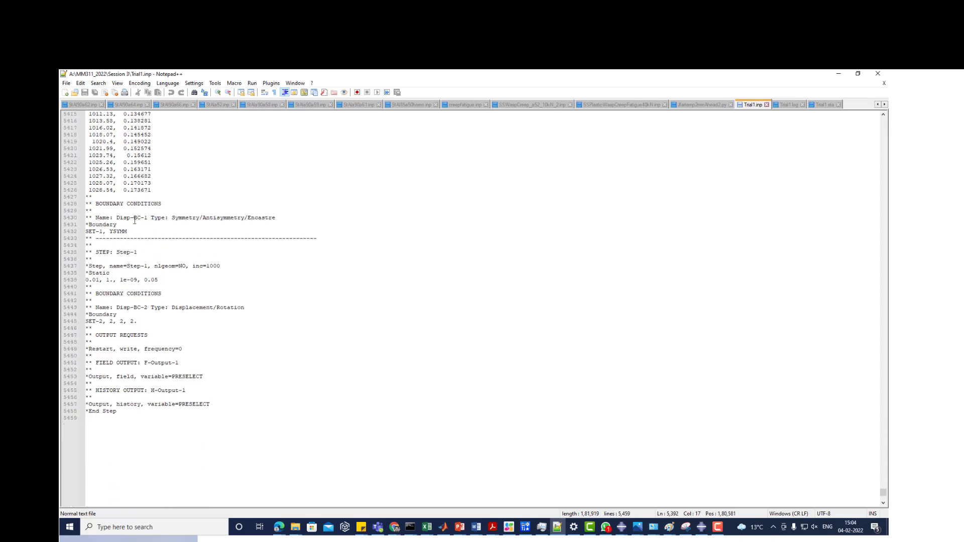
click(839, 74)
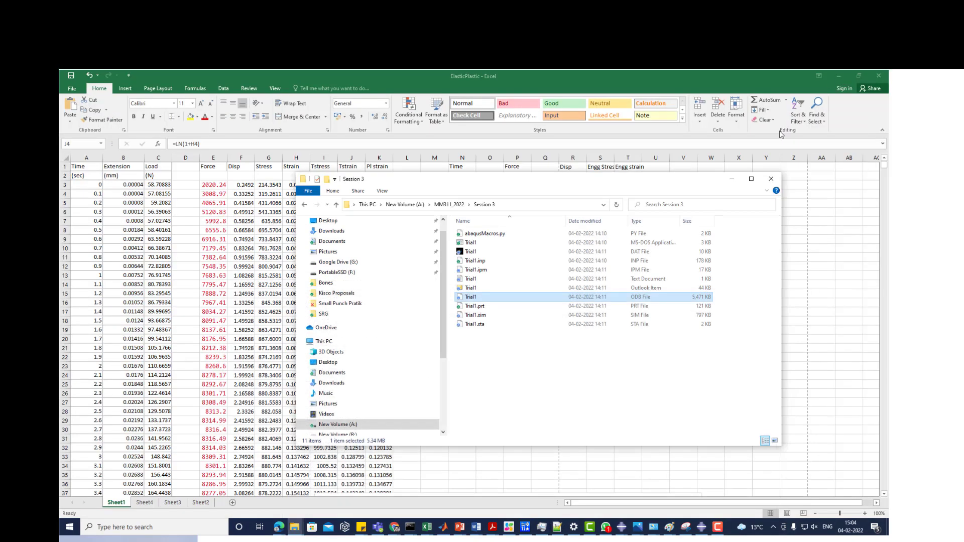
click(733, 179)
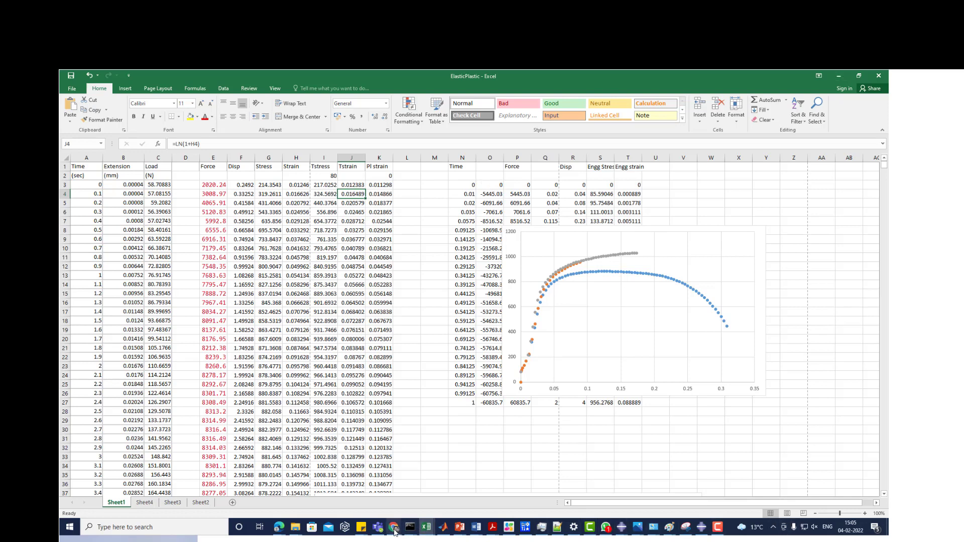
- Switch to Abaqus/CAE, close the distance query and bring the lower edge of the Trial1 specimen into view
mouse_move(620, 533)
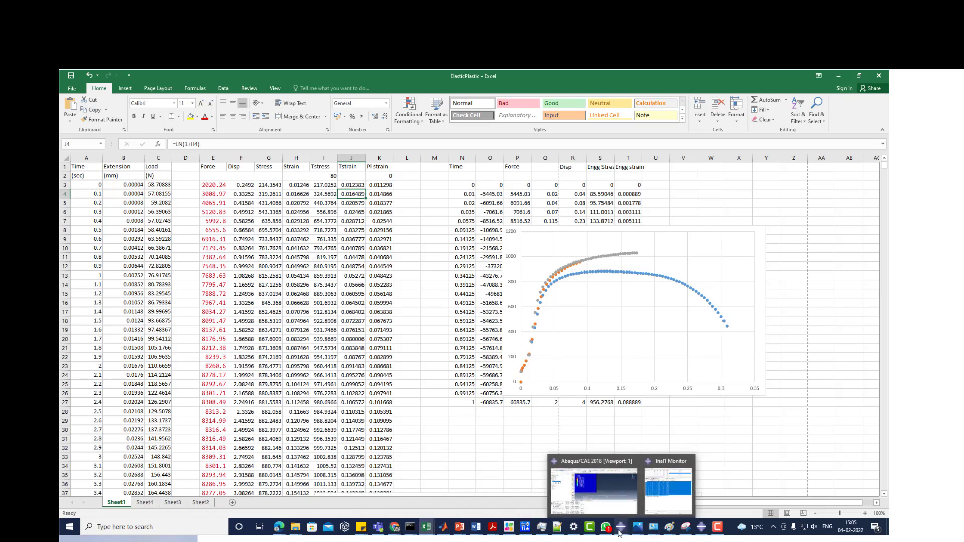
click(595, 488)
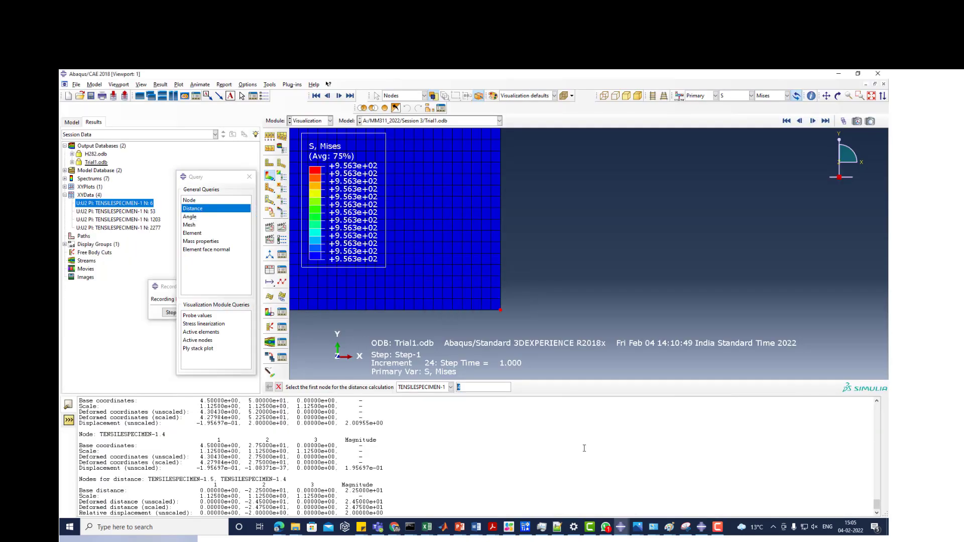
click(249, 176)
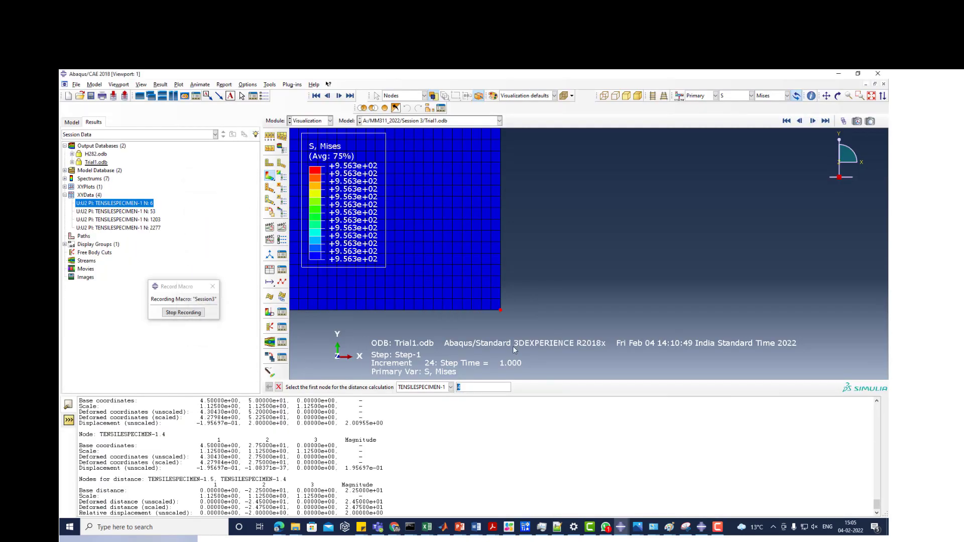
scroll(501, 308, down, 3)
scroll(495, 309, down, 3)
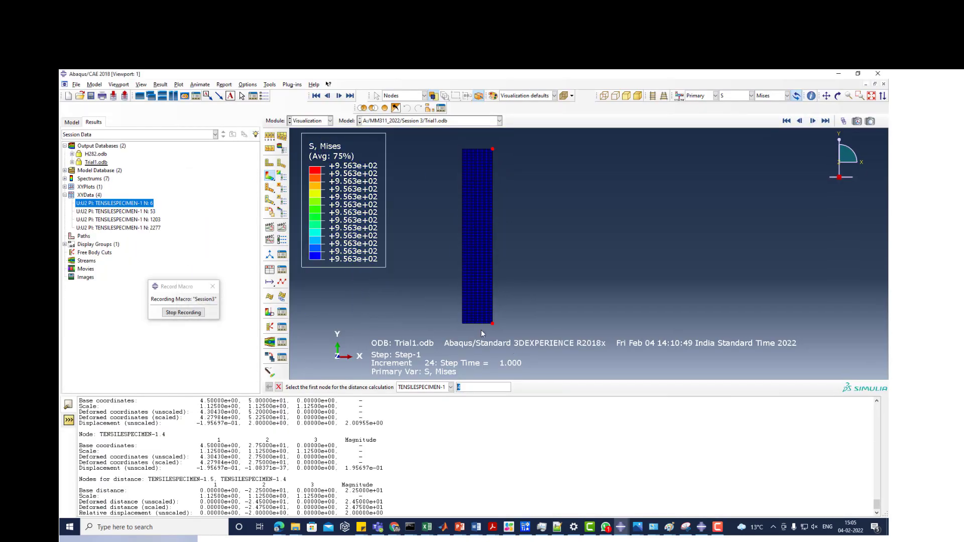
scroll(477, 332, up, 3)
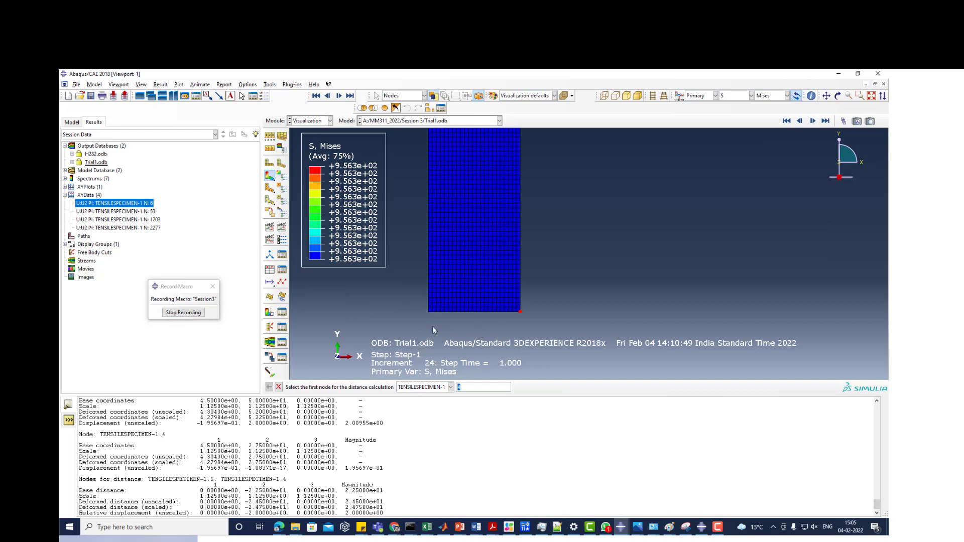
- Set up XY data from ODB field output at Unique Nodal position with reaction force RF2 instead of U2, and show the node selection options
click(270, 270)
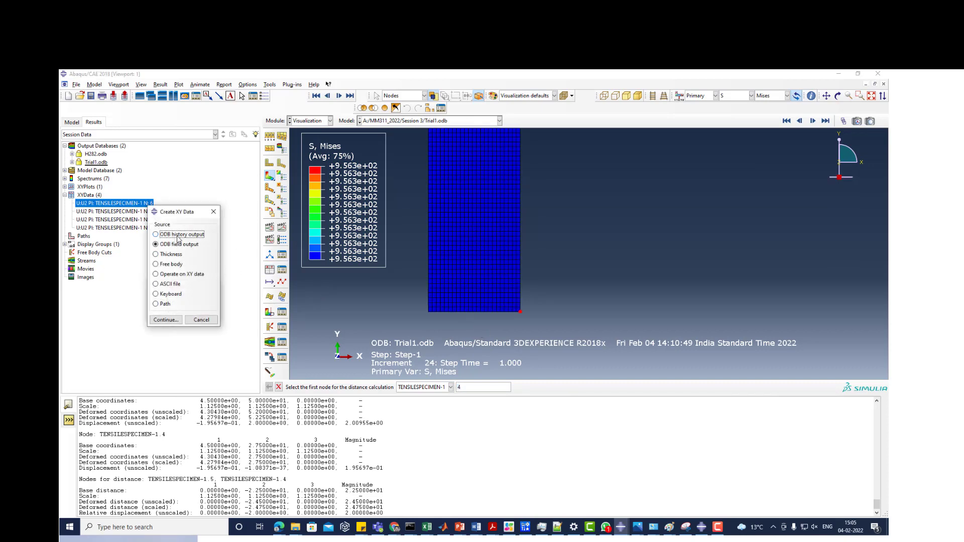
click(162, 321)
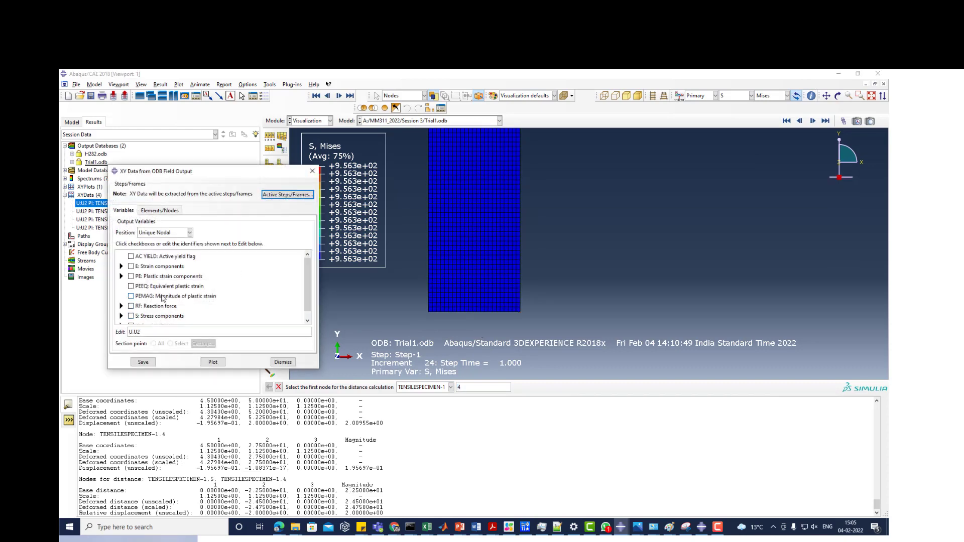
scroll(143, 307, down, 2)
click(142, 319)
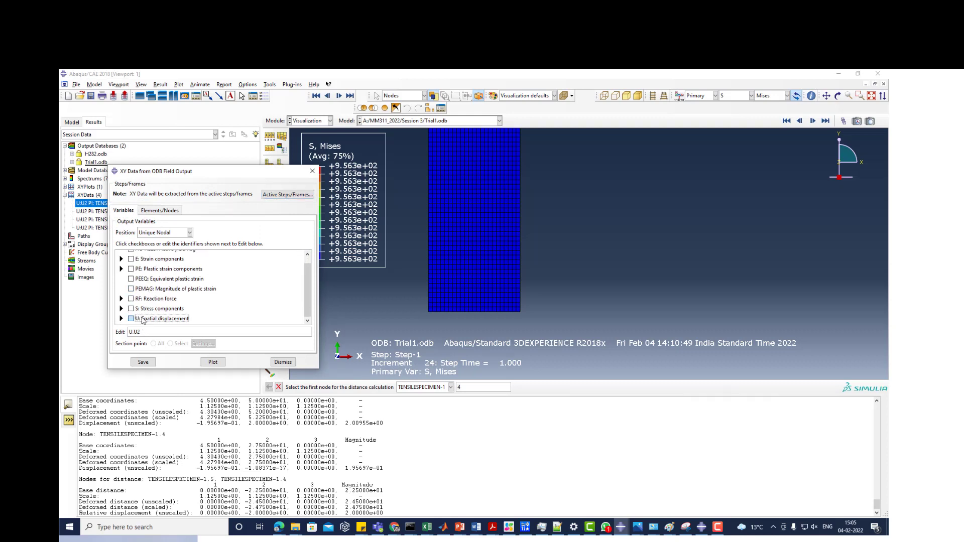
click(121, 300)
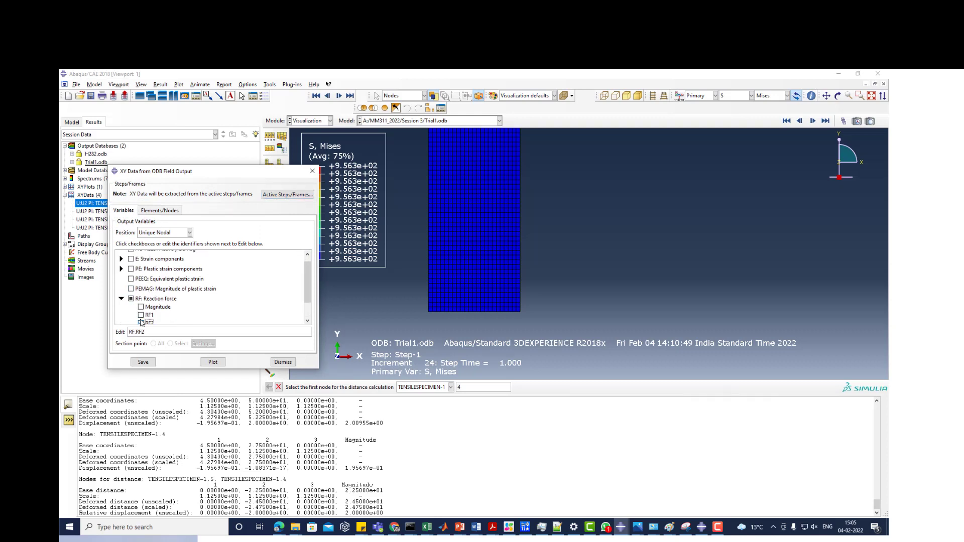
click(159, 211)
- Try picking nodes directly in the viewport, first along the specimen's bottom edge and afresh as small patches inside the mesh
click(186, 234)
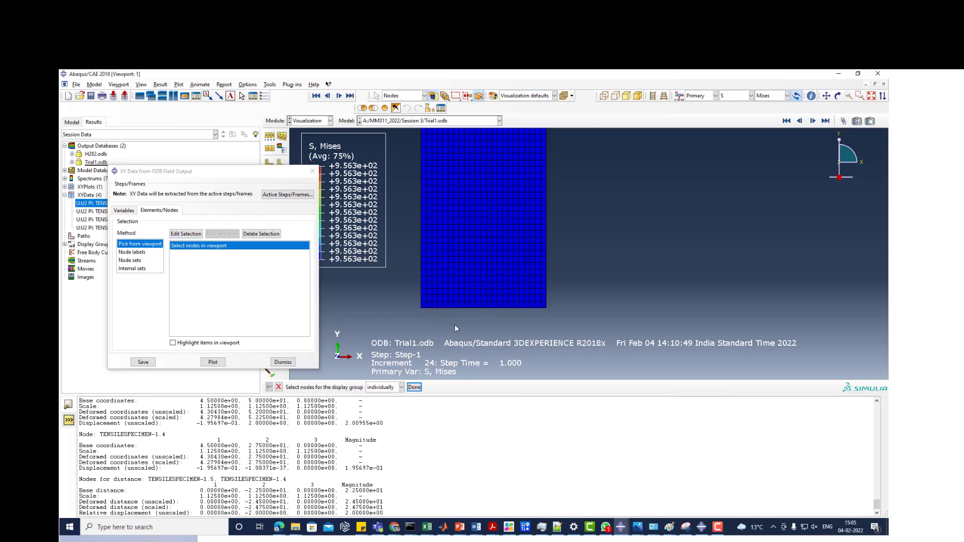
drag(416, 305, 577, 333)
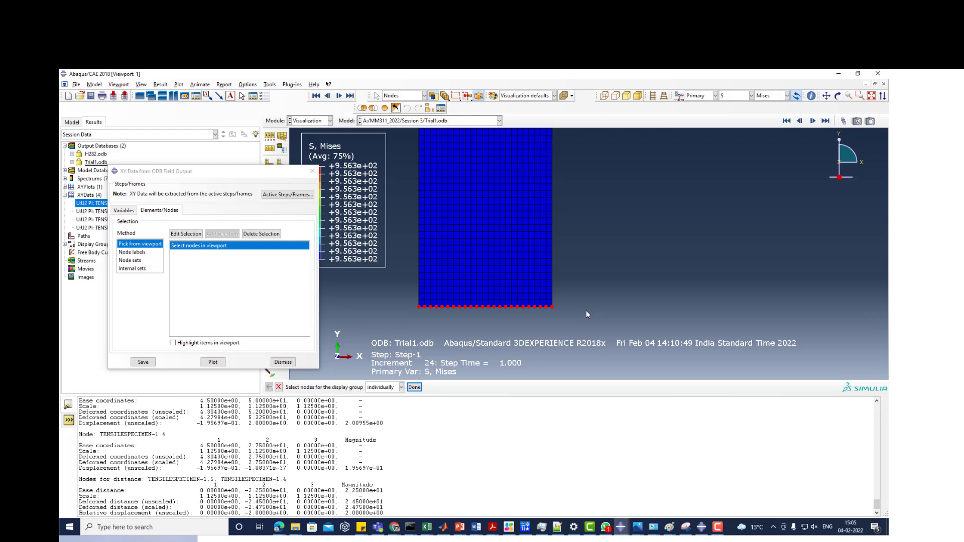
scroll(586, 311, up, 2)
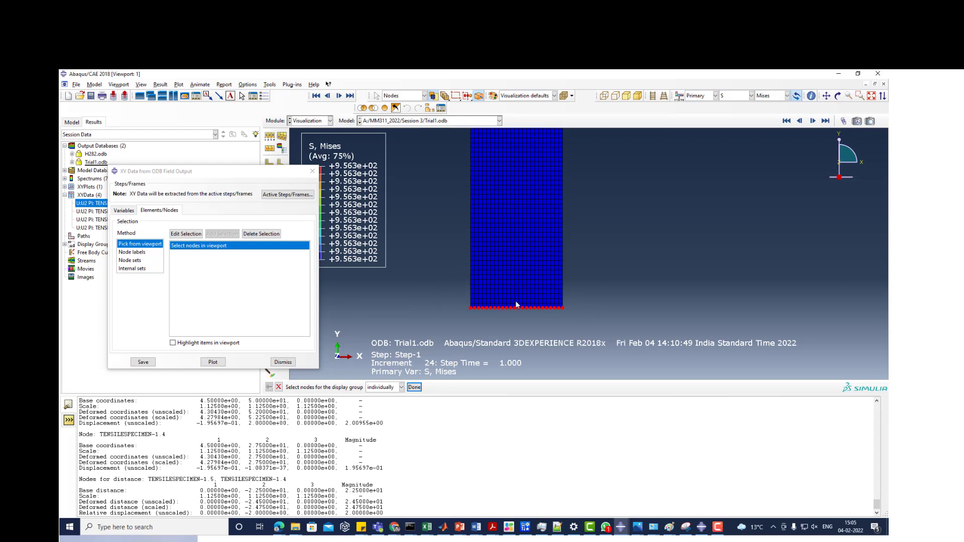
scroll(524, 234, down, 3)
scroll(524, 235, down, 1)
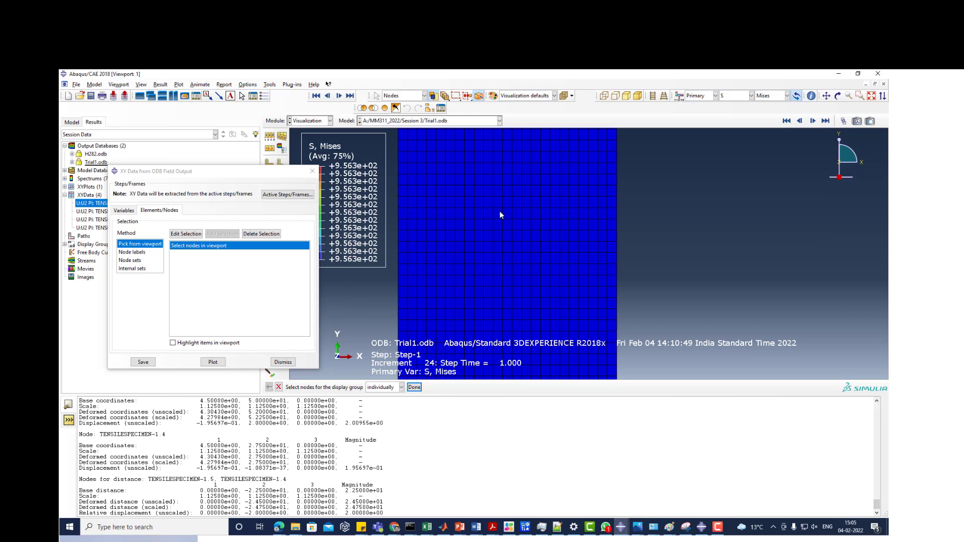
drag(499, 205, 537, 249)
shift+drag(565, 316, 565, 316)
scroll(553, 300, down, 2)
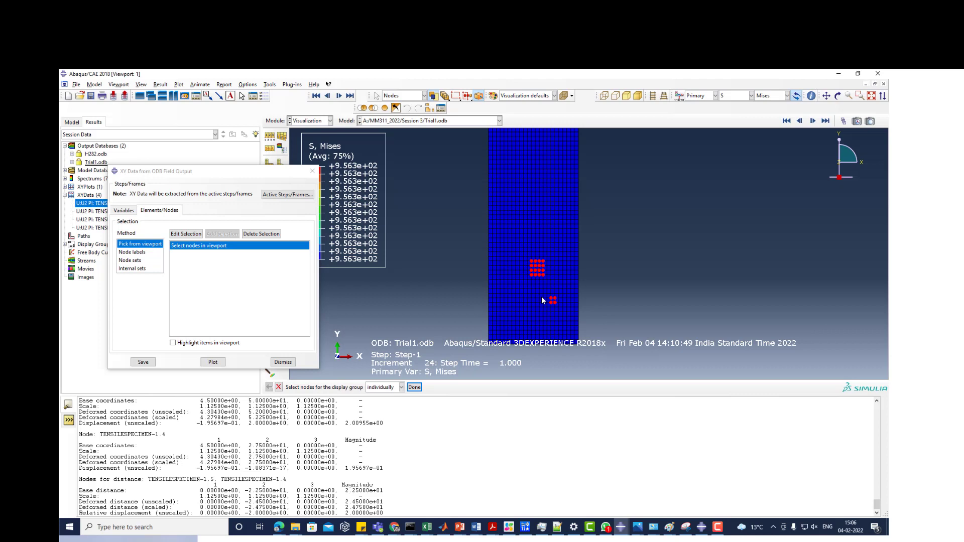
- Select nodes by node set SET-1 with viewport highlighting on, and check its nodes along the specimen's bottom edge
click(140, 261)
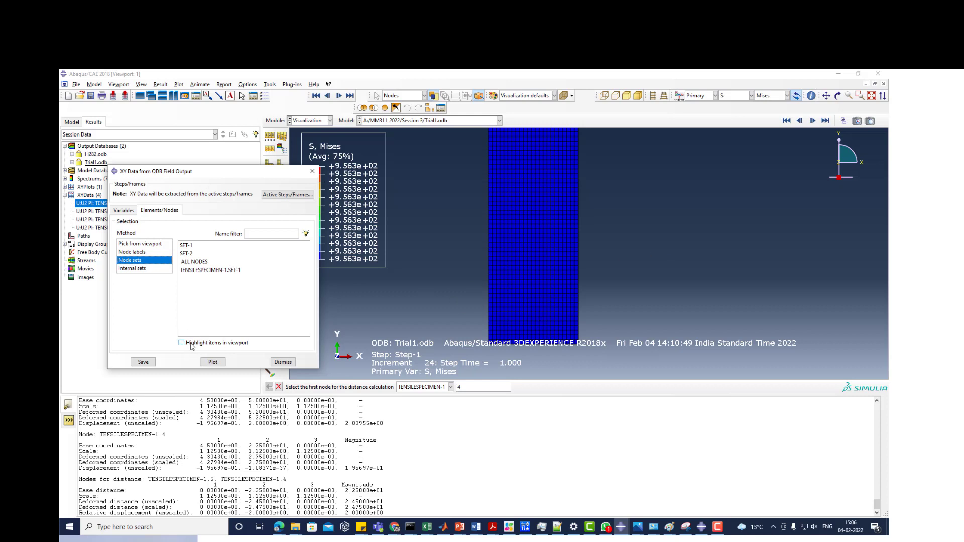
click(241, 346)
click(186, 246)
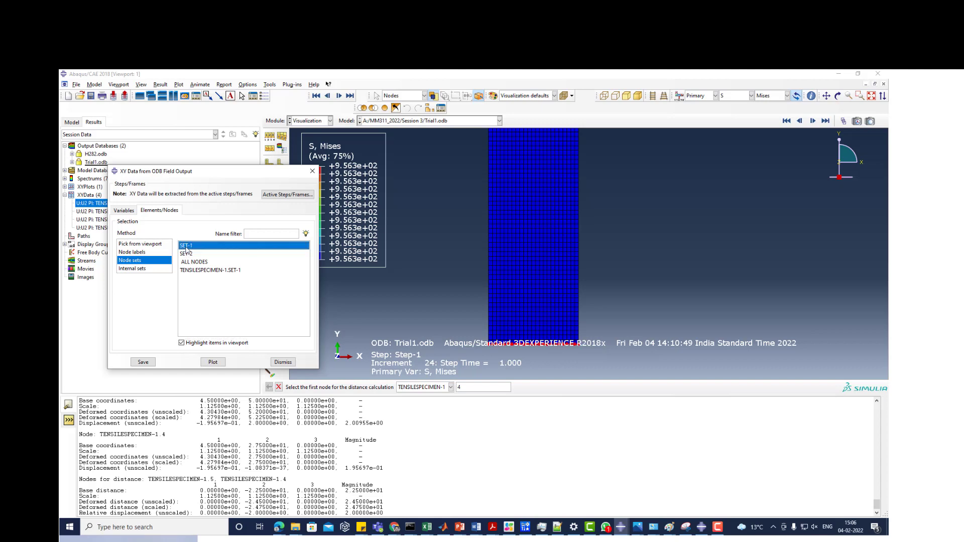
scroll(467, 288, down, 2)
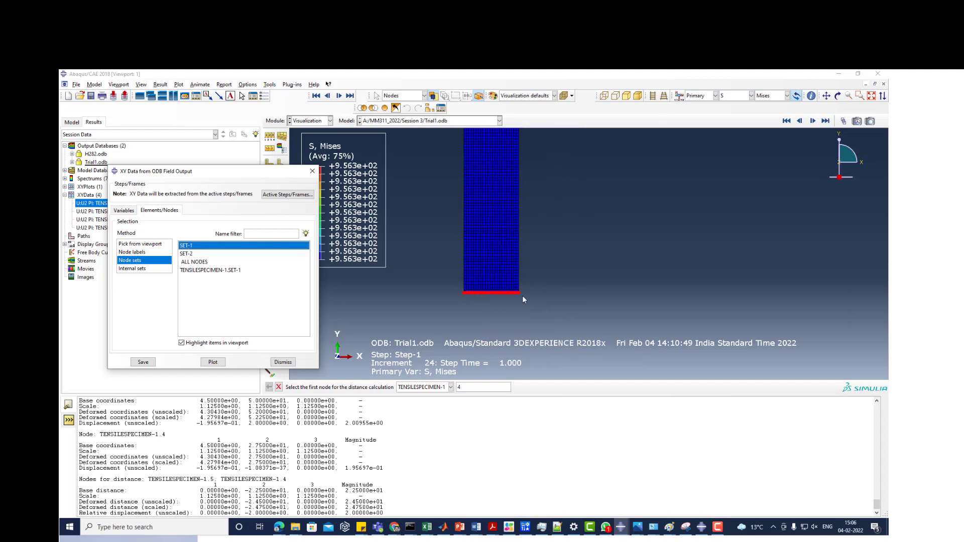
scroll(522, 300, up, 3)
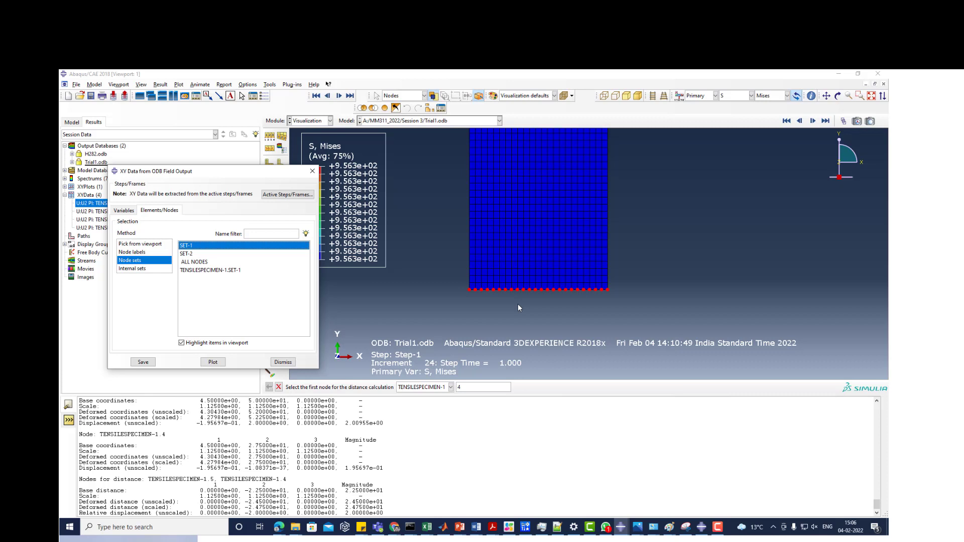
scroll(475, 304, up, 2)
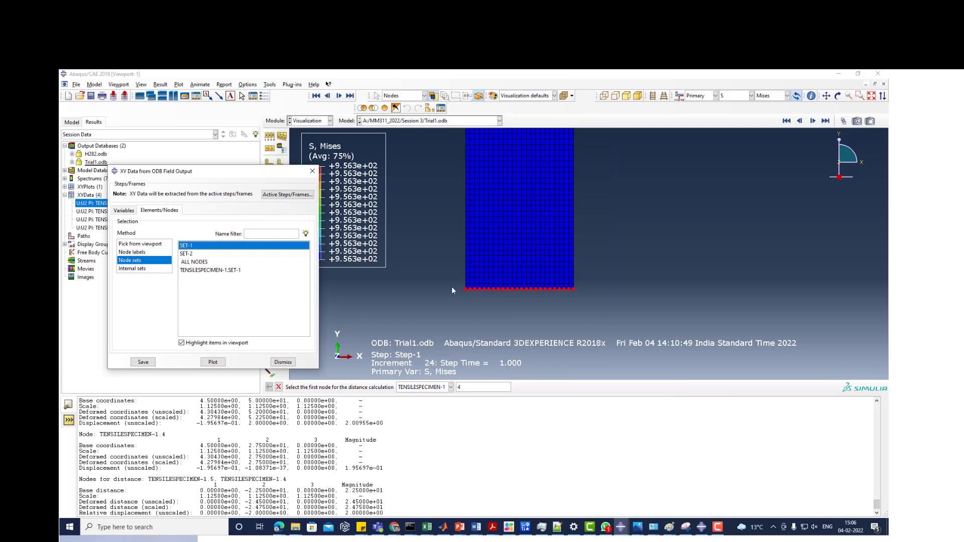
scroll(484, 318, up, 1)
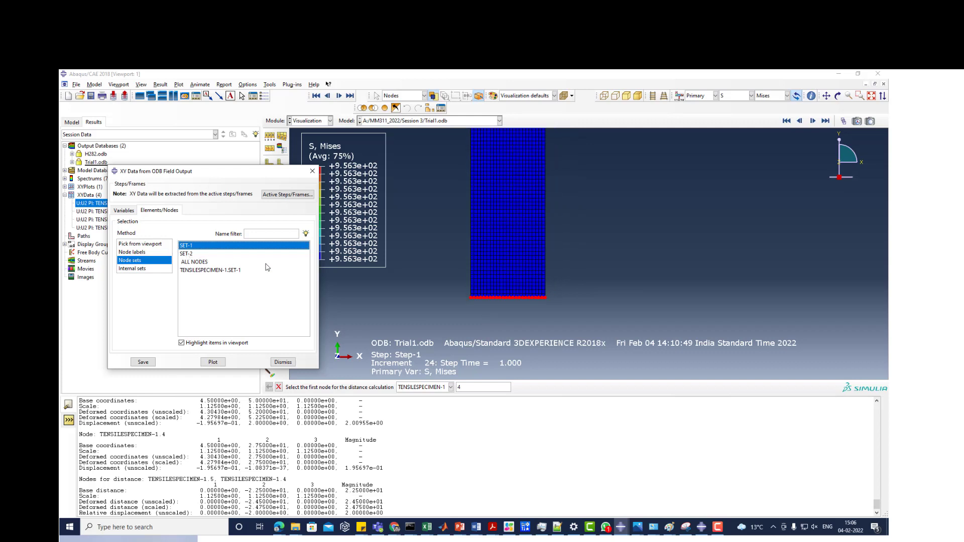
scroll(476, 290, down, 1)
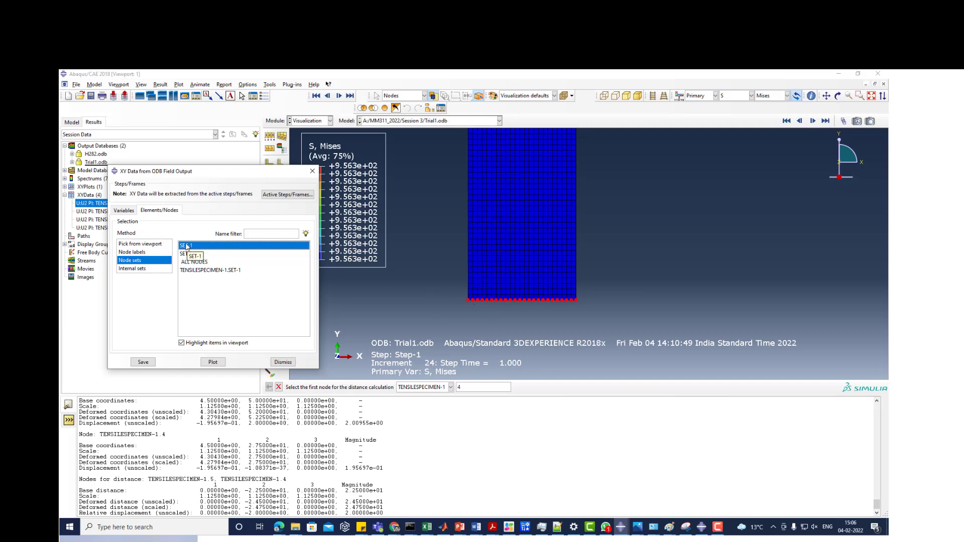
- Save the RF2 XY data for the SET-1 nodes under default names and close the extraction dialog
click(121, 211)
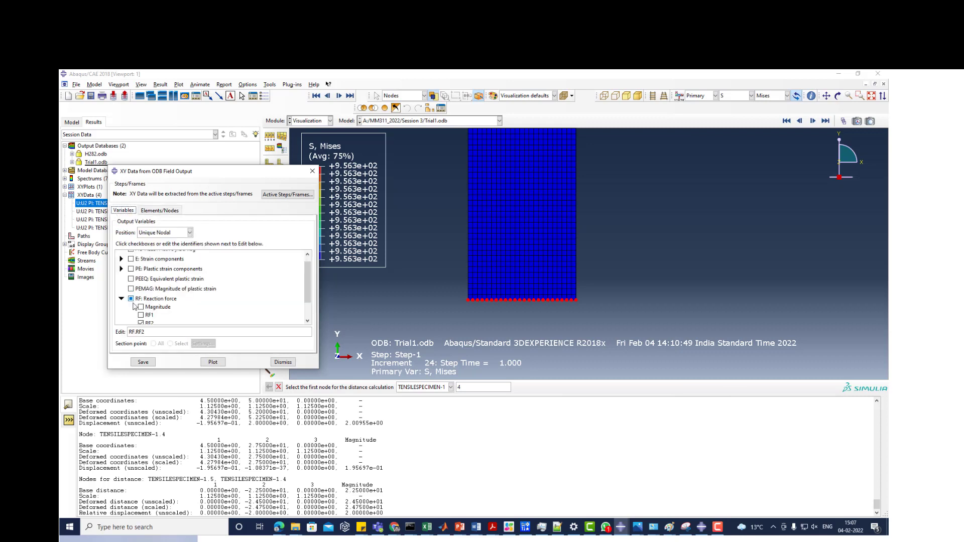
click(142, 365)
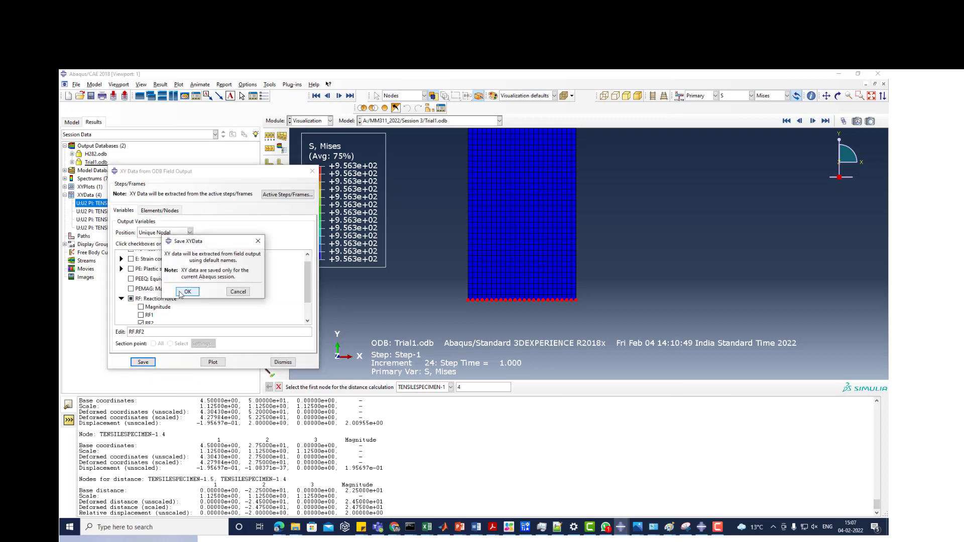
click(181, 294)
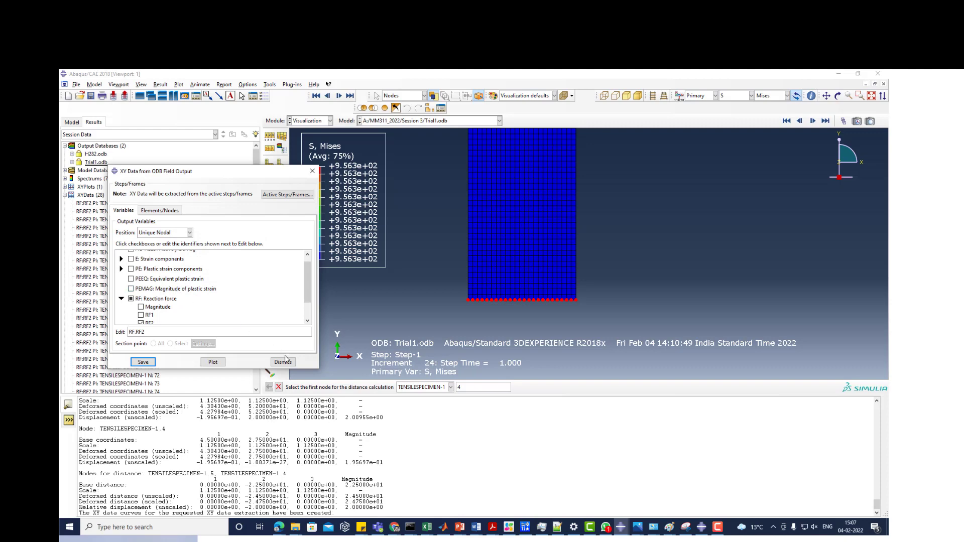
click(284, 361)
- Build an Operate on XY Data expression that applies sum to all the RF2 reaction force curves, leaving out the U2 curves
click(270, 269)
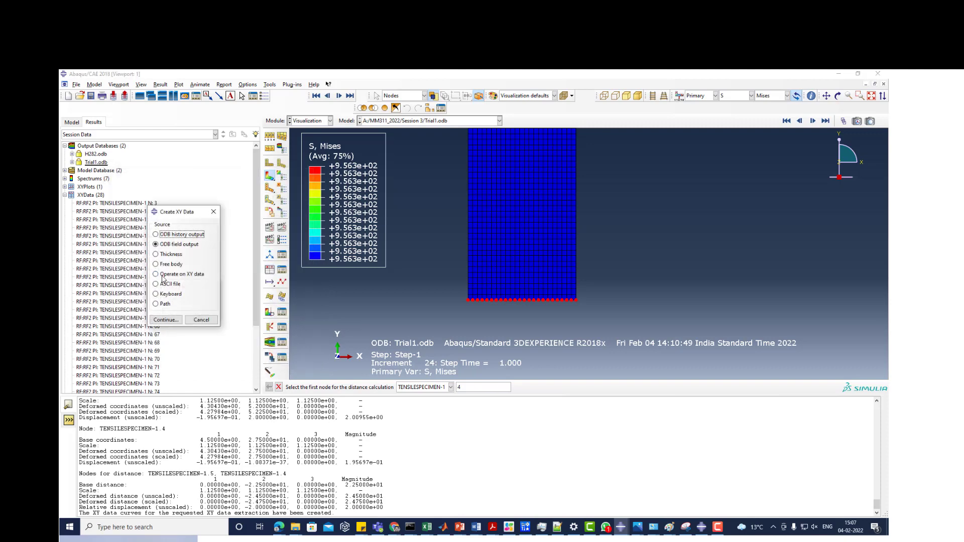
click(165, 274)
click(168, 319)
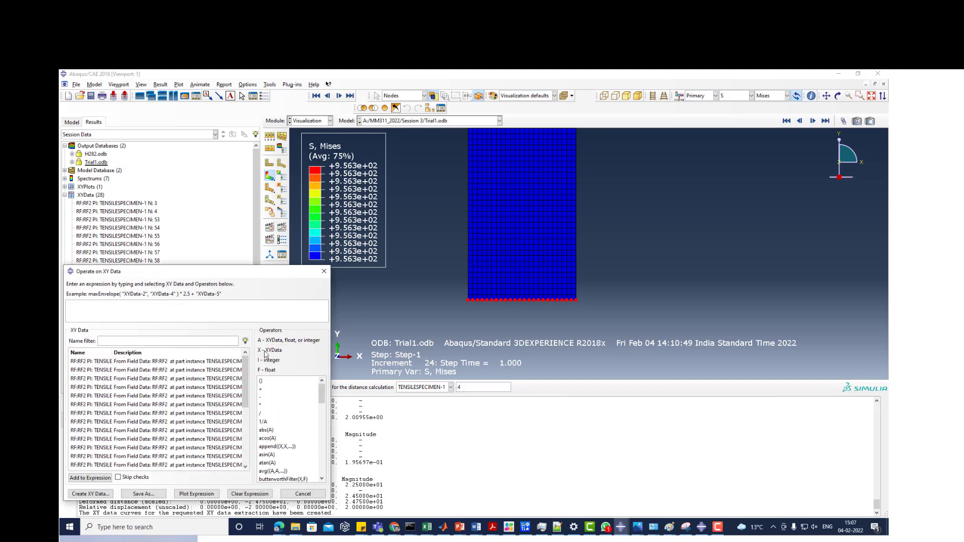
drag(250, 271, 357, 175)
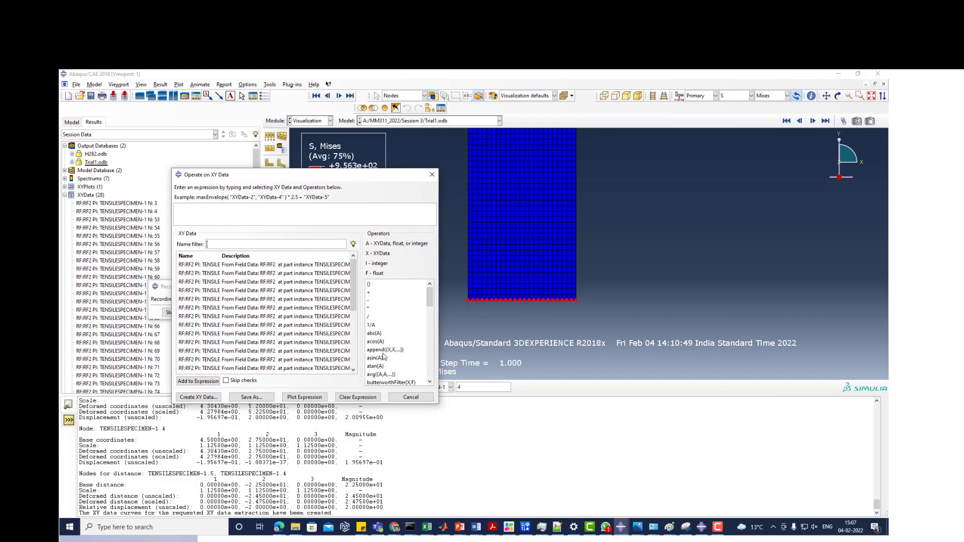
scroll(379, 354, down, 6)
scroll(379, 354, down, 6)
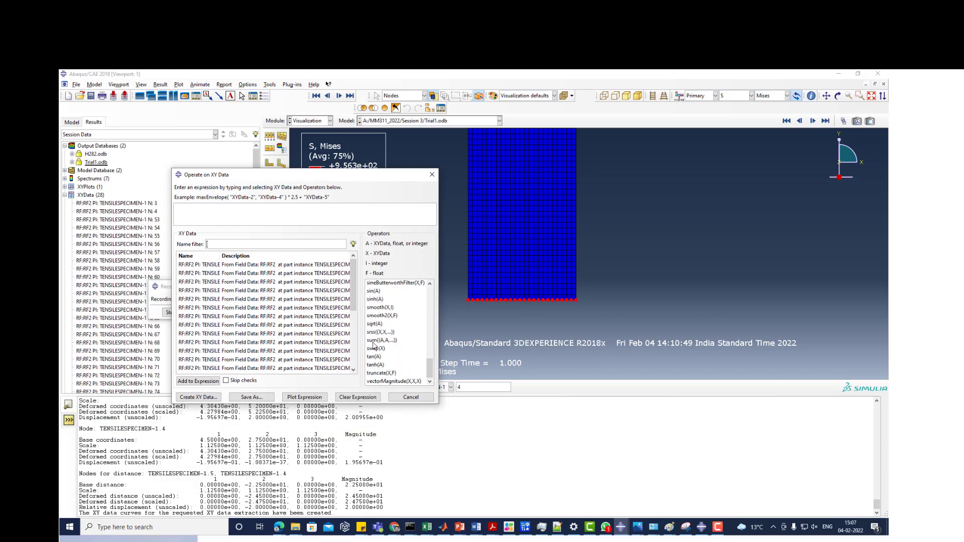
click(373, 341)
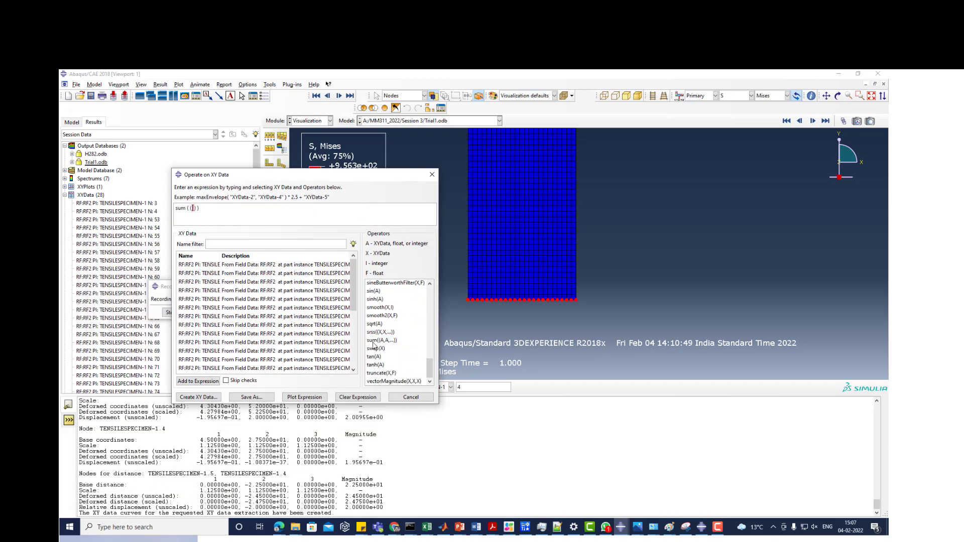
click(206, 265)
drag(353, 281, 353, 341)
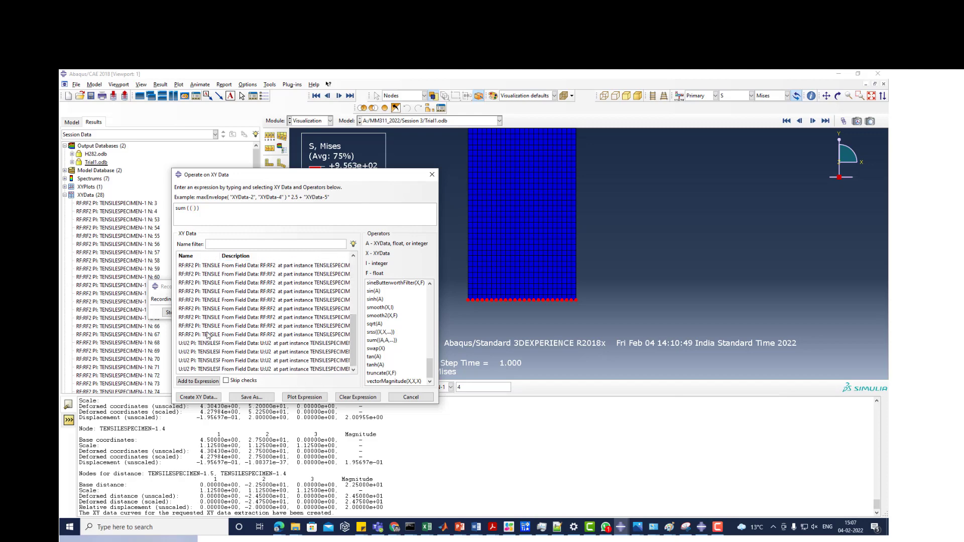
scroll(205, 334, up, 5)
scroll(203, 305, down, 5)
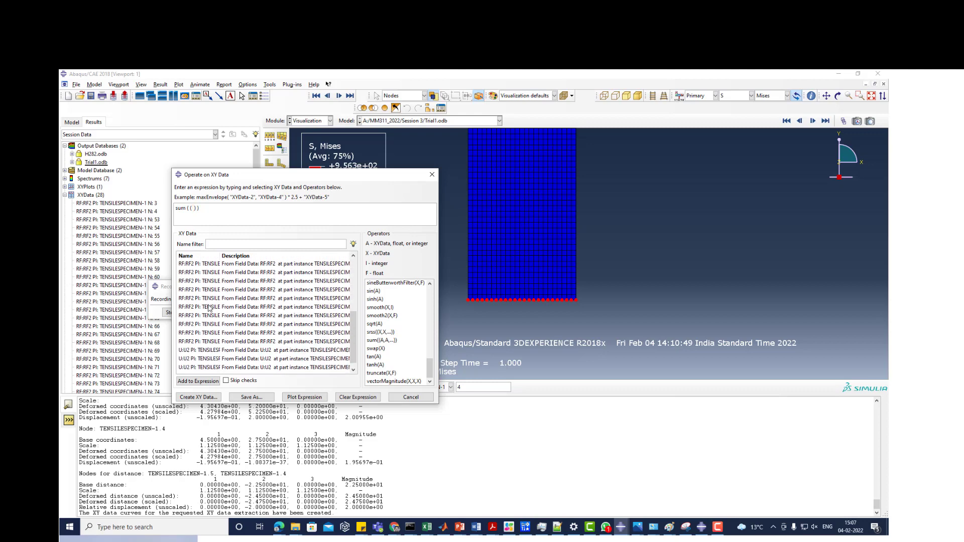
shift+click(198, 335)
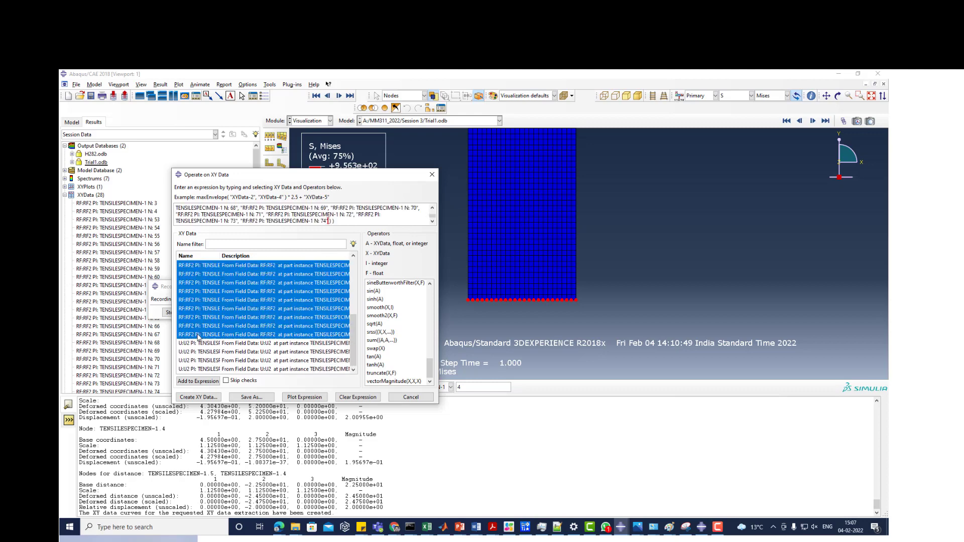
- Save the summed expression as XY data named Force
click(251, 397)
text(F)
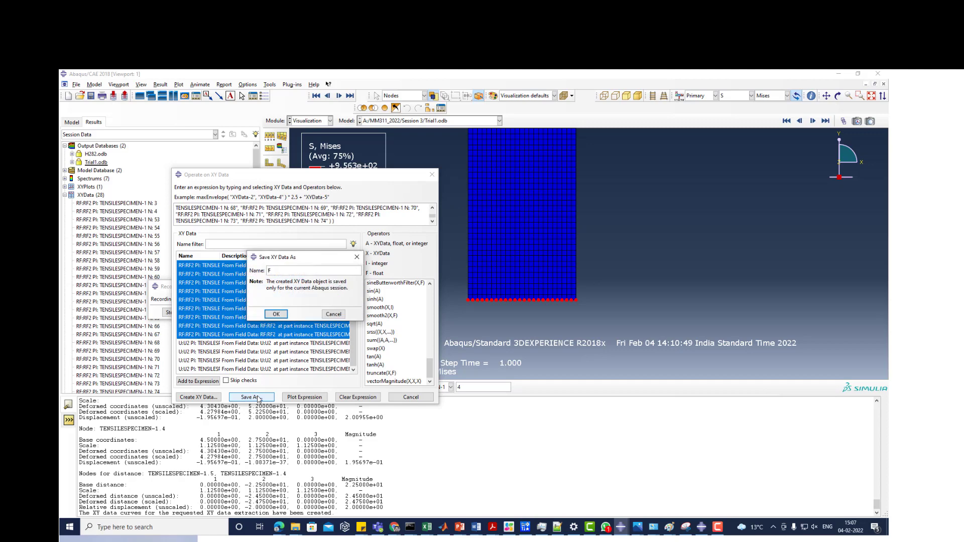
text(orce)
click(276, 314)
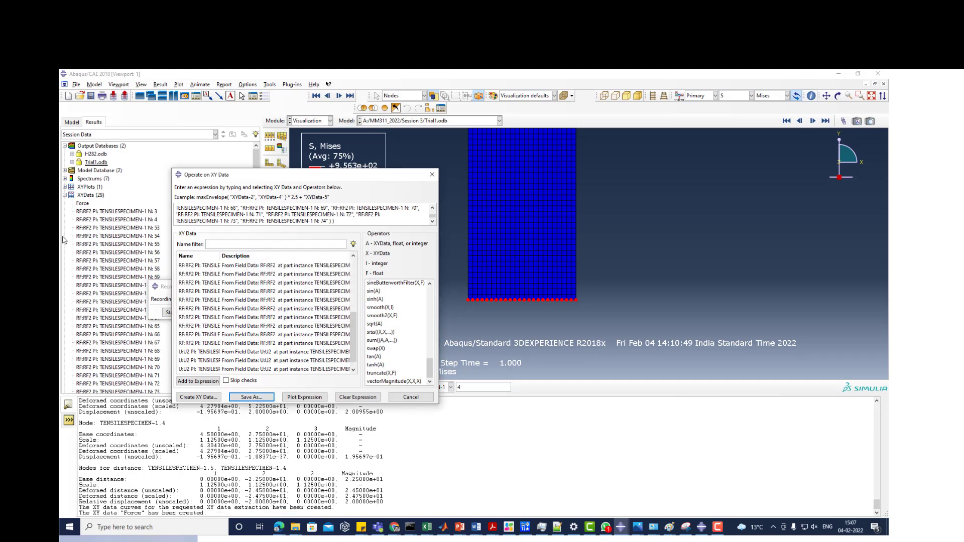
- Plot the Force curve against time and close the XY data operation dialog
right_click(88, 205)
click(104, 217)
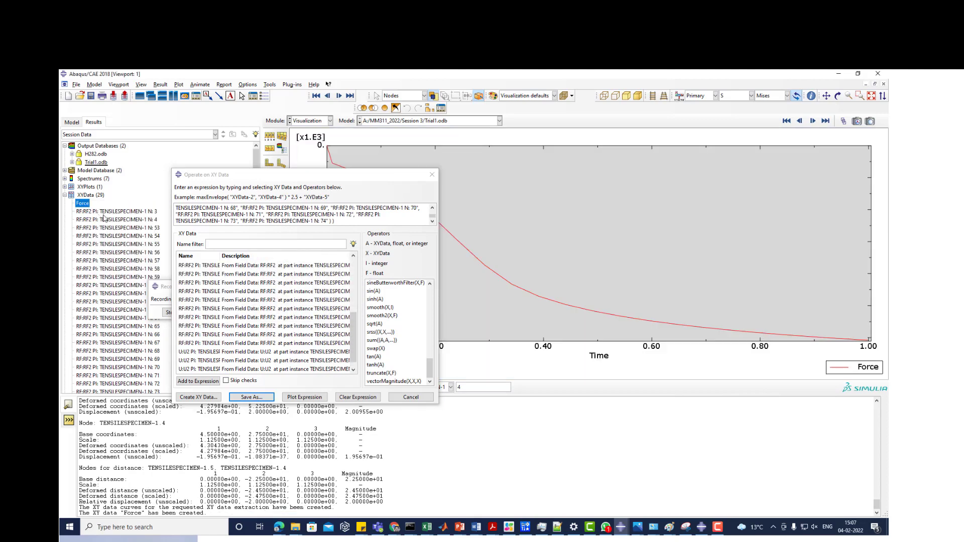
click(426, 399)
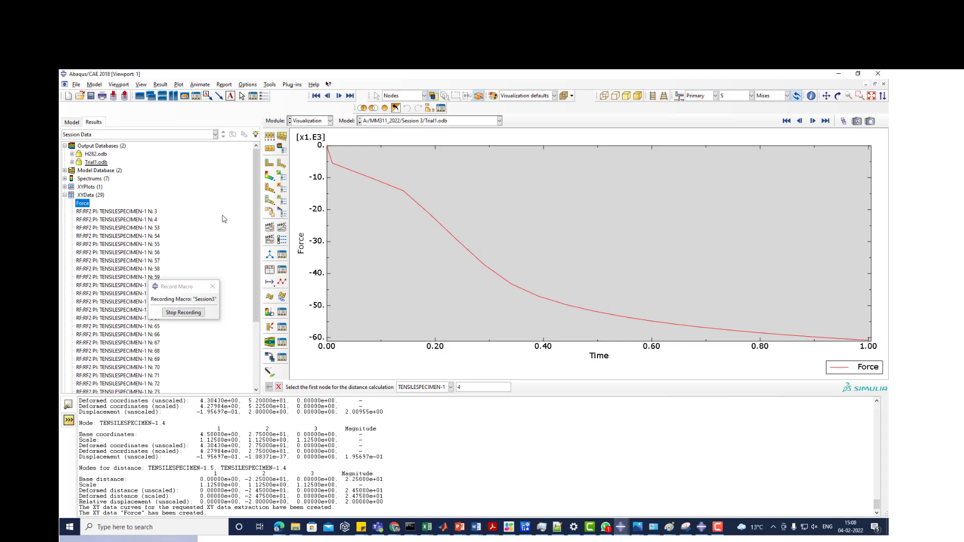
- Return the viewport to the Mises stress contour plot and bring the whole specimen into view
click(270, 175)
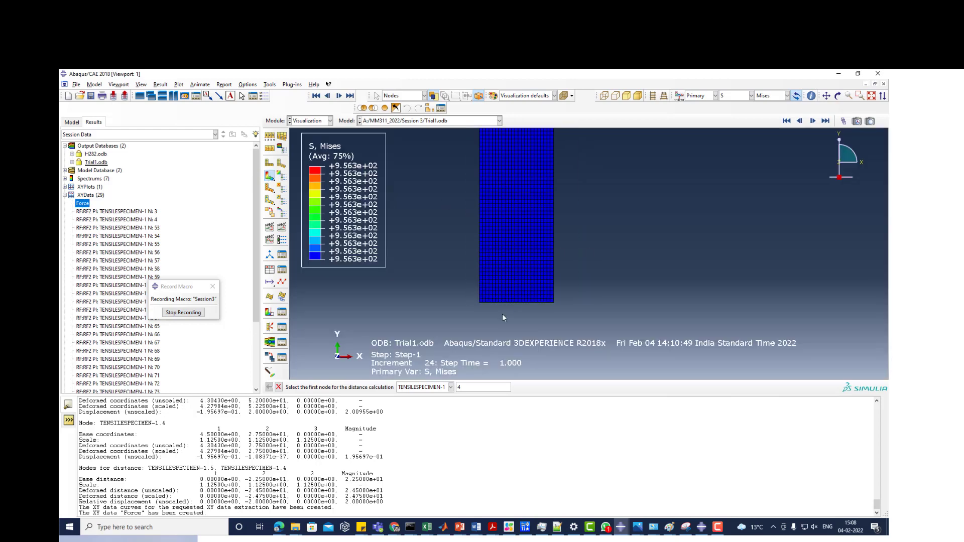
scroll(500, 318, down, 6)
scroll(493, 305, up, 5)
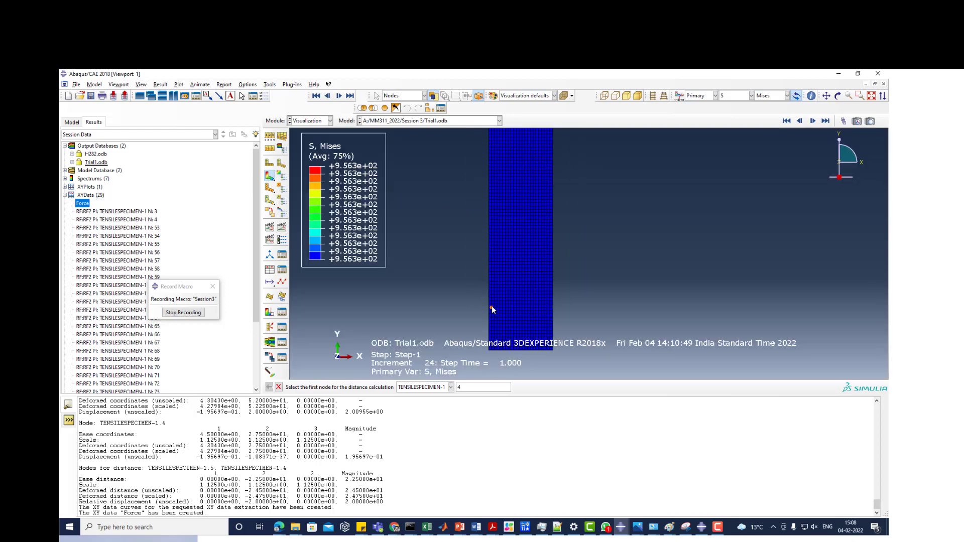
scroll(493, 309, down, 4)
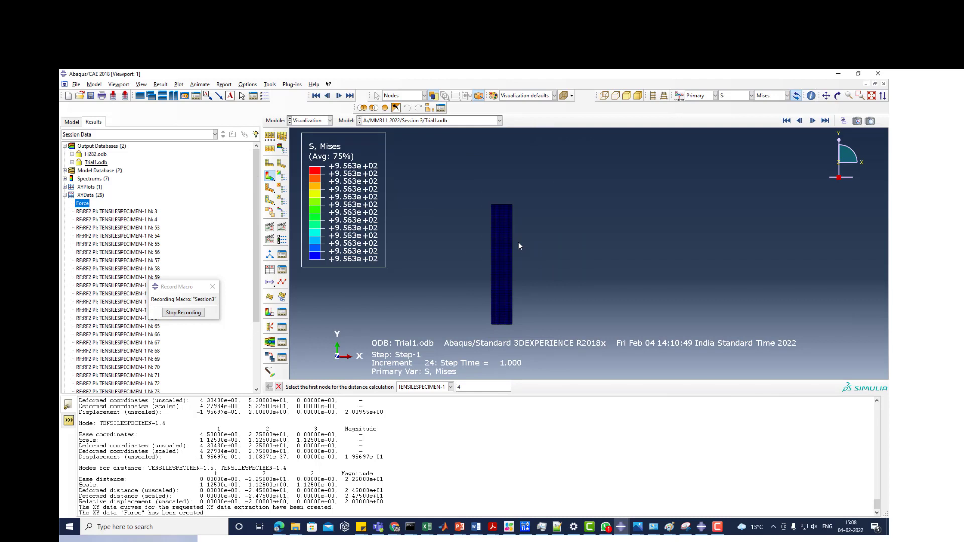
scroll(468, 347, up, 1)
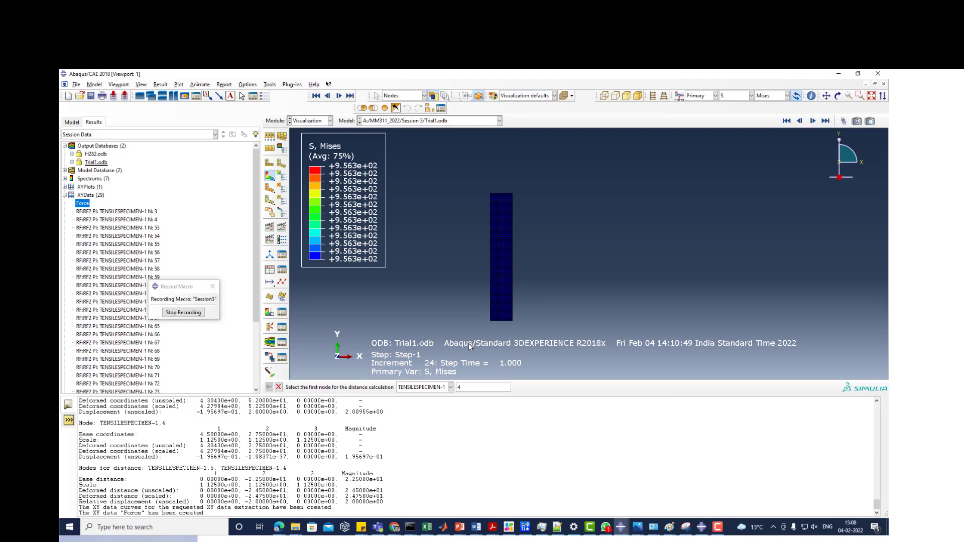
- Delete all XY data from the session, including Force and the RF2 and U2 curves
click(270, 270)
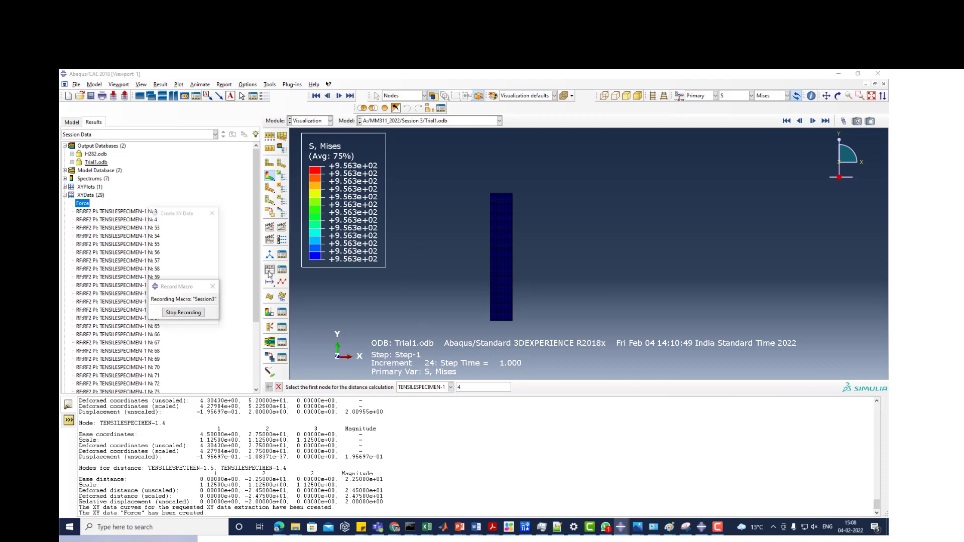
click(178, 246)
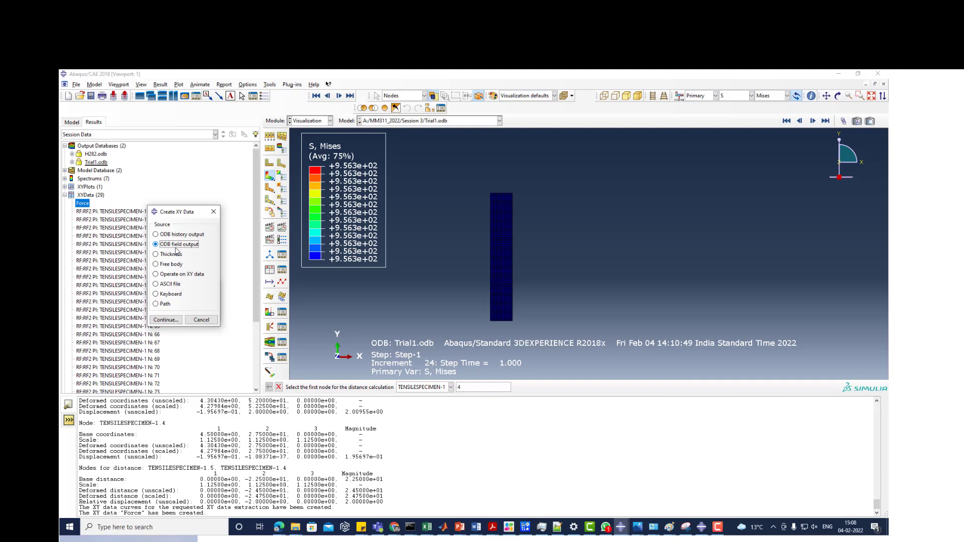
click(86, 211)
scroll(100, 281, down, 10)
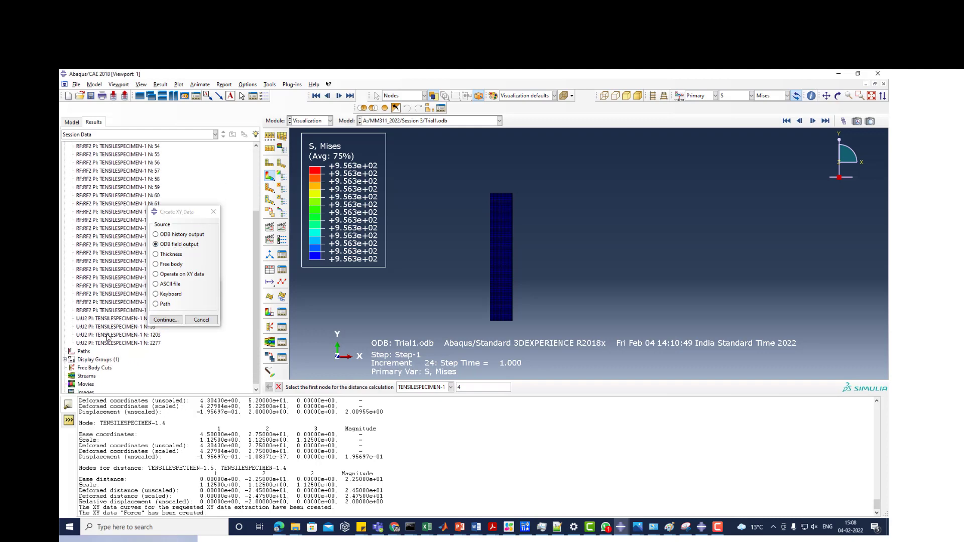
shift+click(105, 340)
right_click(105, 340)
click(121, 420)
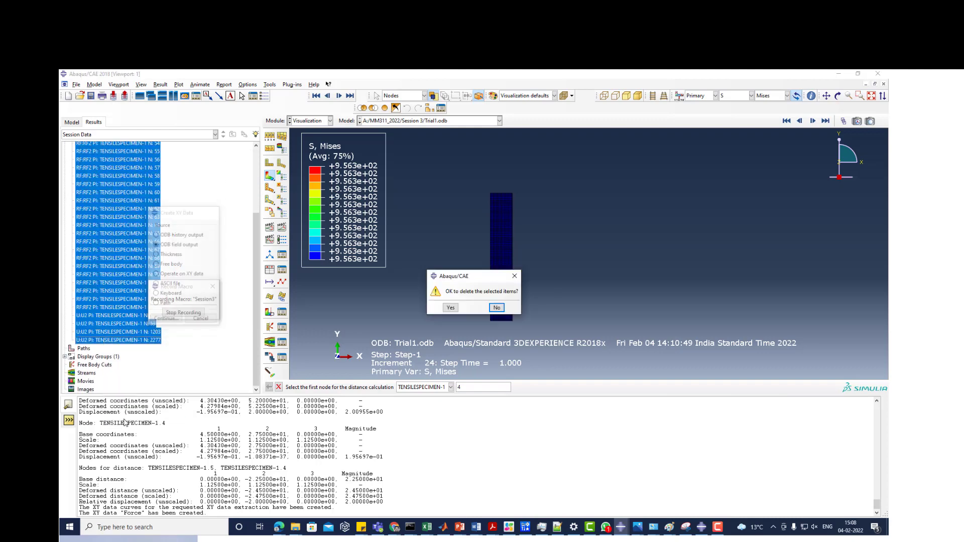
click(447, 308)
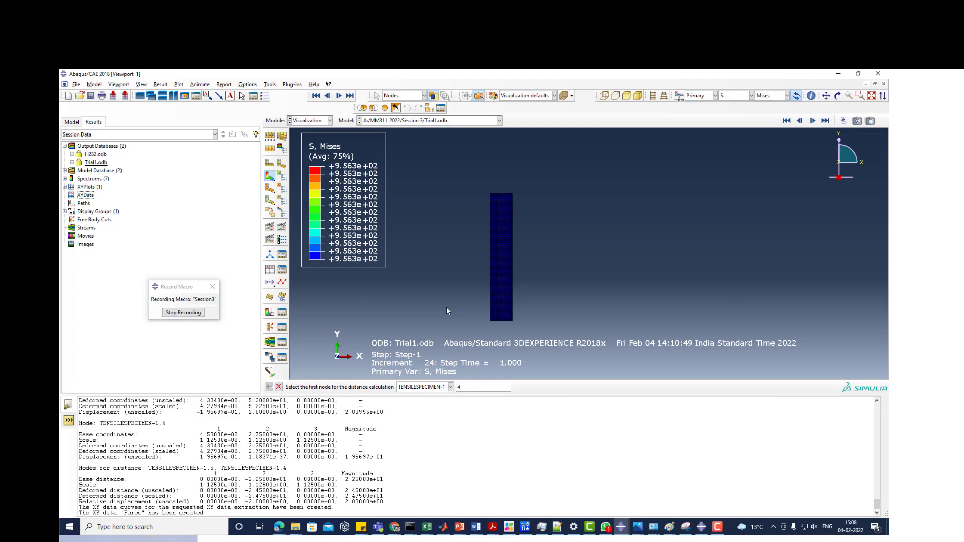
- Check the minimum and maximum contour limits of the Mises stress plot without changing them
scroll(485, 300, up, 3)
scroll(486, 300, down, 2)
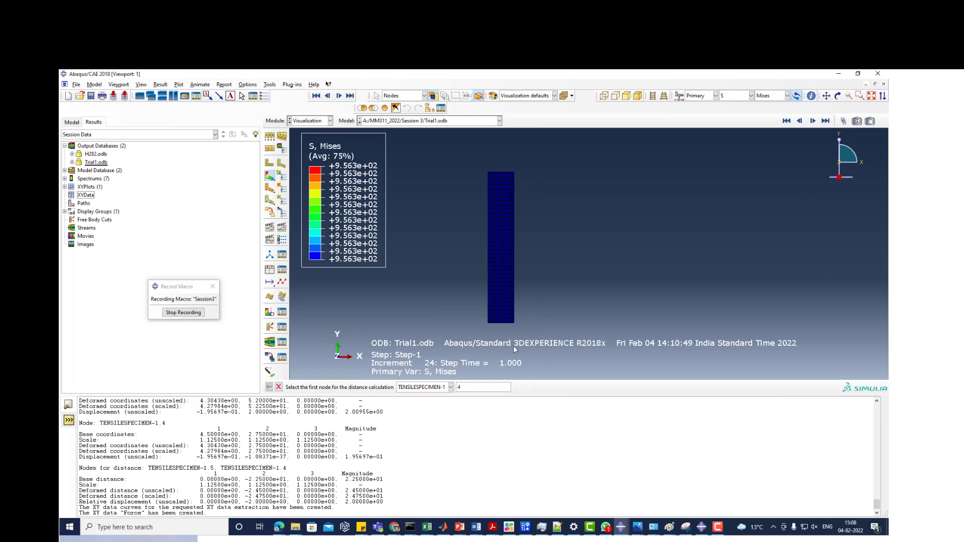
scroll(494, 323, up, 3)
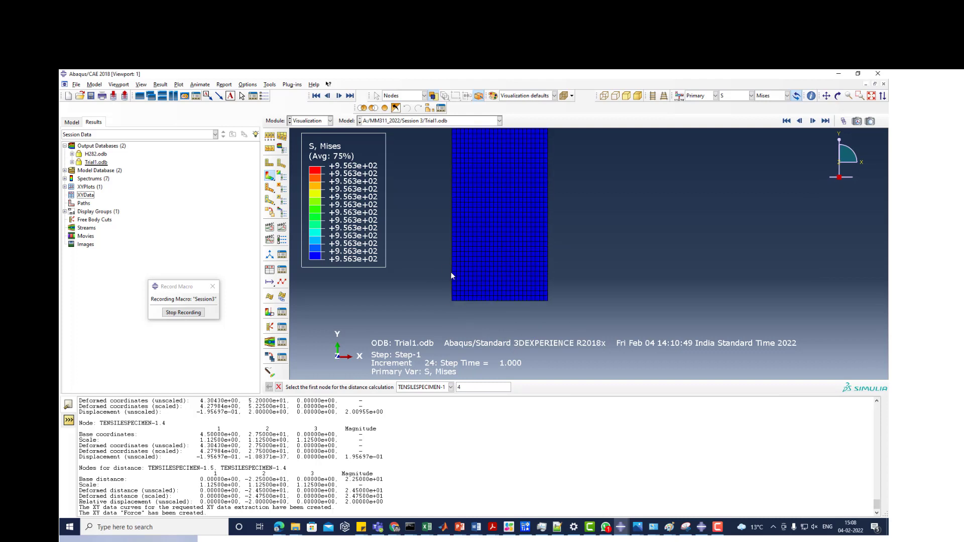
click(282, 176)
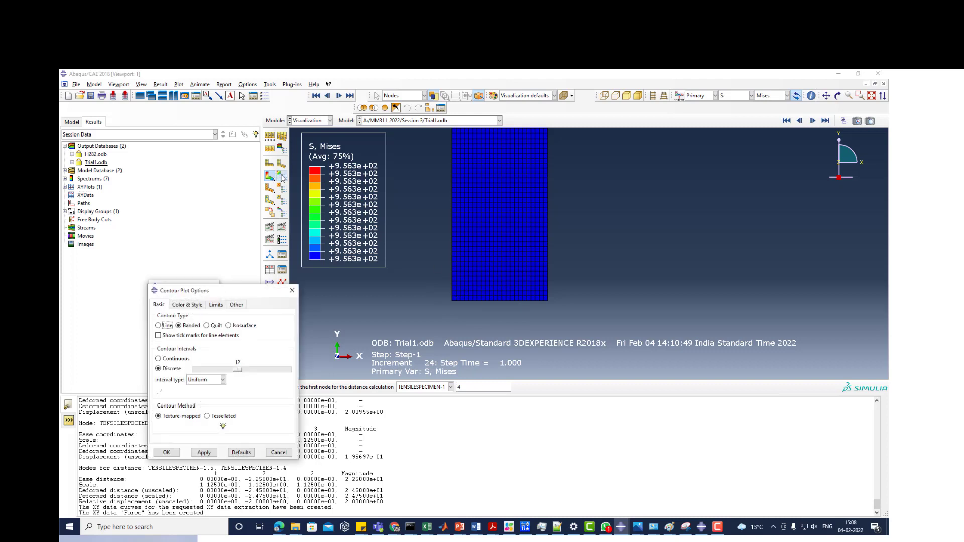
click(216, 306)
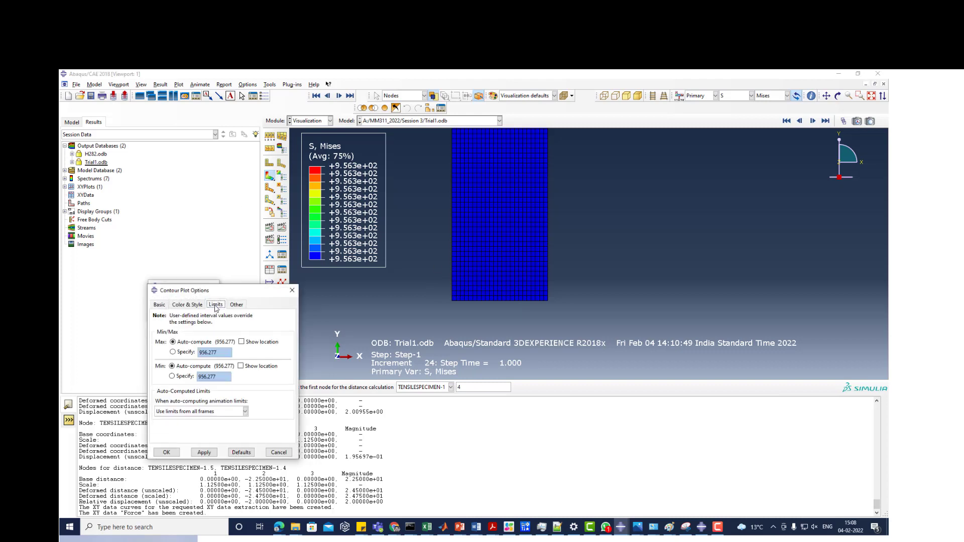
click(292, 290)
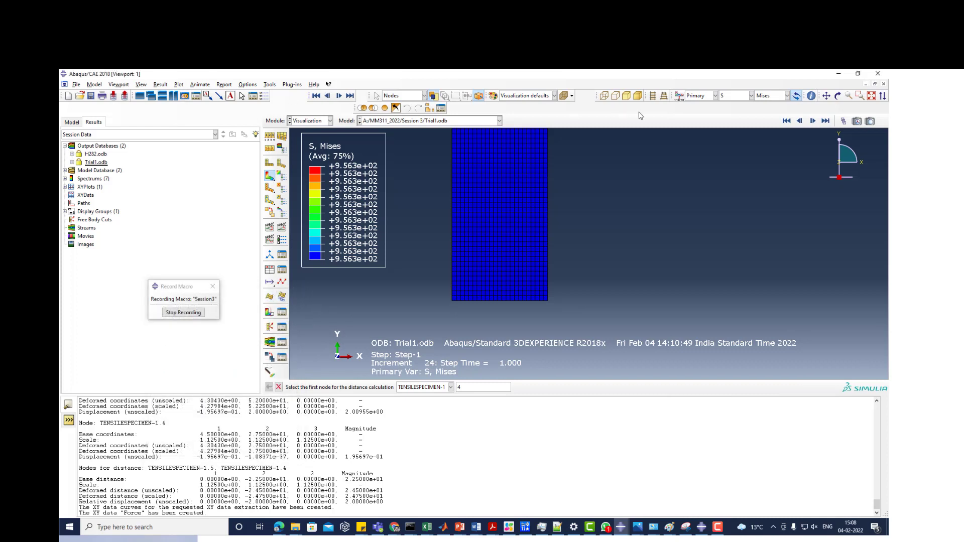
- Switch the contour variable to PEEQ and apply a user-specified minimum contour limit of 0.0001
click(729, 98)
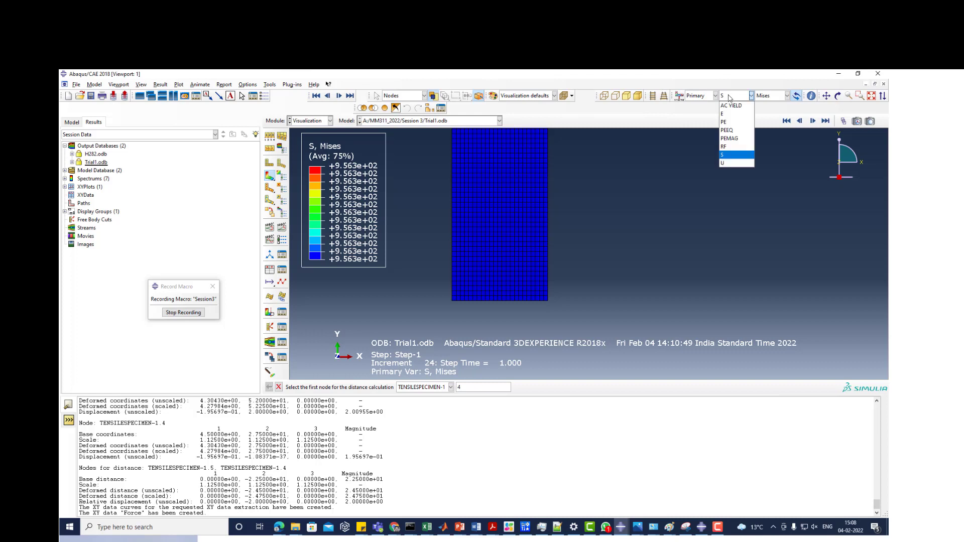
click(736, 128)
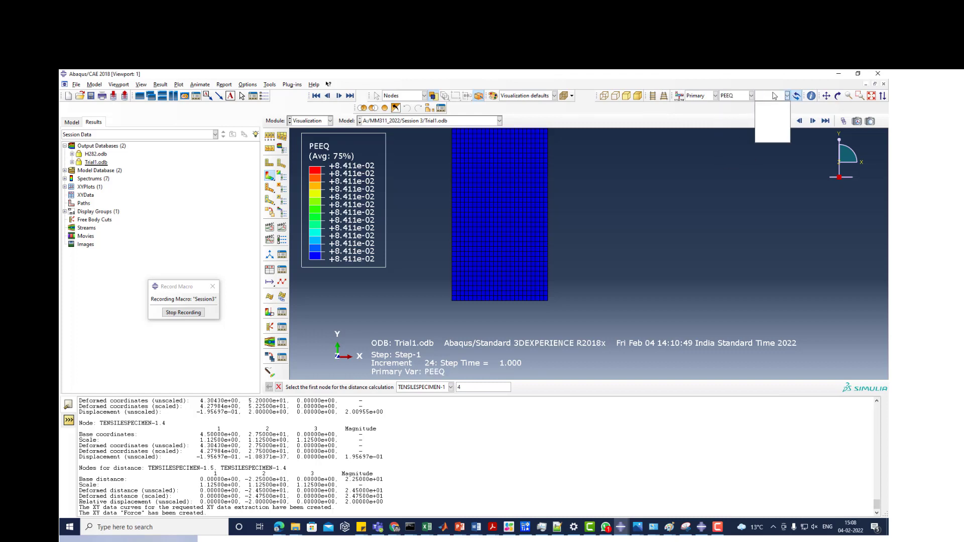
click(281, 178)
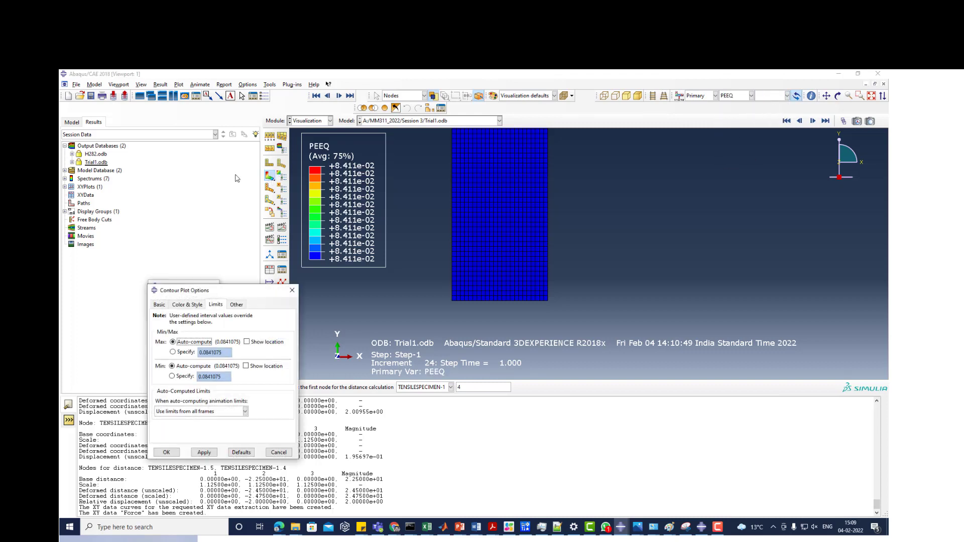
click(185, 377)
drag(220, 374, 206, 372)
text(0001)
click(204, 452)
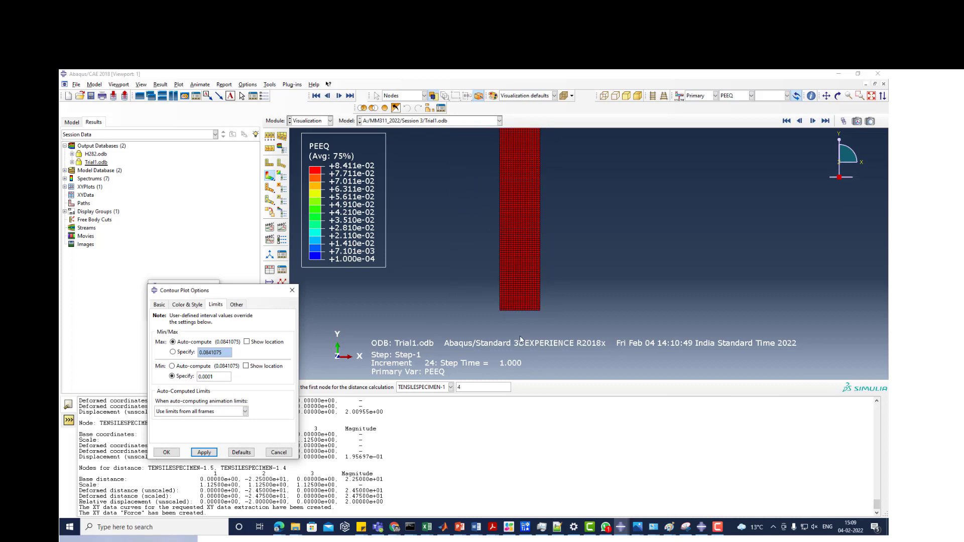
- Go back frame by frame through the PEEQ contour results to increment 0
click(800, 121)
click(799, 121)
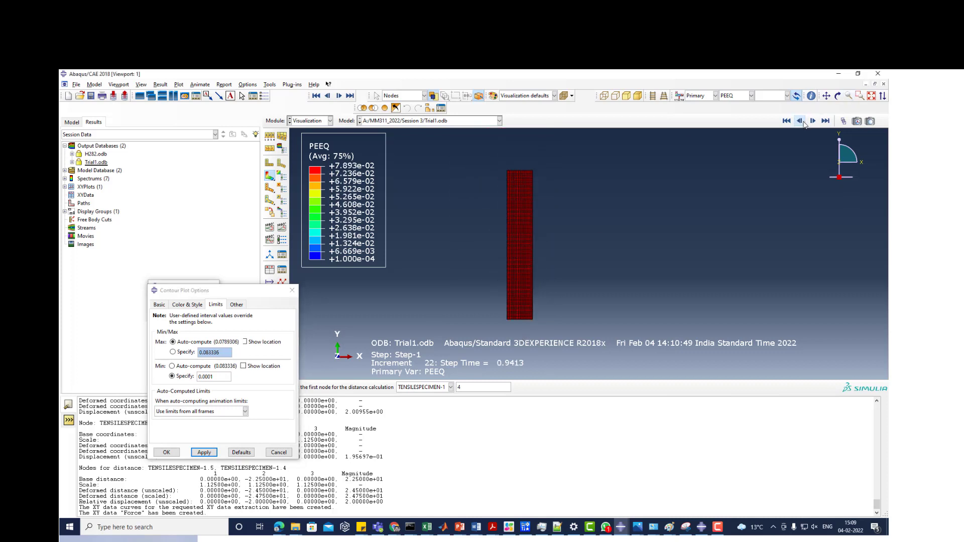
click(800, 121)
click(800, 121)
click(800, 121)
click(800, 121)
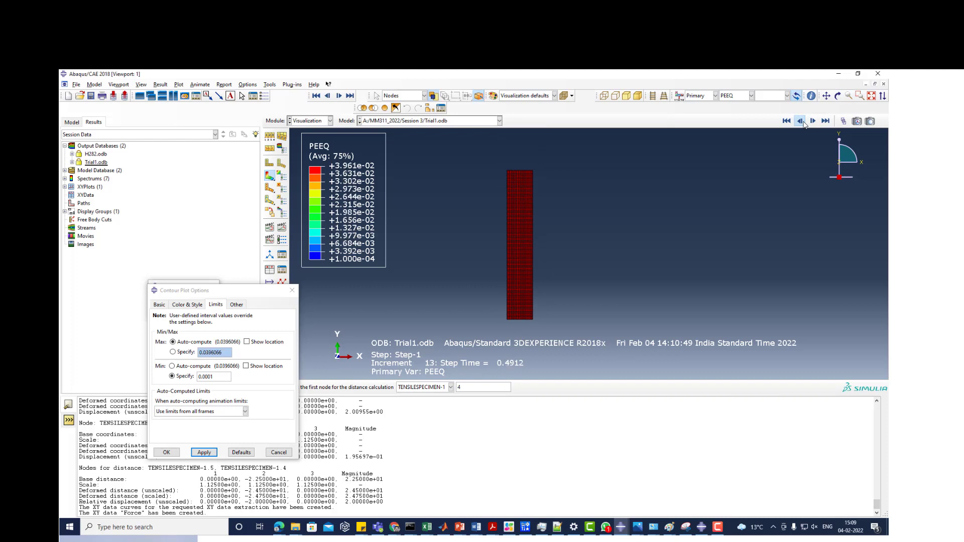
click(800, 121)
click(801, 121)
click(801, 121)
click(801, 122)
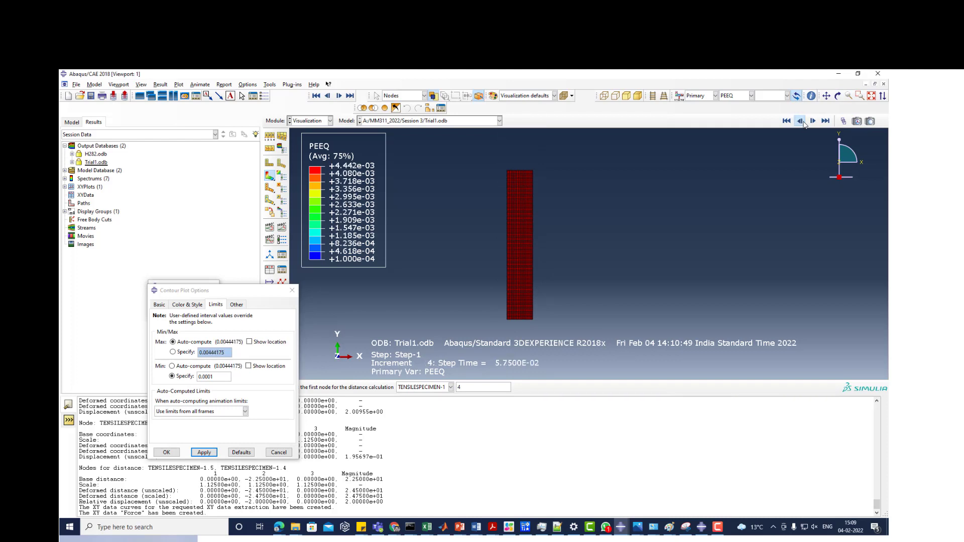
click(800, 121)
click(801, 121)
click(800, 121)
click(800, 121)
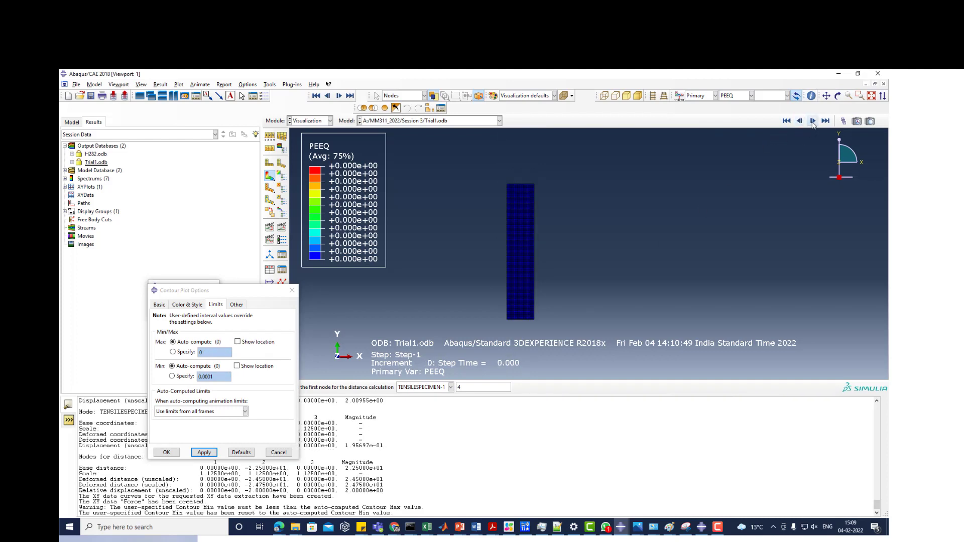
- Advance the PEEQ contour plot frame by frame to increment 7
click(813, 121)
click(813, 121)
click(813, 122)
click(813, 122)
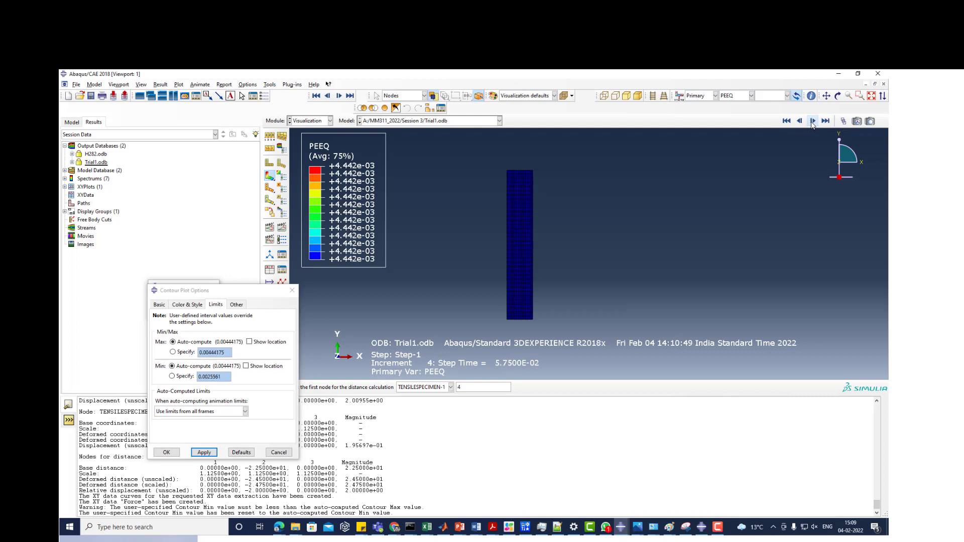
click(813, 121)
click(813, 122)
click(813, 122)
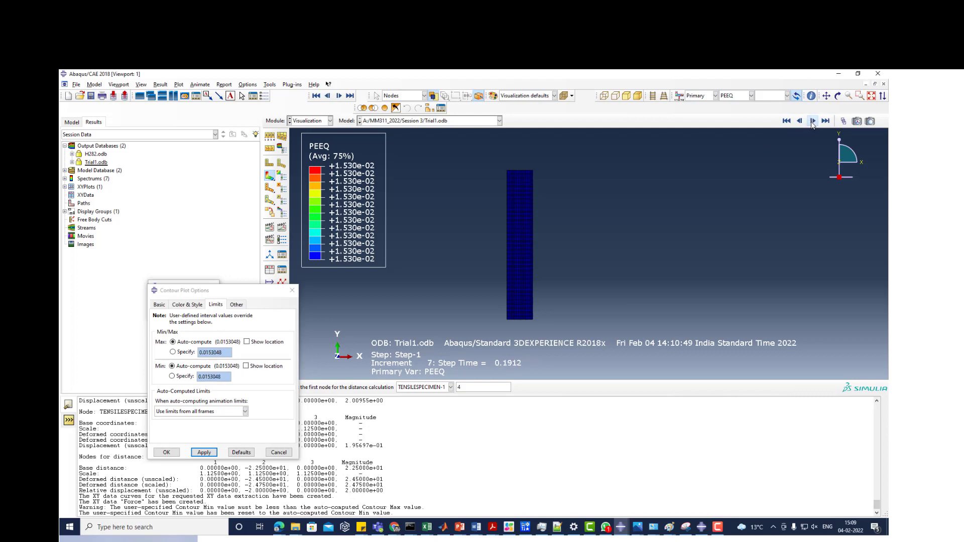
- Switch the PEEQ minimum contour limit to a user-specified value of 1.53048E-05 and apply it
click(172, 376)
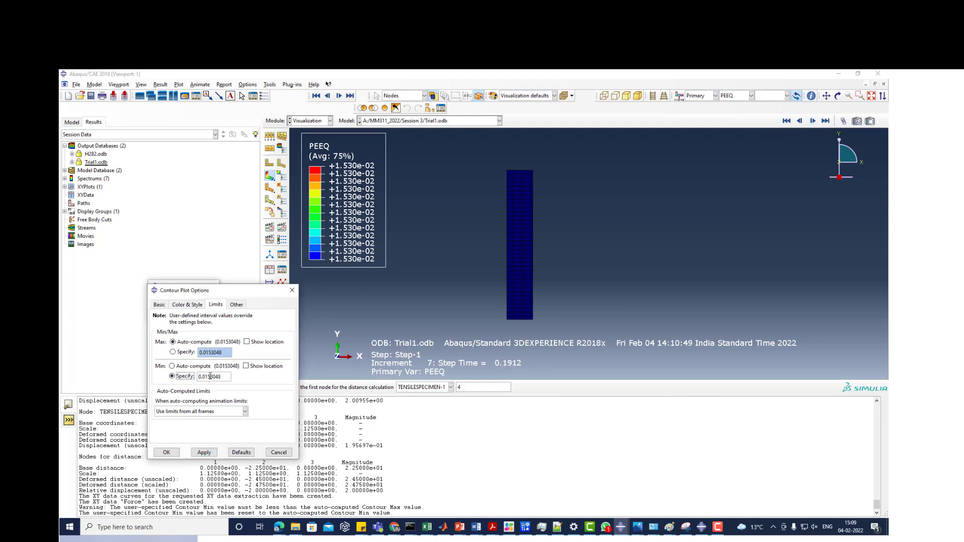
click(204, 377)
text(0.01530)
click(204, 452)
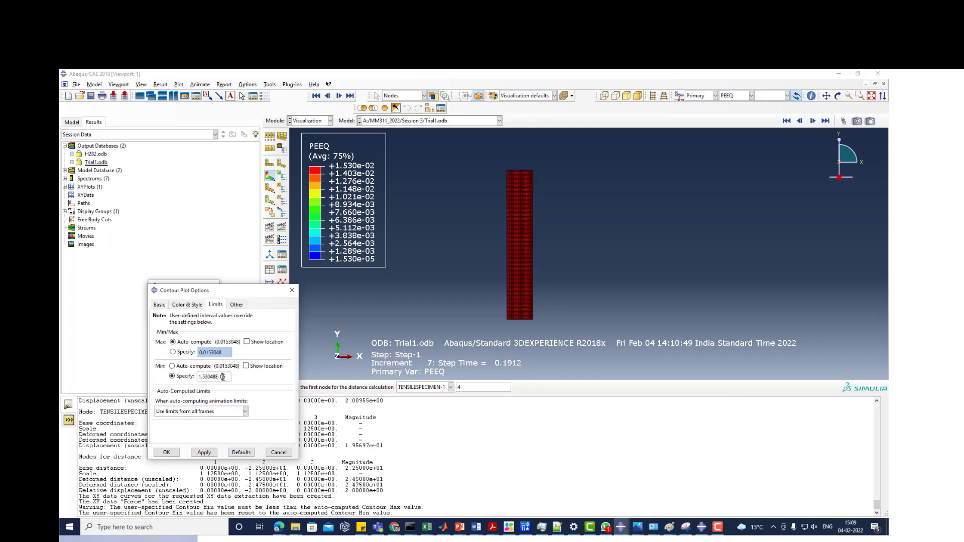
- Apply user-specified minimum contour limits of 0.01 and 0.001 in turn to the PEEQ plot
drag(223, 376, 145, 374)
text(0.01)
click(210, 453)
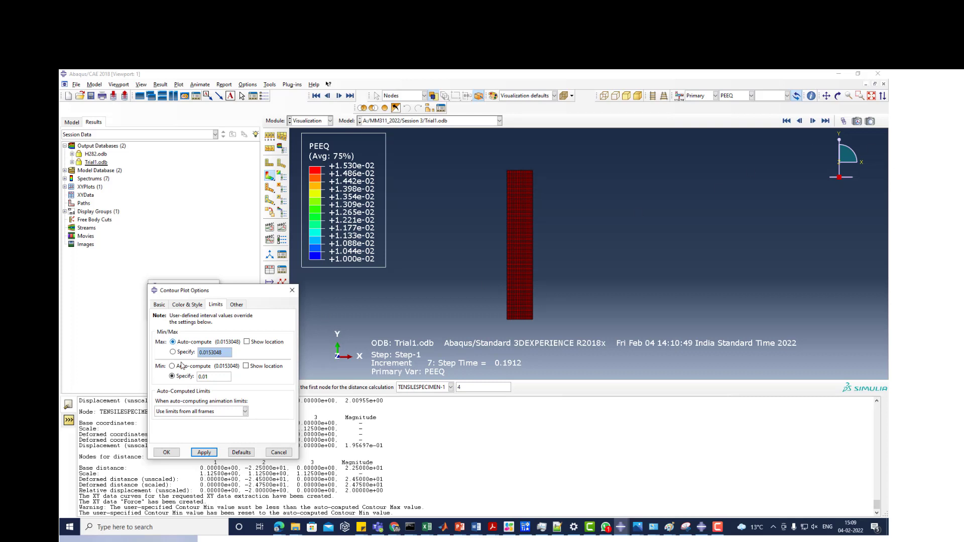
click(204, 376)
text(0)
click(204, 453)
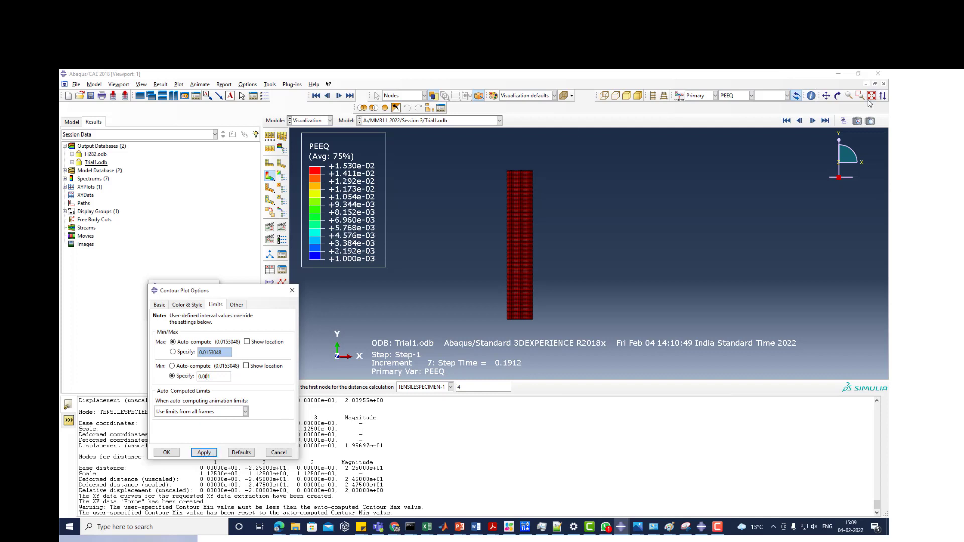
- Go back to increment 6 and apply a minimum PEEQ contour limit of 0.01
click(800, 121)
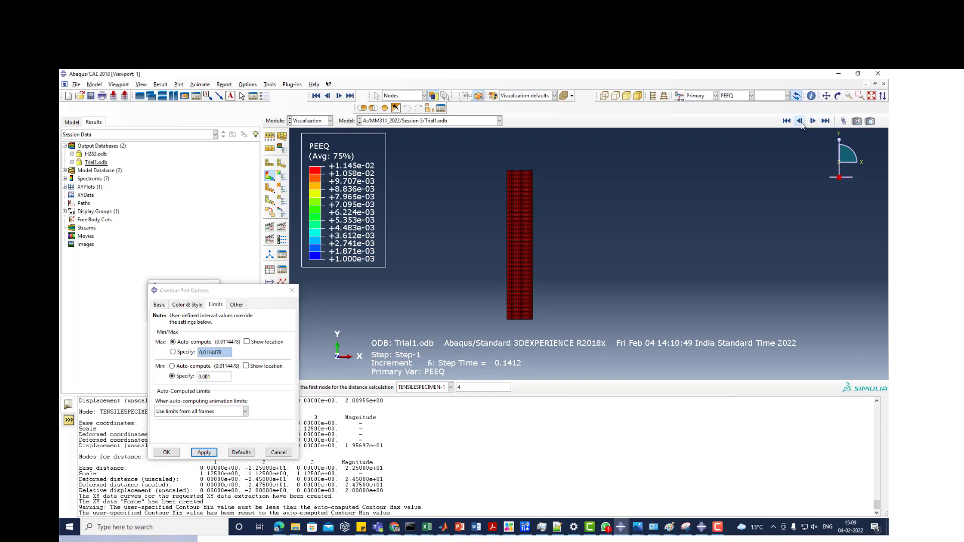
click(208, 377)
key(BackSpace)
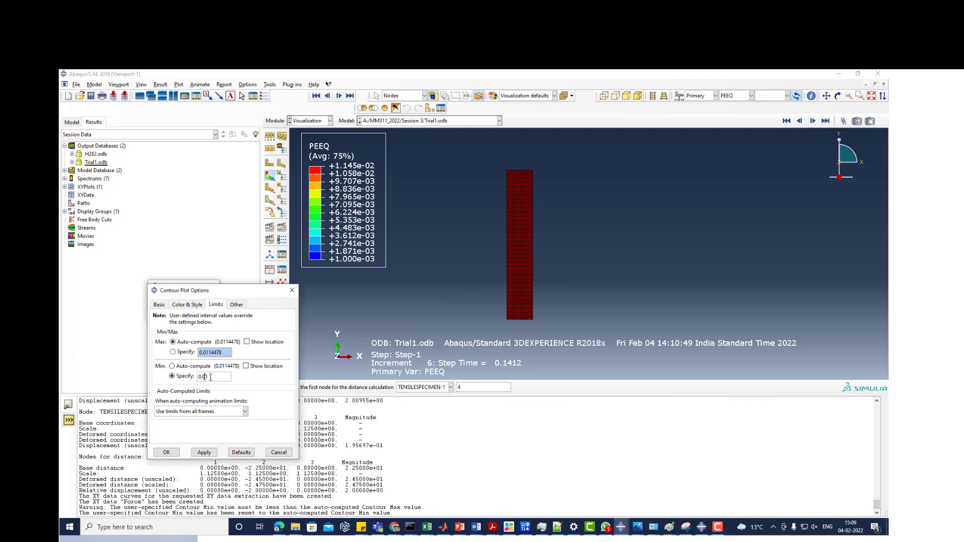
click(204, 452)
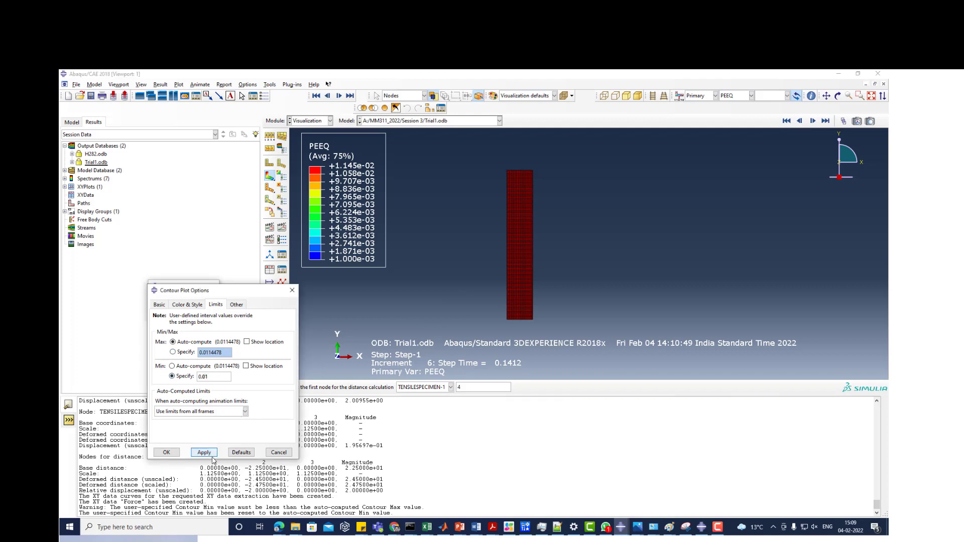
- Step the PEEQ plot back to increment 5 and forward again to increment 7
click(801, 122)
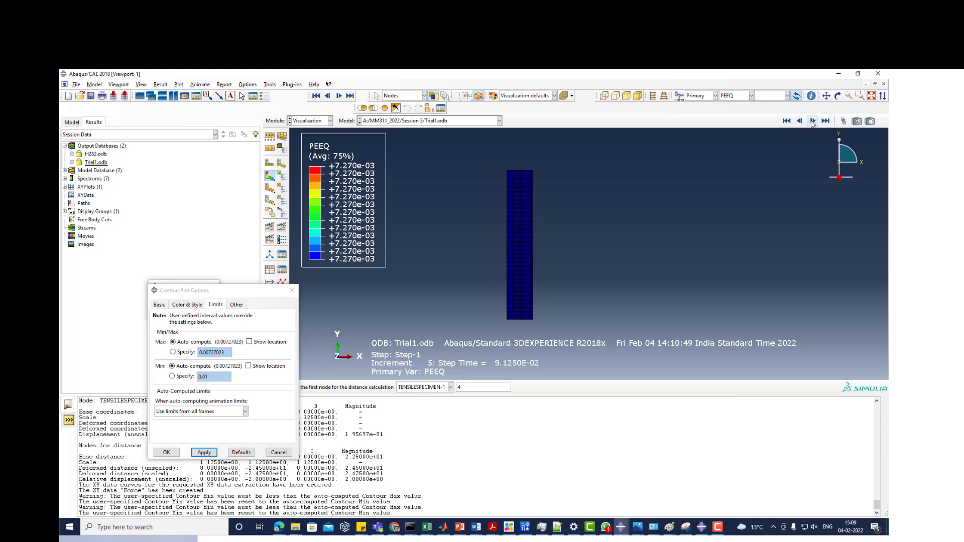
click(813, 121)
click(814, 122)
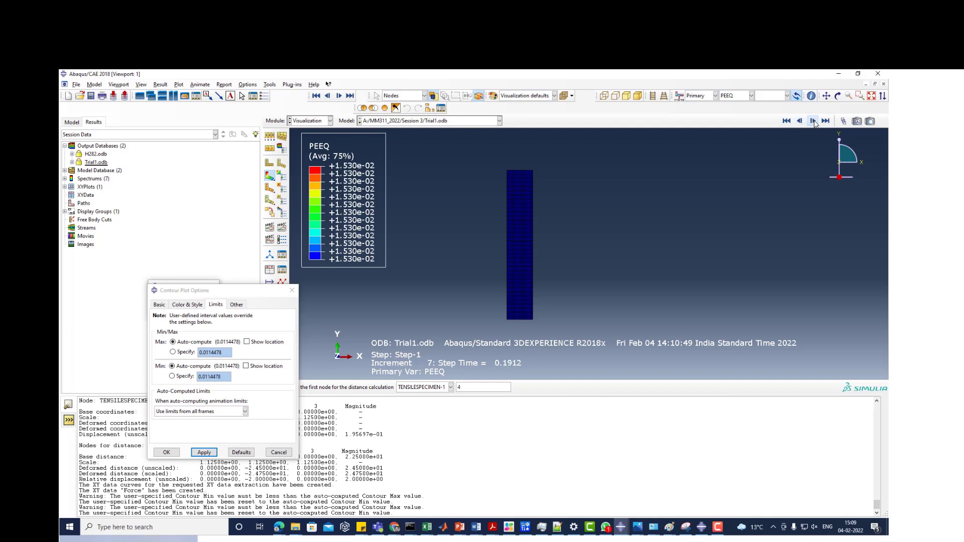
- Specify a minimum contour limit of 0.01 for the PEEQ plot at increment 7 and apply it
click(172, 376)
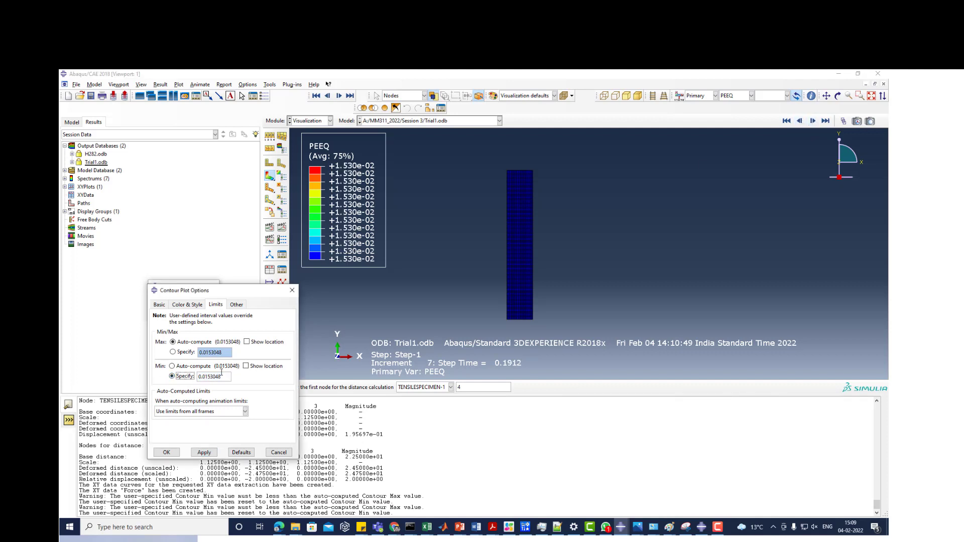
drag(206, 376, 243, 380)
text(1)
click(204, 452)
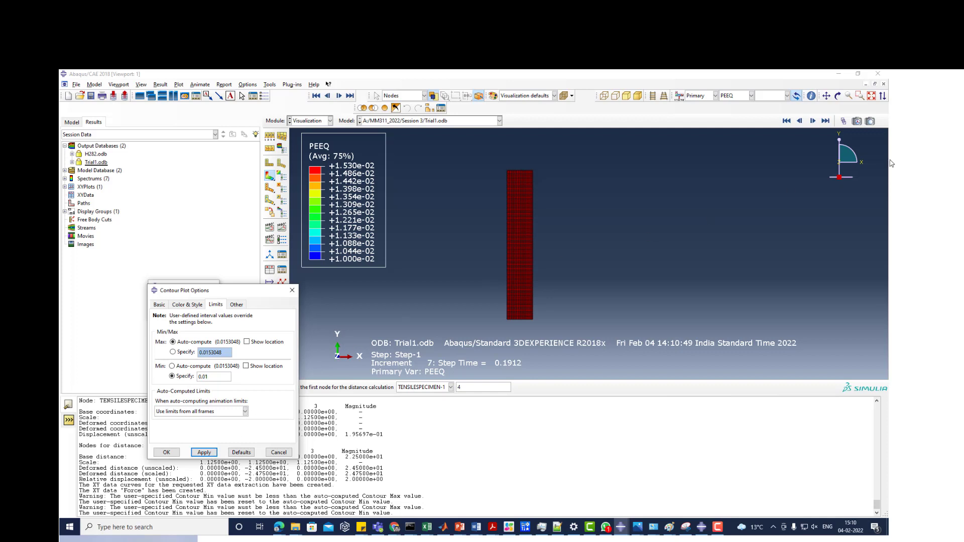
- Advance the PEEQ contour plot frame by frame to increment 15 and inspect the specimen's lower end
click(813, 121)
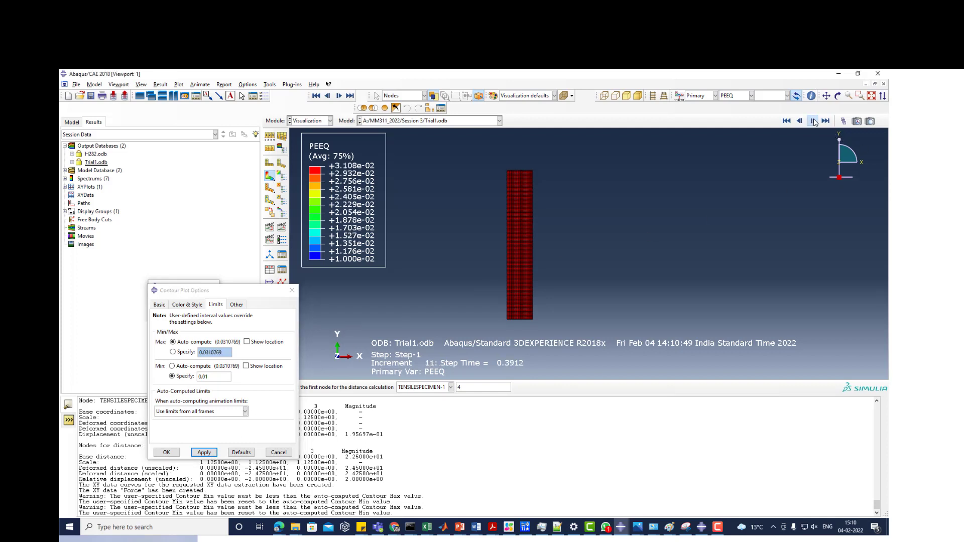
scroll(543, 334, down, 10)
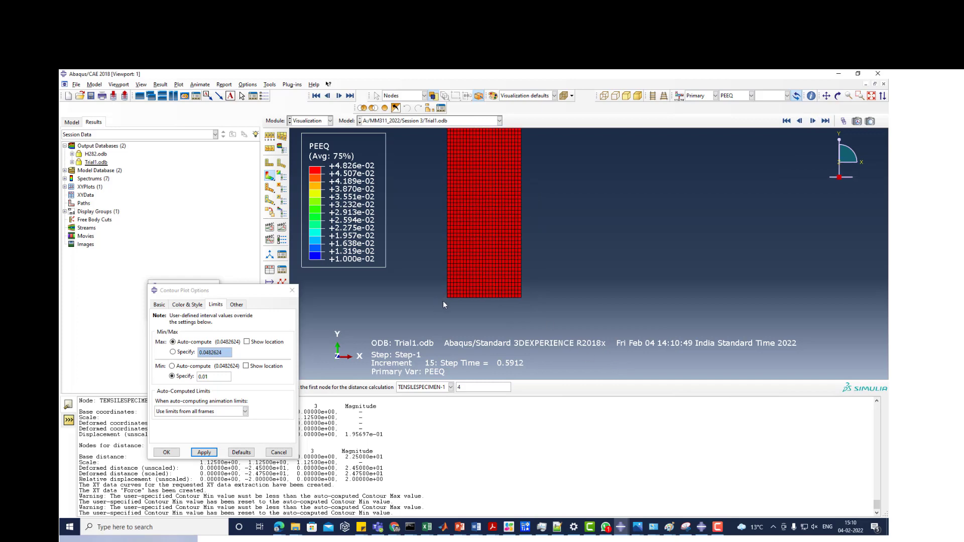
scroll(493, 322, up, 5)
scroll(481, 315, up, 3)
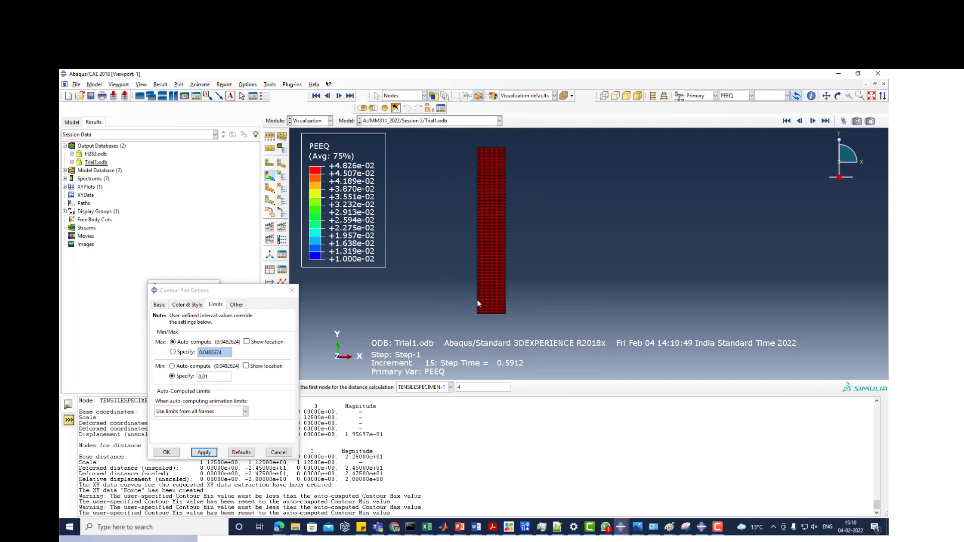
scroll(477, 300, down, 3)
scroll(477, 300, up, 5)
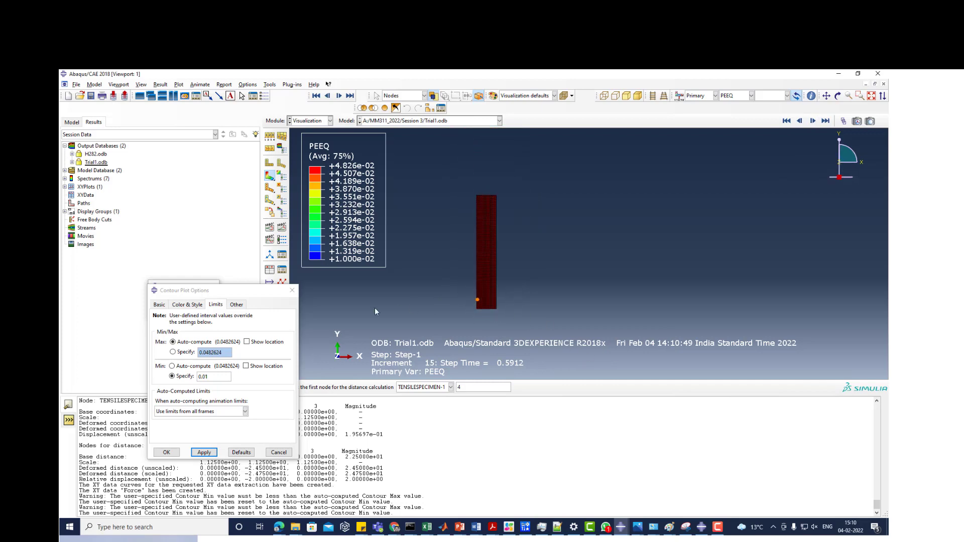
- Close the contour plot options and examine the PEEQ contours at both ends of the specimen
click(291, 291)
scroll(523, 305, down, 4)
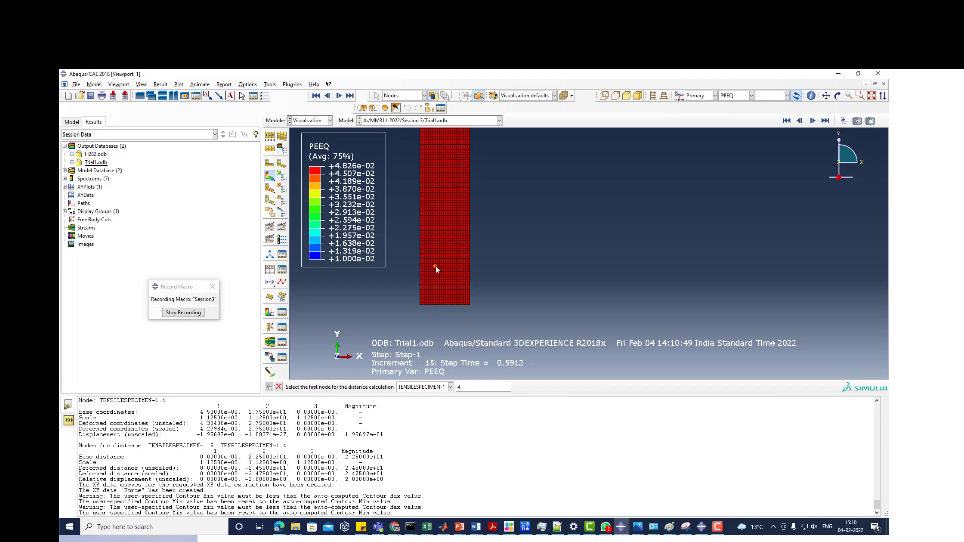
scroll(436, 266, up, 2)
scroll(432, 294, up, 2)
scroll(415, 186, down, 3)
scroll(402, 217, down, 2)
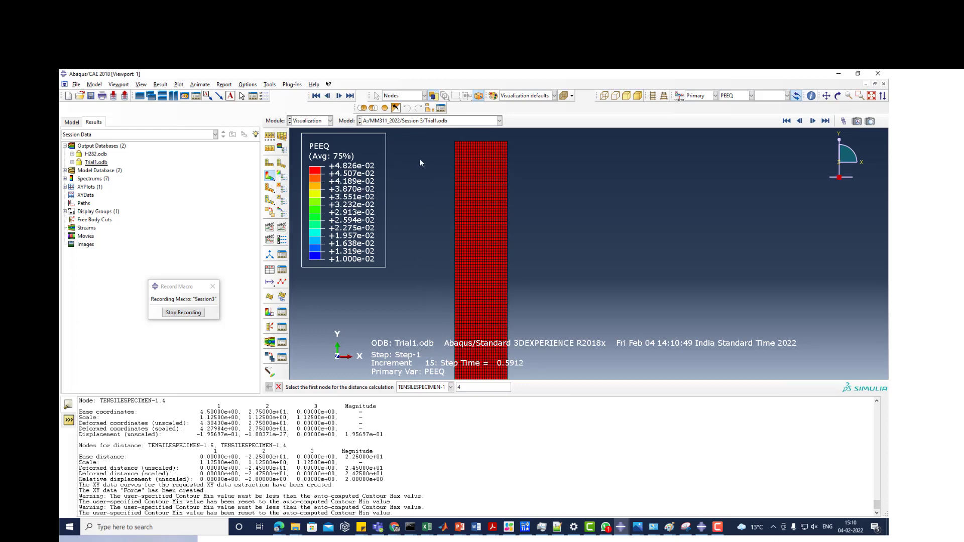
scroll(438, 216, up, 2)
scroll(439, 232, up, 1)
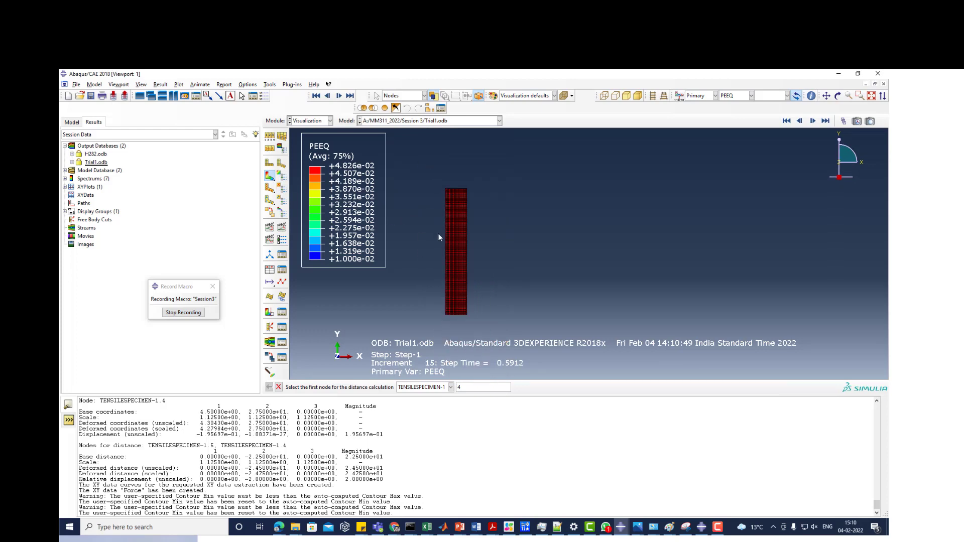
- Start creating XY data from ODB field output, clear the reaction force variable and select stress component S22
scroll(442, 312, down, 3)
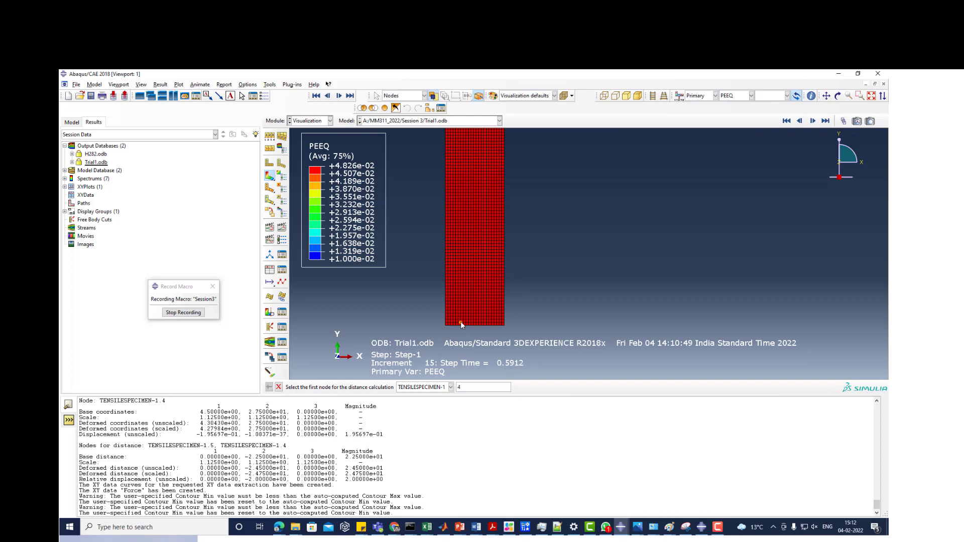
click(269, 270)
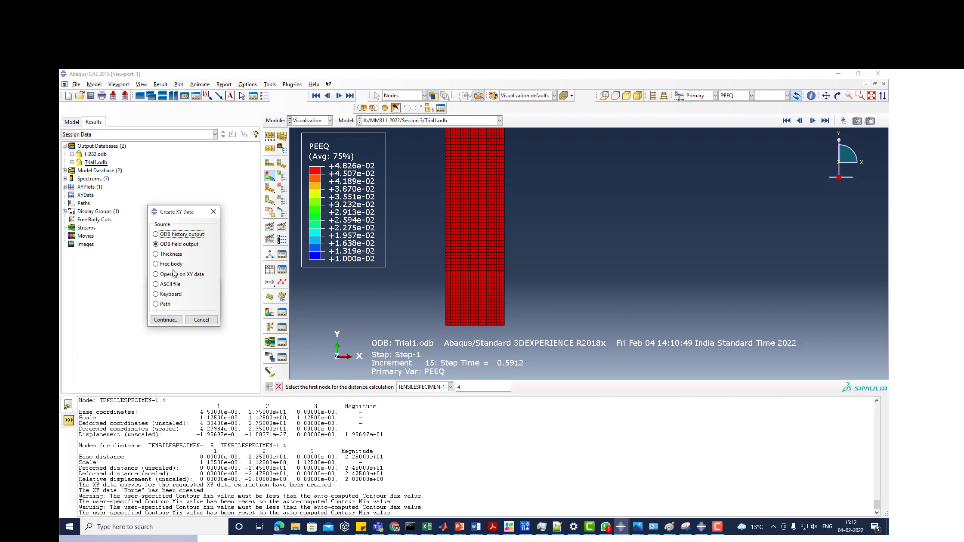
click(165, 320)
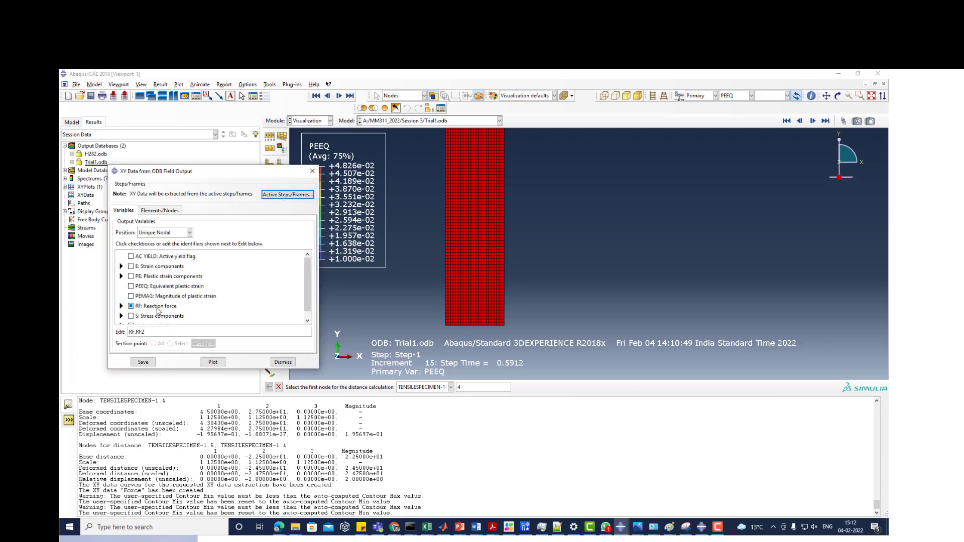
click(131, 306)
click(121, 316)
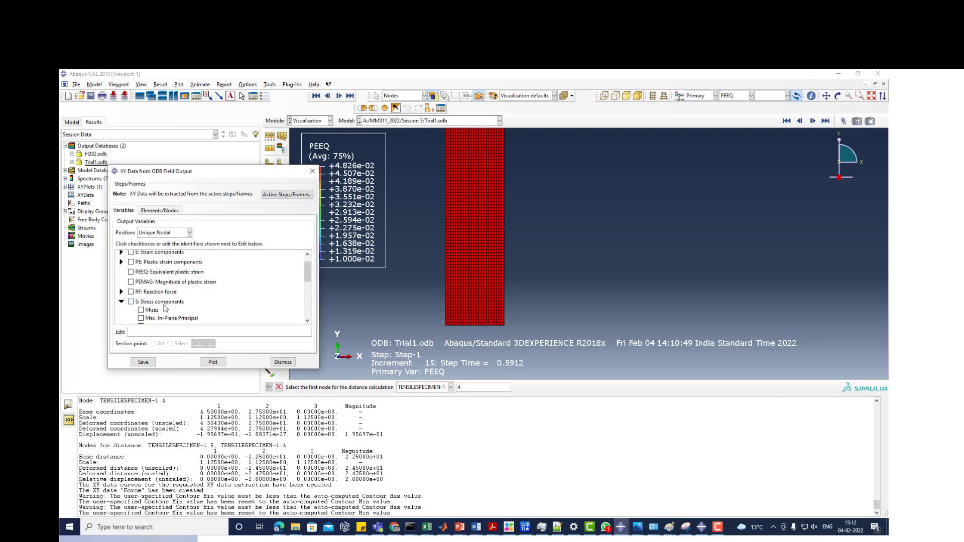
scroll(166, 308, down, 2)
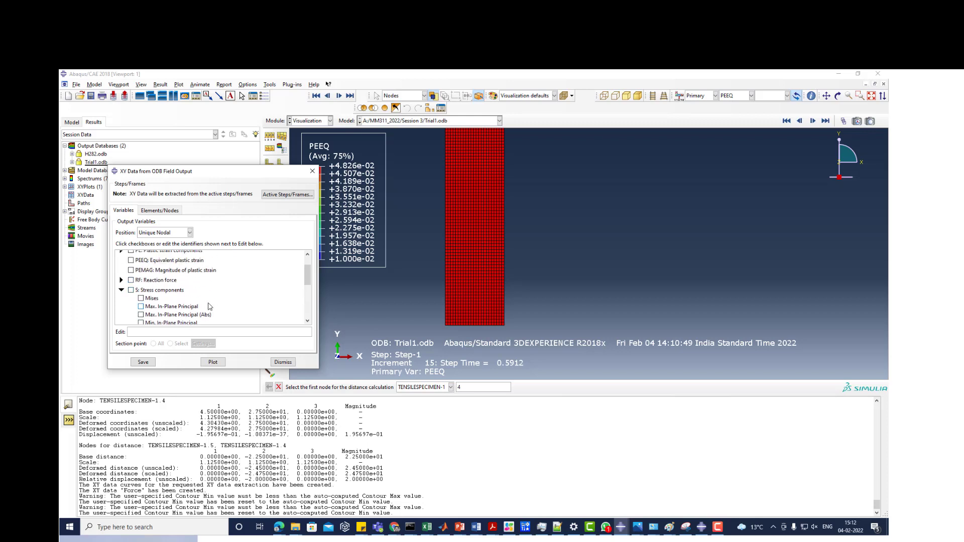
scroll(210, 305, down, 3)
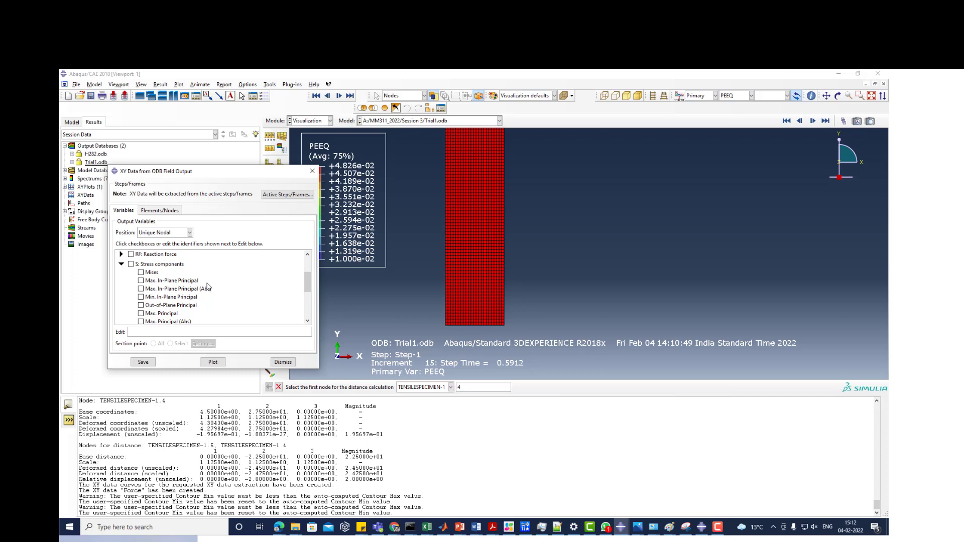
scroll(209, 287, down, 8)
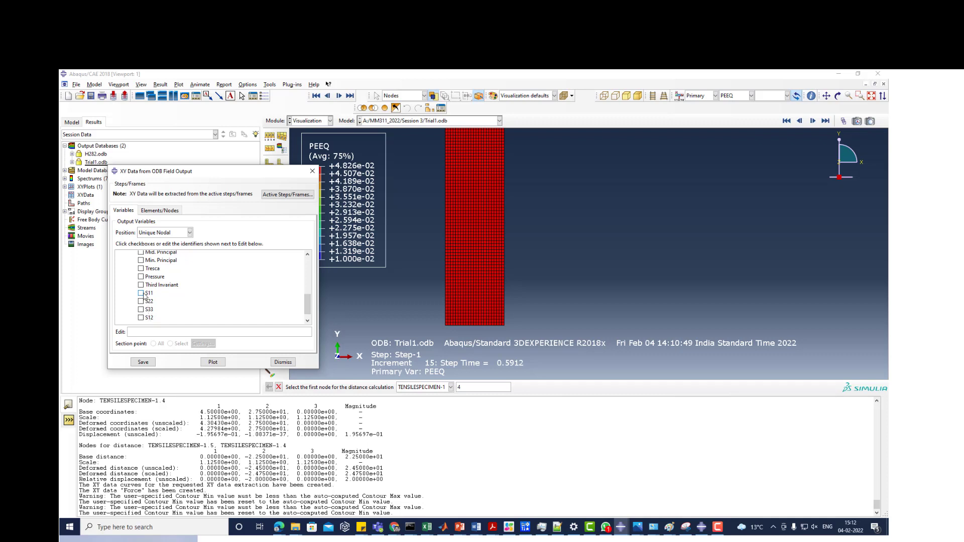
click(141, 301)
- Choose the XY data nodes from the viewport, picking a small spot on the specimen's left edge near its lower end
click(159, 211)
click(186, 234)
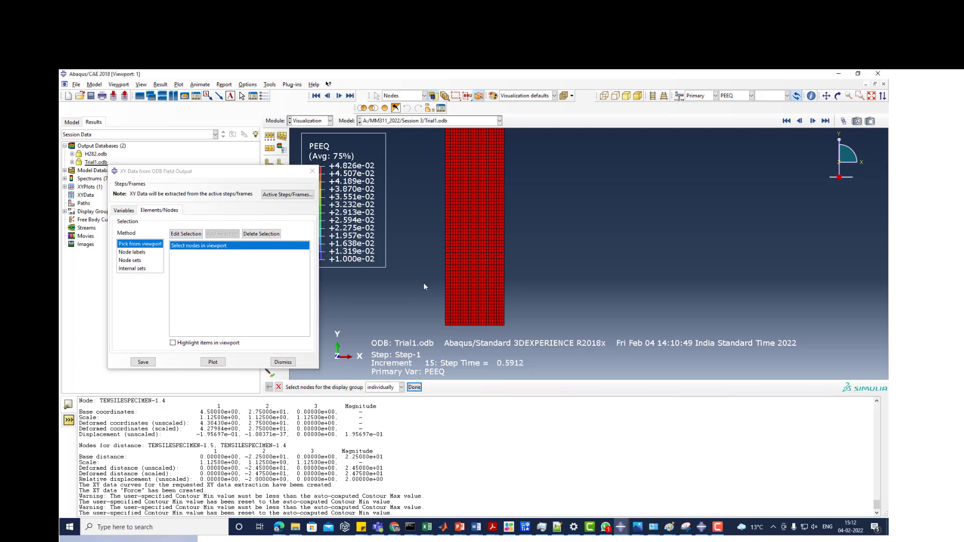
drag(463, 278, 420, 313)
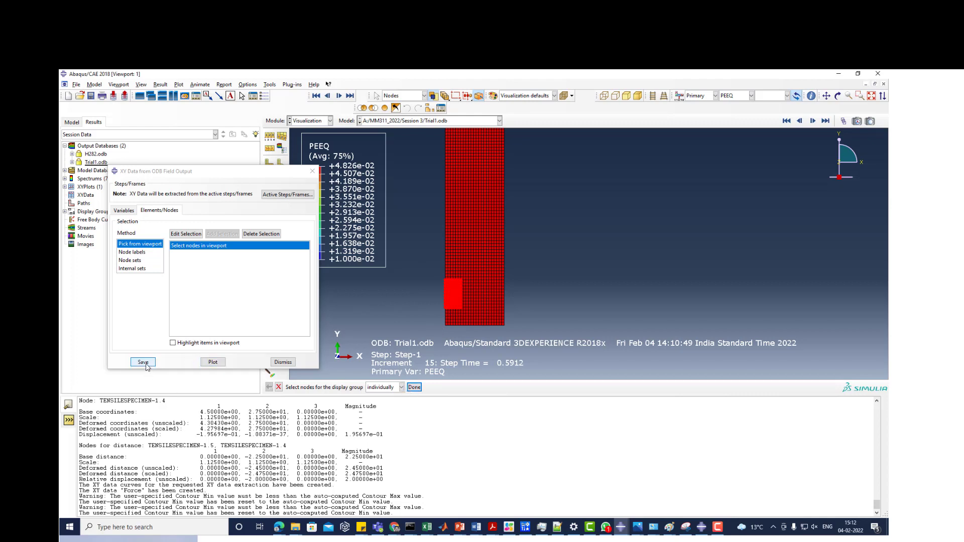
click(447, 296)
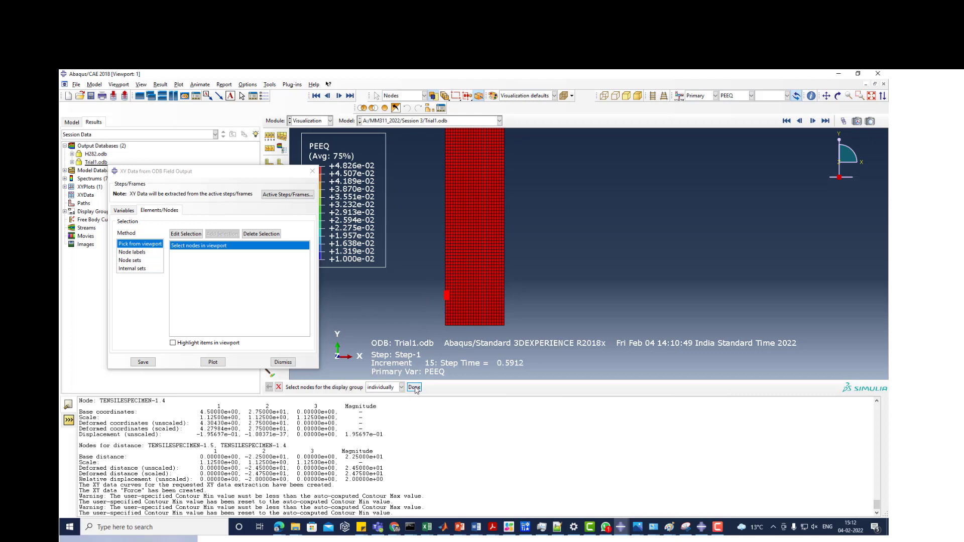
- Add the strain component E22 to the XY data output variables alongside stress component S22
click(124, 211)
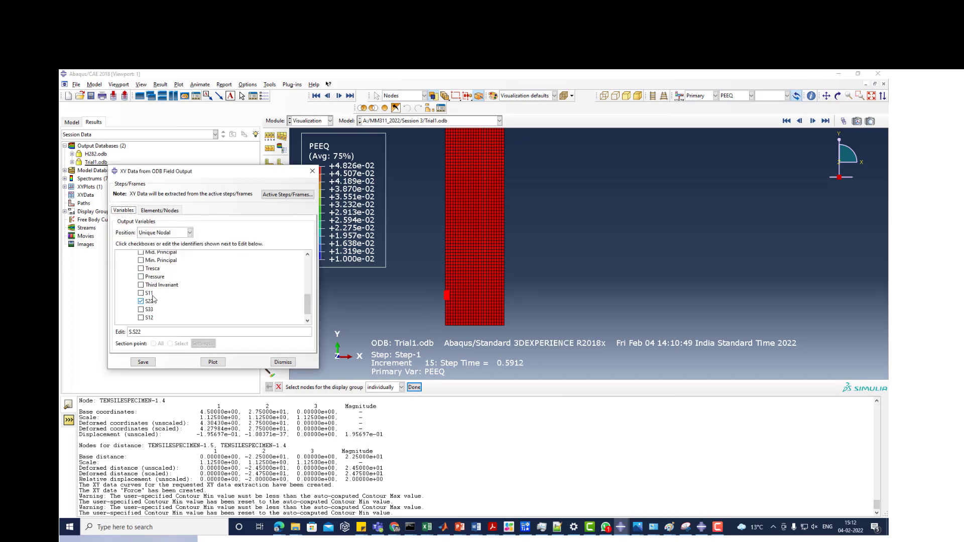
scroll(156, 292, up, 4)
scroll(121, 286, up, 3)
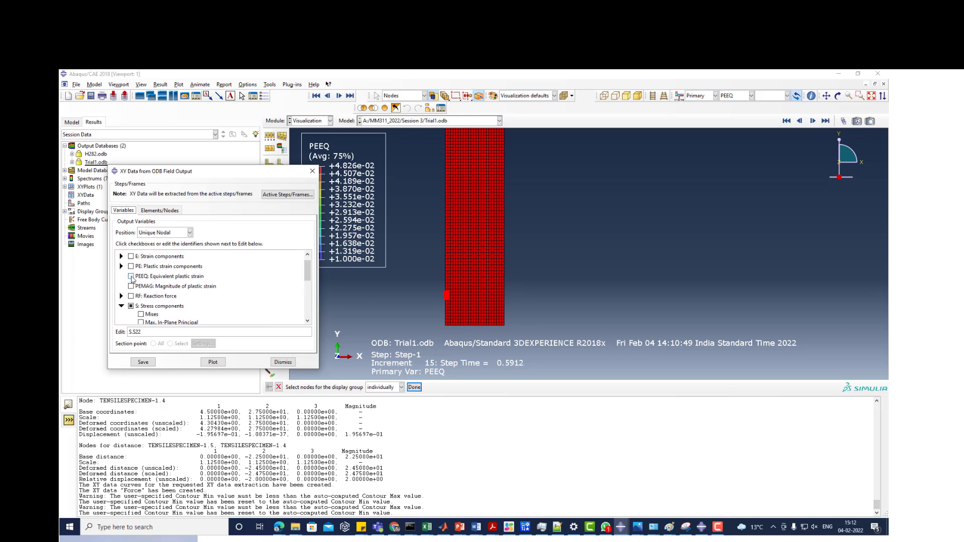
click(121, 267)
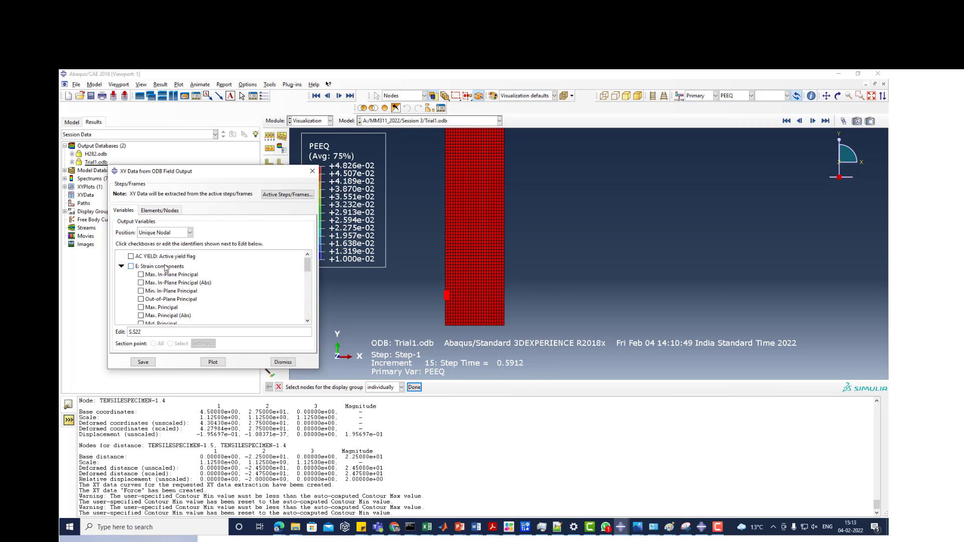
click(121, 267)
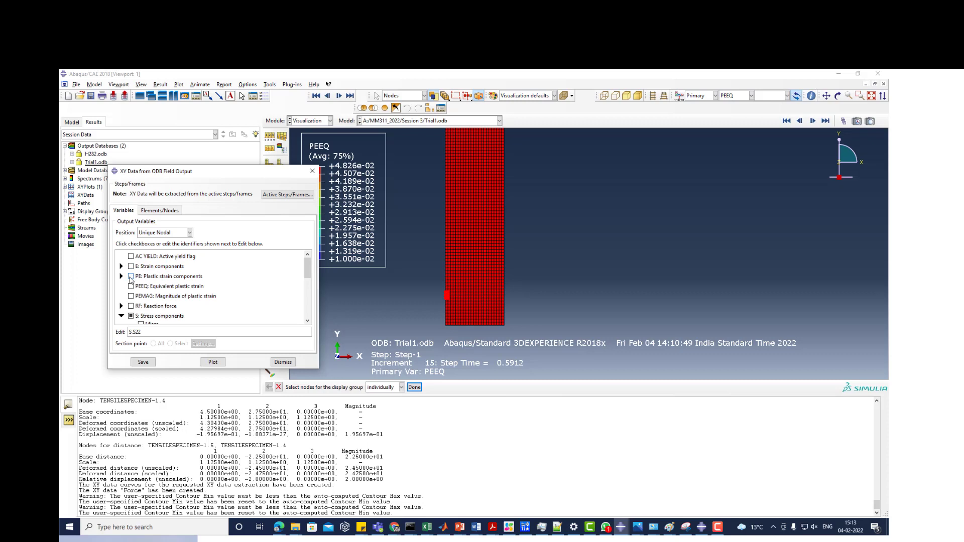
scroll(133, 286, down, 4)
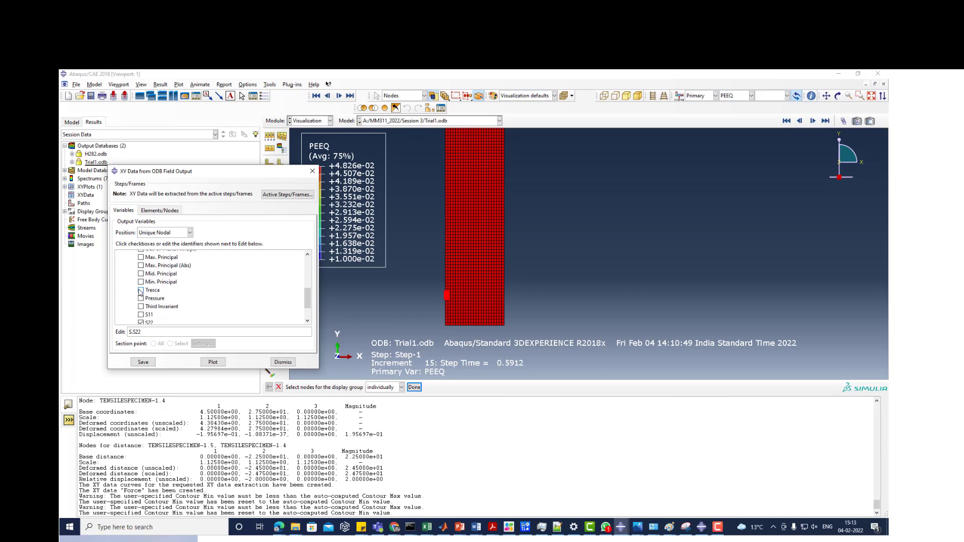
scroll(145, 301, up, 4)
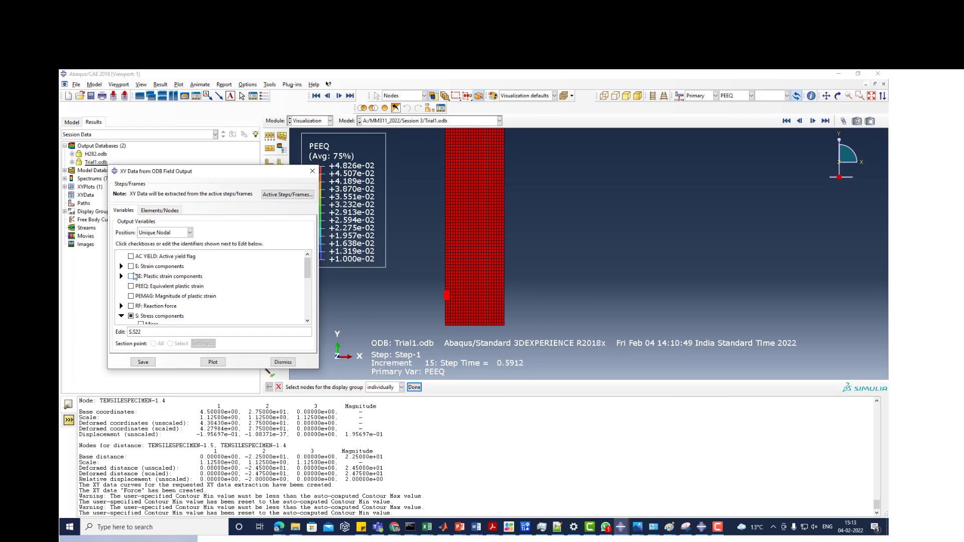
click(121, 267)
scroll(165, 301, down, 3)
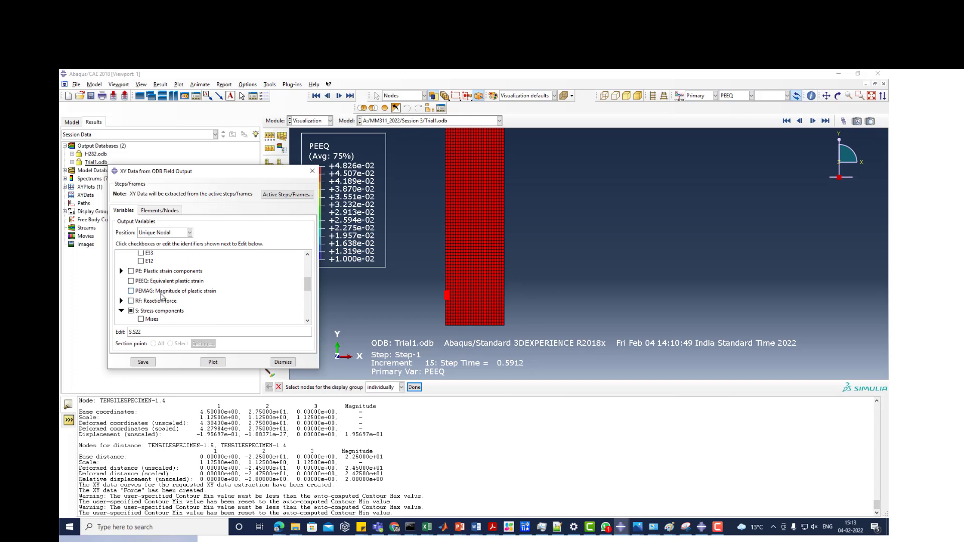
scroll(148, 279, up, 1)
scroll(149, 279, up, 1)
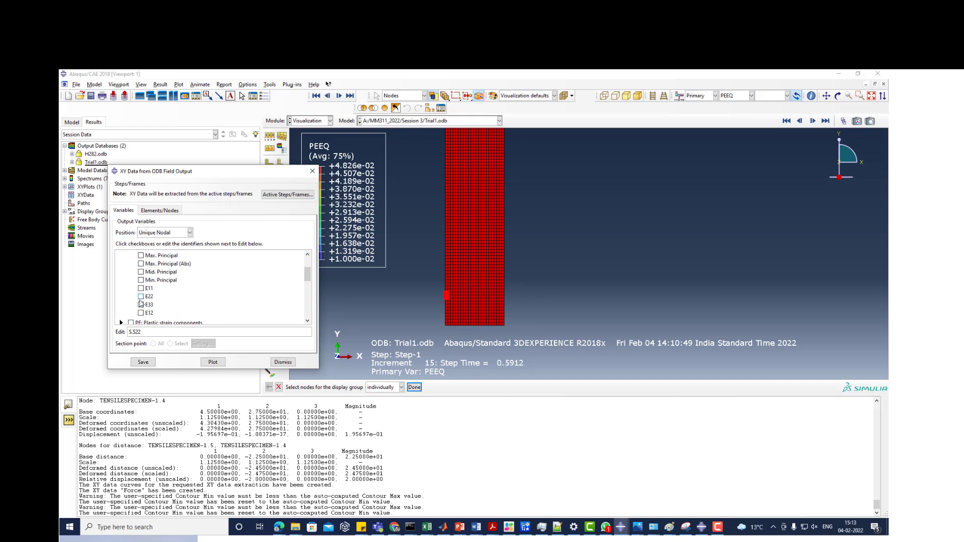
click(141, 297)
- Save the S22 and E22 XY data for the picked nodes and close the field output extraction
click(144, 363)
click(186, 294)
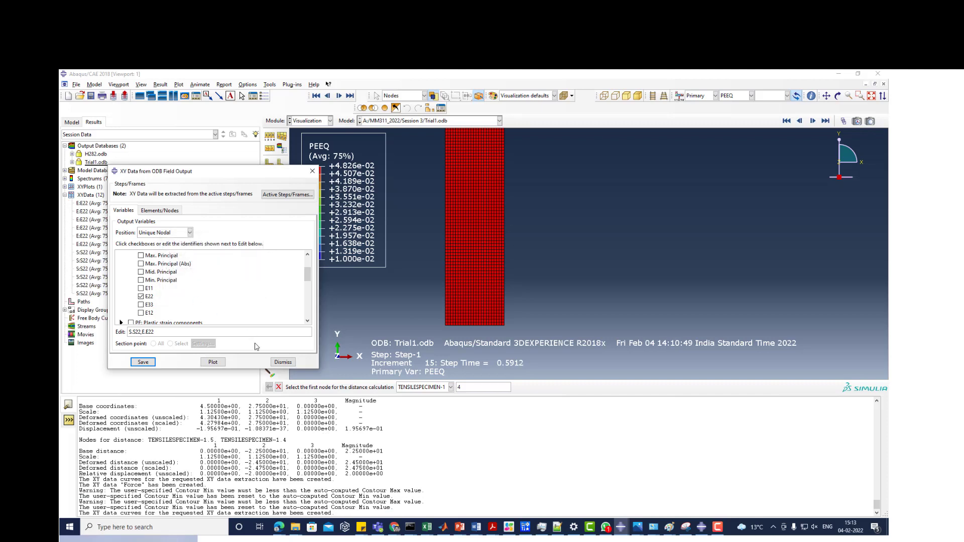
click(282, 362)
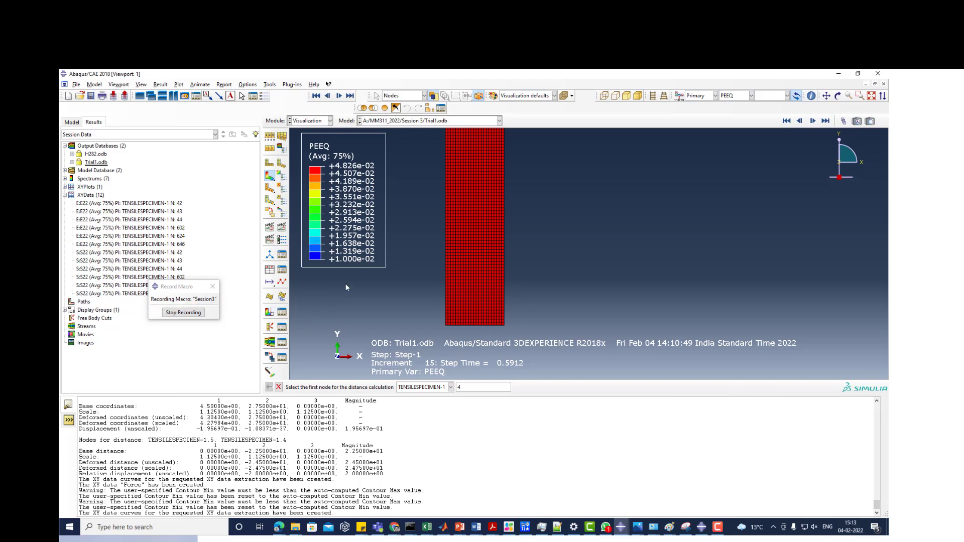
- Start an XY data report and set its output file to SEInput in the Session 3 folder
click(224, 84)
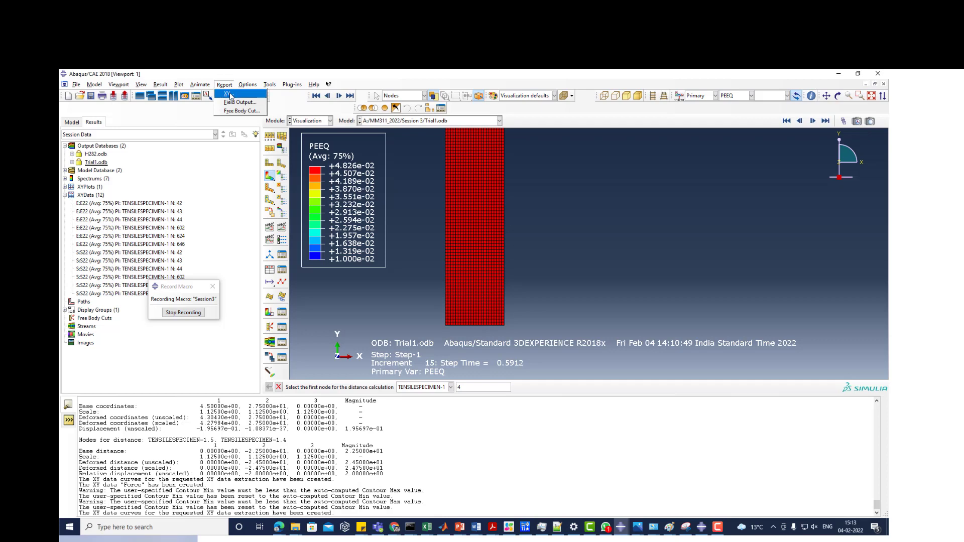
click(230, 96)
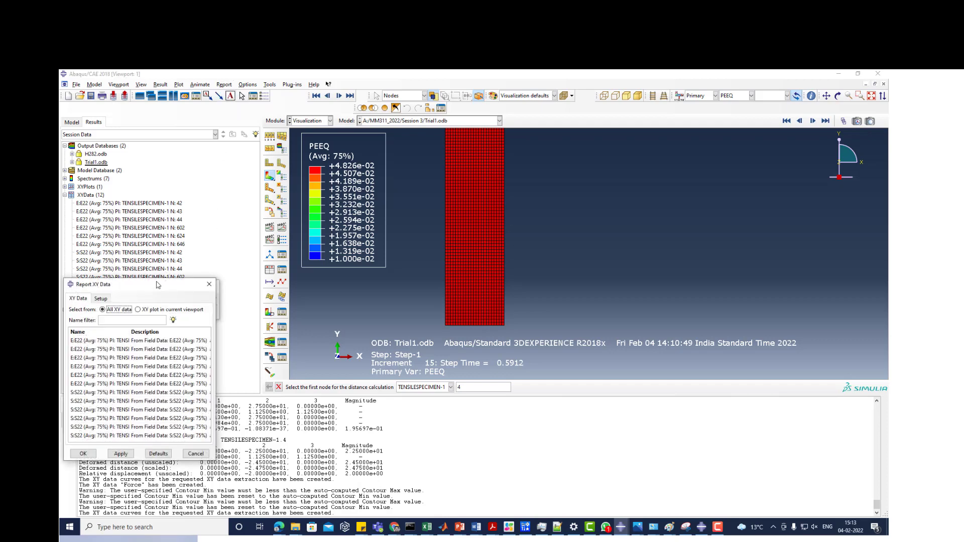
drag(157, 284, 449, 190)
click(392, 204)
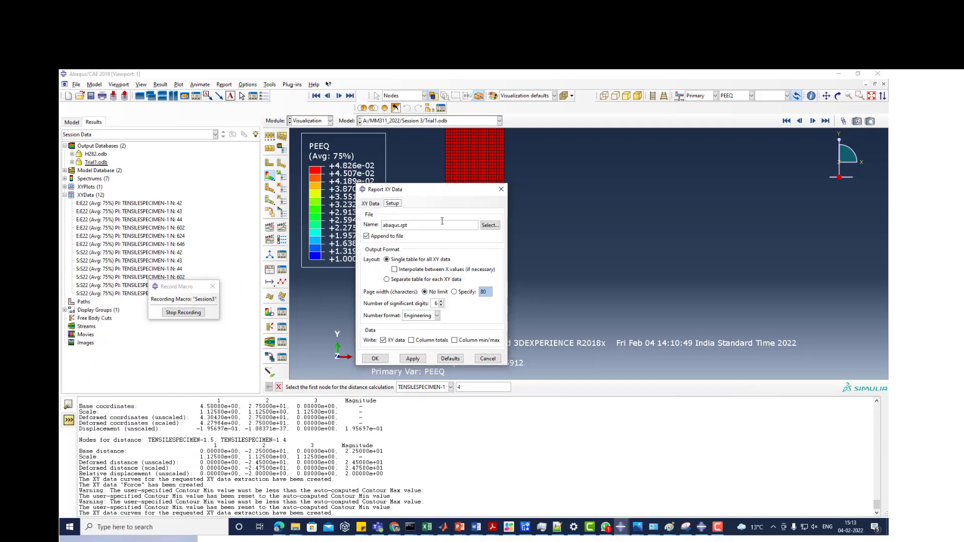
click(490, 225)
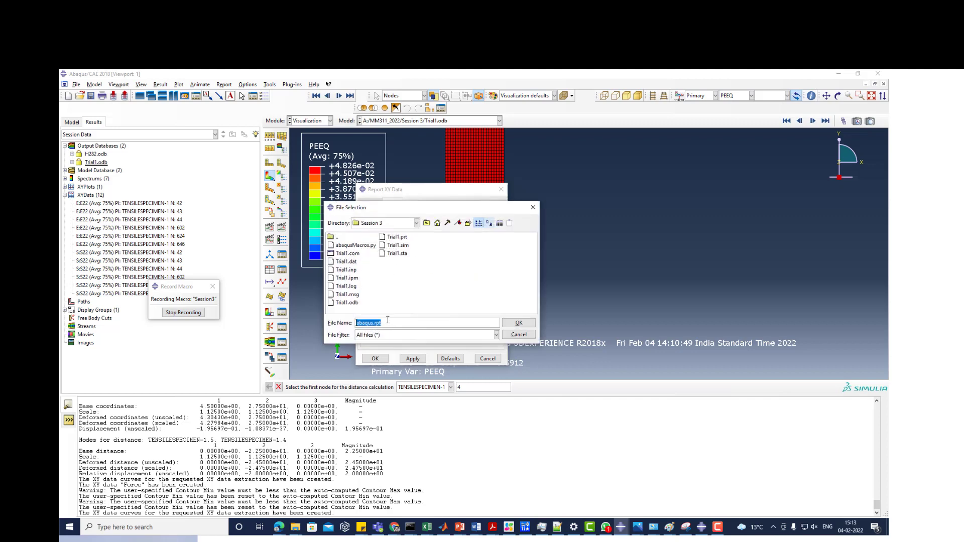
text(SEInput)
key(Return)
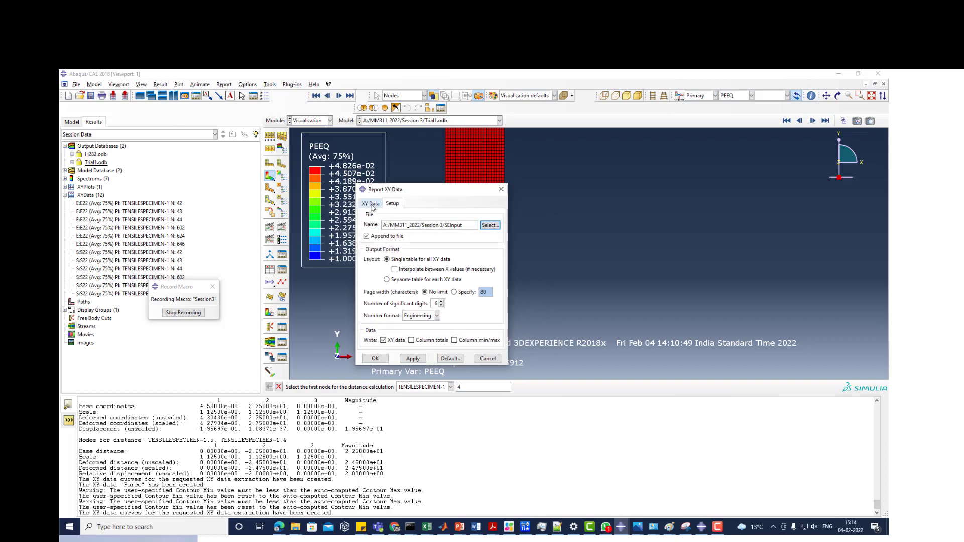
- Select all E22 and S22 curves for the XY report and write them to the file
click(372, 204)
click(385, 247)
shift+click(387, 342)
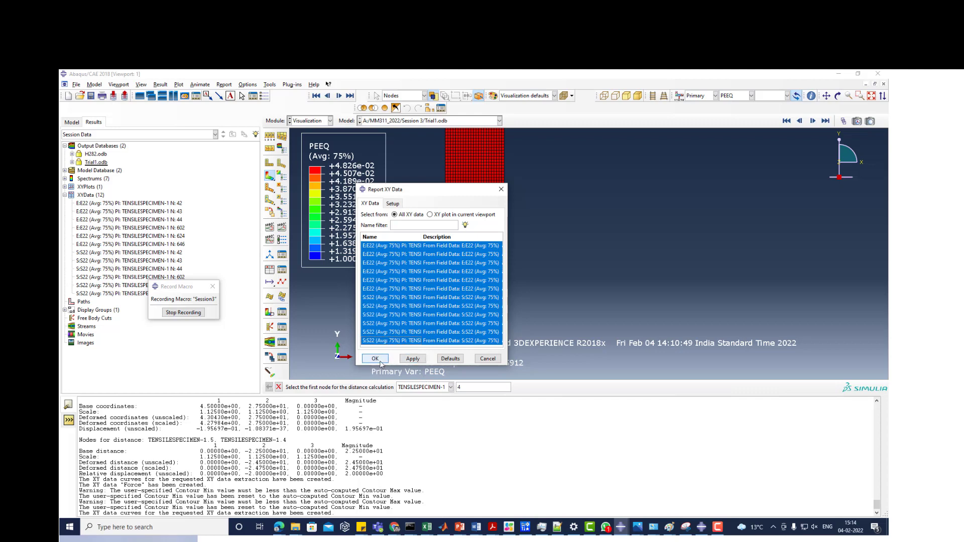
click(380, 362)
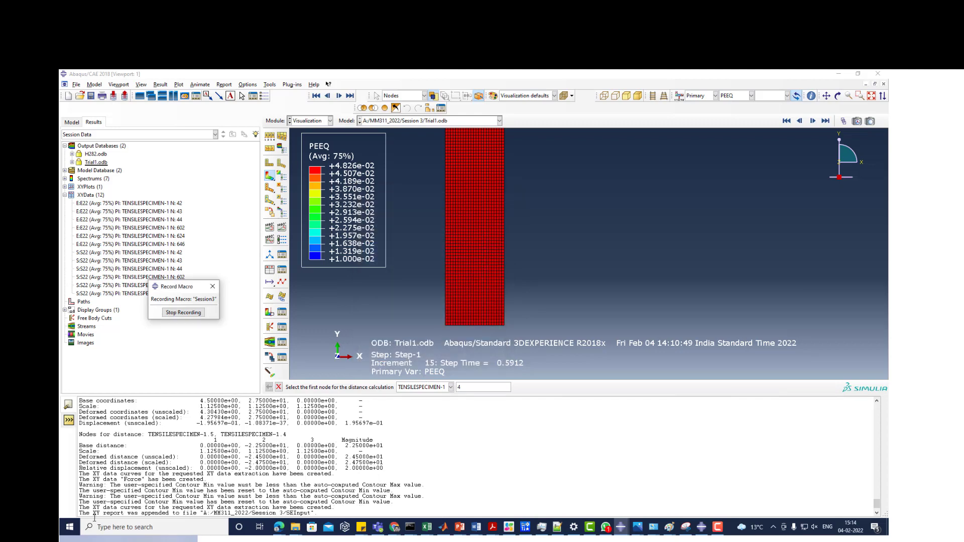
- Switch to the Session 3 folder in File Explorer and open the SEInput report for editing in Notepad++
drag(80, 513, 316, 508)
mouse_move(295, 527)
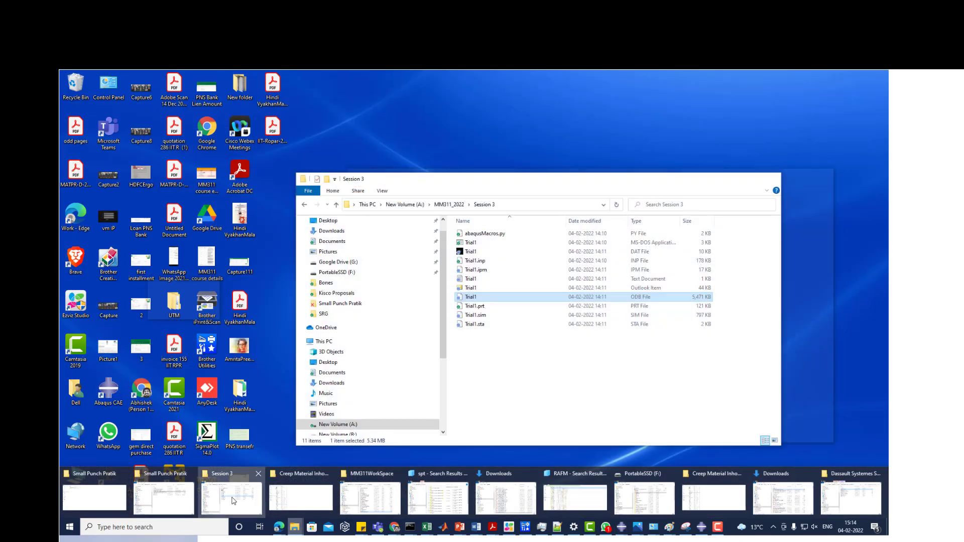
click(233, 500)
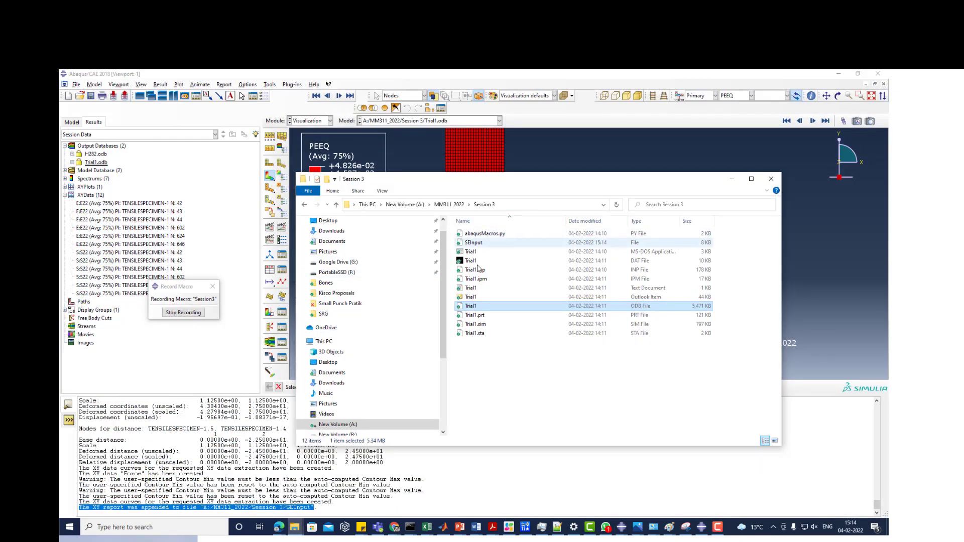
click(474, 243)
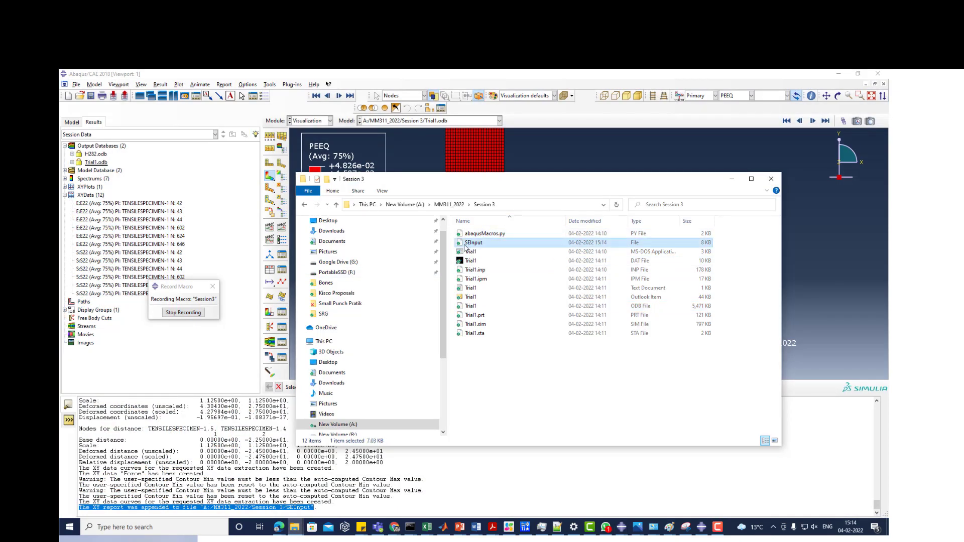
right_click(483, 245)
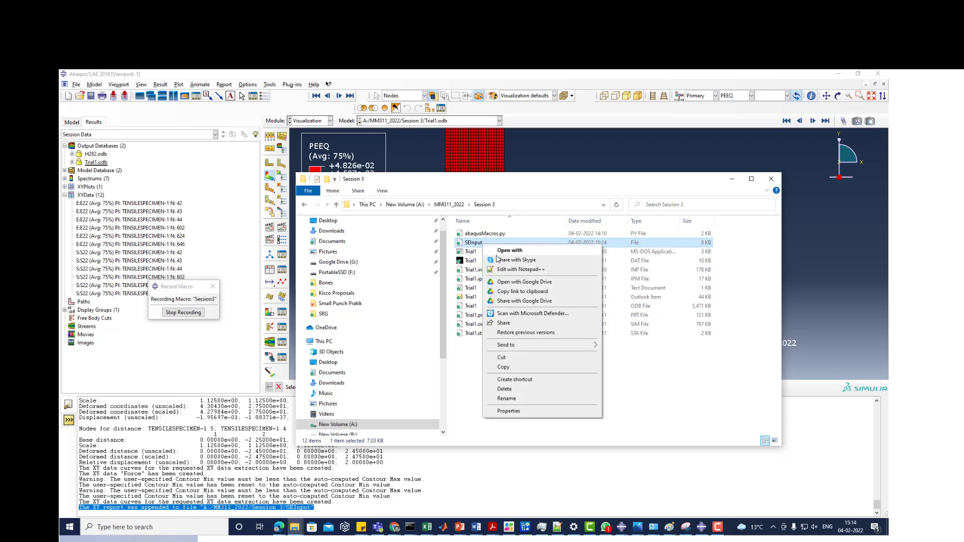
click(521, 269)
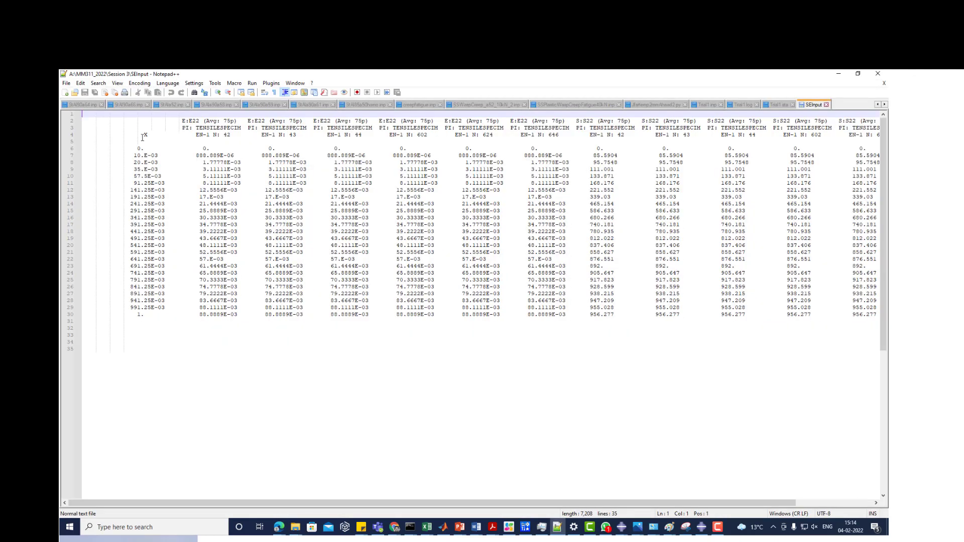
- Examine the X, E22 and S22 columns and their node labels in the report, and return to Abaqus/CAE
drag(141, 142, 151, 324)
click(158, 169)
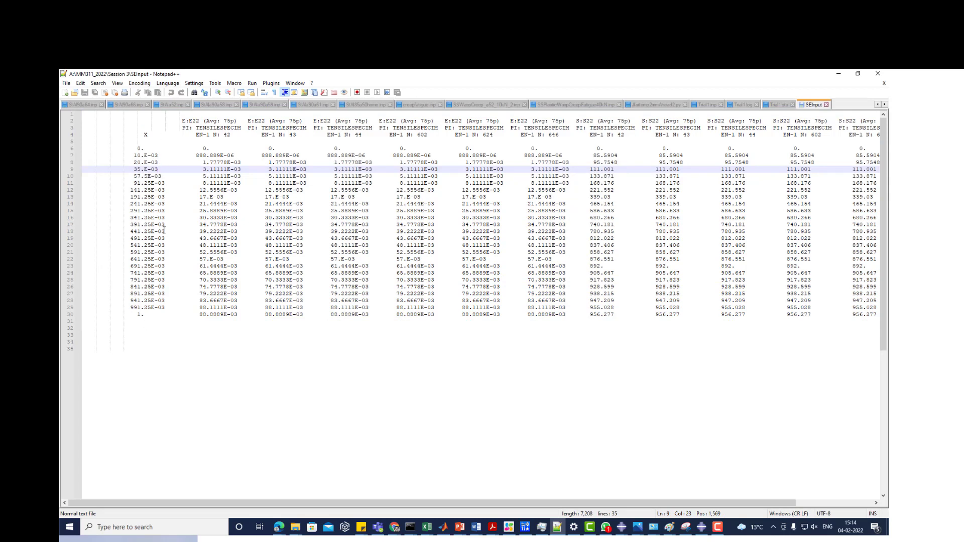
click(225, 135)
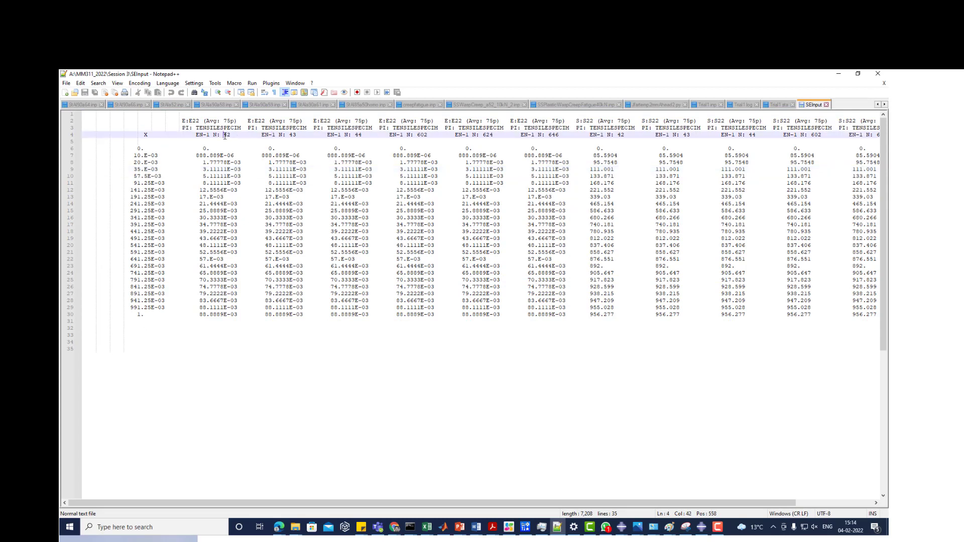
click(354, 135)
drag(189, 122, 200, 122)
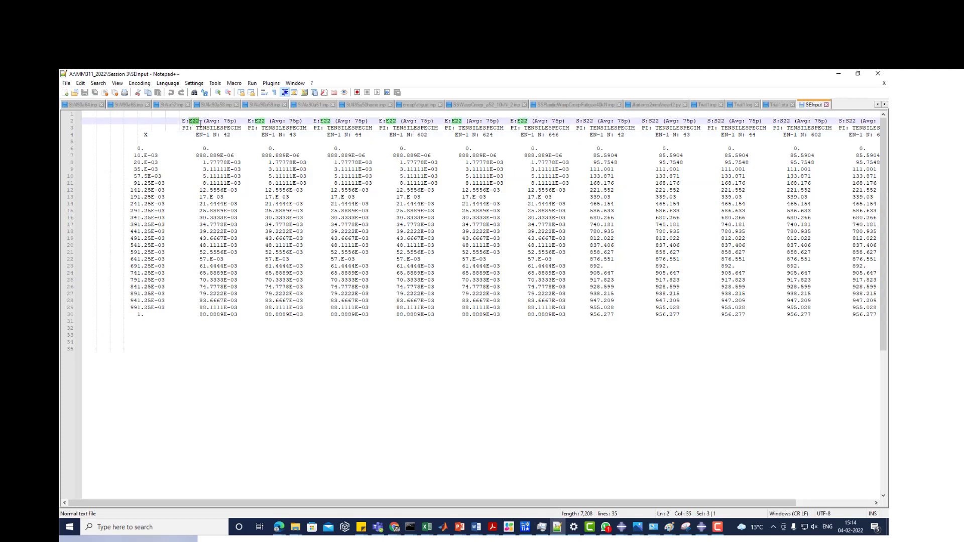
drag(642, 121, 660, 121)
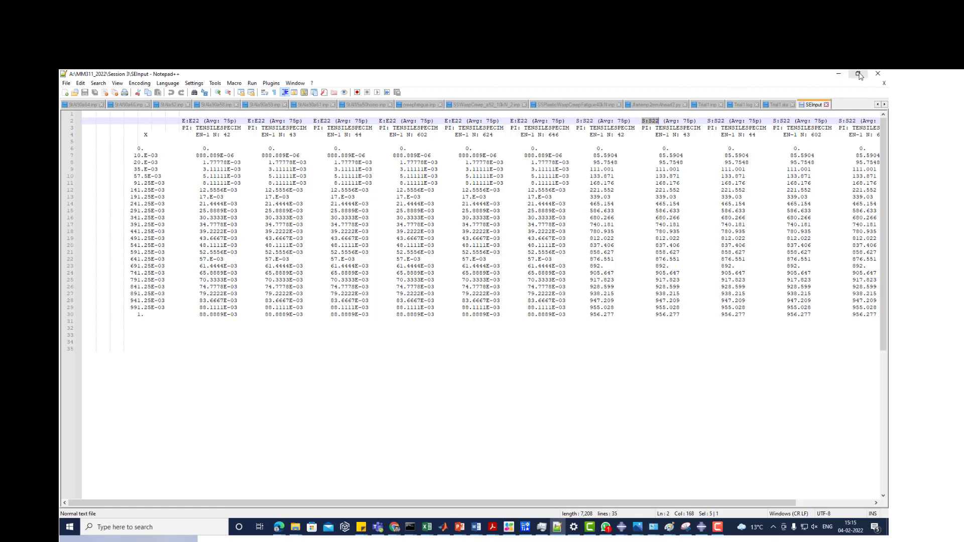
click(839, 74)
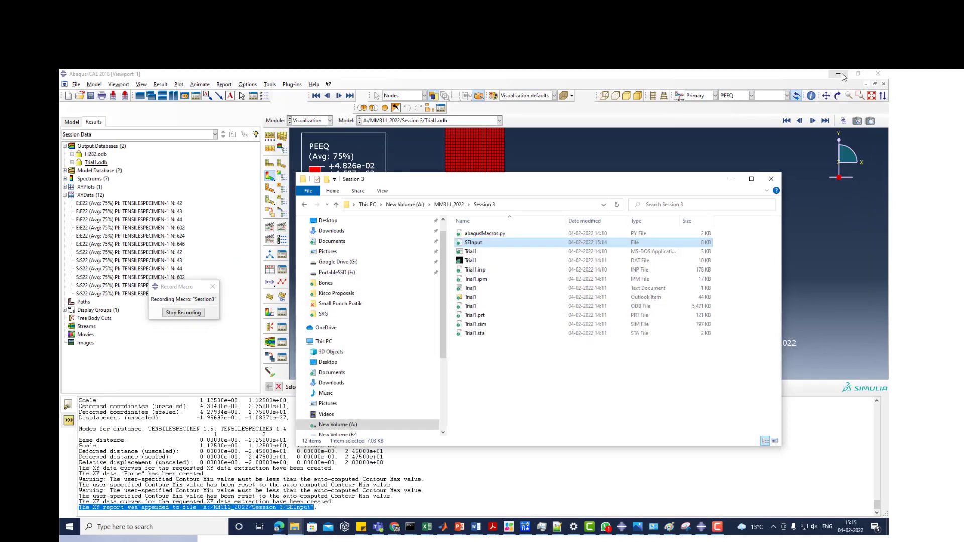
click(733, 180)
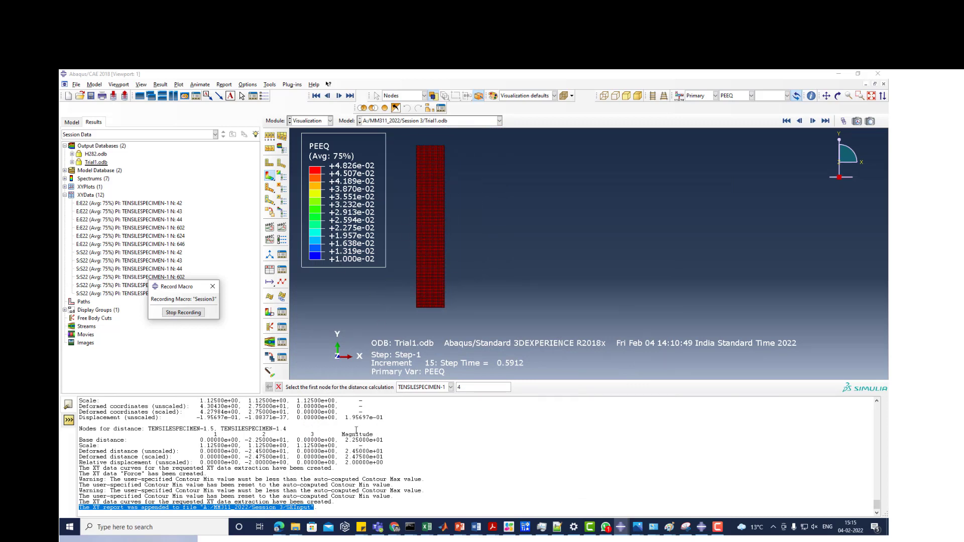
click(294, 528)
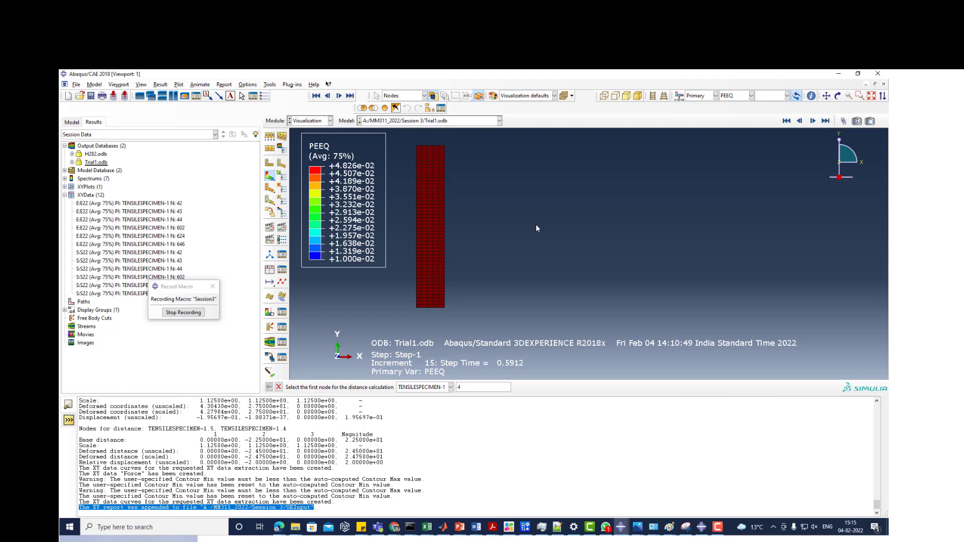
click(310, 121)
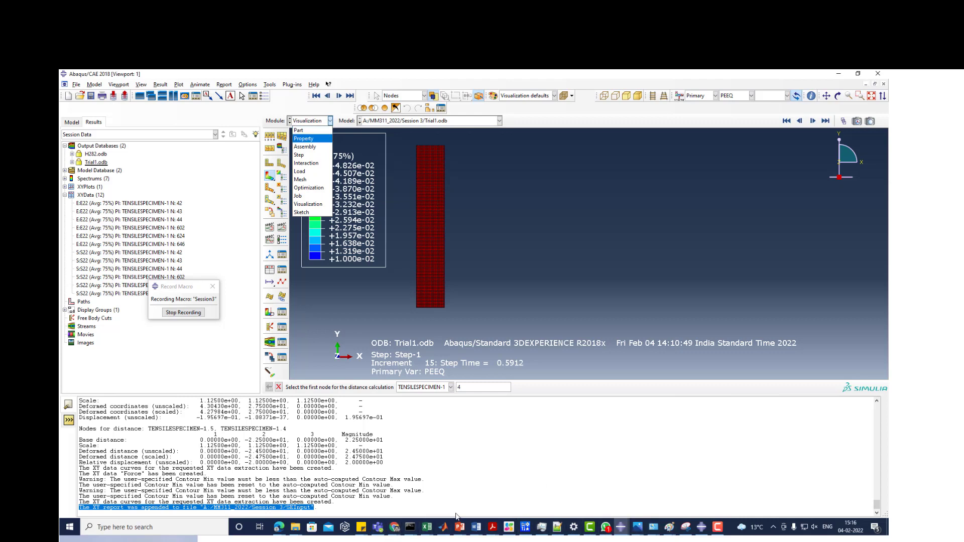
click(275, 529)
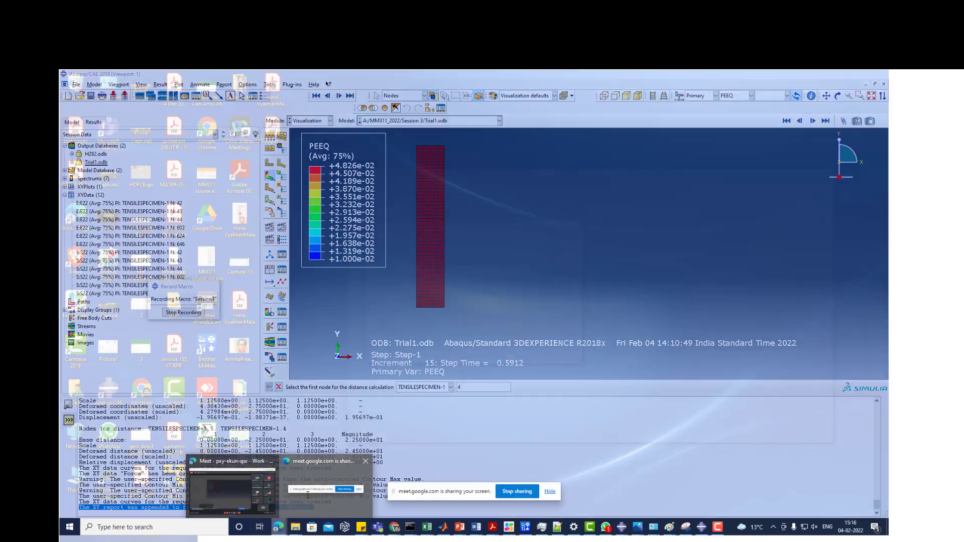
click(322, 484)
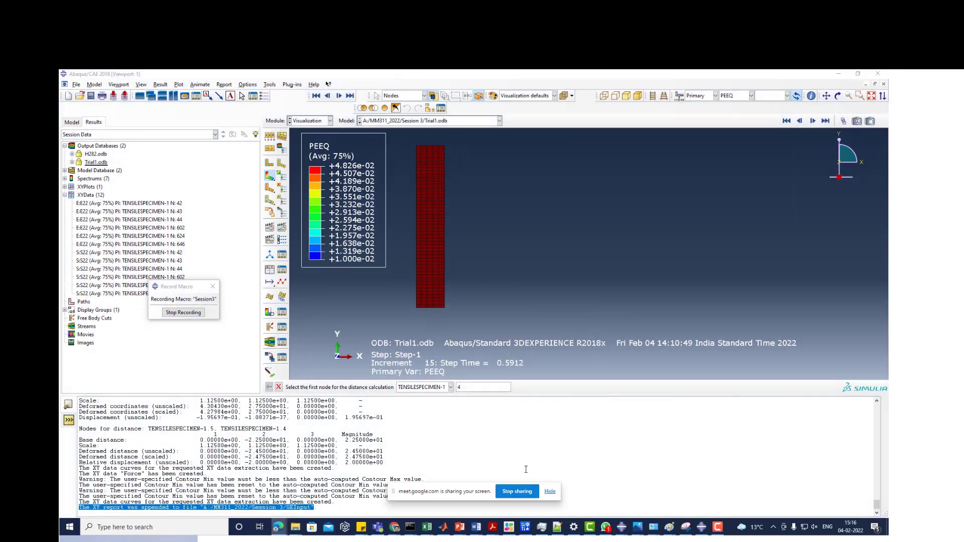
- Hide the screen-sharing notice and stop recording the Session3 macro
click(550, 491)
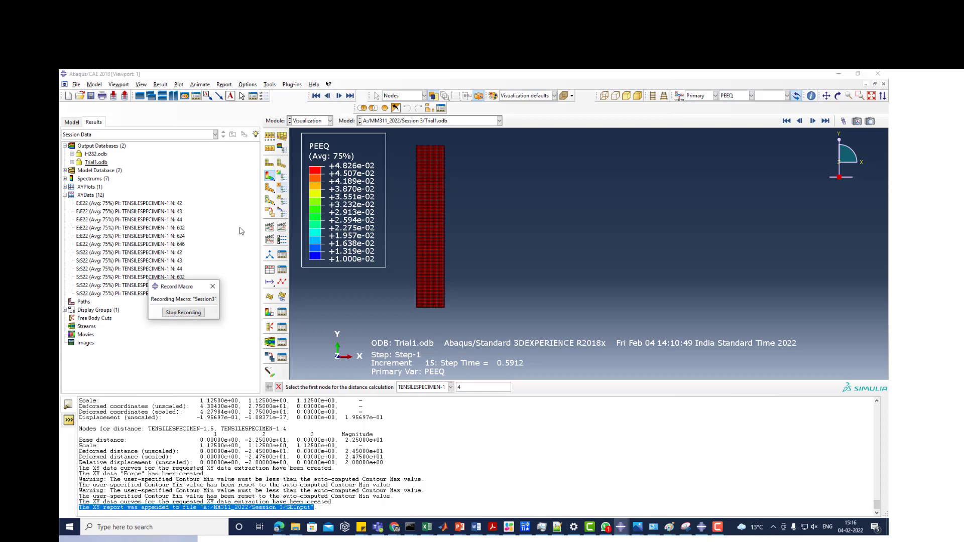
click(185, 315)
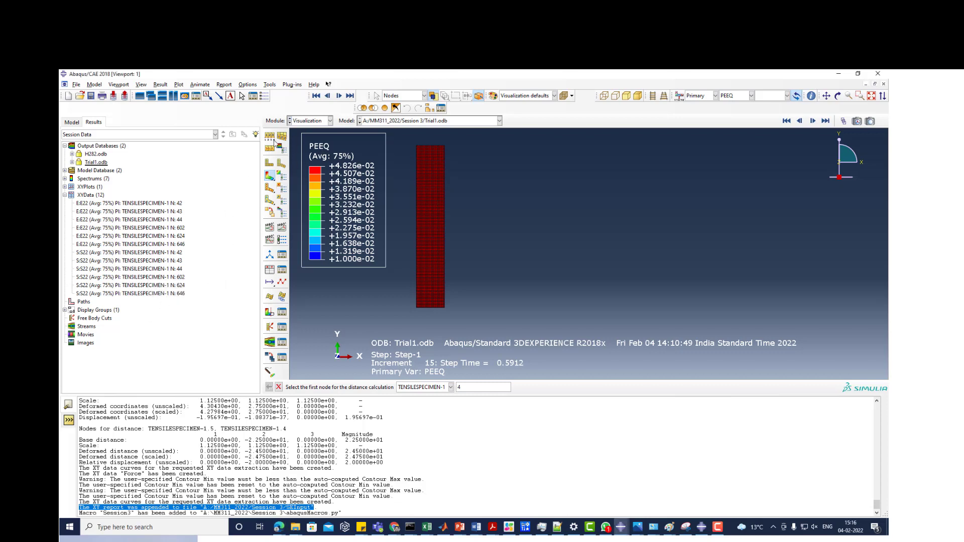
- Switch to the Part module and start a new 3D deformable solid extrusion part named Part-2 with approximate size 200
click(306, 122)
click(301, 130)
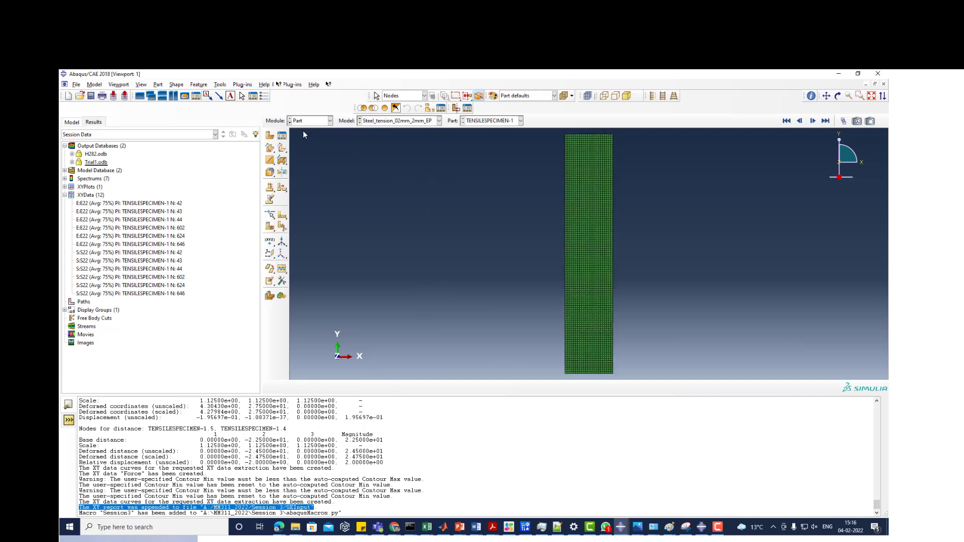
click(270, 136)
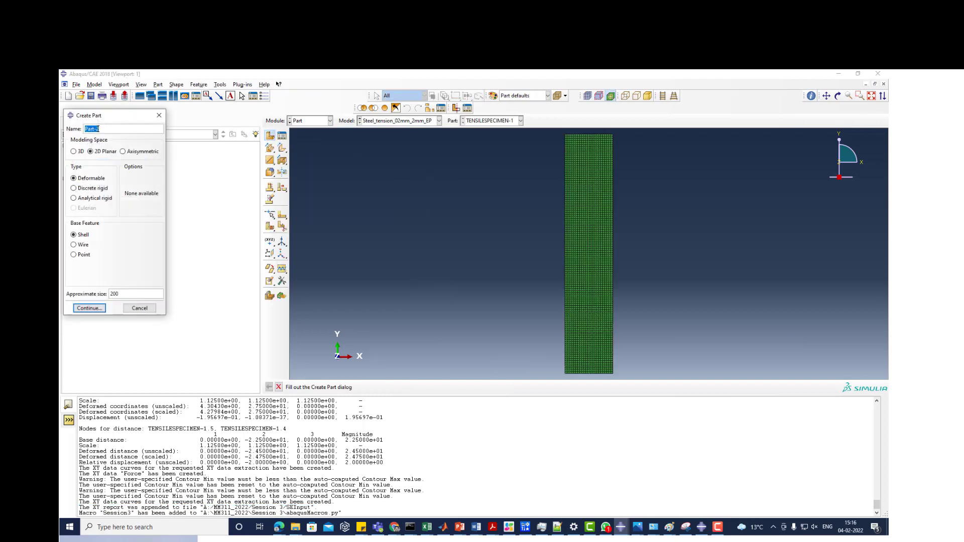
click(74, 151)
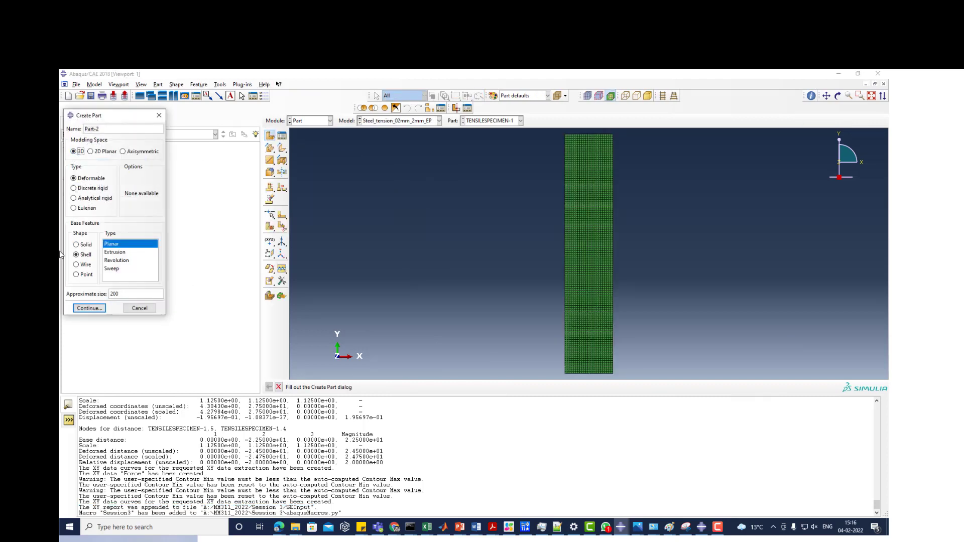
click(83, 246)
click(87, 309)
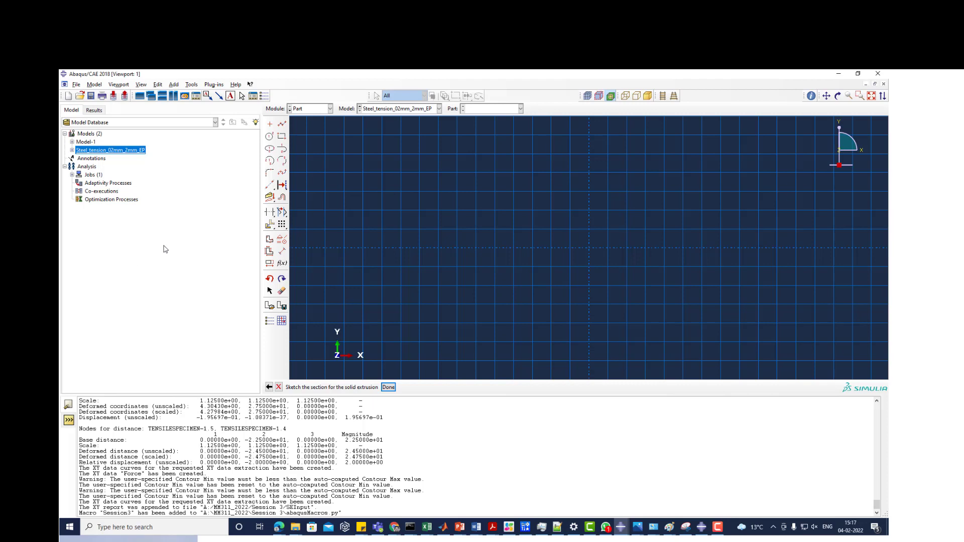
- Sketch a circle centred on the origin with a radius of about 13.75
click(271, 141)
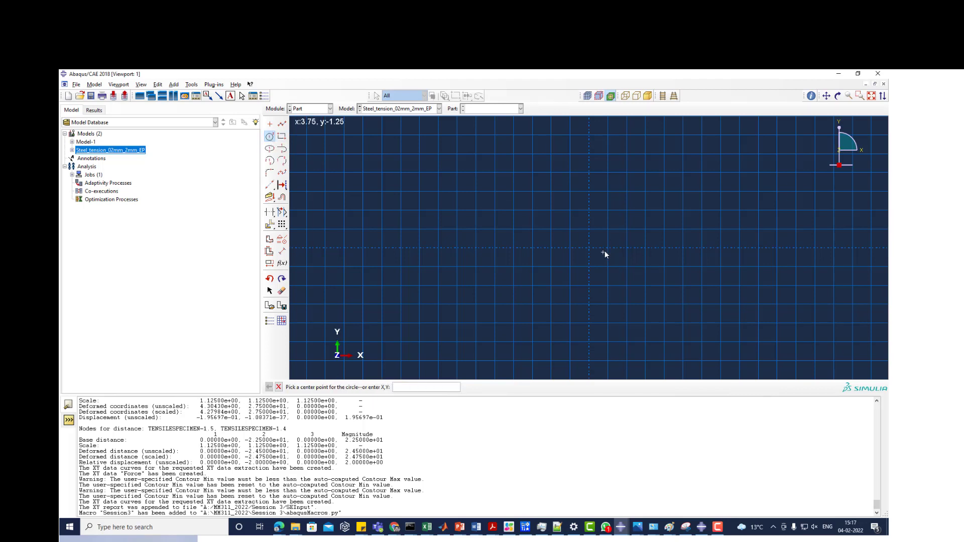
click(589, 248)
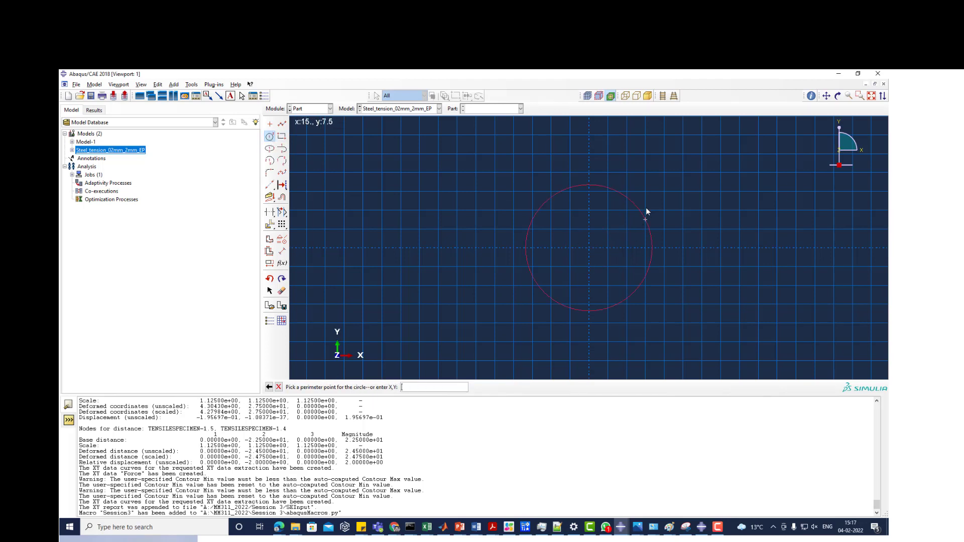
click(589, 196)
- Try a vertical dimension of 4.5 between the circle's centre and its perimeter point, and undo both the dimension and the circle
click(281, 251)
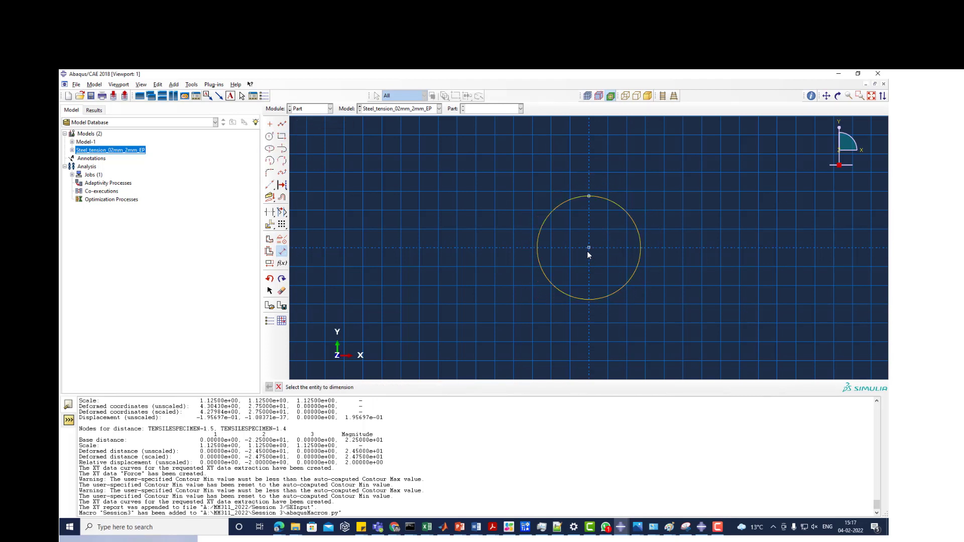
click(589, 248)
click(589, 195)
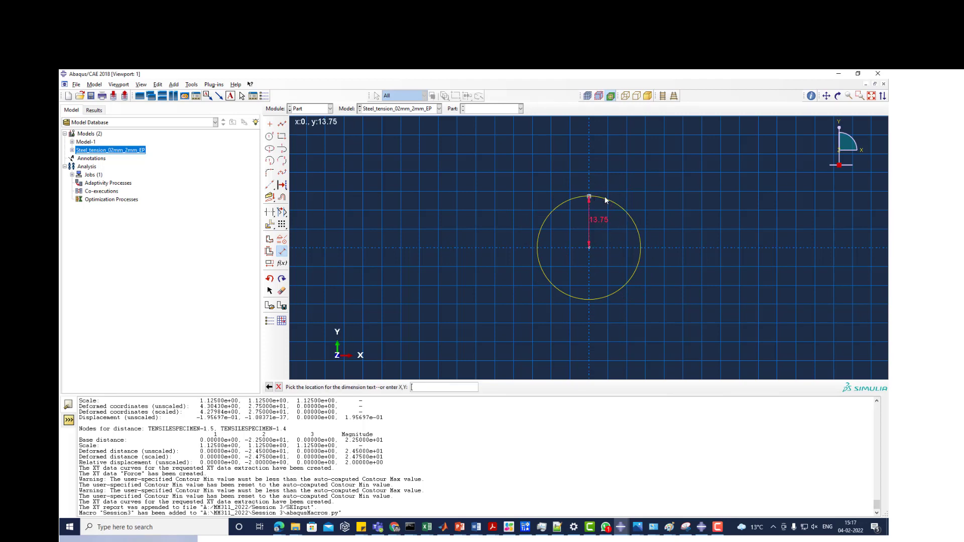
click(678, 201)
text(4.5)
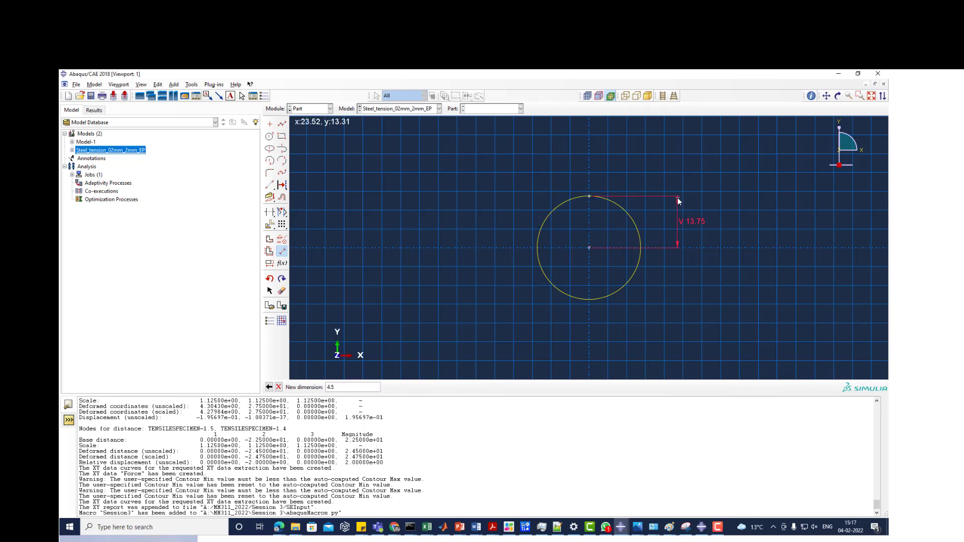
key(Return)
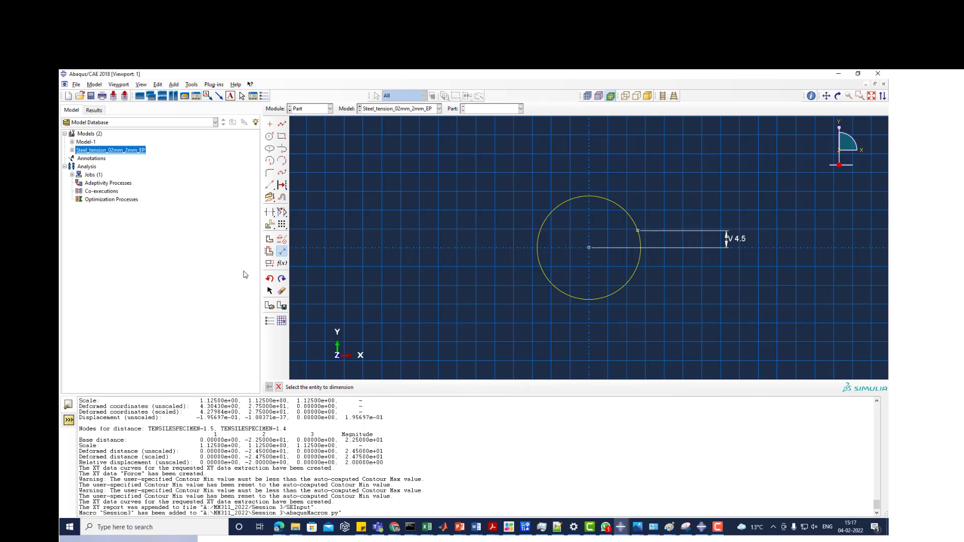
click(269, 280)
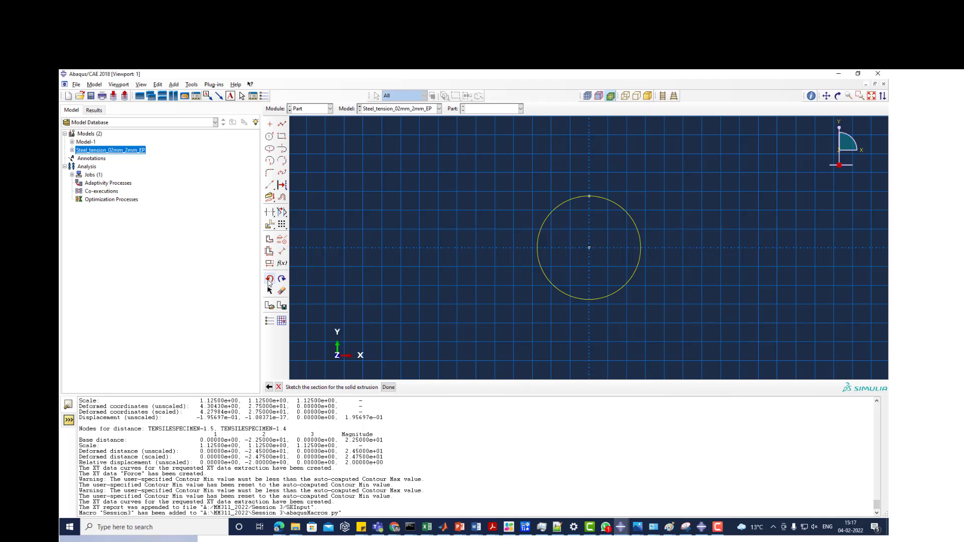
click(270, 279)
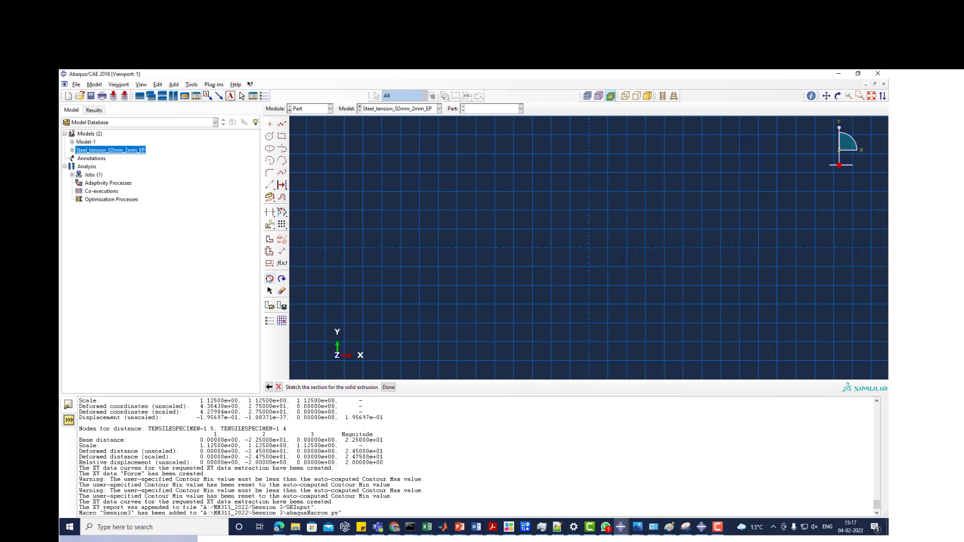
- Sketch a circle of about 4.5 radius by entering coordinates for its centre at the origin and its perimeter point on the vertical axis
click(270, 136)
click(590, 248)
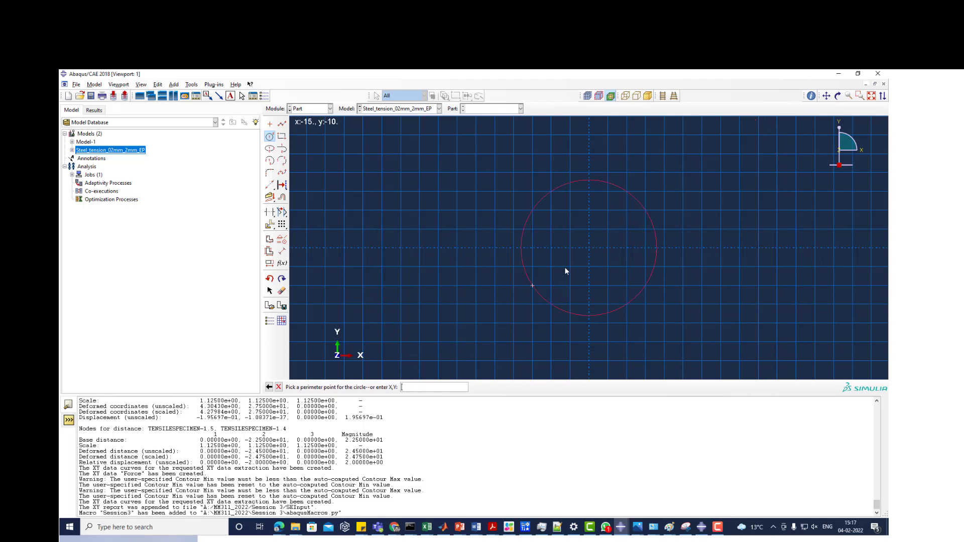
click(269, 386)
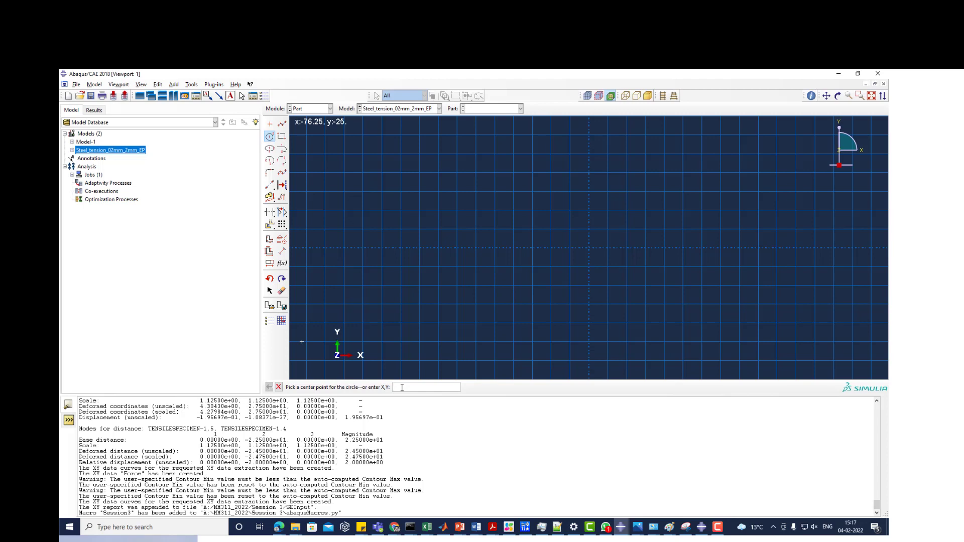
key(Return)
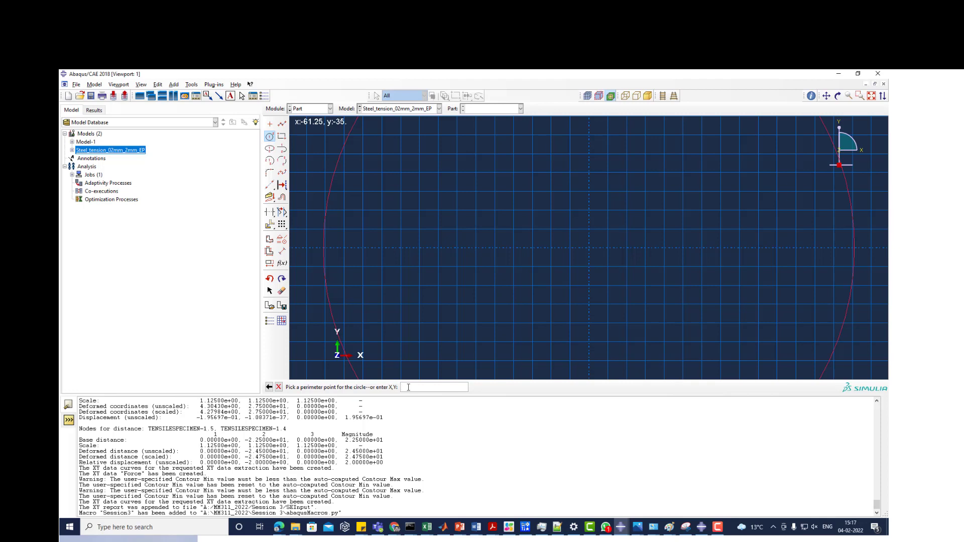
text(0,5)
key(Return)
scroll(605, 237, up, 6)
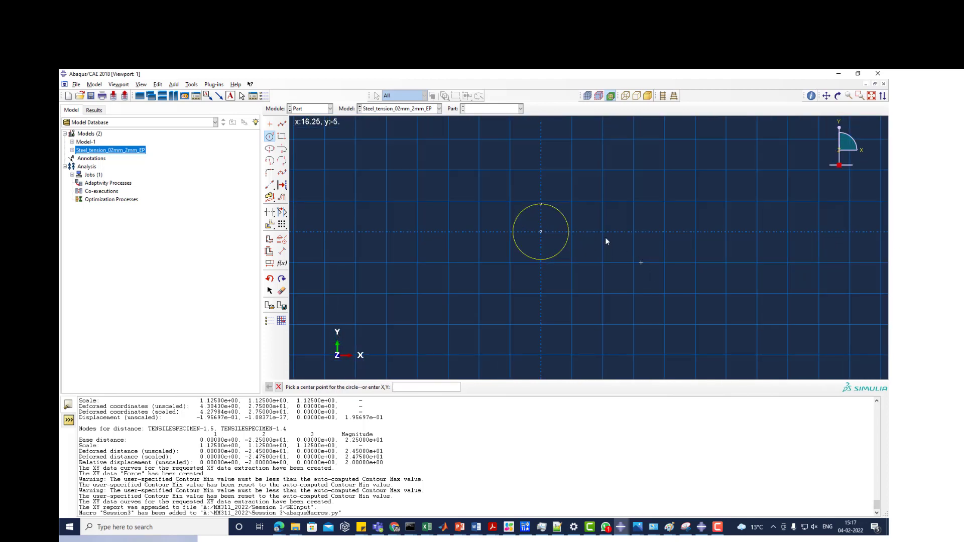
- Finish the circle sketch and extrude it to a depth of 22
click(279, 388)
click(387, 387)
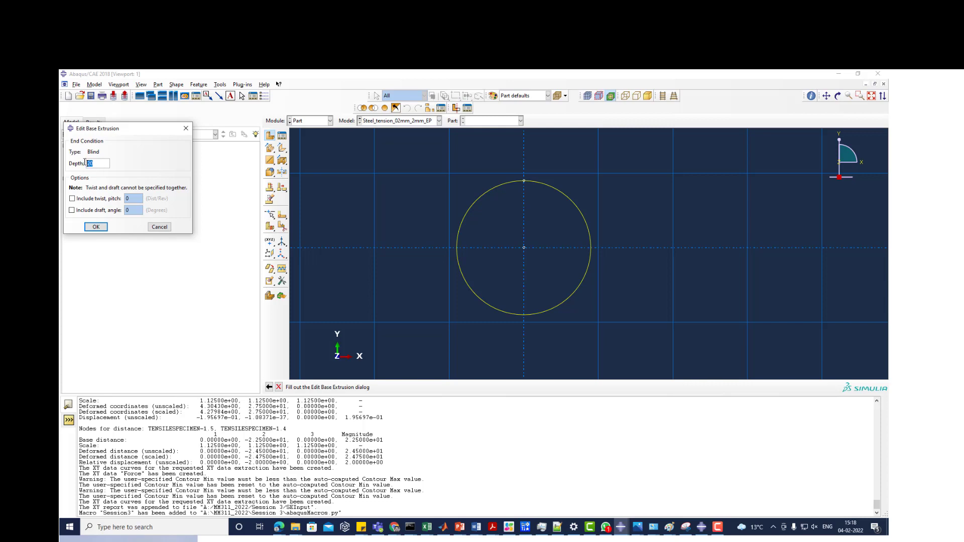
text(22.5)
click(100, 227)
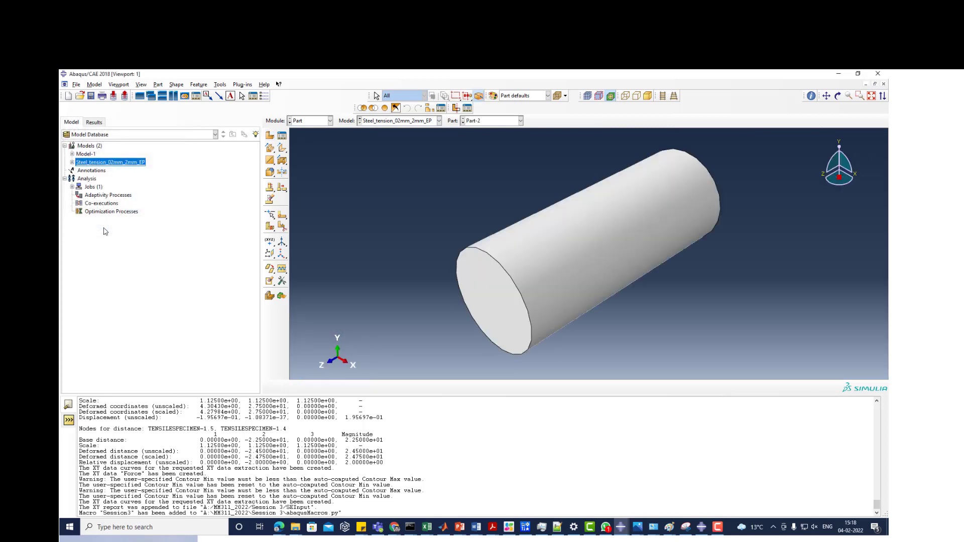
scroll(616, 307, down, 3)
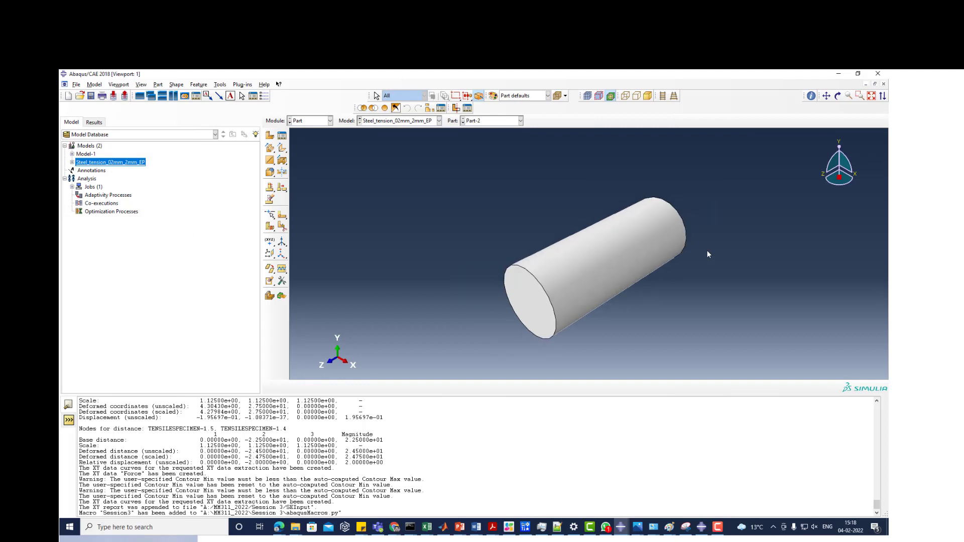
ctrl+alt+drag(707, 250, 674, 270)
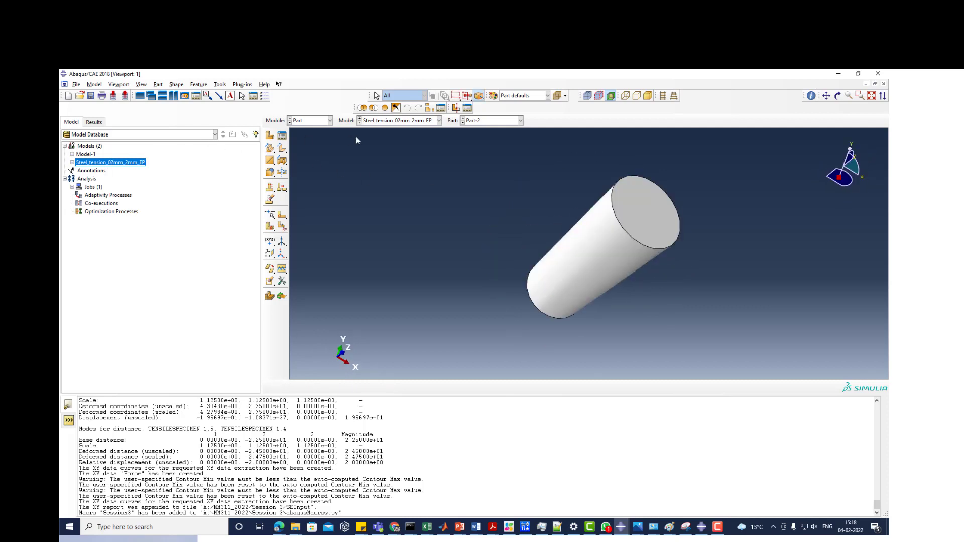
- Open the section sketch of Part-2's solid extrusion in the Steel_tension_02mm_2mm_EP model for editing
click(72, 162)
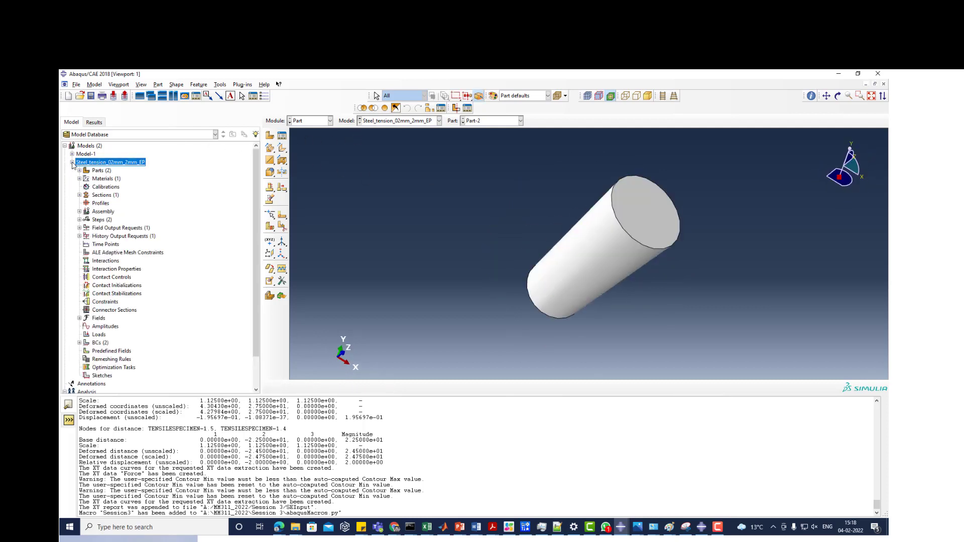
click(79, 170)
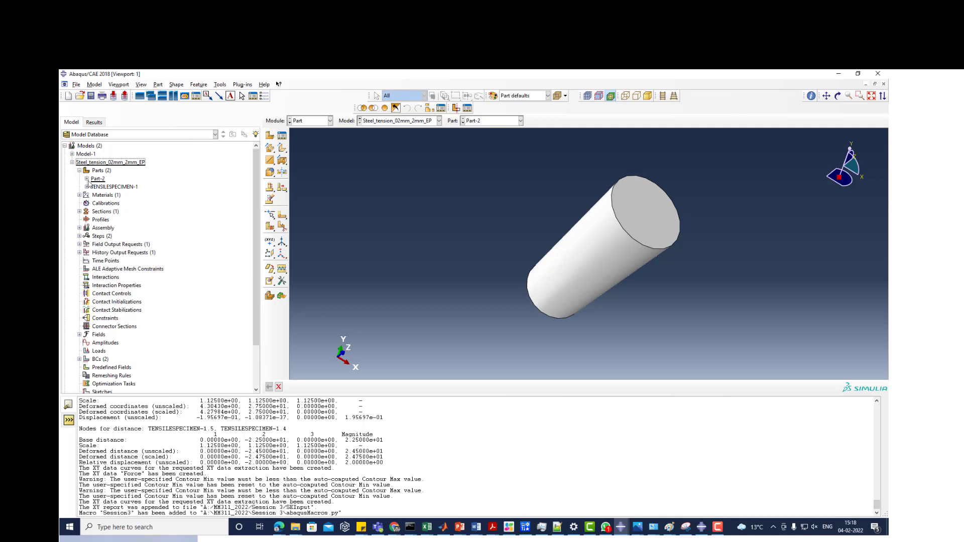
click(86, 178)
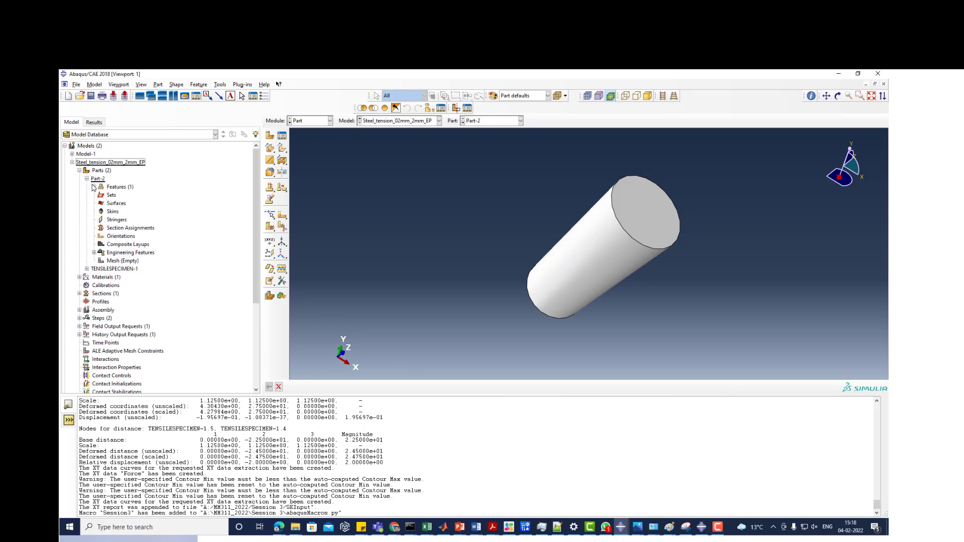
click(94, 187)
click(101, 195)
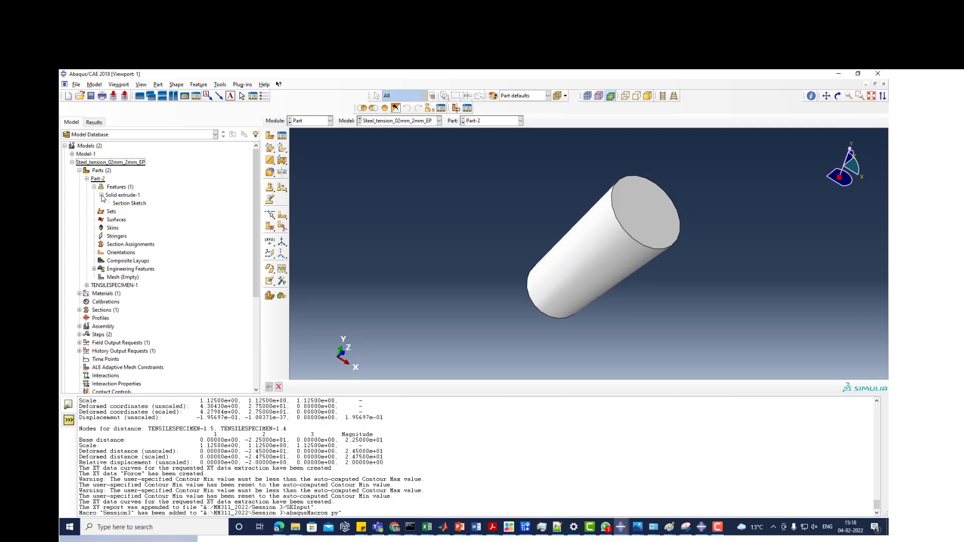
right_click(132, 203)
click(156, 218)
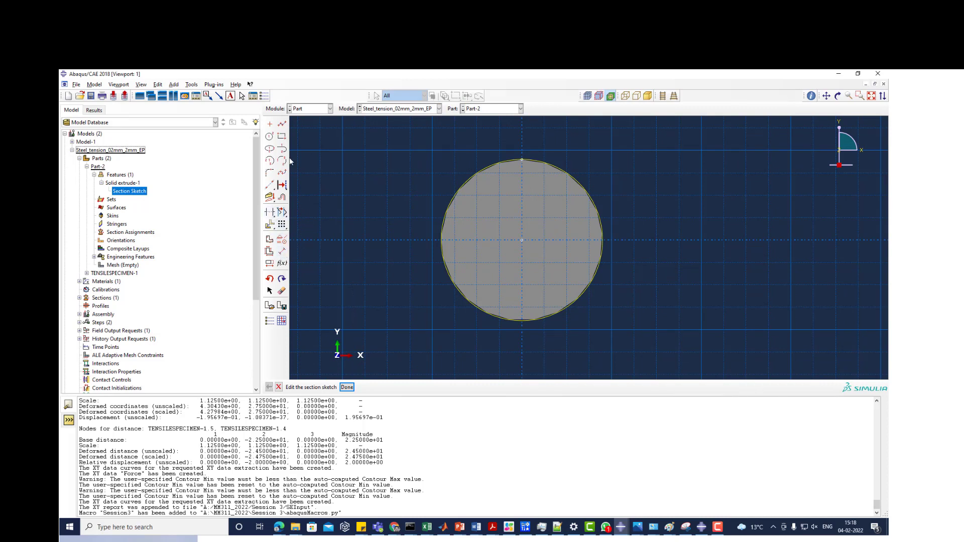
- Draw a vertical line from the circle's top point to below it and a horizontal line across it, both through the centre
click(281, 127)
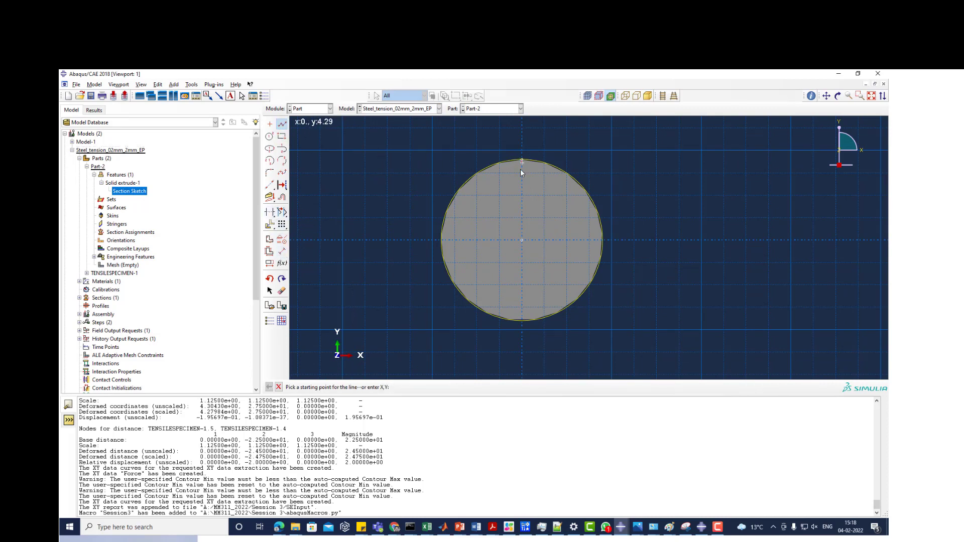
click(522, 159)
click(522, 351)
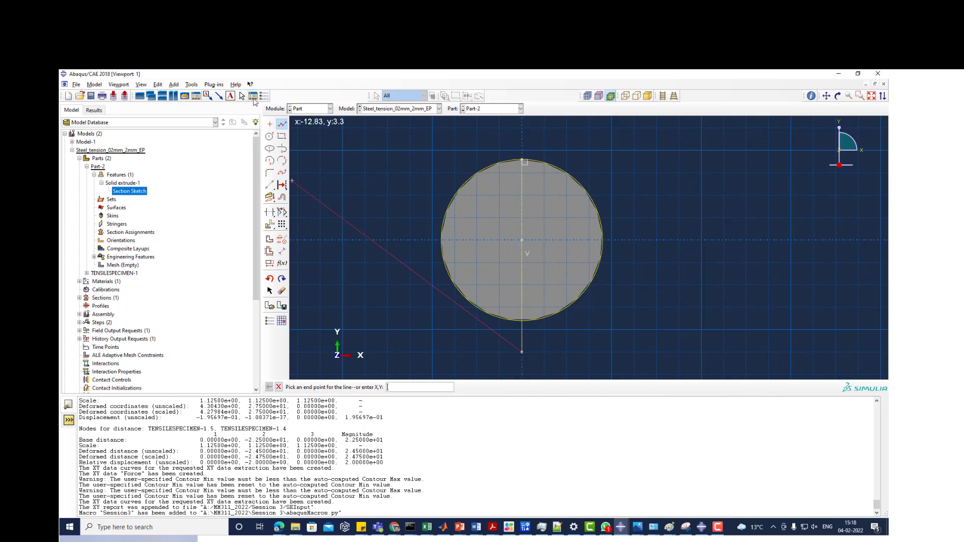
click(281, 125)
click(677, 239)
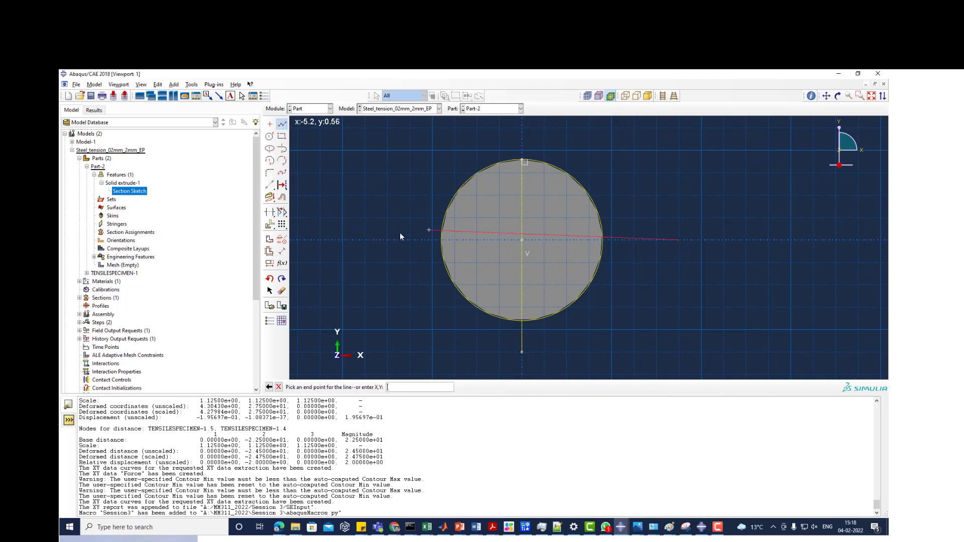
click(374, 237)
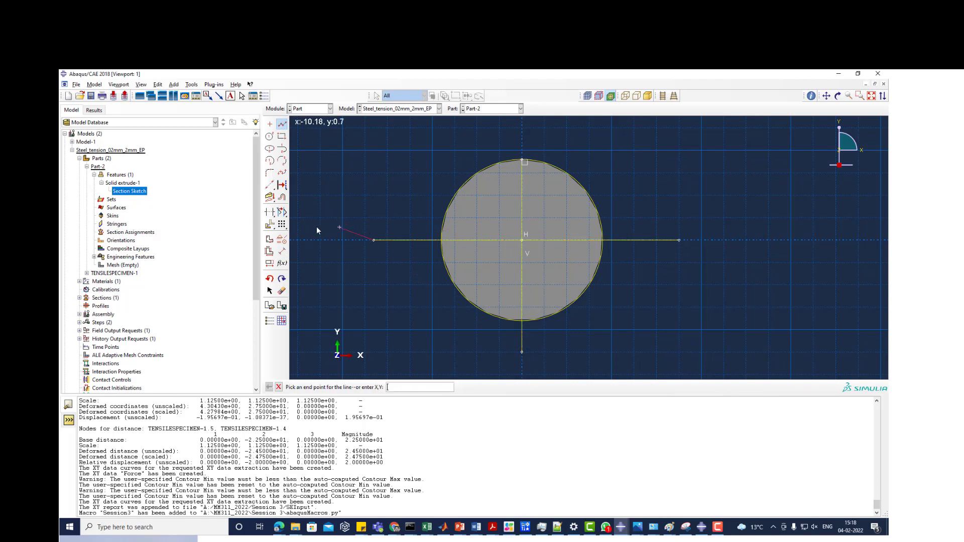
- Trim the circle and the construction lines so that only the lower-right quarter-circle sector remains
click(270, 213)
click(463, 189)
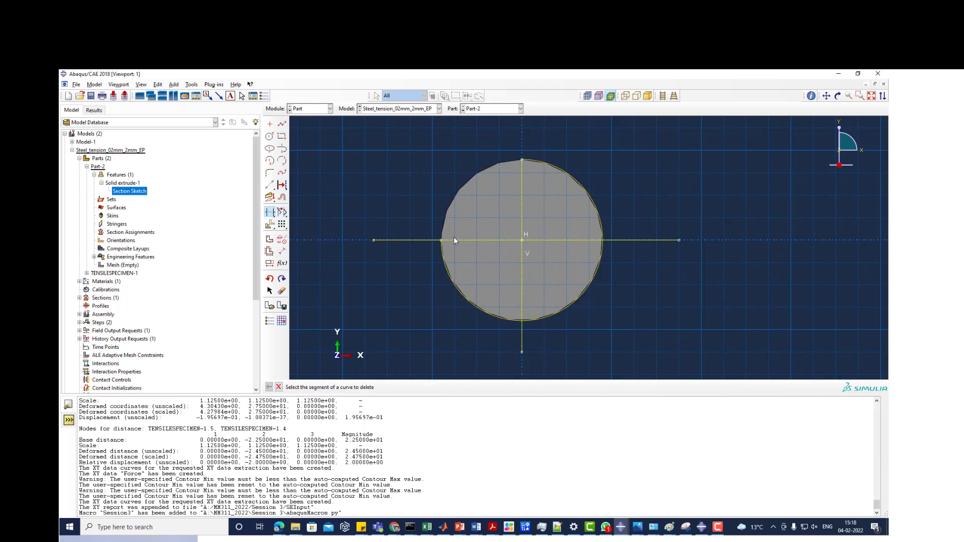
click(454, 239)
click(426, 242)
click(448, 270)
click(643, 240)
click(598, 212)
click(524, 173)
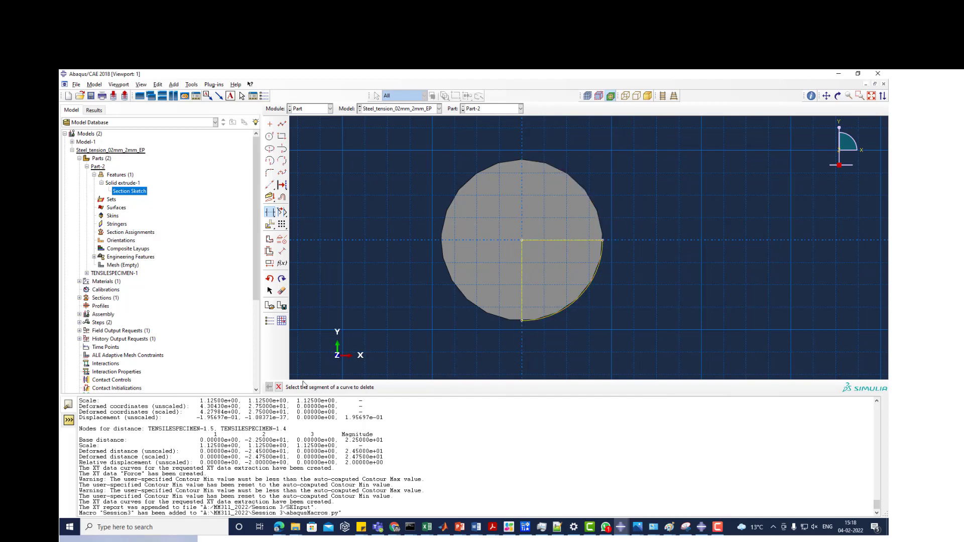
click(278, 387)
- Finish the section sketch and regenerate Part-2 as a quarter cylinder
click(348, 388)
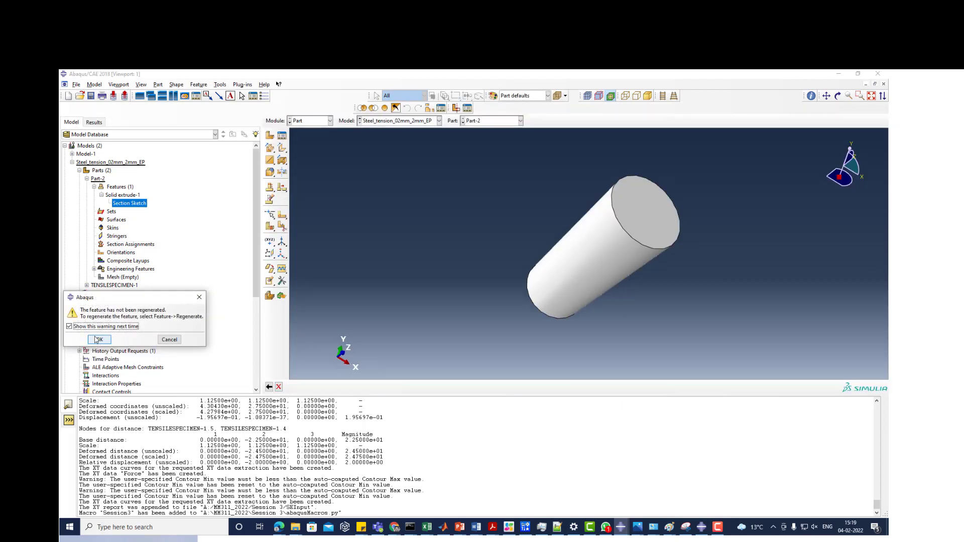
click(98, 340)
click(198, 85)
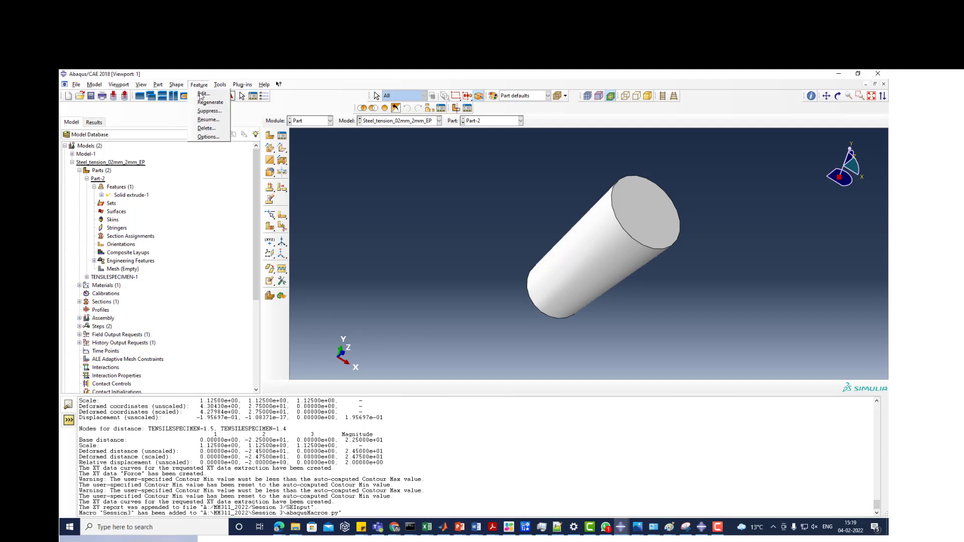
click(206, 104)
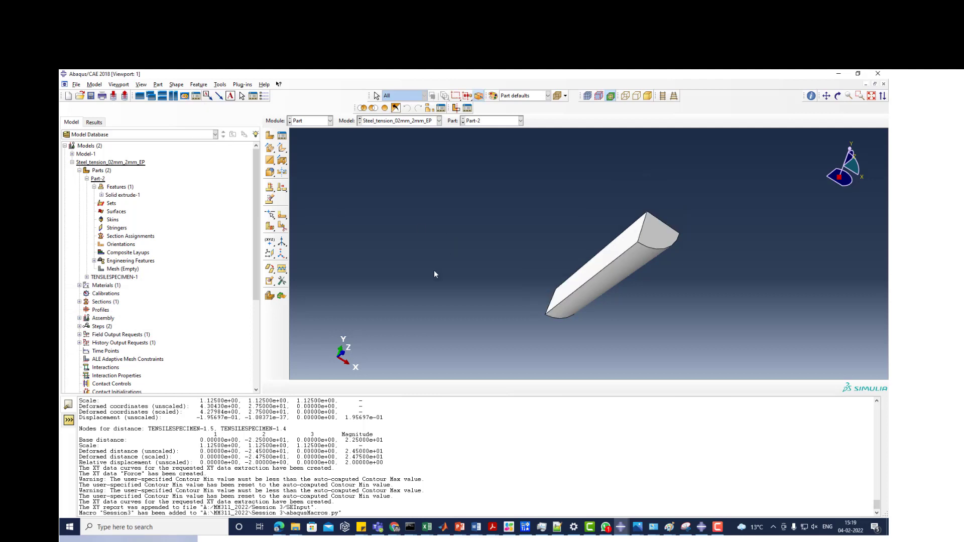
ctrl+alt+drag(523, 323, 684, 272)
ctrl+alt+drag(560, 264, 662, 243)
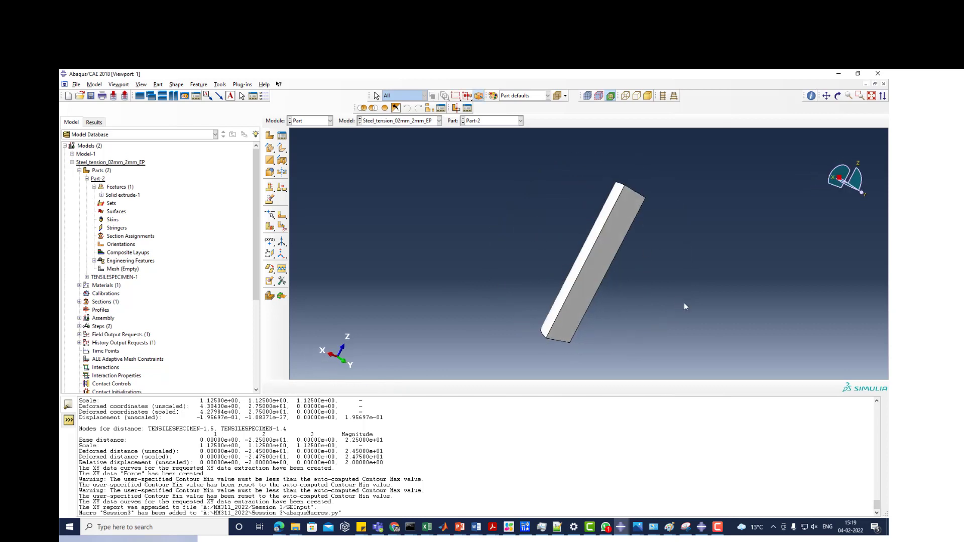
- Switch to the Session 3 folder window in File Explorer
ctrl+alt+drag(685, 307, 519, 324)
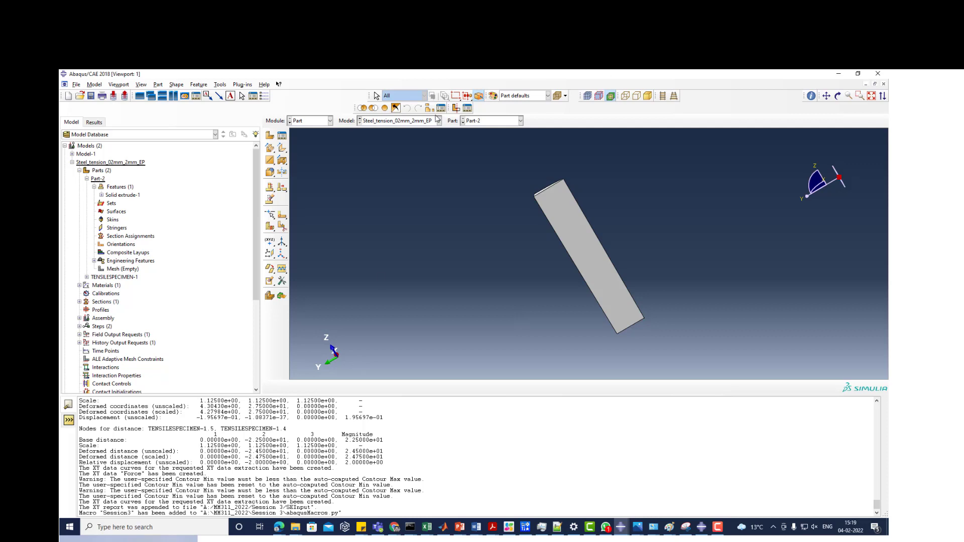
click(300, 532)
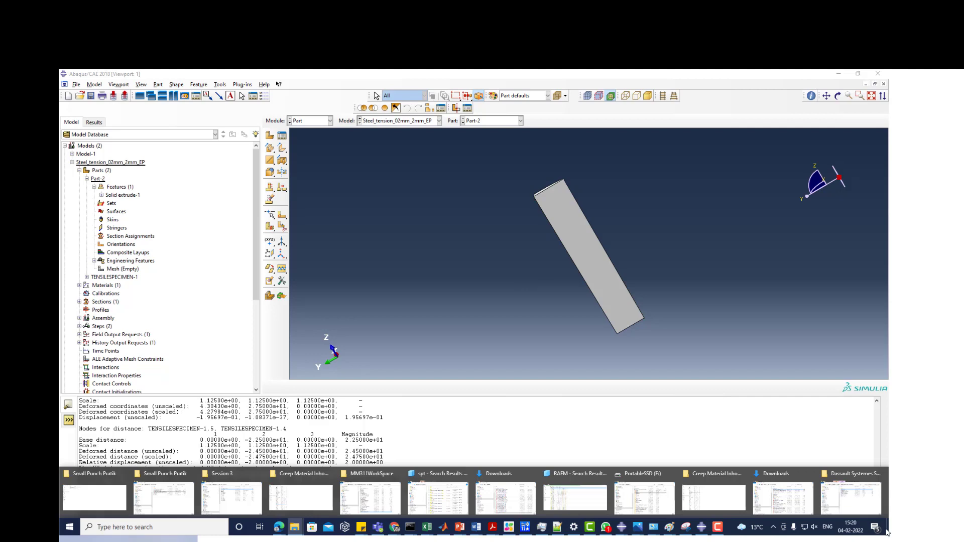
mouse_move(861, 495)
click(296, 528)
mouse_move(297, 532)
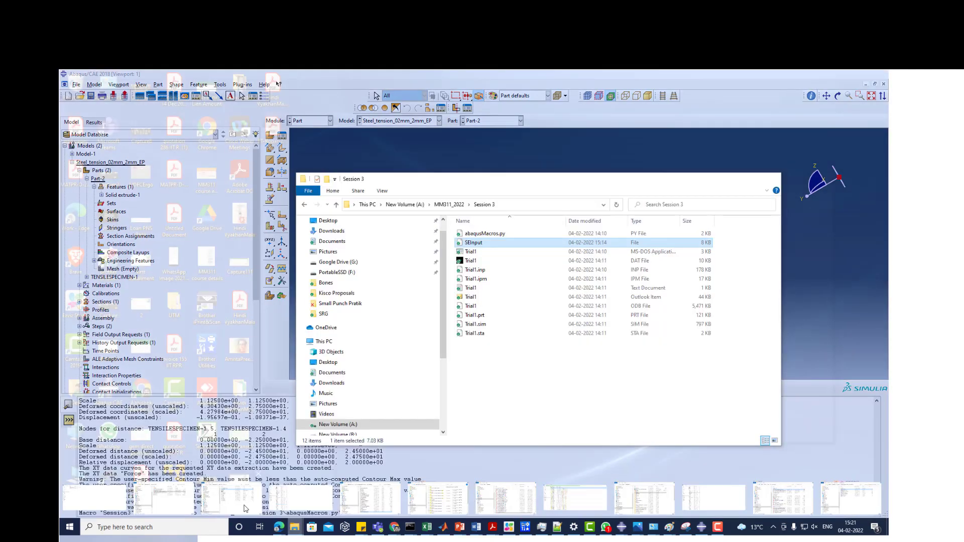
click(246, 509)
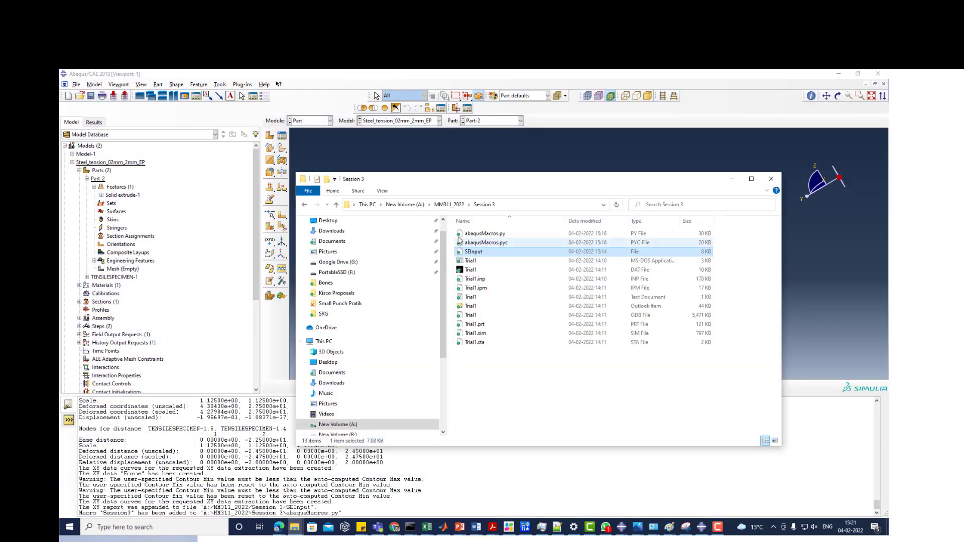
- Open abaqusMacros.py from the Session 3 folder in Notepad++
click(474, 234)
right_click(473, 235)
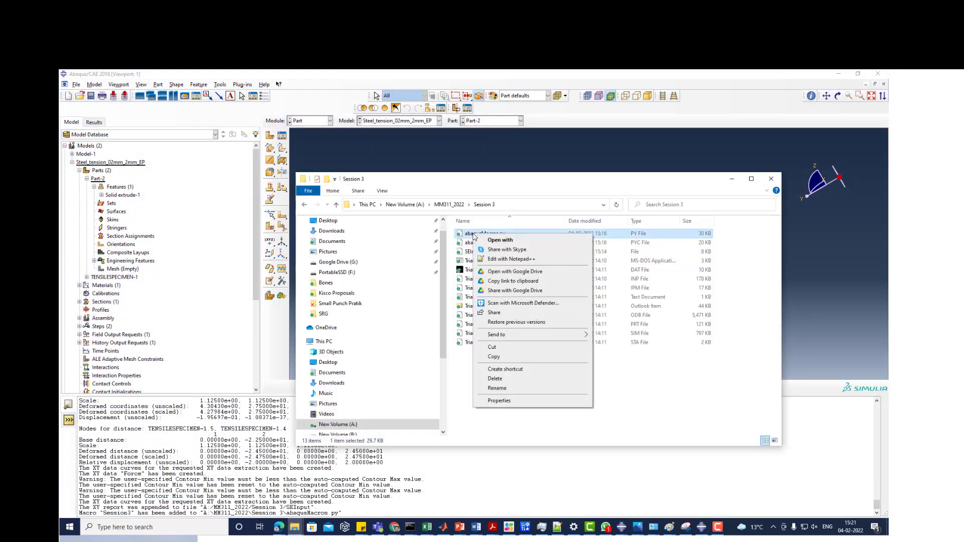
click(462, 370)
right_click(476, 234)
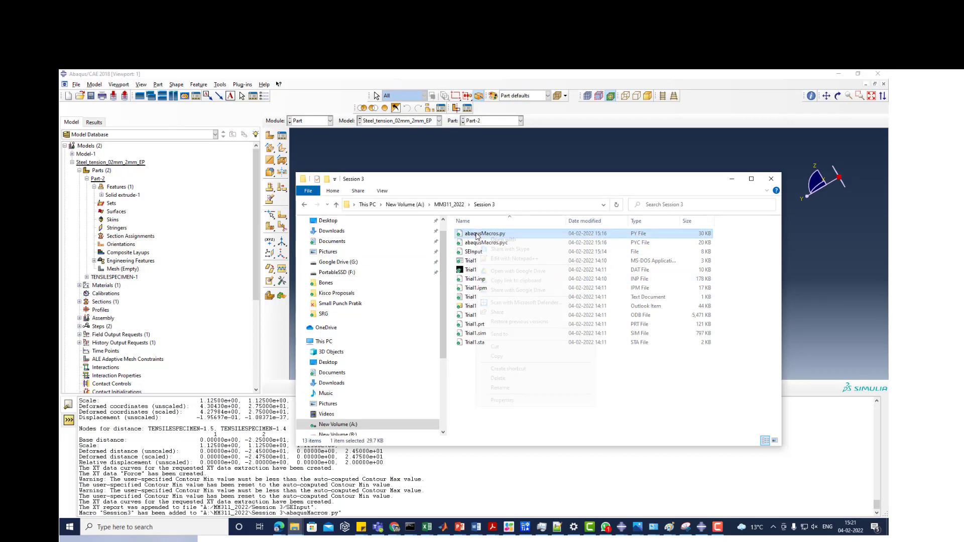
click(457, 368)
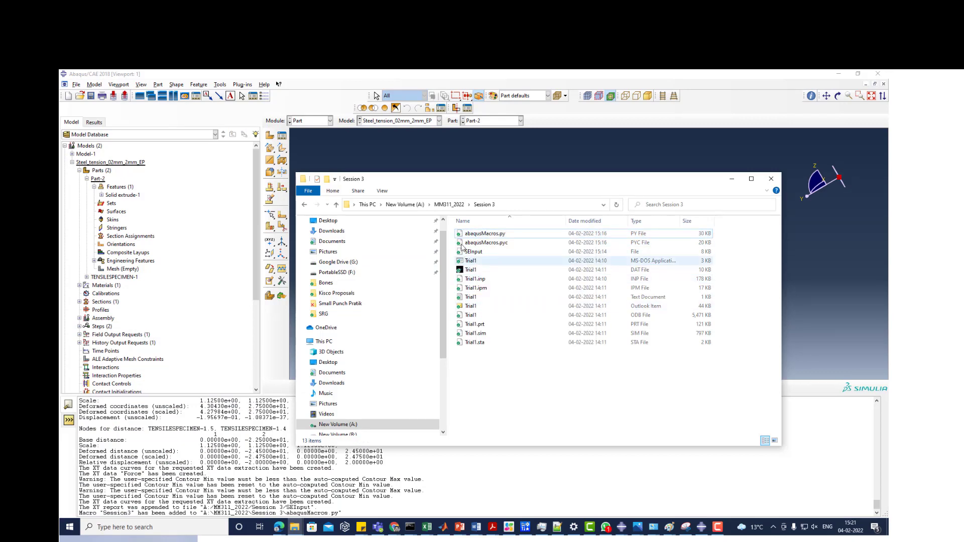
right_click(474, 234)
click(500, 261)
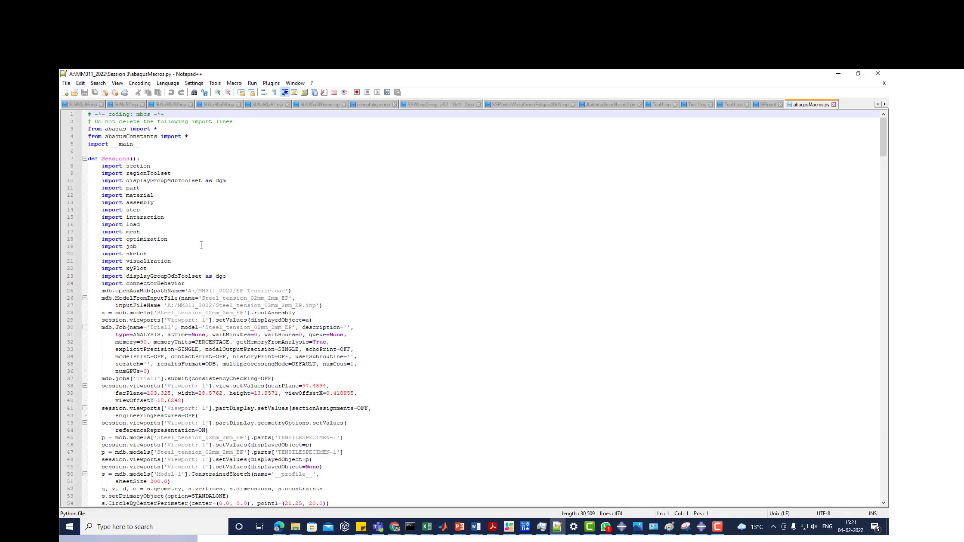
- Examine the recorded Session3 macro, especially the XY data deletion lines and the viewport view settings from line 138 to 148
scroll(208, 257, down, 20)
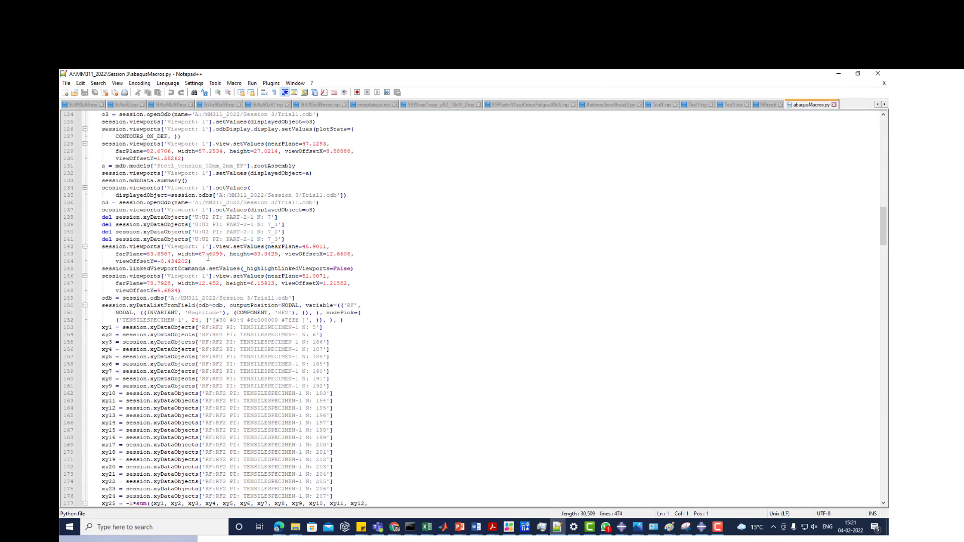
scroll(208, 257, down, 12)
scroll(175, 245, up, 13)
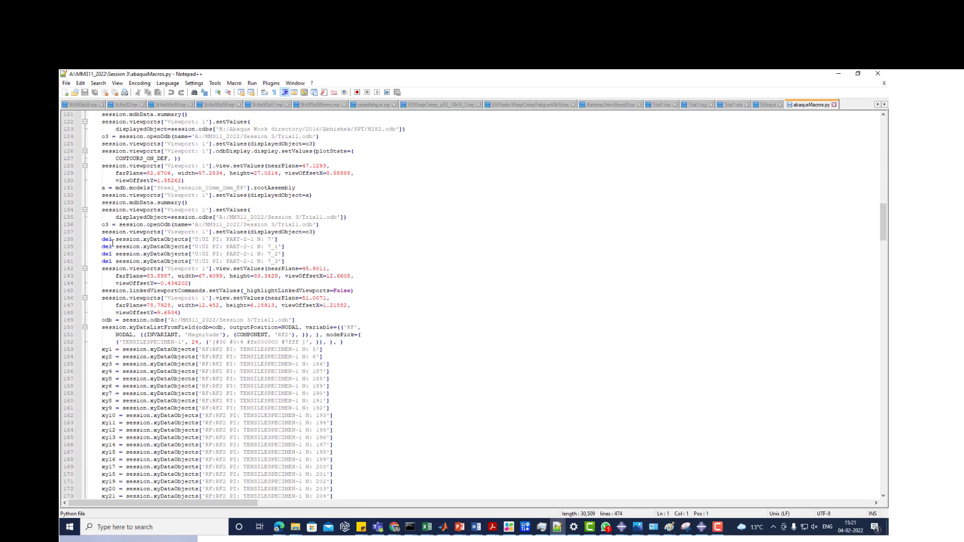
drag(102, 240, 285, 261)
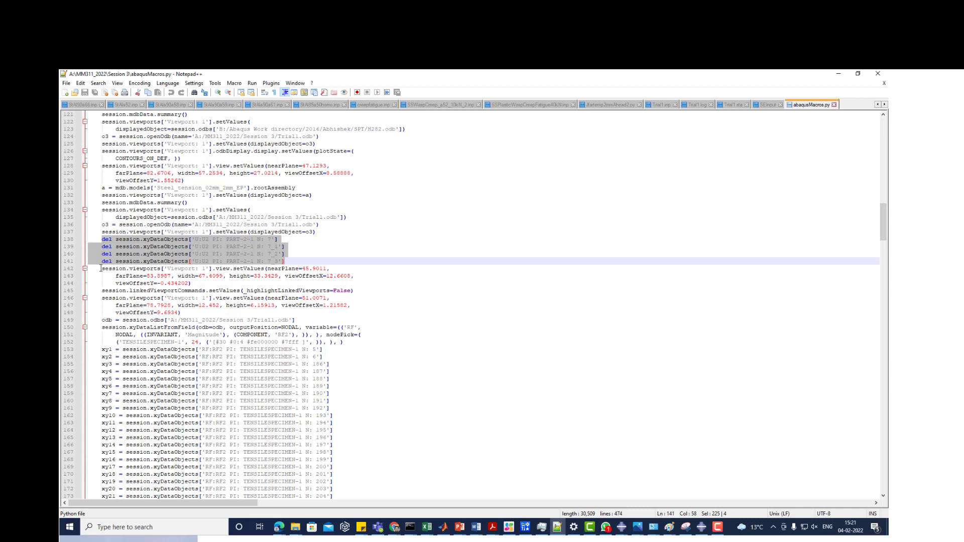
drag(101, 269, 233, 314)
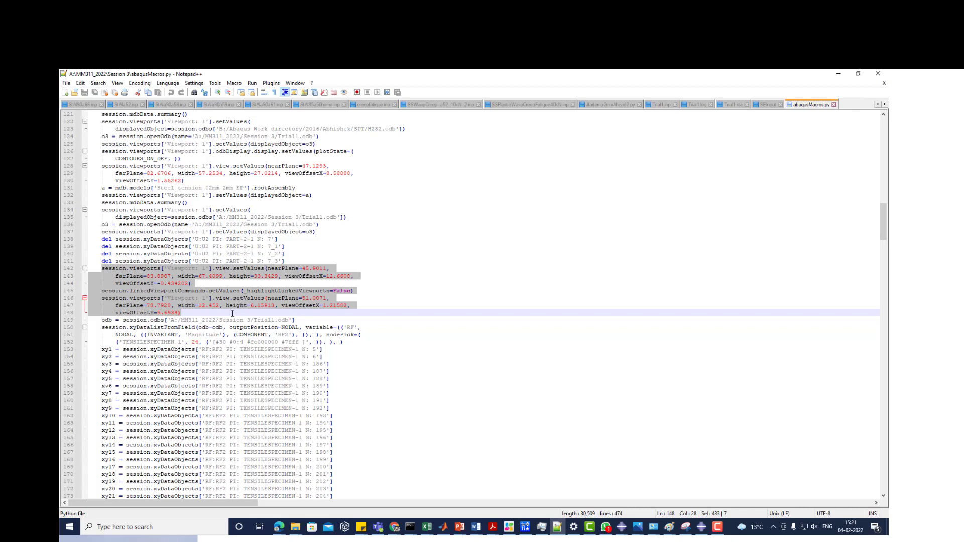
click(404, 284)
scroll(403, 283, up, 20)
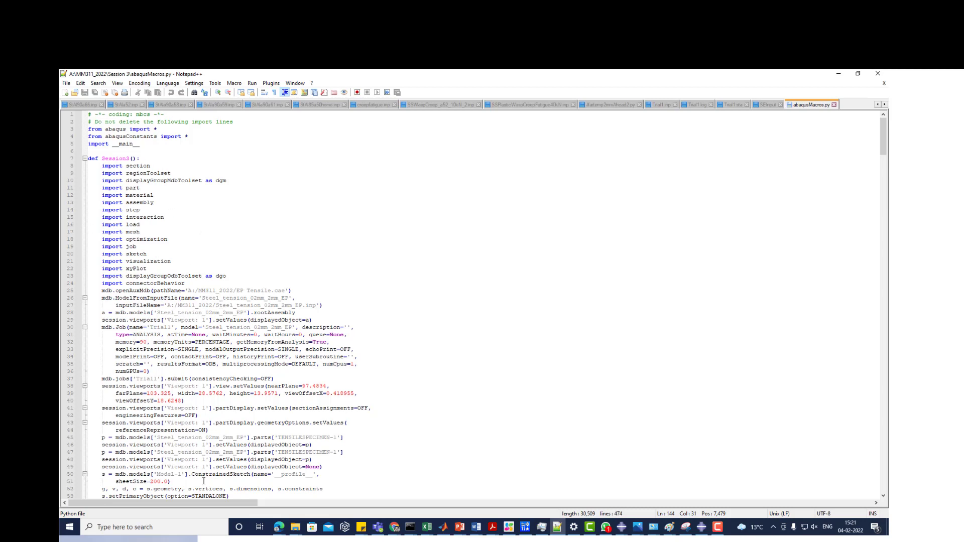
scroll(294, 302, down, 20)
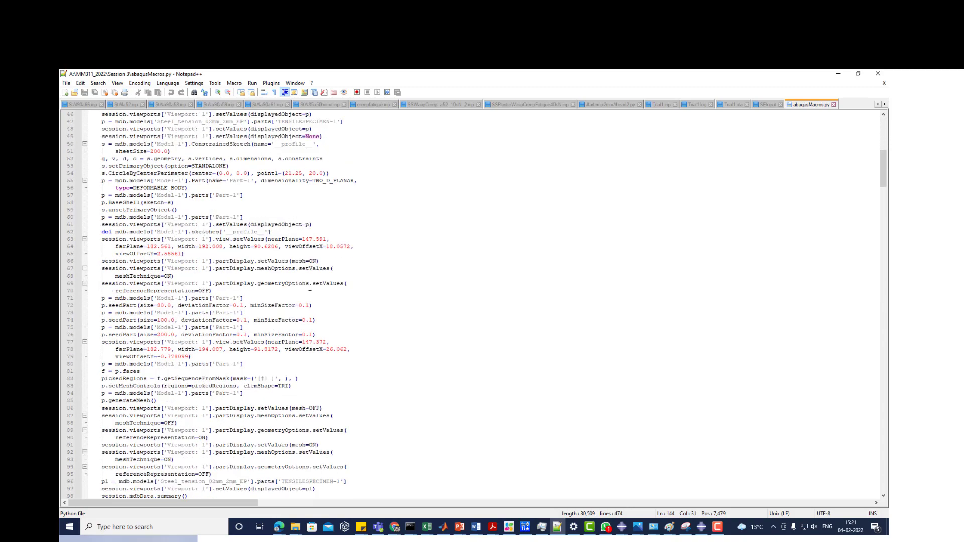
scroll(310, 287, down, 20)
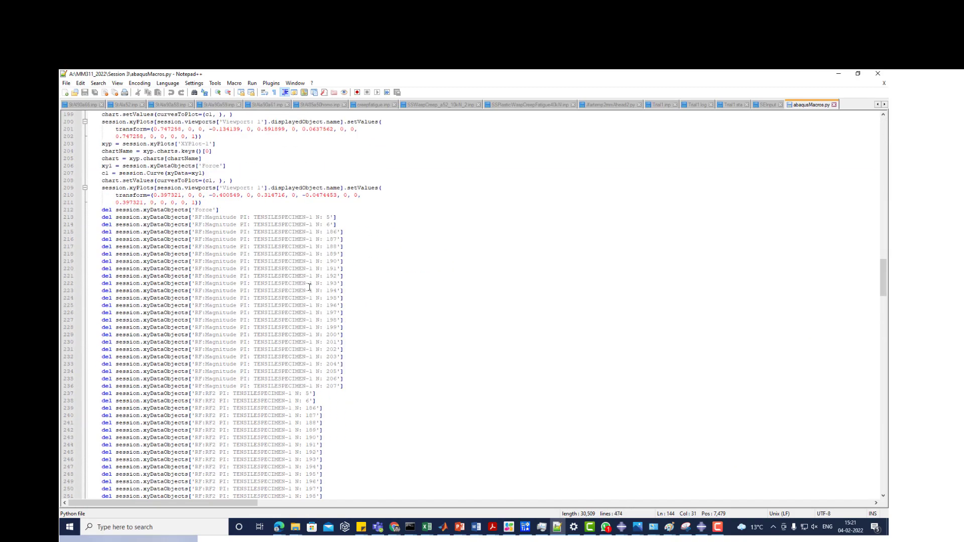
scroll(314, 290, up, 20)
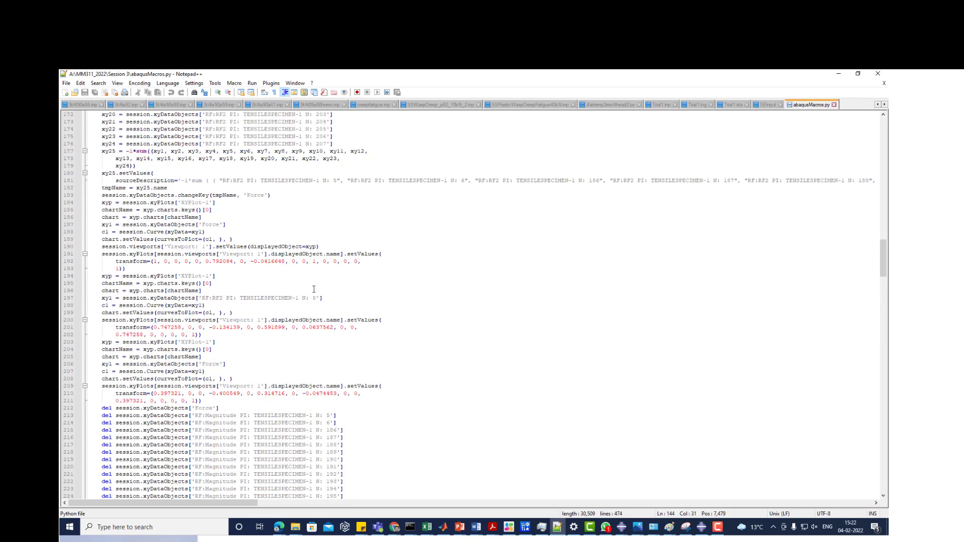
- Examine the xy1 to xy24 reaction force definitions and the xy25 line that sums them with factor -1
drag(104, 158, 345, 322)
scroll(254, 262, up, 7)
click(108, 335)
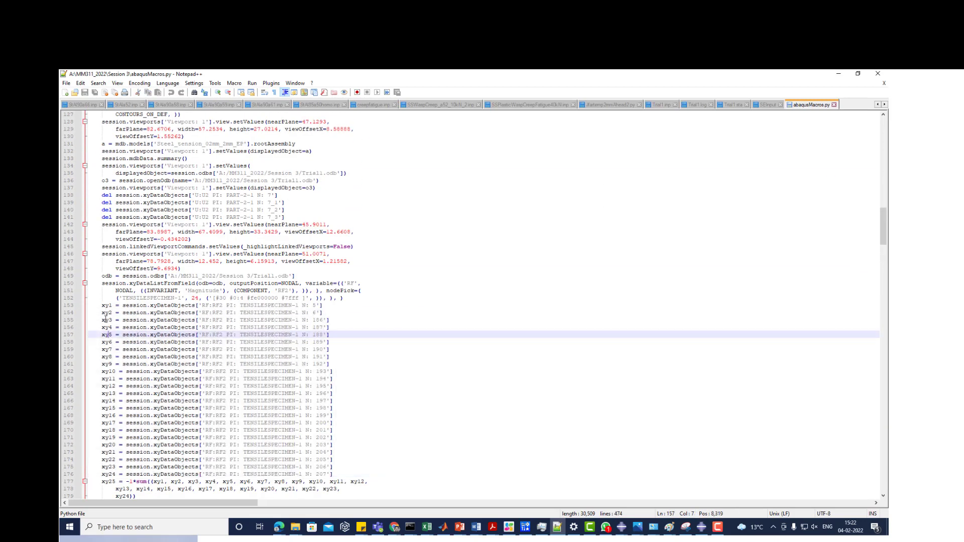
drag(102, 312, 329, 312)
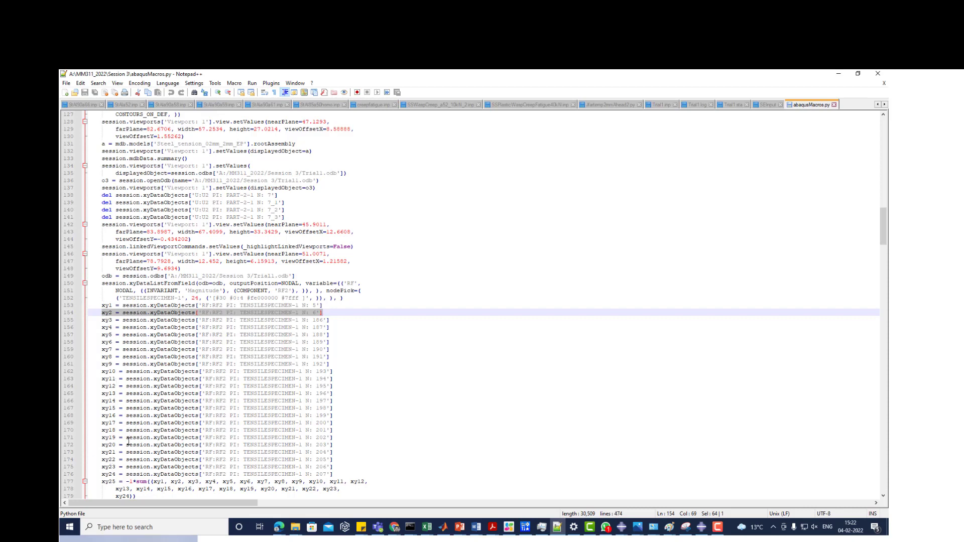
click(115, 482)
scroll(165, 350, down, 7)
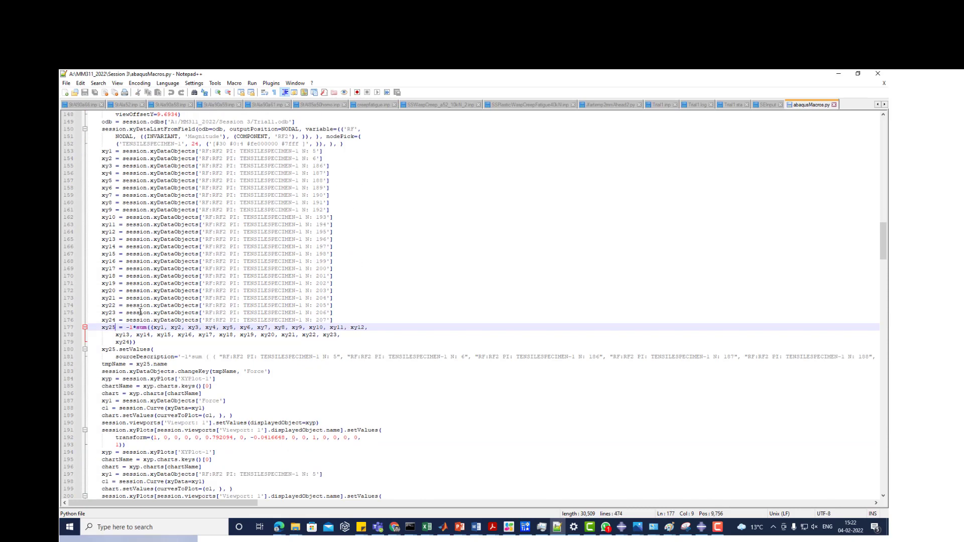
scroll(190, 158, up, 1)
scroll(191, 158, up, 6)
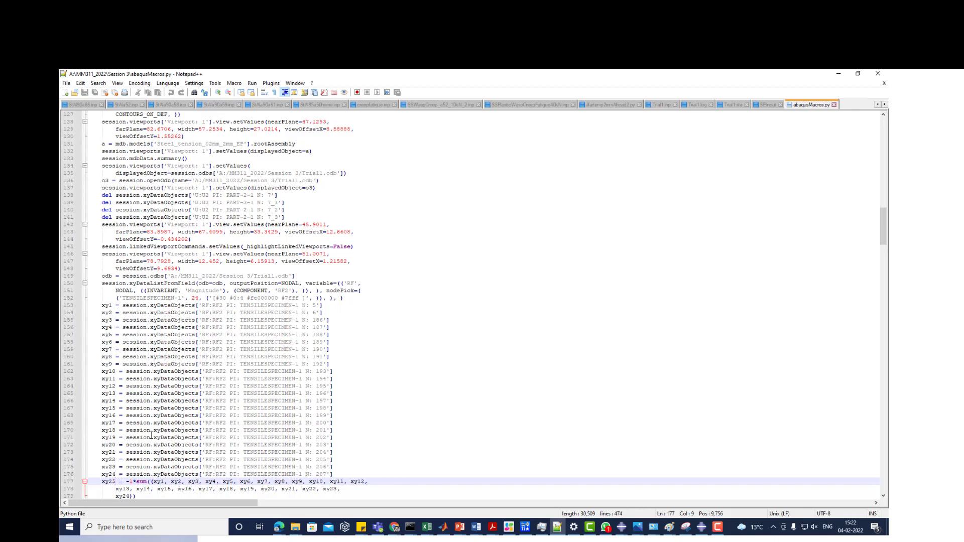
scroll(140, 265, down, 8)
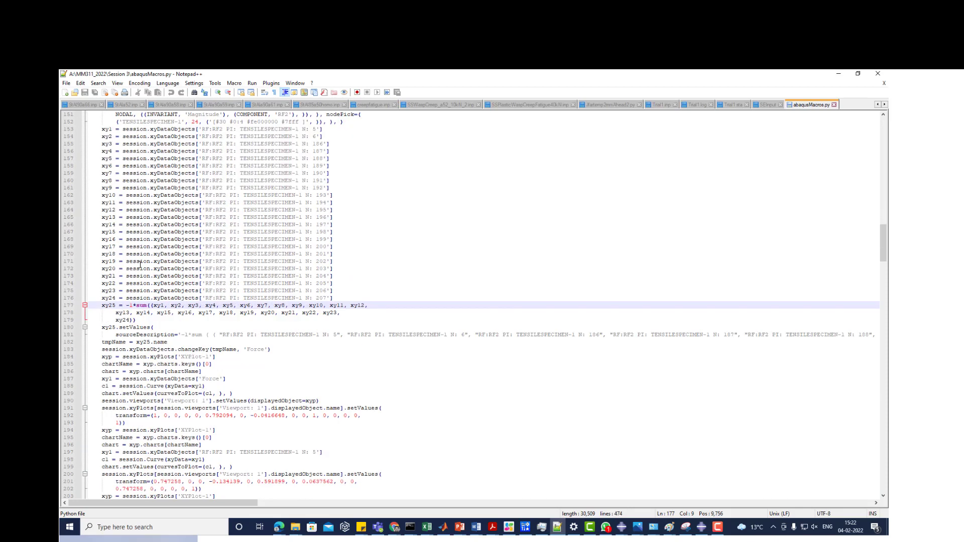
- Go back to the start of the macro, then return to Abaqus/CAE by minimising the Notepad++ and Session 3 folder windows
scroll(368, 359, up, 15)
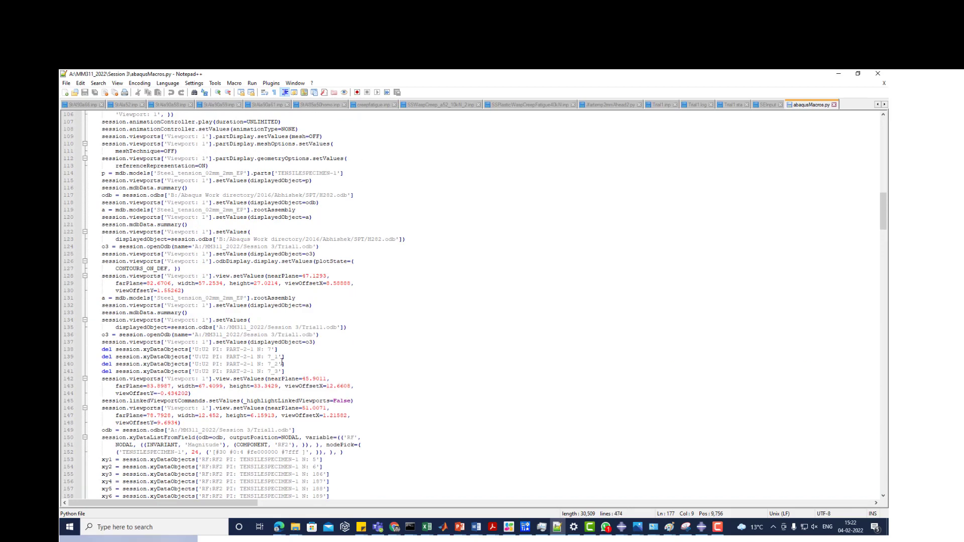
scroll(283, 361, up, 20)
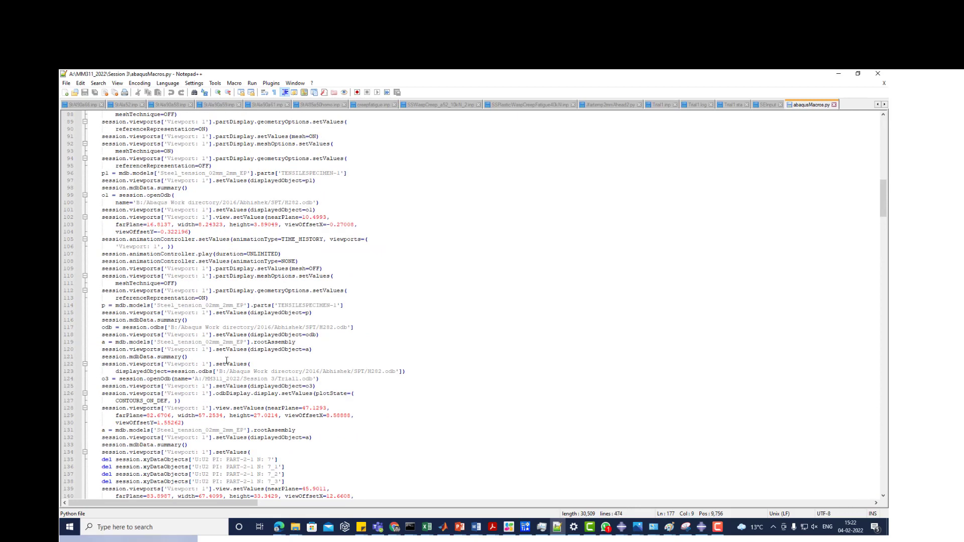
scroll(227, 361, up, 13)
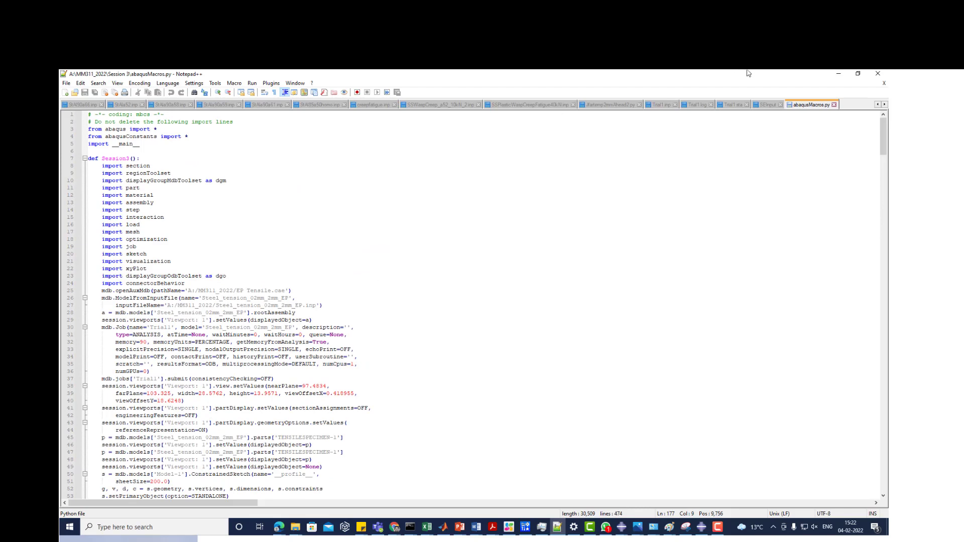
click(843, 75)
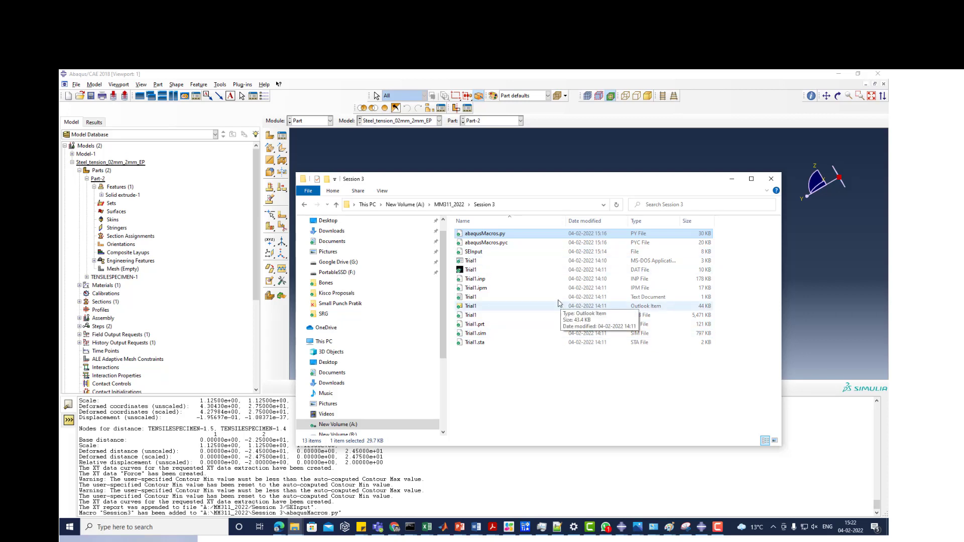
click(732, 180)
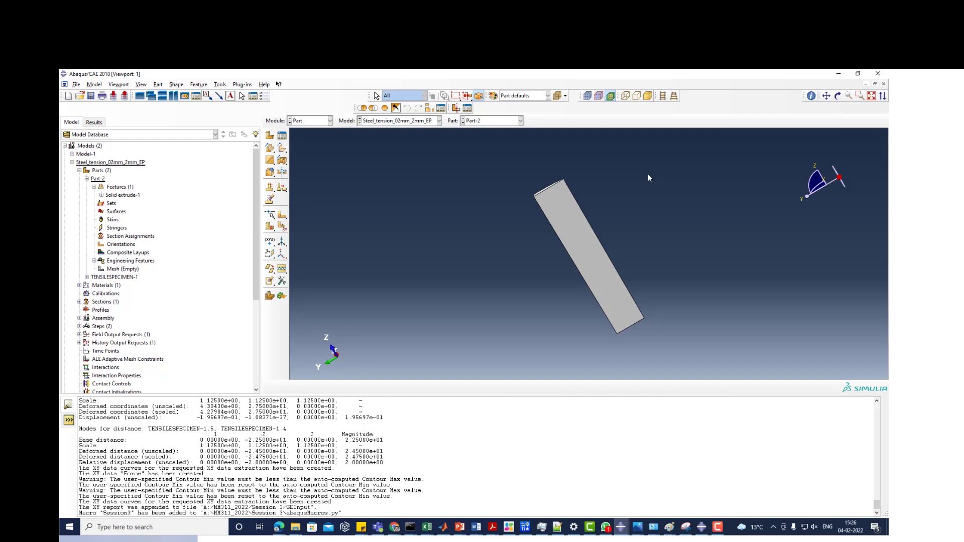
- Switch to the Google Meet window in the browser and leave the call without ending it for everyone
click(279, 527)
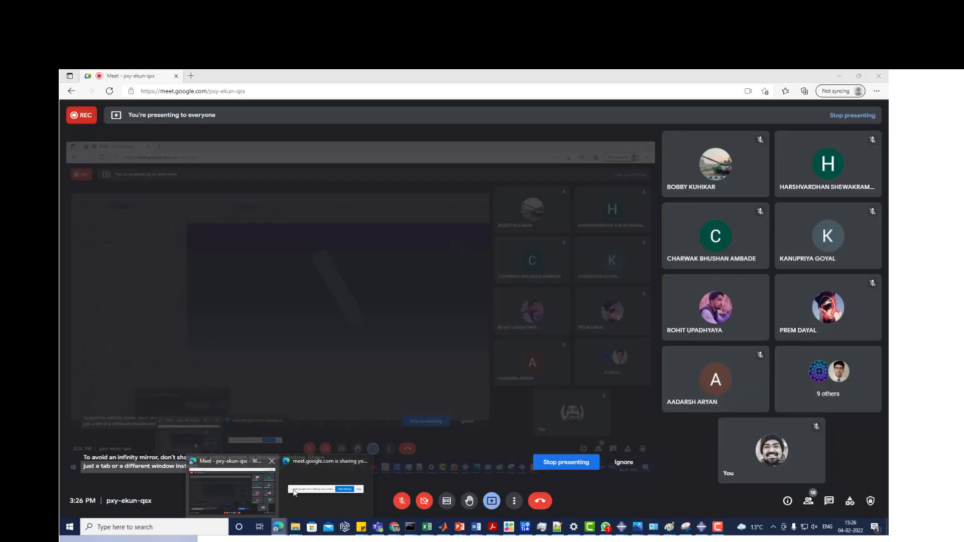
click(326, 492)
click(518, 492)
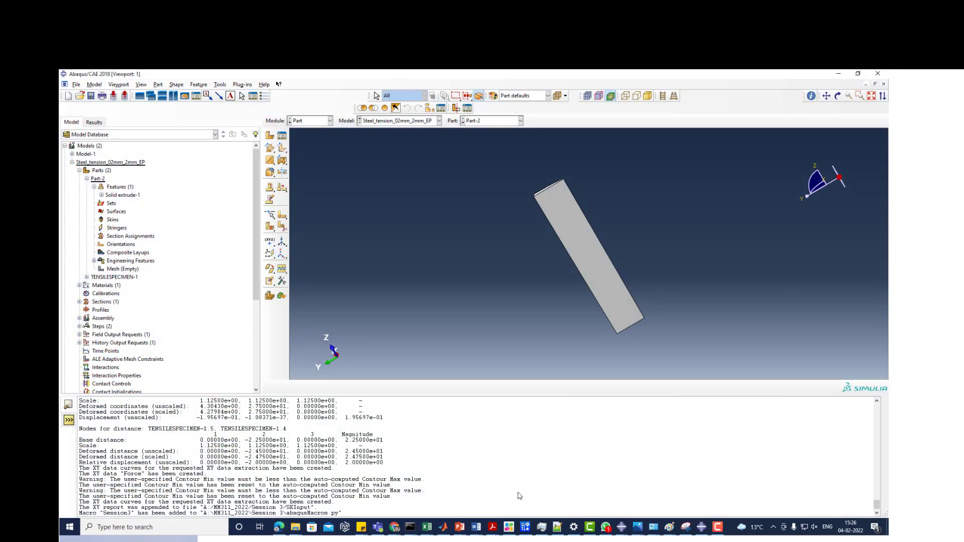
click(280, 528)
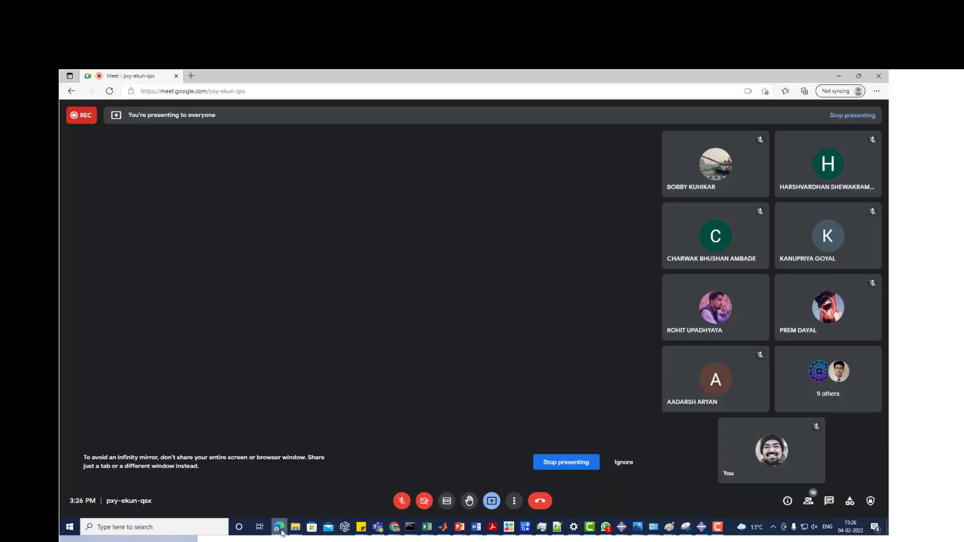
click(540, 501)
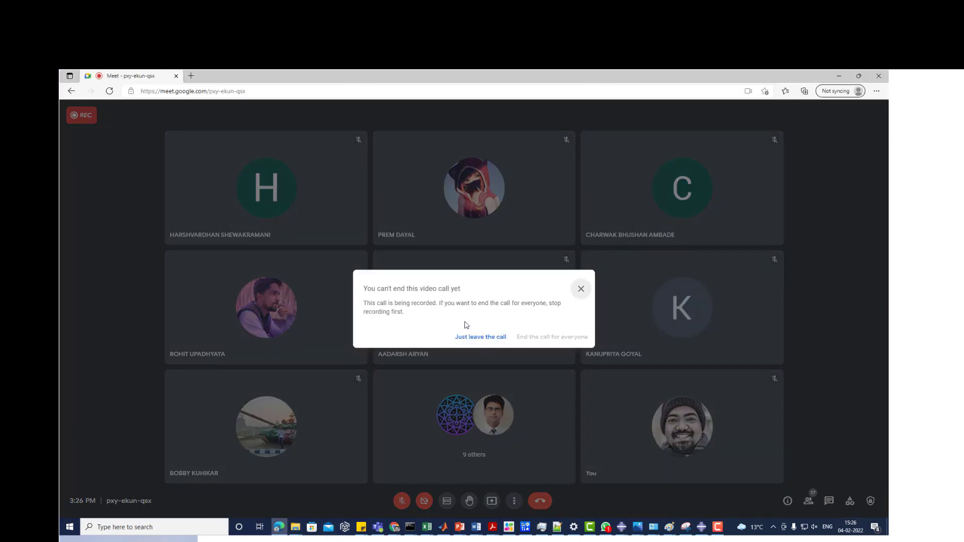
click(468, 337)
click(718, 527)
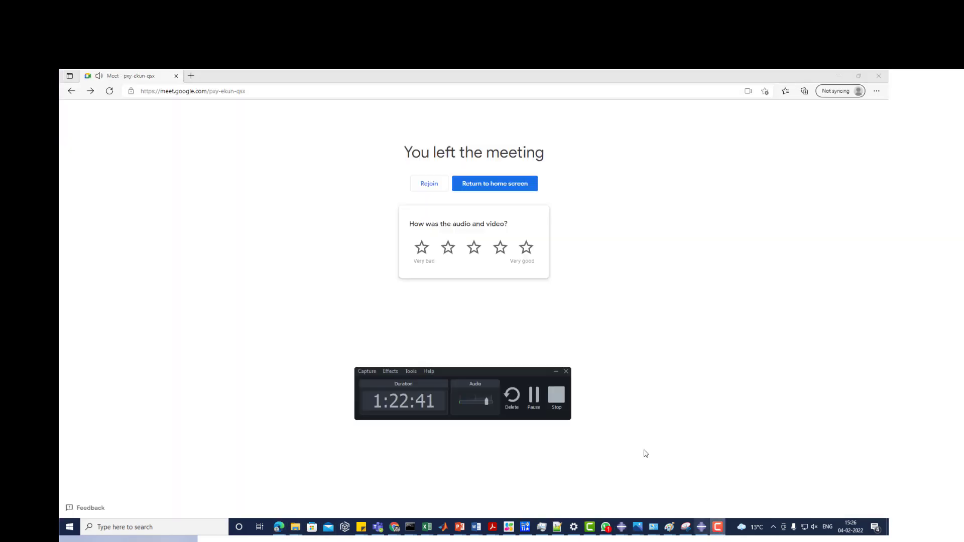